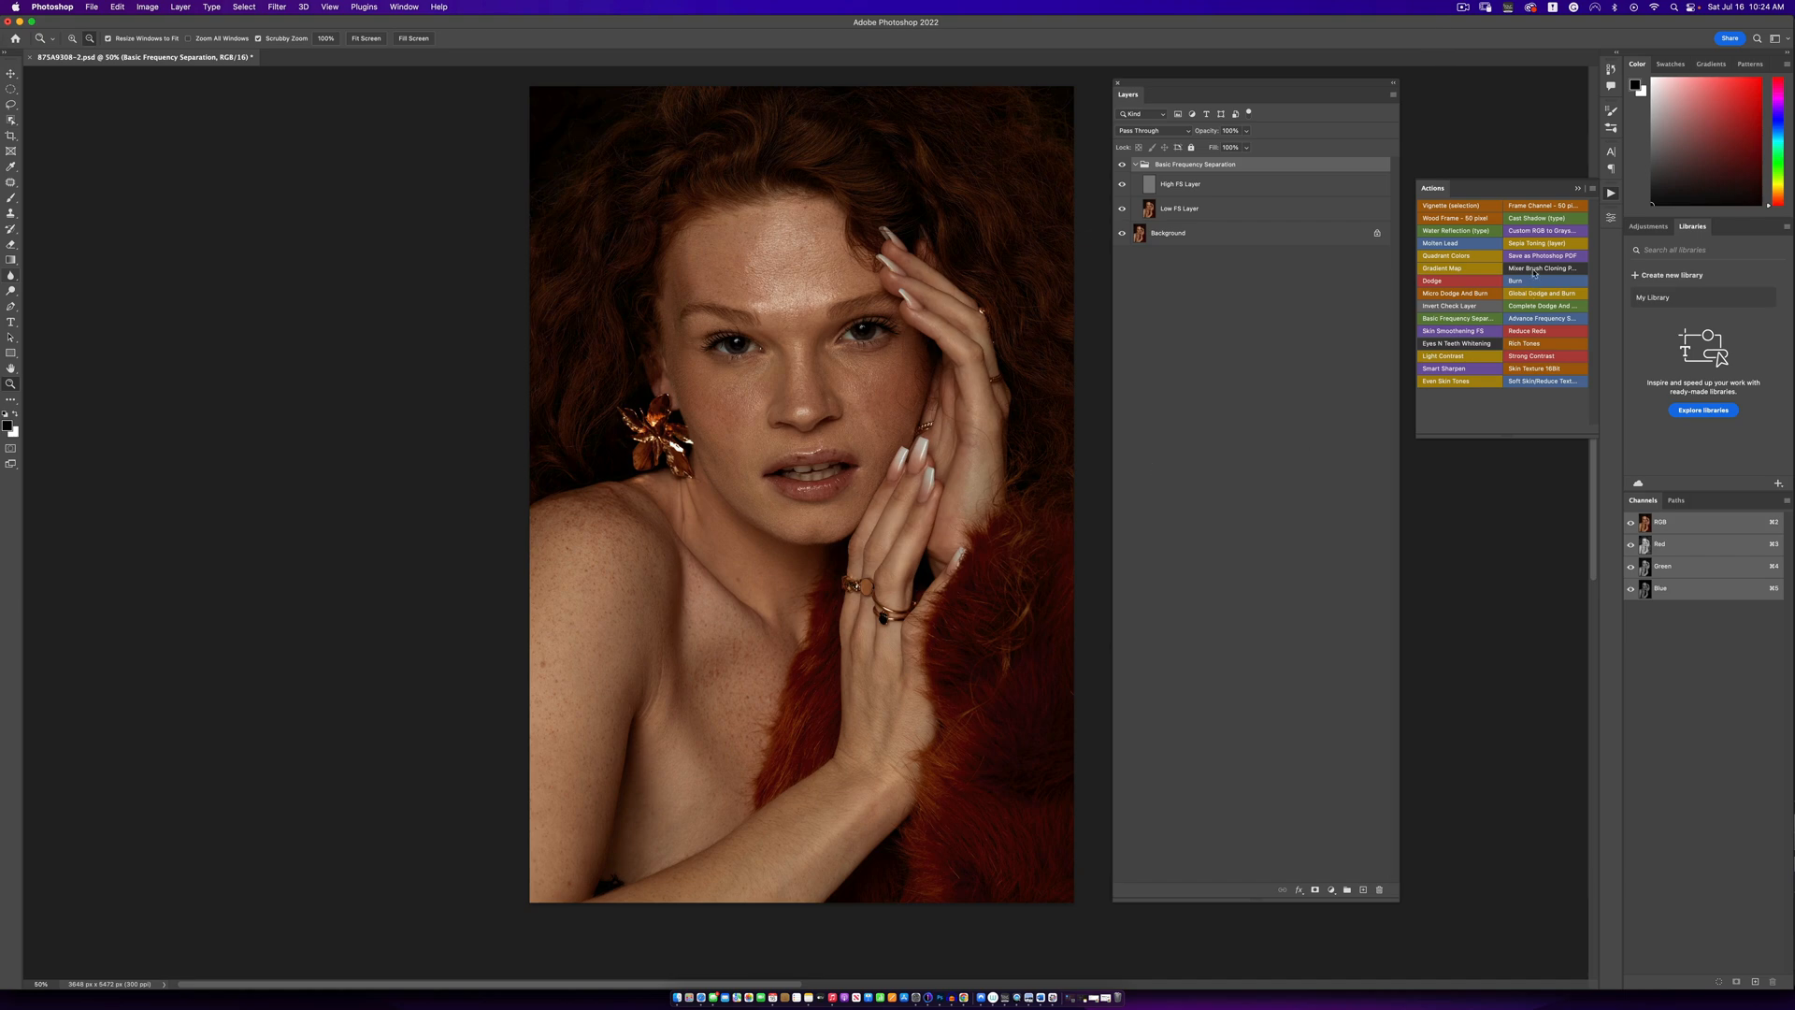
- Collapse the Basic Frequency Separation group and expand the Mirco D&B group to expose its Burn and Dodge layers
{"action": "left_click", "coordinate": [1136, 166]}
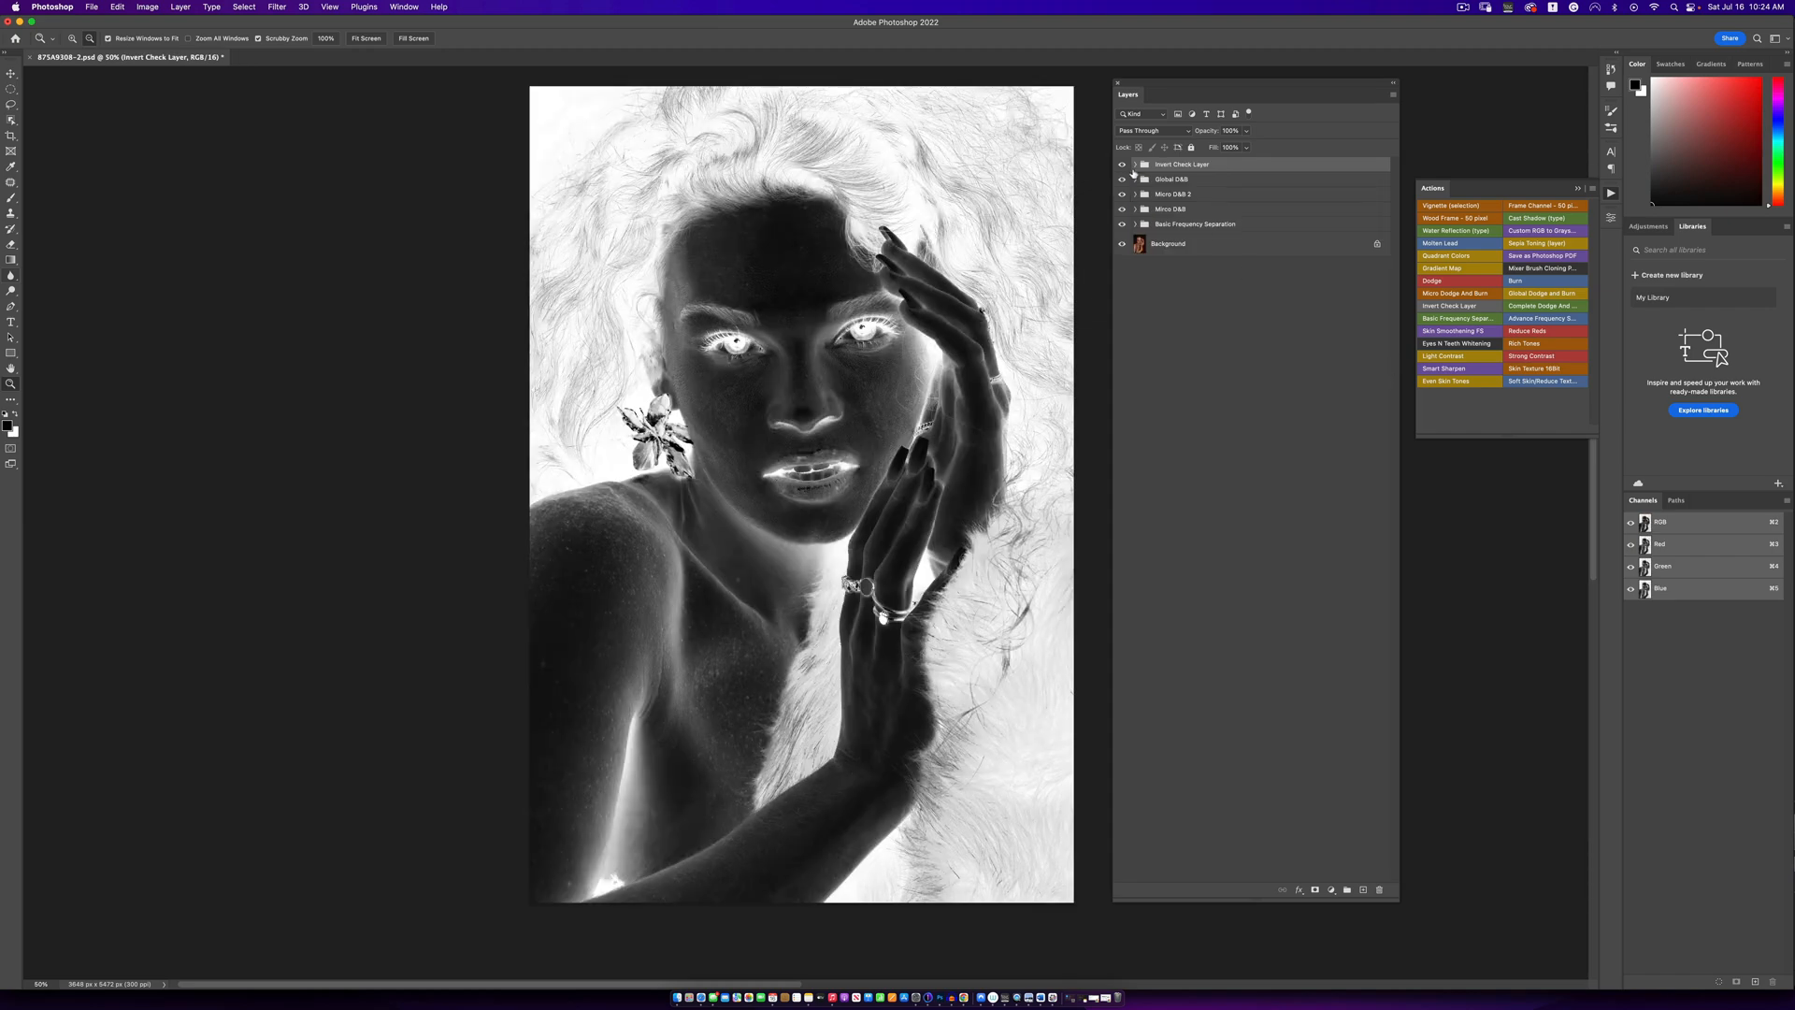
{"action": "left_click", "coordinate": [1135, 164]}
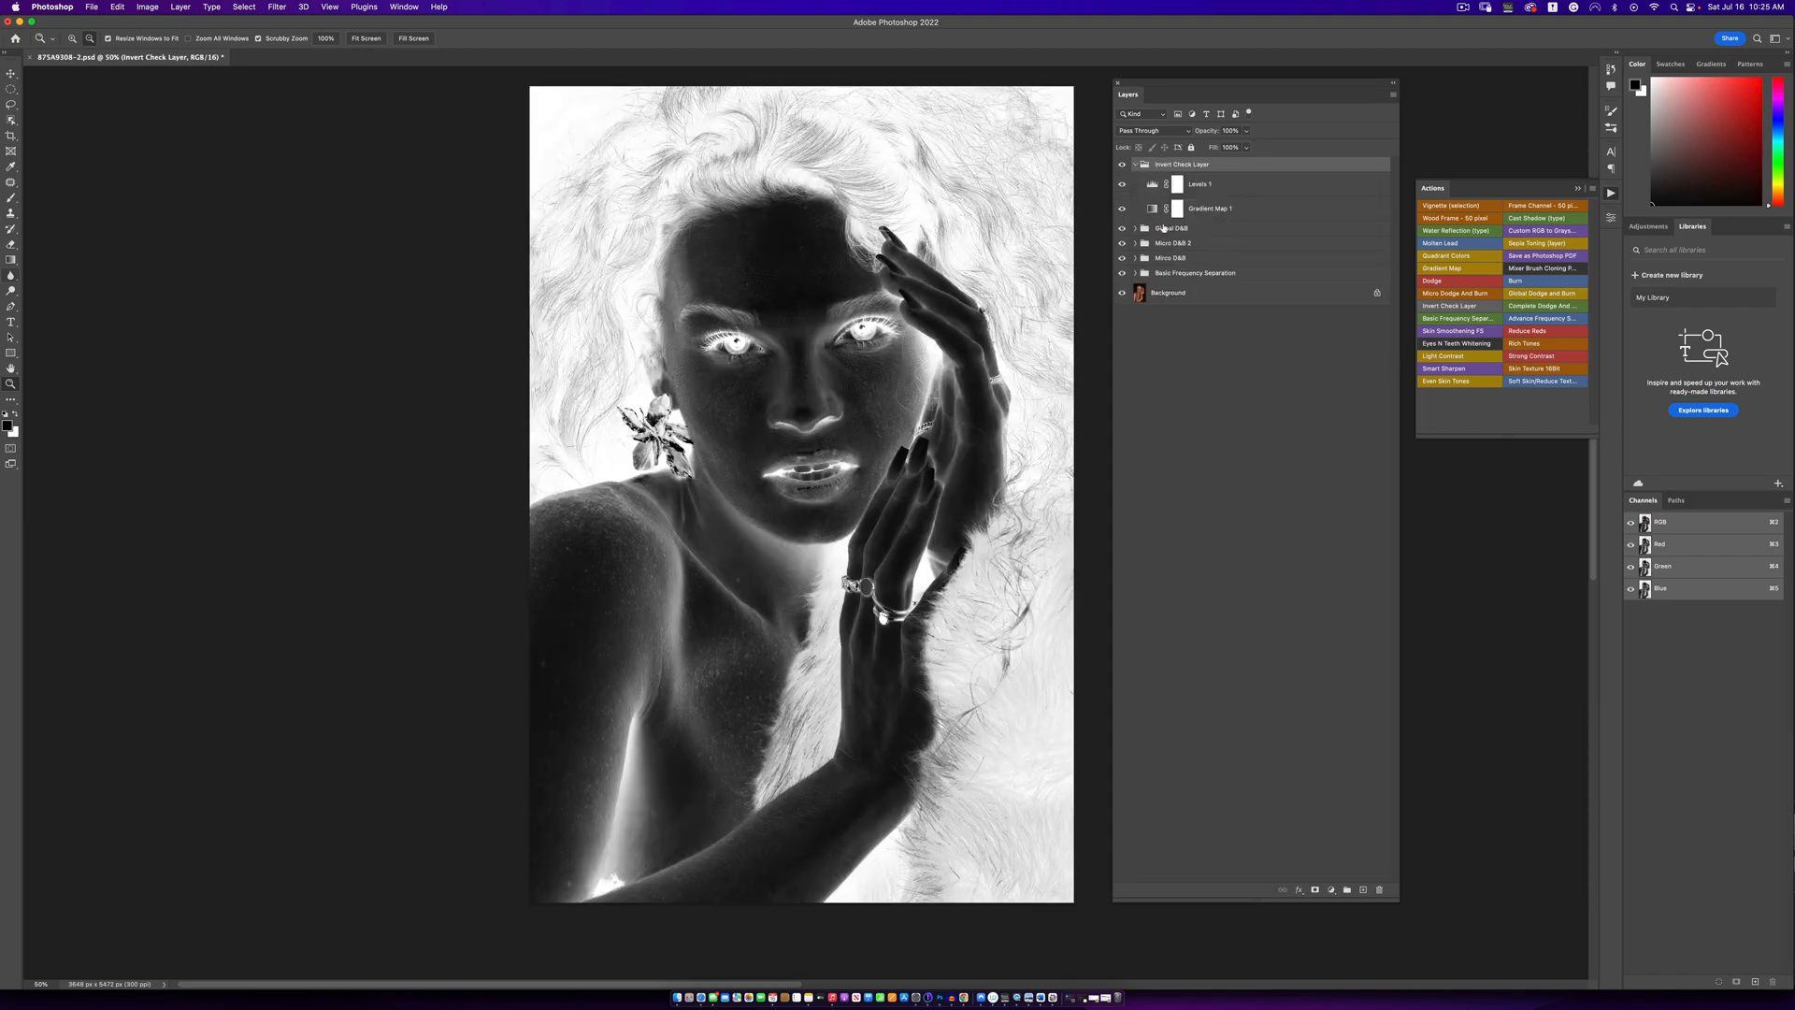
{"action": "left_click", "coordinate": [1142, 259]}
{"action": "left_click", "coordinate": [1135, 258]}
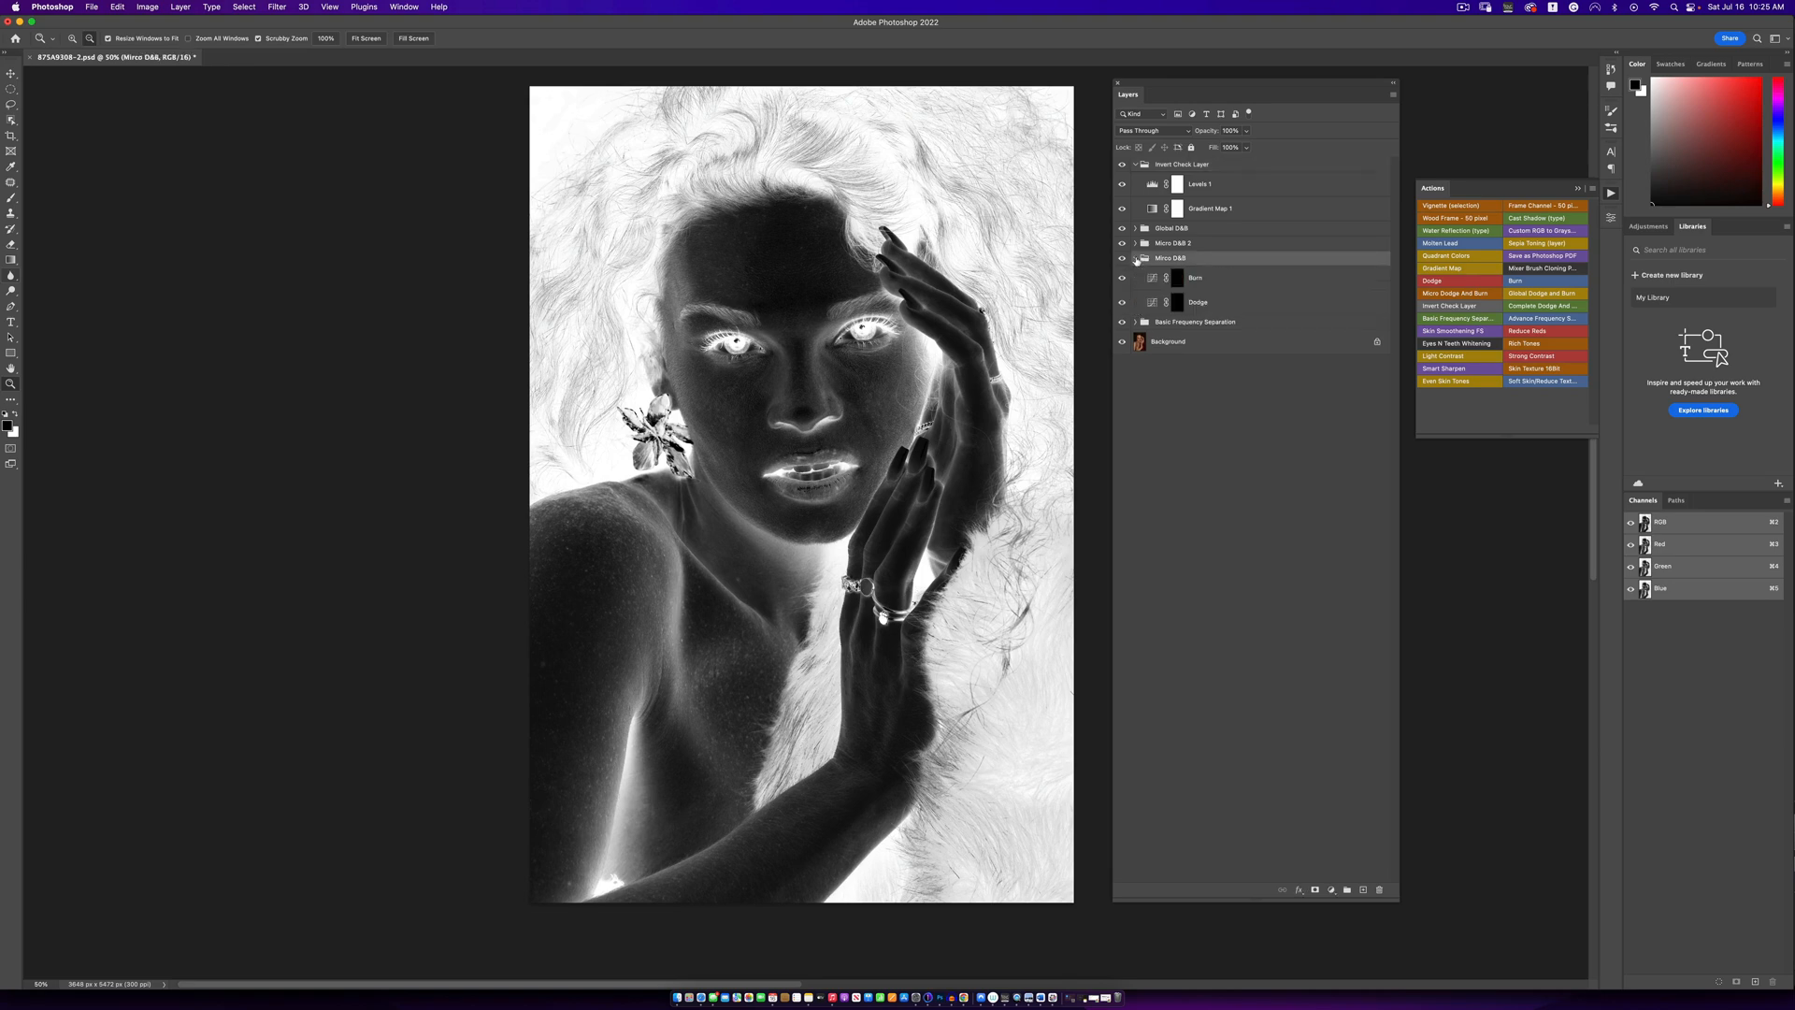
- Activate the Brush tool and set its flow to 1%, checking that the Soft Round brush is chosen
{"action": "left_click_drag", "start_coordinate": [12, 196], "coordinate": [58, 196]}
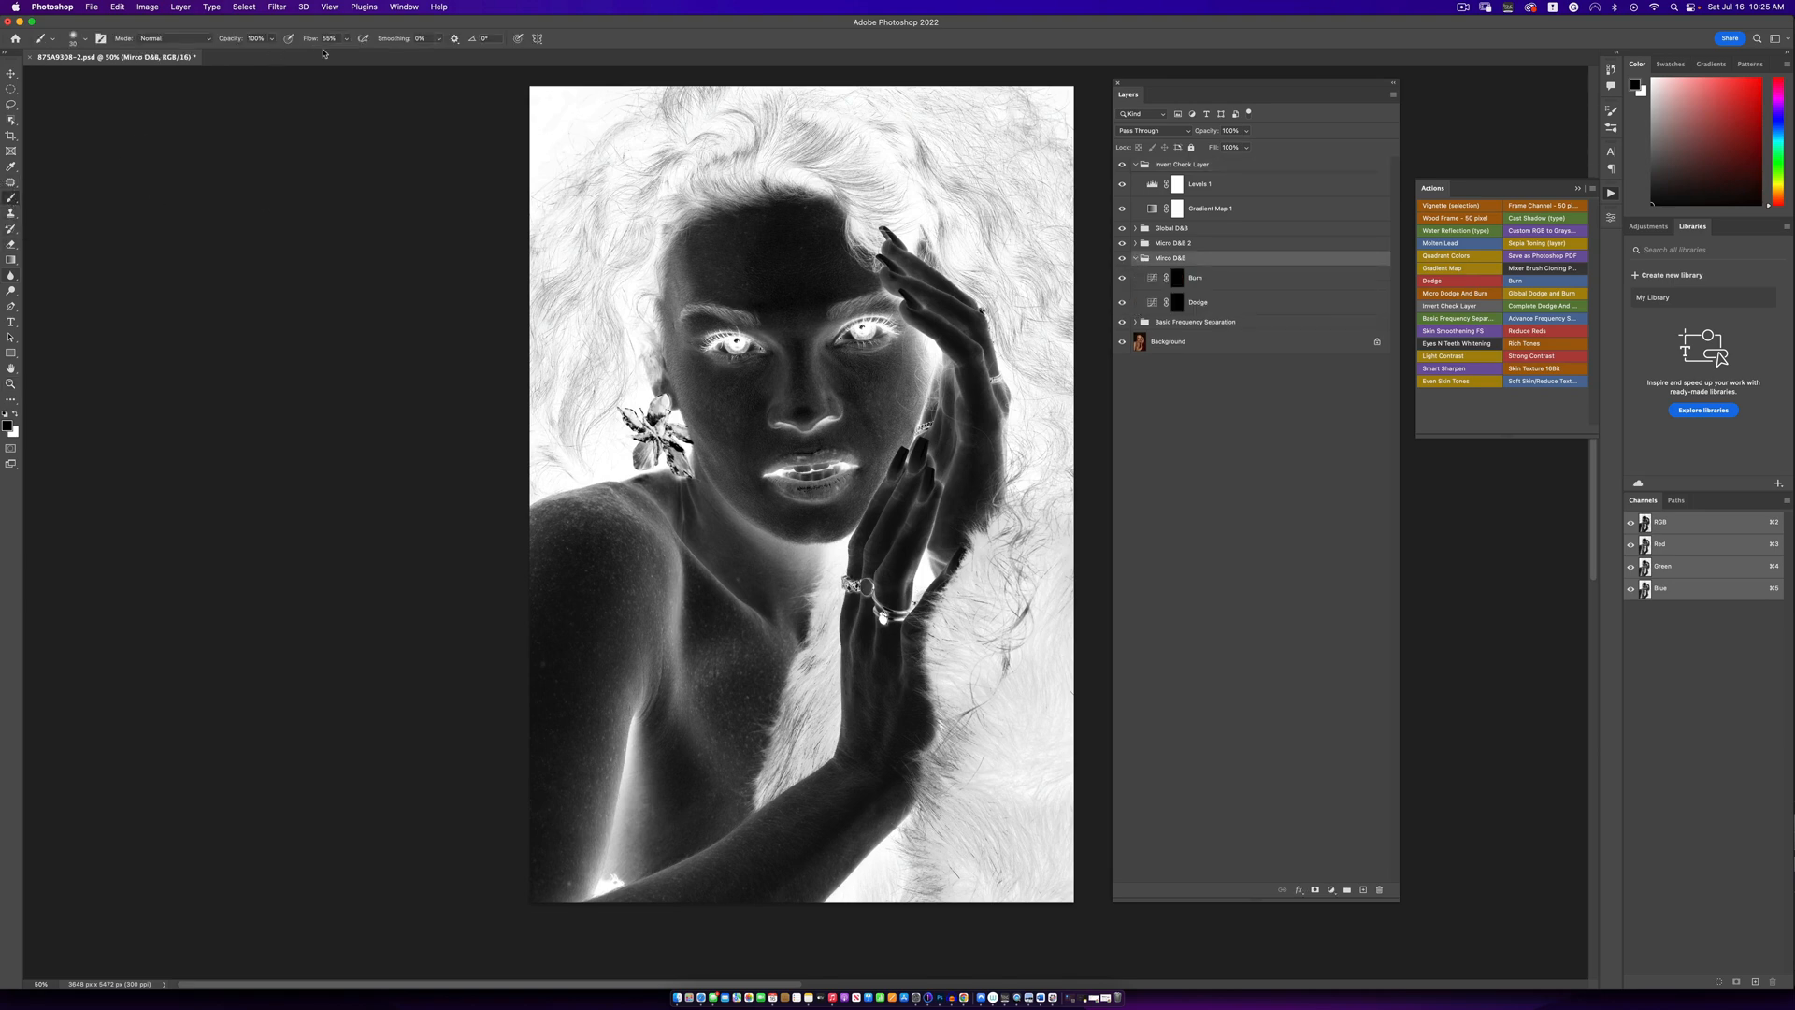
{"action": "left_click", "coordinate": [346, 38]}
{"action": "left_click_drag", "start_coordinate": [339, 56], "coordinate": [311, 55]}
{"action": "left_click", "coordinate": [84, 41]}
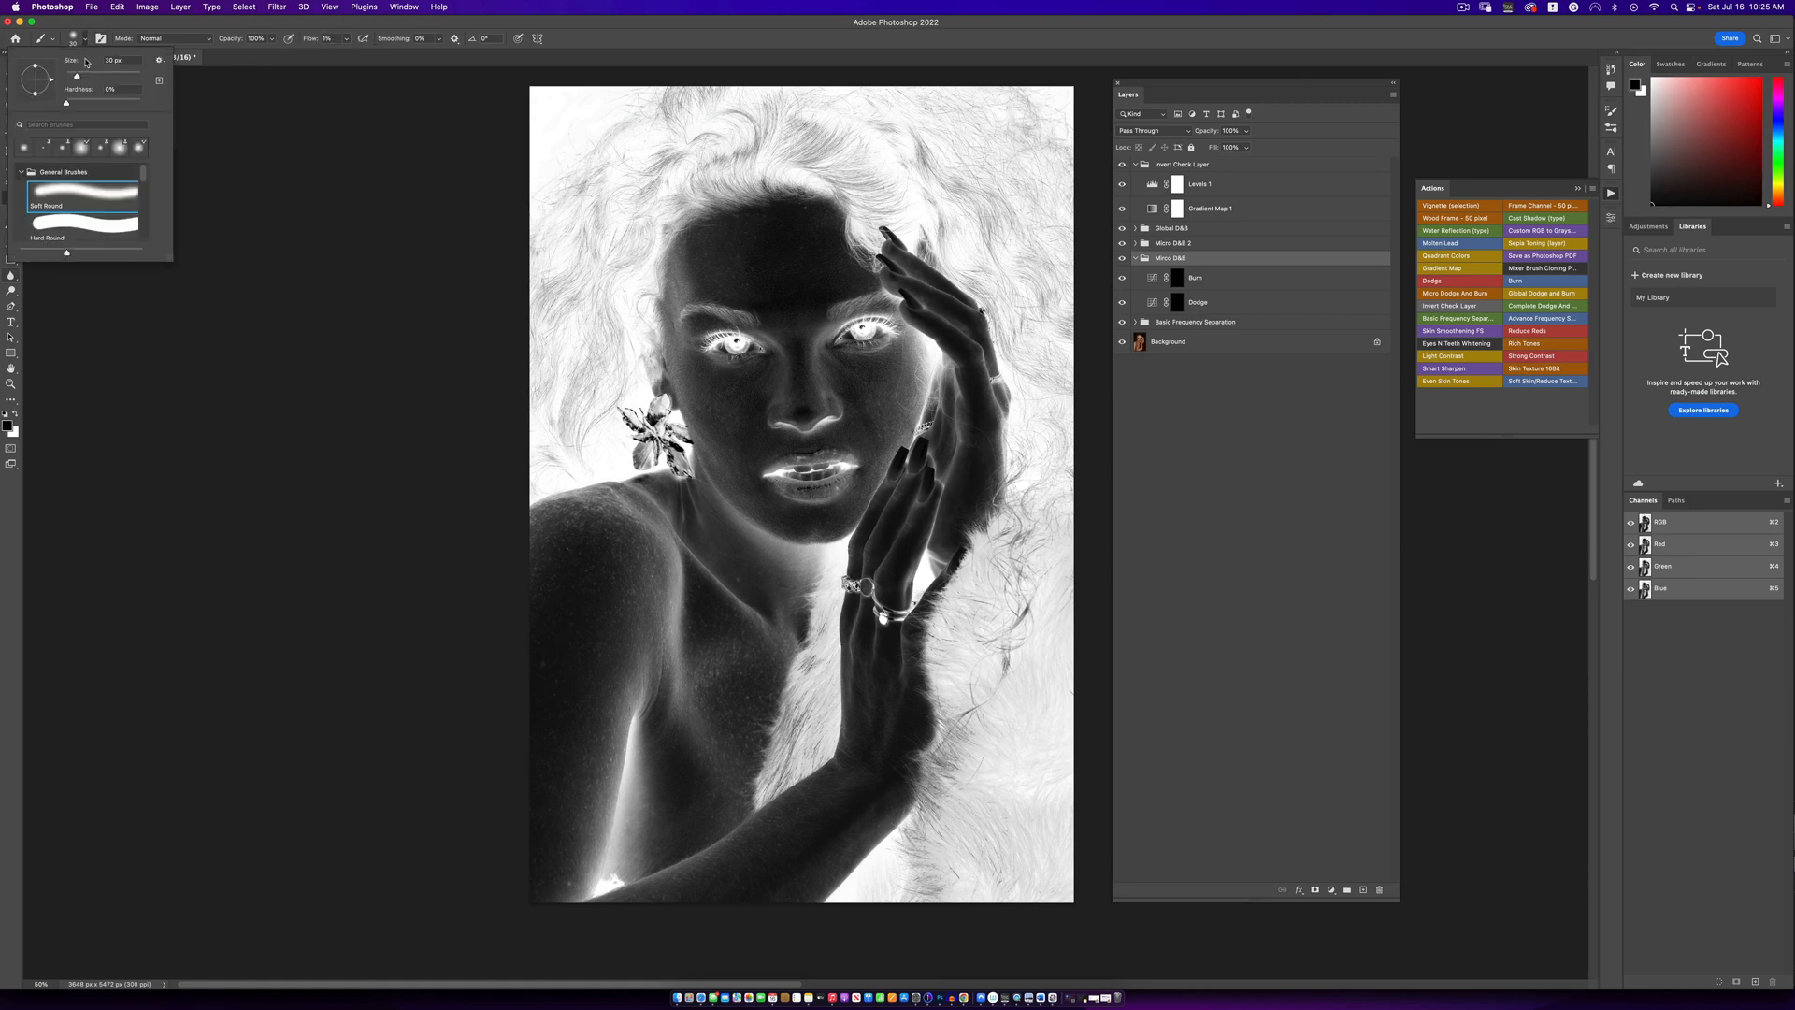
{"action": "left_click", "coordinate": [87, 43]}
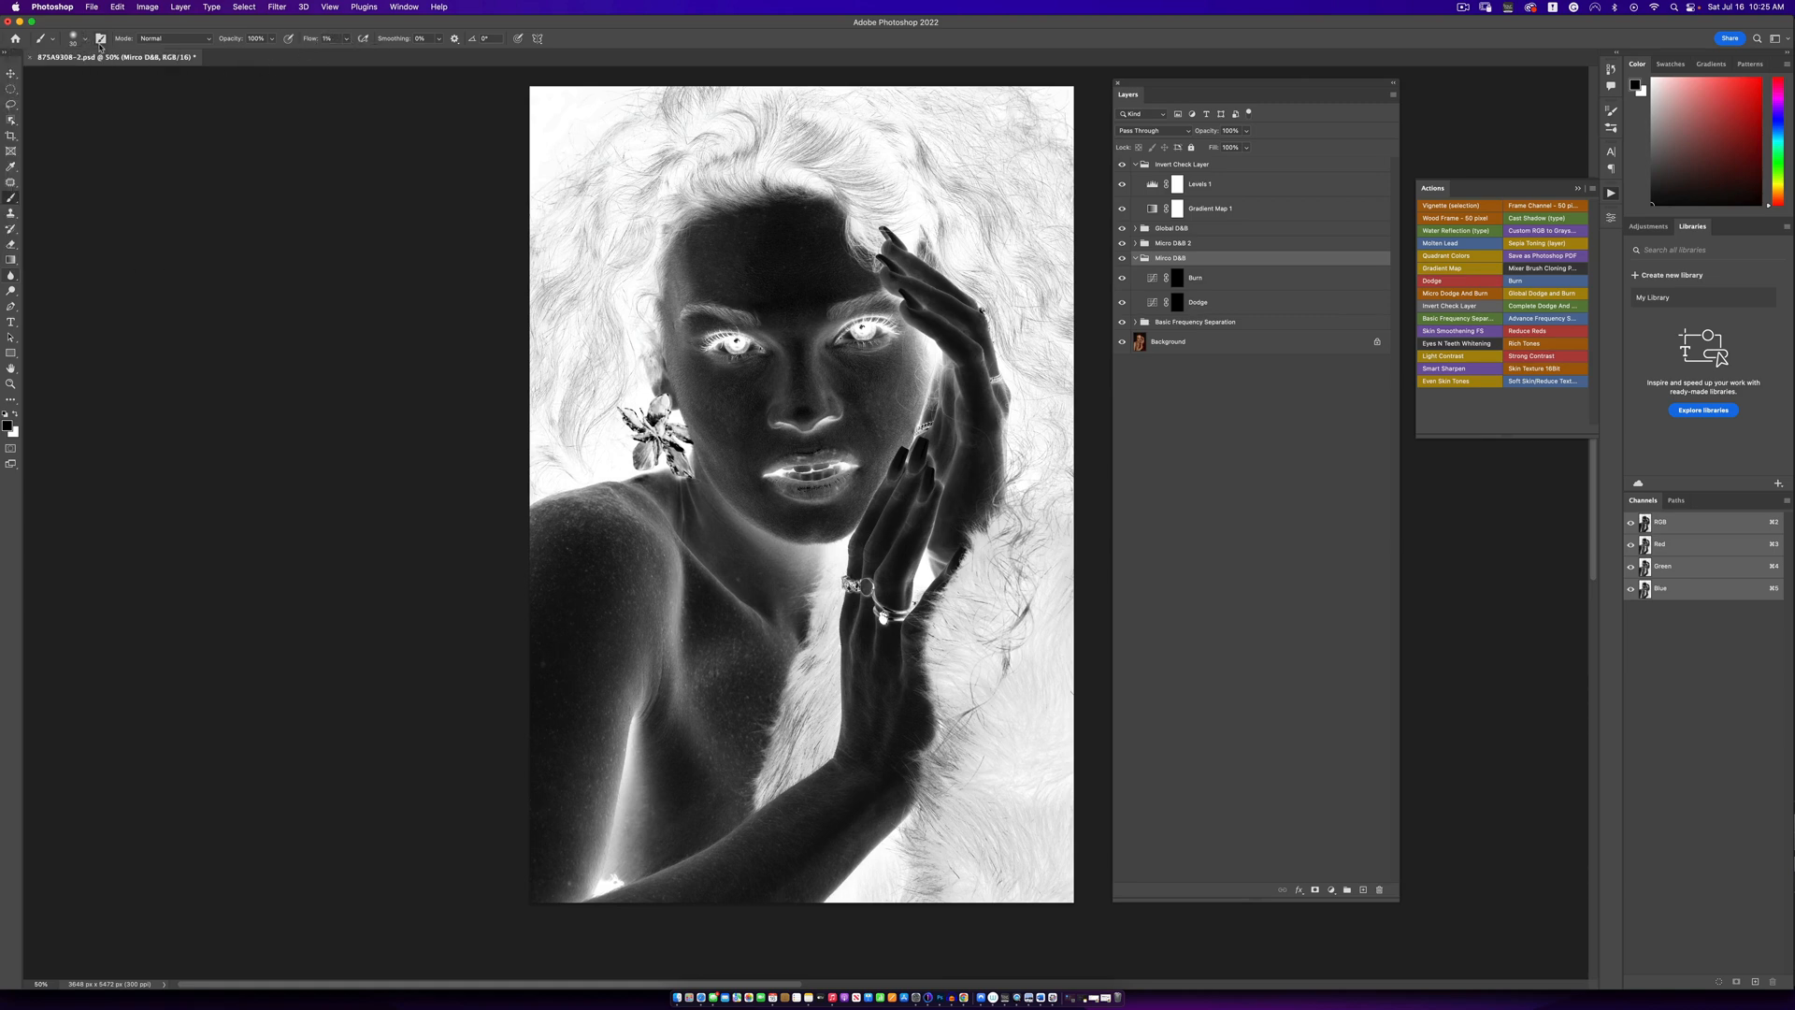
- Target the Dodge layer's mask for brushing on the face and compare the image with the Invert Check Layer group off and on
{"action": "left_click", "coordinate": [1175, 303]}
{"action": "key", "text": "z"}
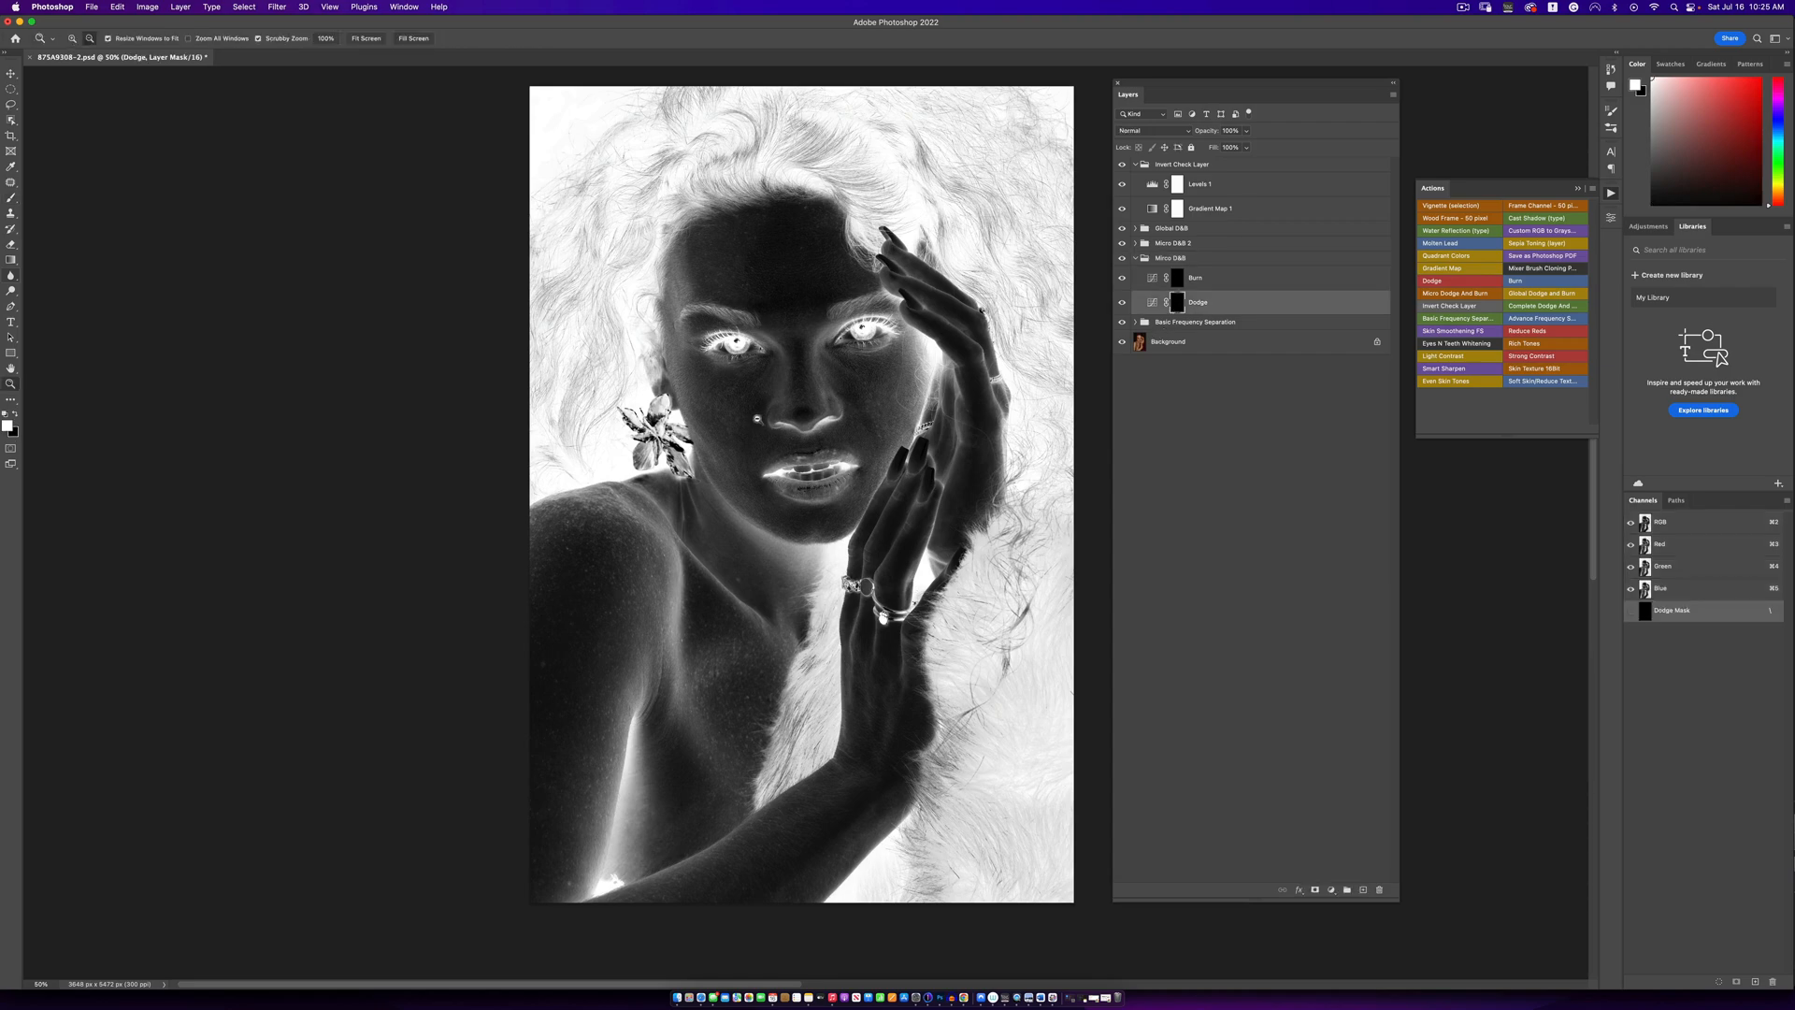
{"action": "left_click", "coordinate": [792, 417]}
{"action": "left_click", "coordinate": [792, 418]}
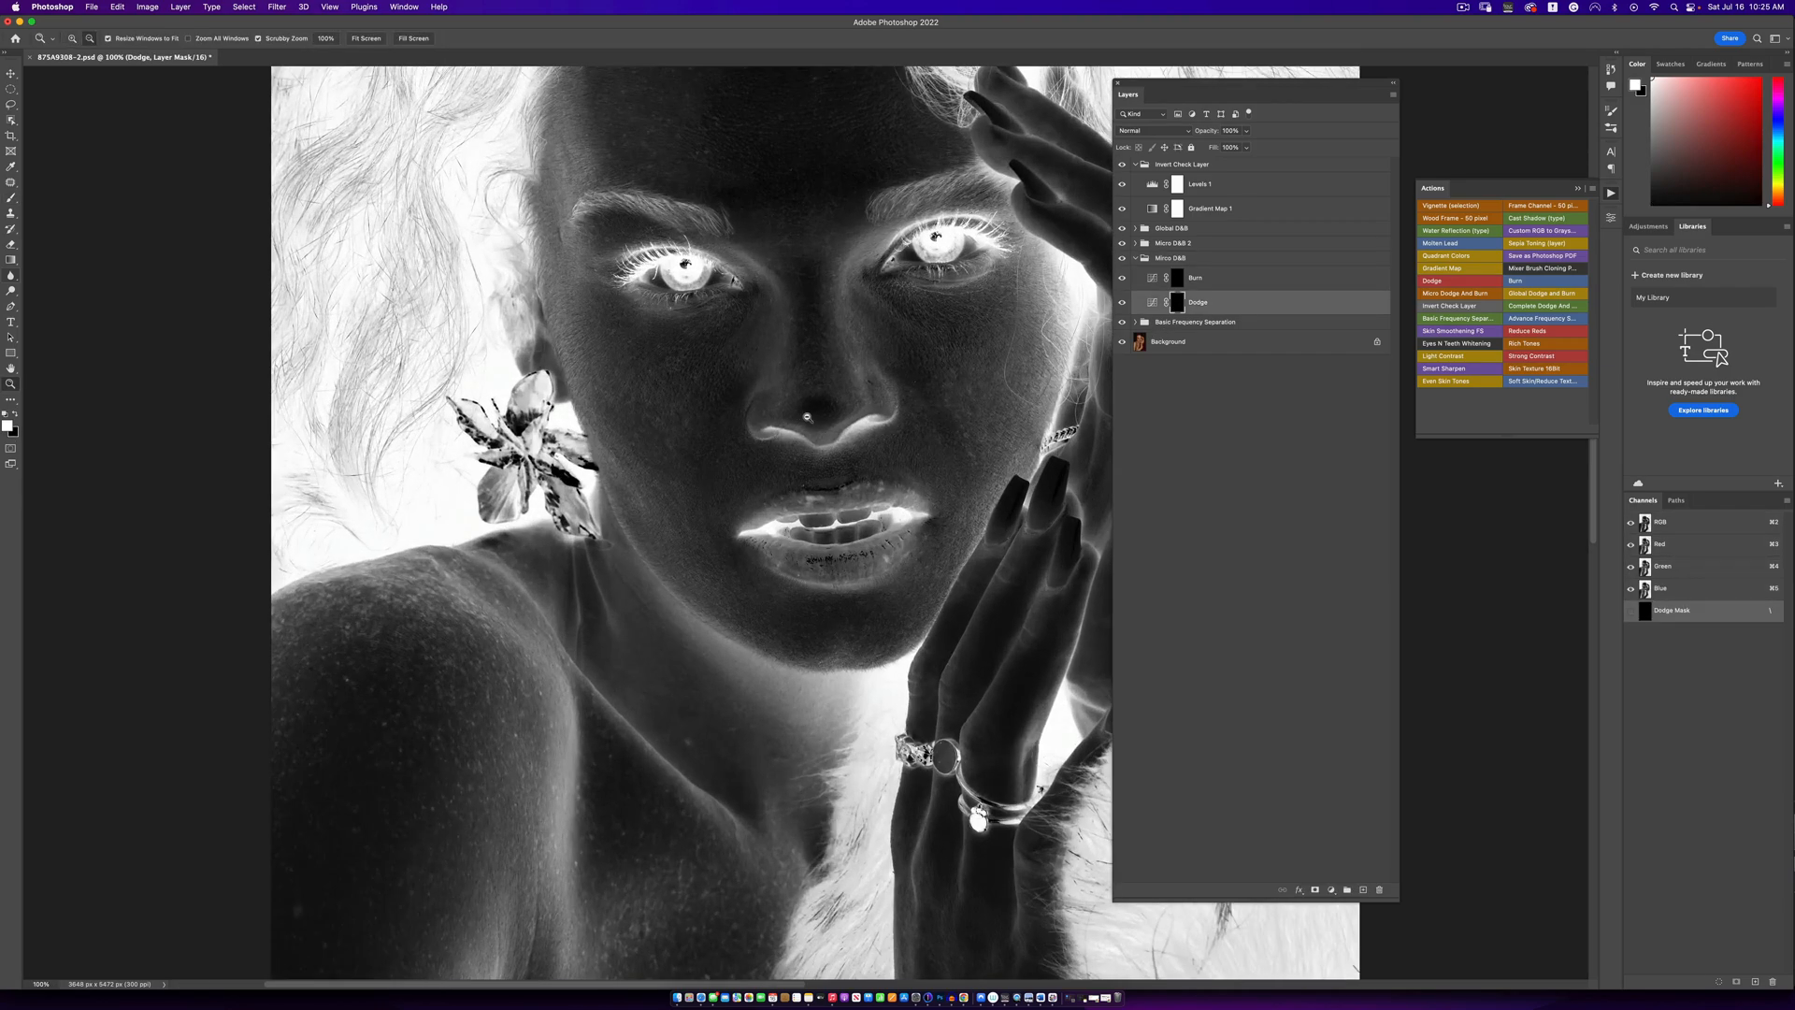
{"action": "left_click", "coordinate": [791, 418], "text": "alt"}
{"action": "key", "text": "b"}
{"action": "left_click_drag", "start_coordinate": [875, 398], "coordinate": [767, 452]}
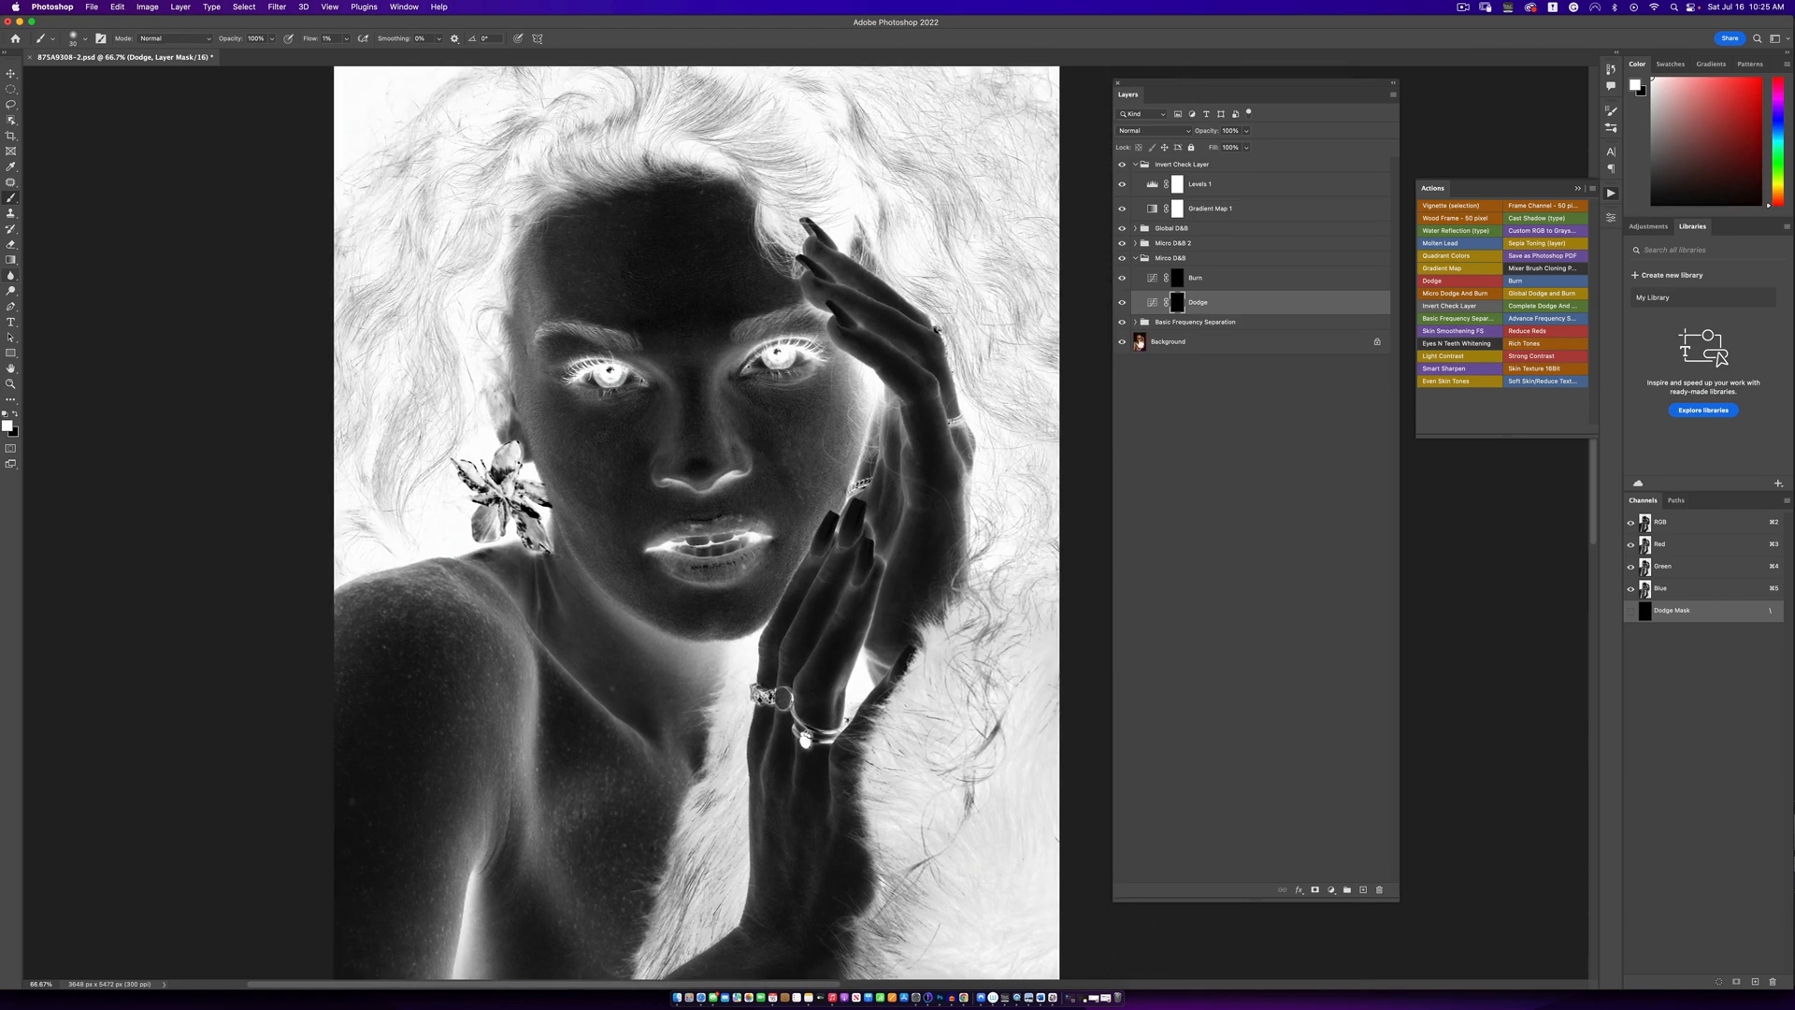
{"action": "left_click", "coordinate": [1122, 165]}
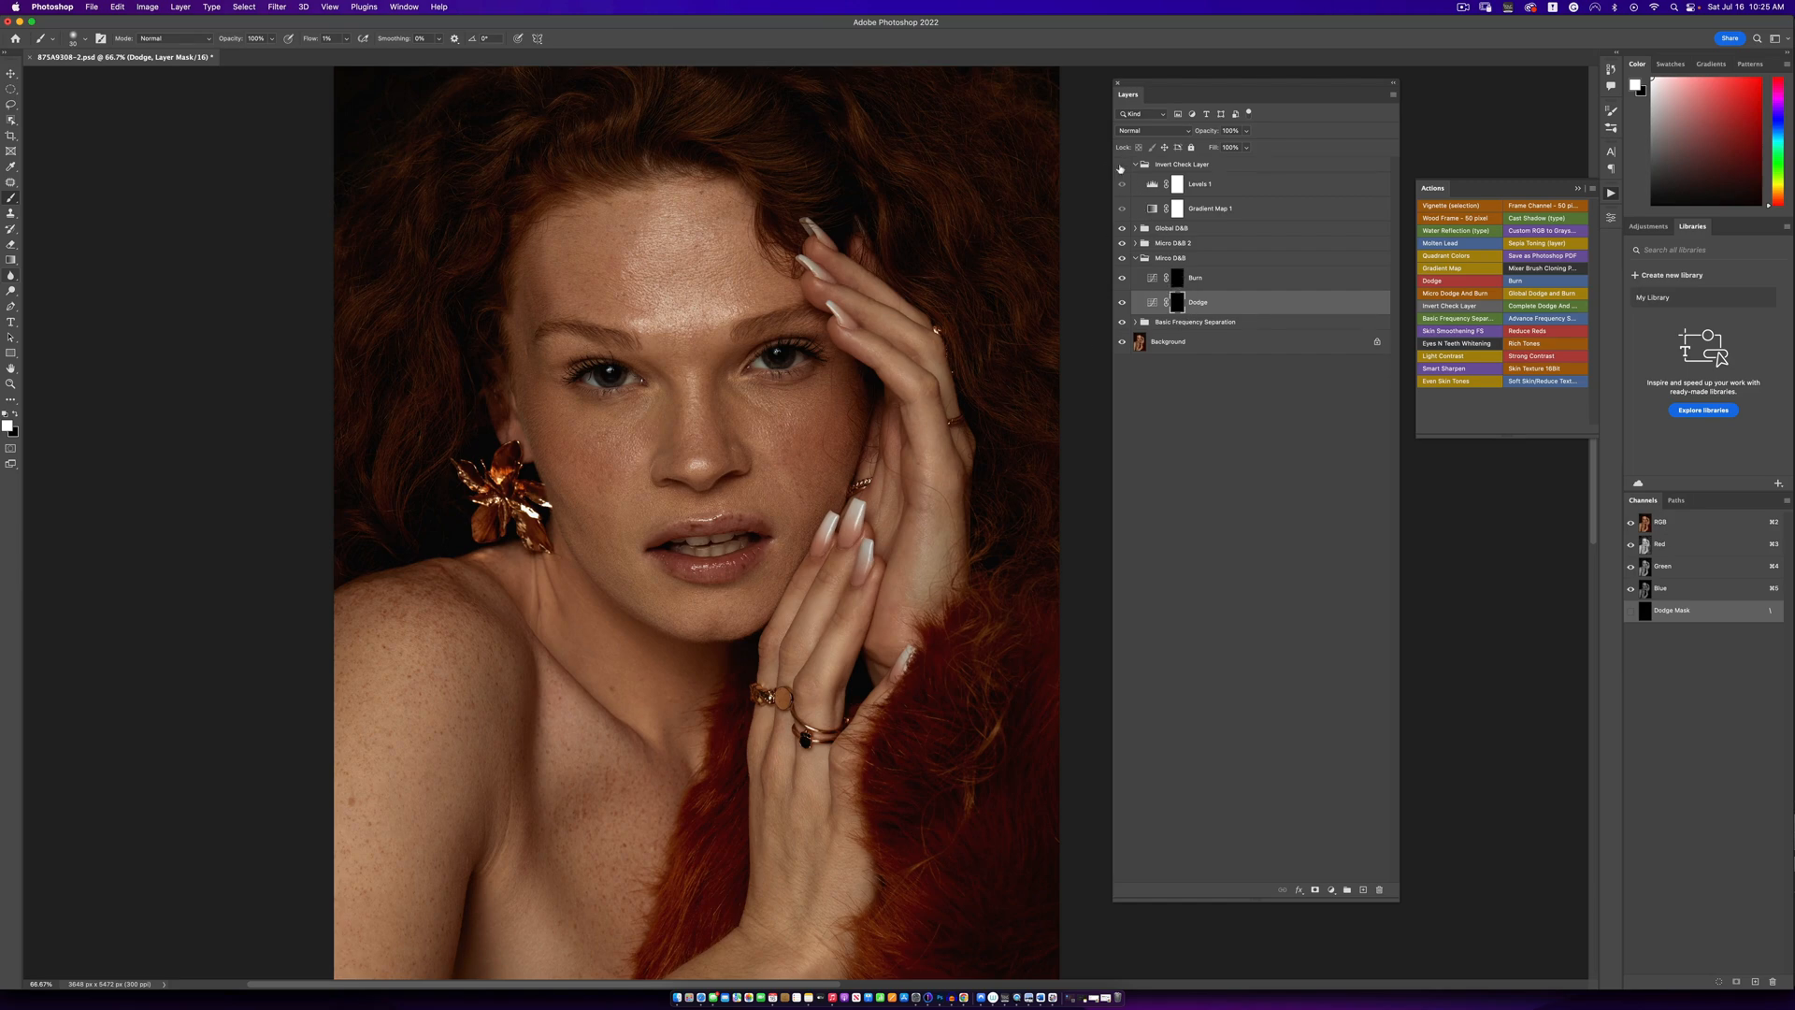
{"action": "left_click", "coordinate": [1122, 165]}
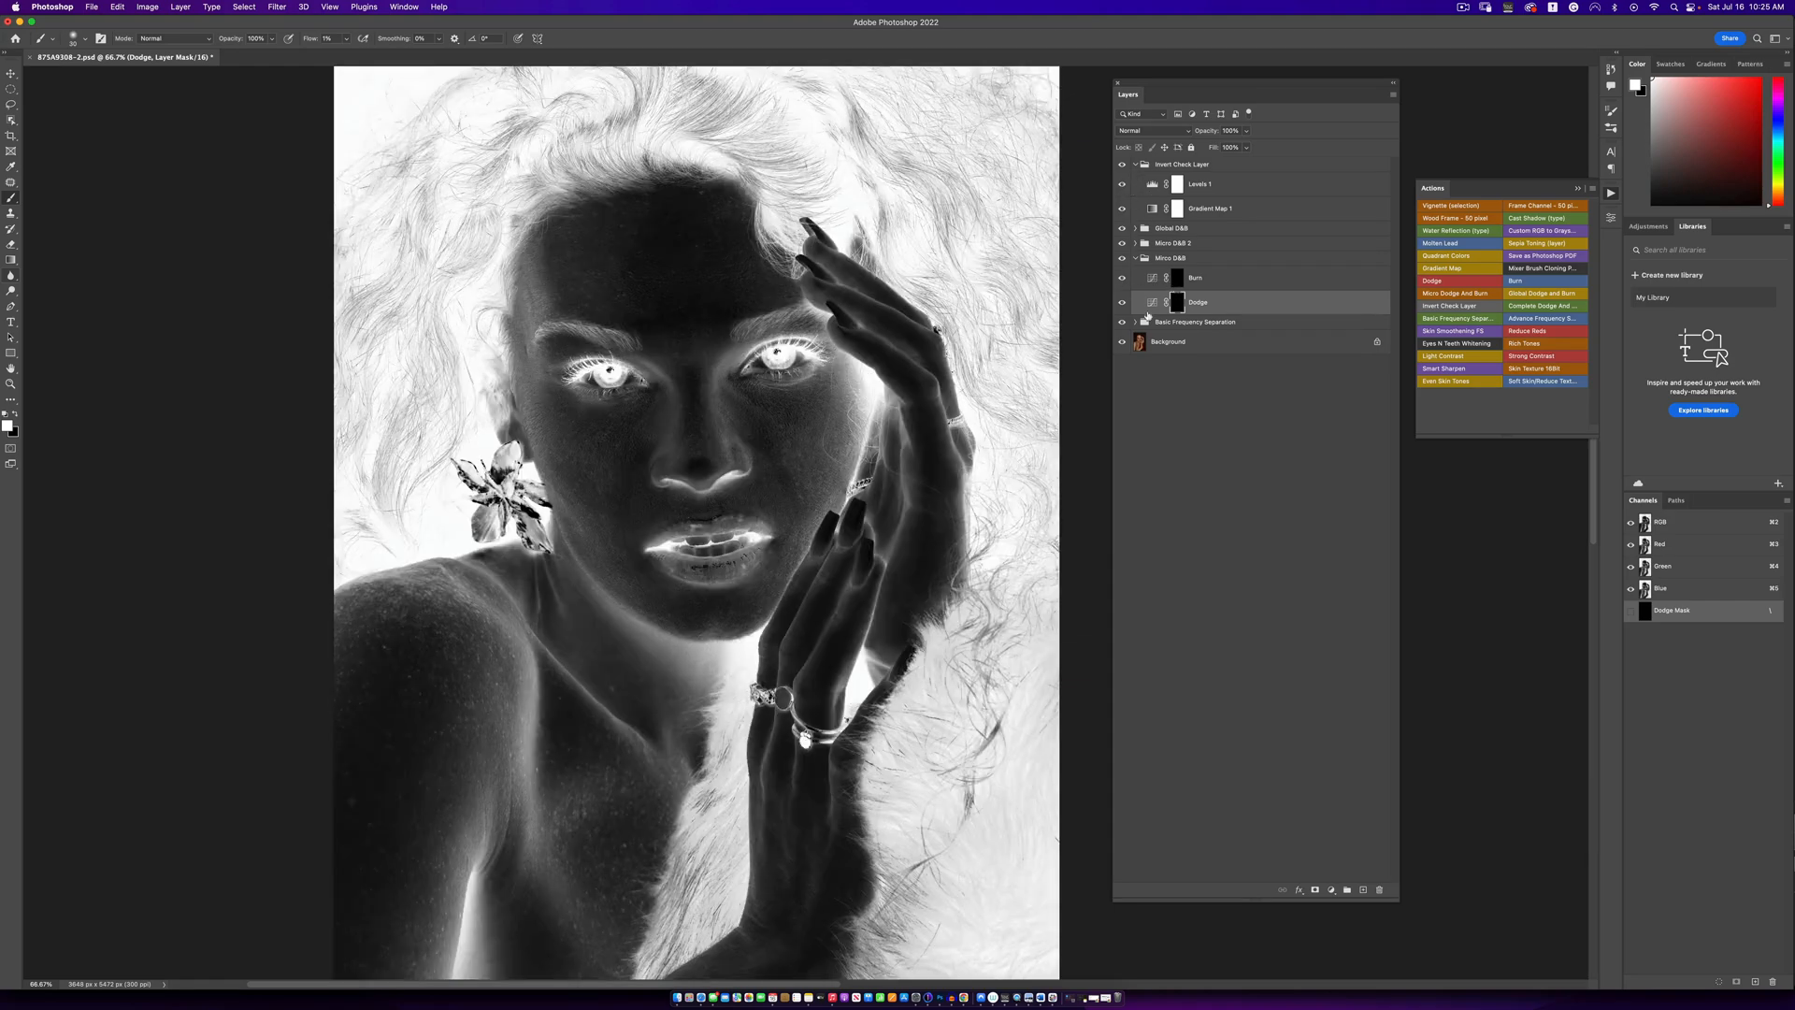
- Target the Burn layer's mask in the Mirco D&B group and enlarge the brush for darkening facial skin
{"action": "left_click", "coordinate": [1176, 280]}
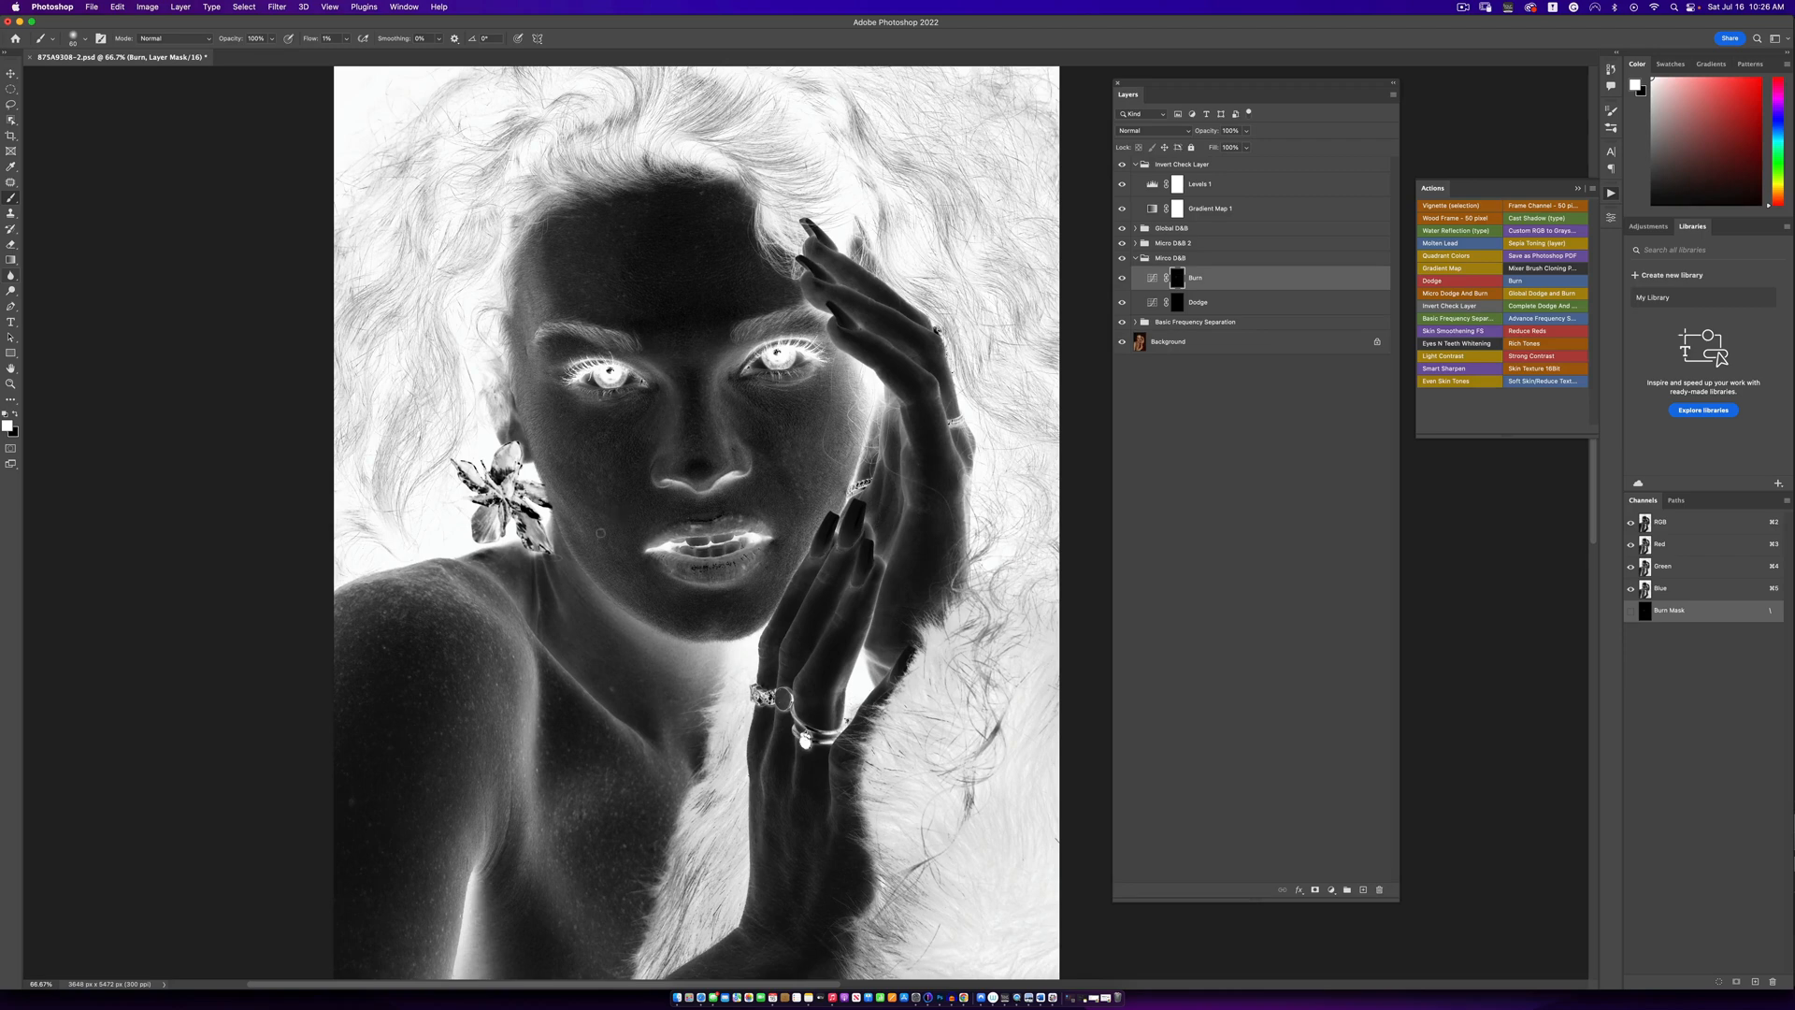
{"action": "key", "text": "bracketright"}
- Compare the portrait with and without the Burn layer, both in the inverted view and in full colour
{"action": "left_click", "coordinate": [1122, 280]}
{"action": "left_click", "coordinate": [1123, 279]}
{"action": "left_click", "coordinate": [1123, 279]}
{"action": "left_click", "coordinate": [1123, 278]}
{"action": "left_click", "coordinate": [1122, 165]}
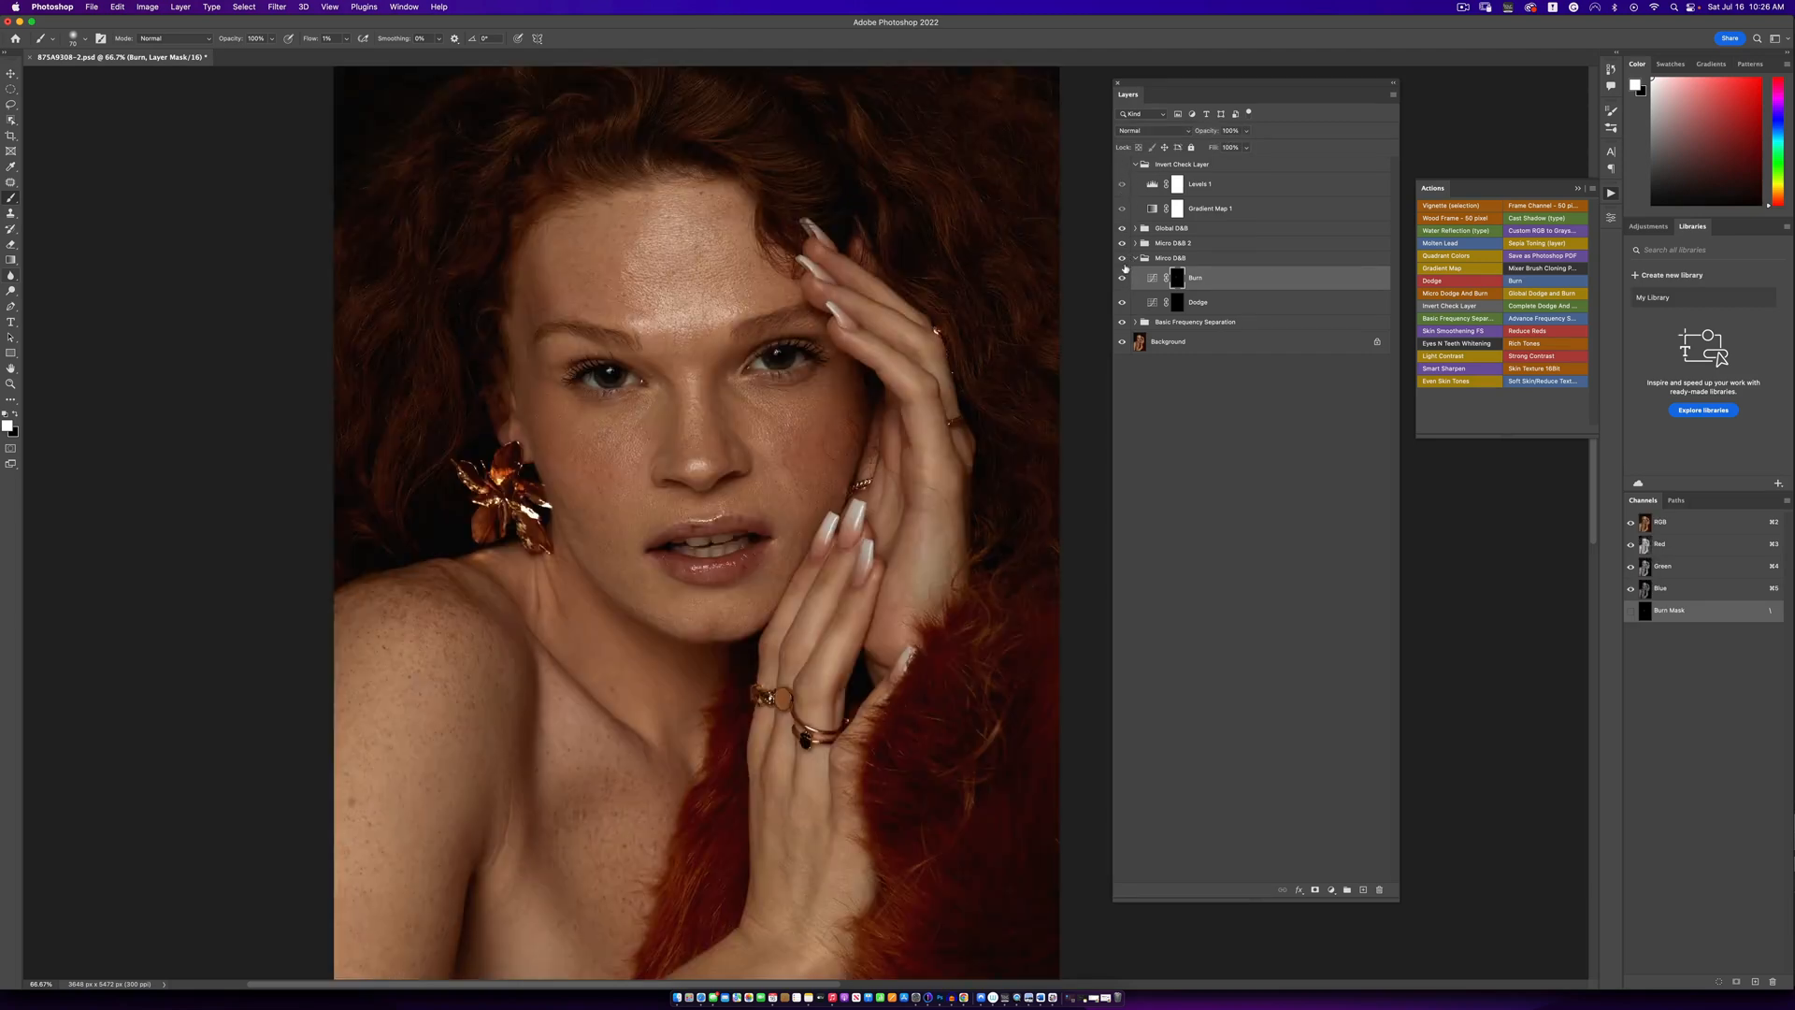
{"action": "left_click", "coordinate": [1122, 280]}
{"action": "left_click", "coordinate": [1122, 280]}
{"action": "left_click", "coordinate": [1123, 279]}
{"action": "left_click", "coordinate": [1122, 280]}
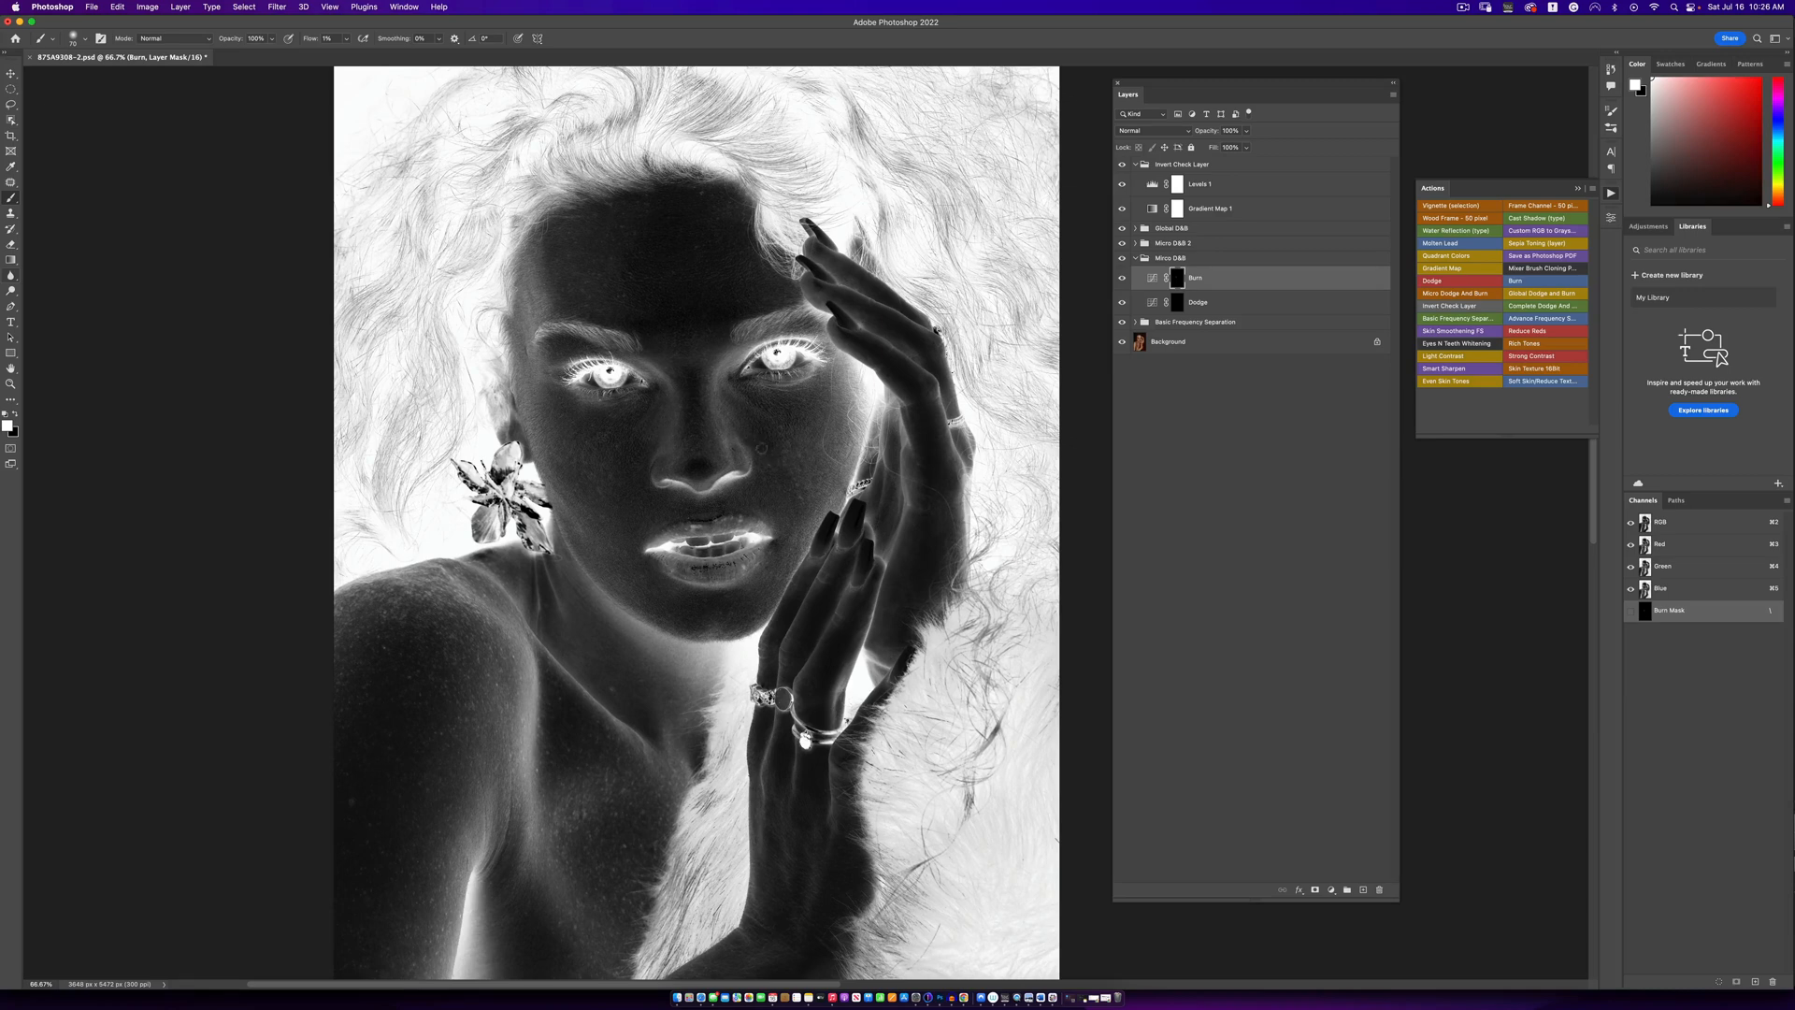
- Burn the uneven bright skin patches on the Burn mask, resizing the brush to suit each area
{"action": "key", "text": "bracketright"}
{"action": "key", "text": "bracketleft"}
{"action": "key", "text": "bracketleft"}
{"action": "key", "text": "bracketleft"}
{"action": "key", "text": "bracketleft"}
{"action": "key", "text": "bracketright"}
{"action": "key", "text": "bracketright"}
{"action": "key", "text": "bracketright"}
{"action": "key", "text": "bracketleft"}
{"action": "key", "text": "bracketleft"}
{"action": "key", "text": "bracketright"}
{"action": "key", "text": "bracketright"}
{"action": "key", "text": "bracketright"}
{"action": "key", "text": "bracketleft"}
- Check the Burn layer's before and after in colour with the Invert Check Layer group hidden, and restore the inverted view
{"action": "left_click", "coordinate": [1121, 165]}
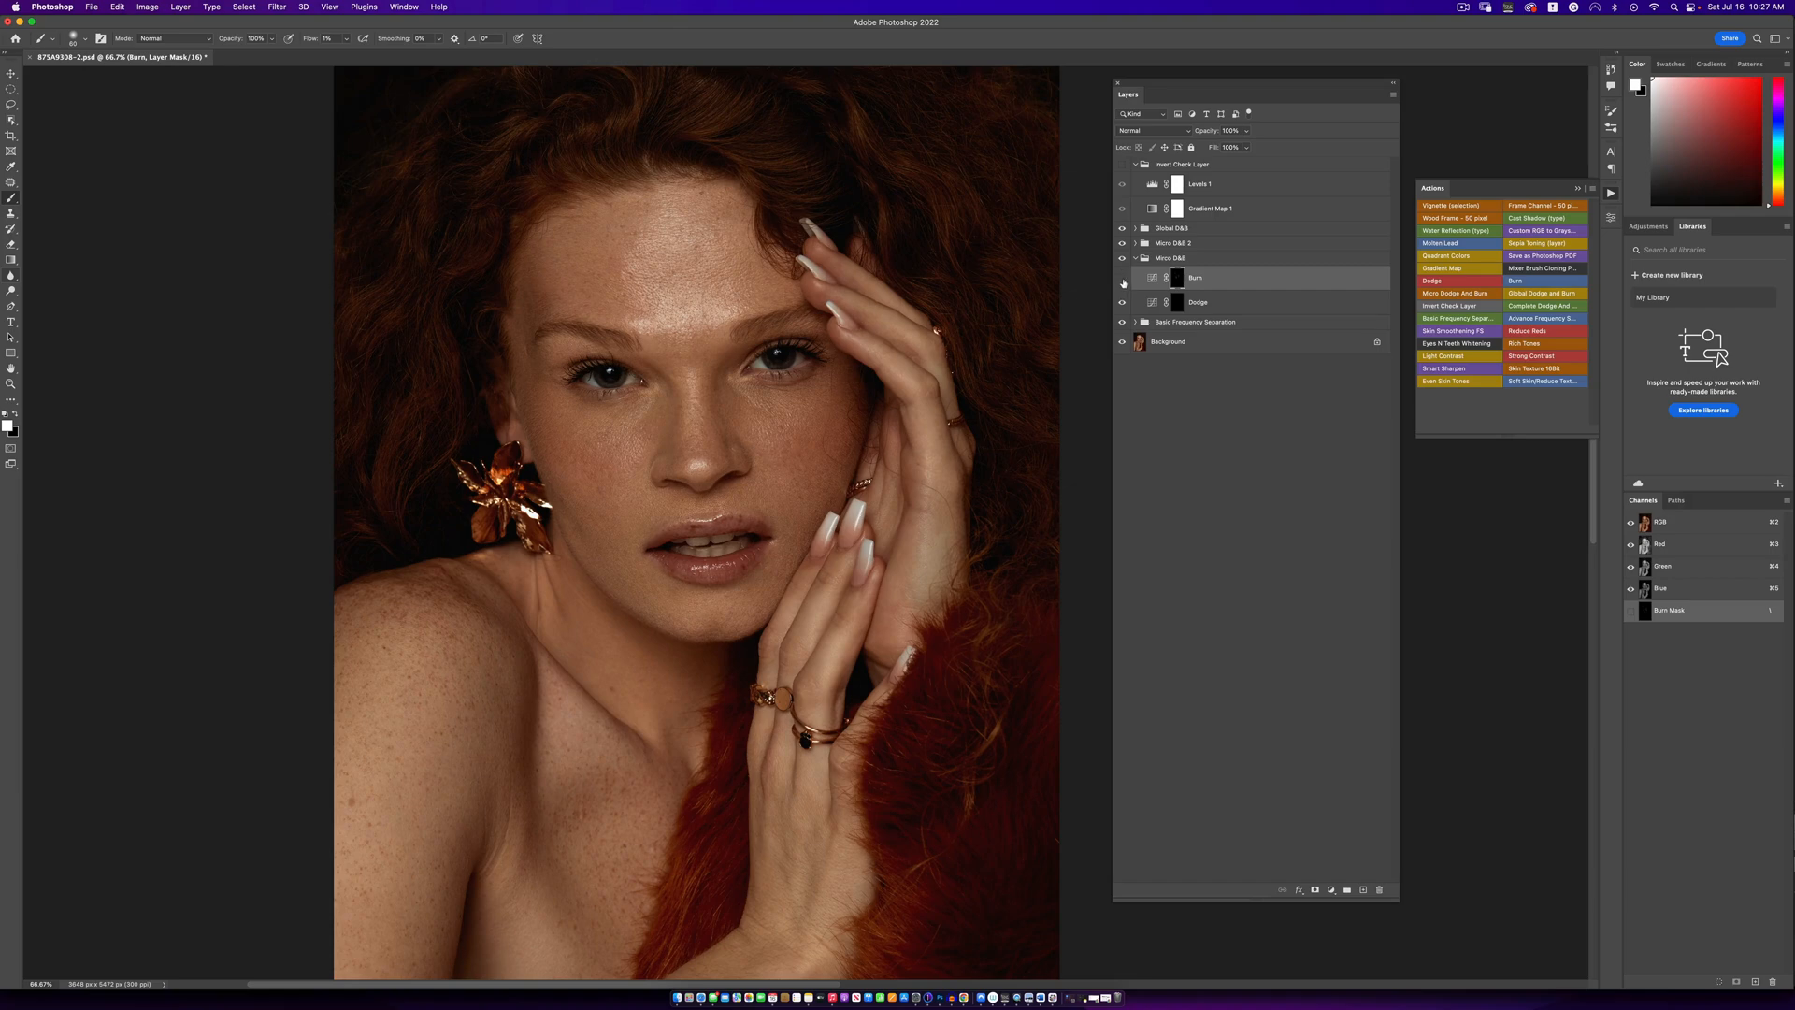
{"action": "left_click", "coordinate": [1123, 281]}
{"action": "left_click", "coordinate": [1124, 280]}
{"action": "key", "text": "super+minus"}
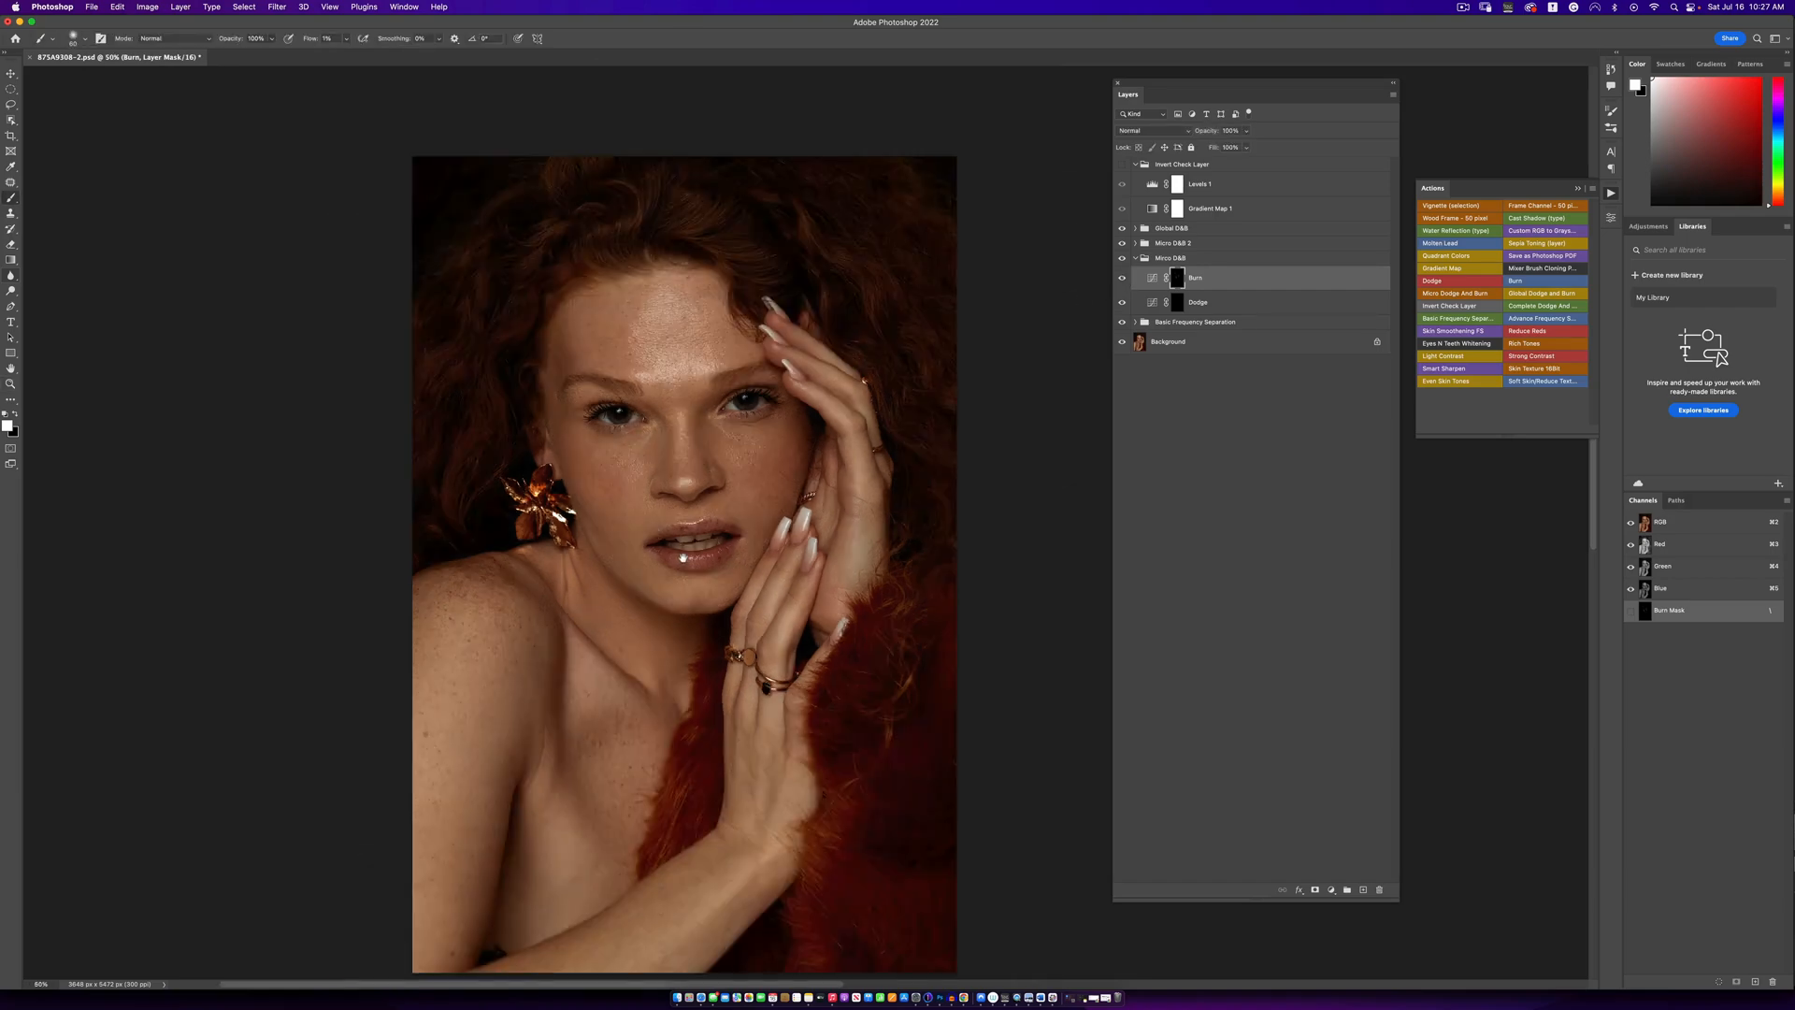
{"action": "left_click_drag", "start_coordinate": [683, 558], "coordinate": [719, 473]}
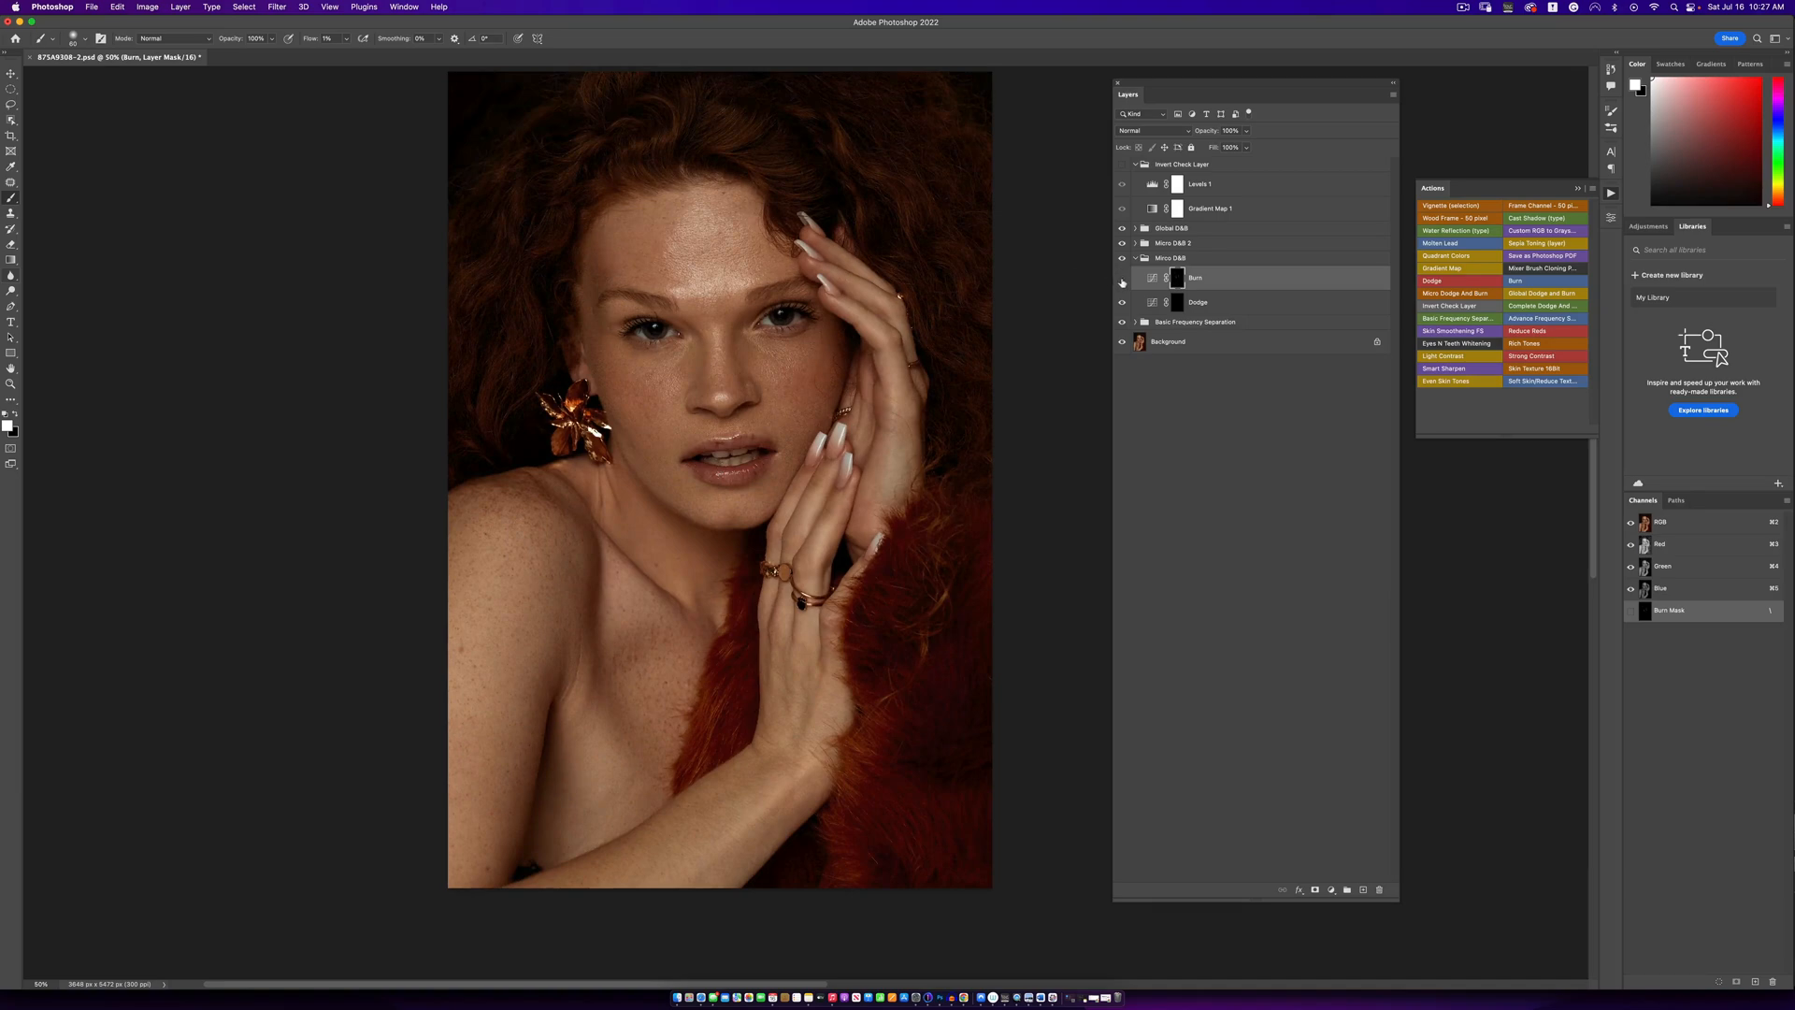
{"action": "left_click", "coordinate": [1123, 282]}
{"action": "left_click", "coordinate": [1123, 280]}
{"action": "left_click", "coordinate": [1122, 165]}
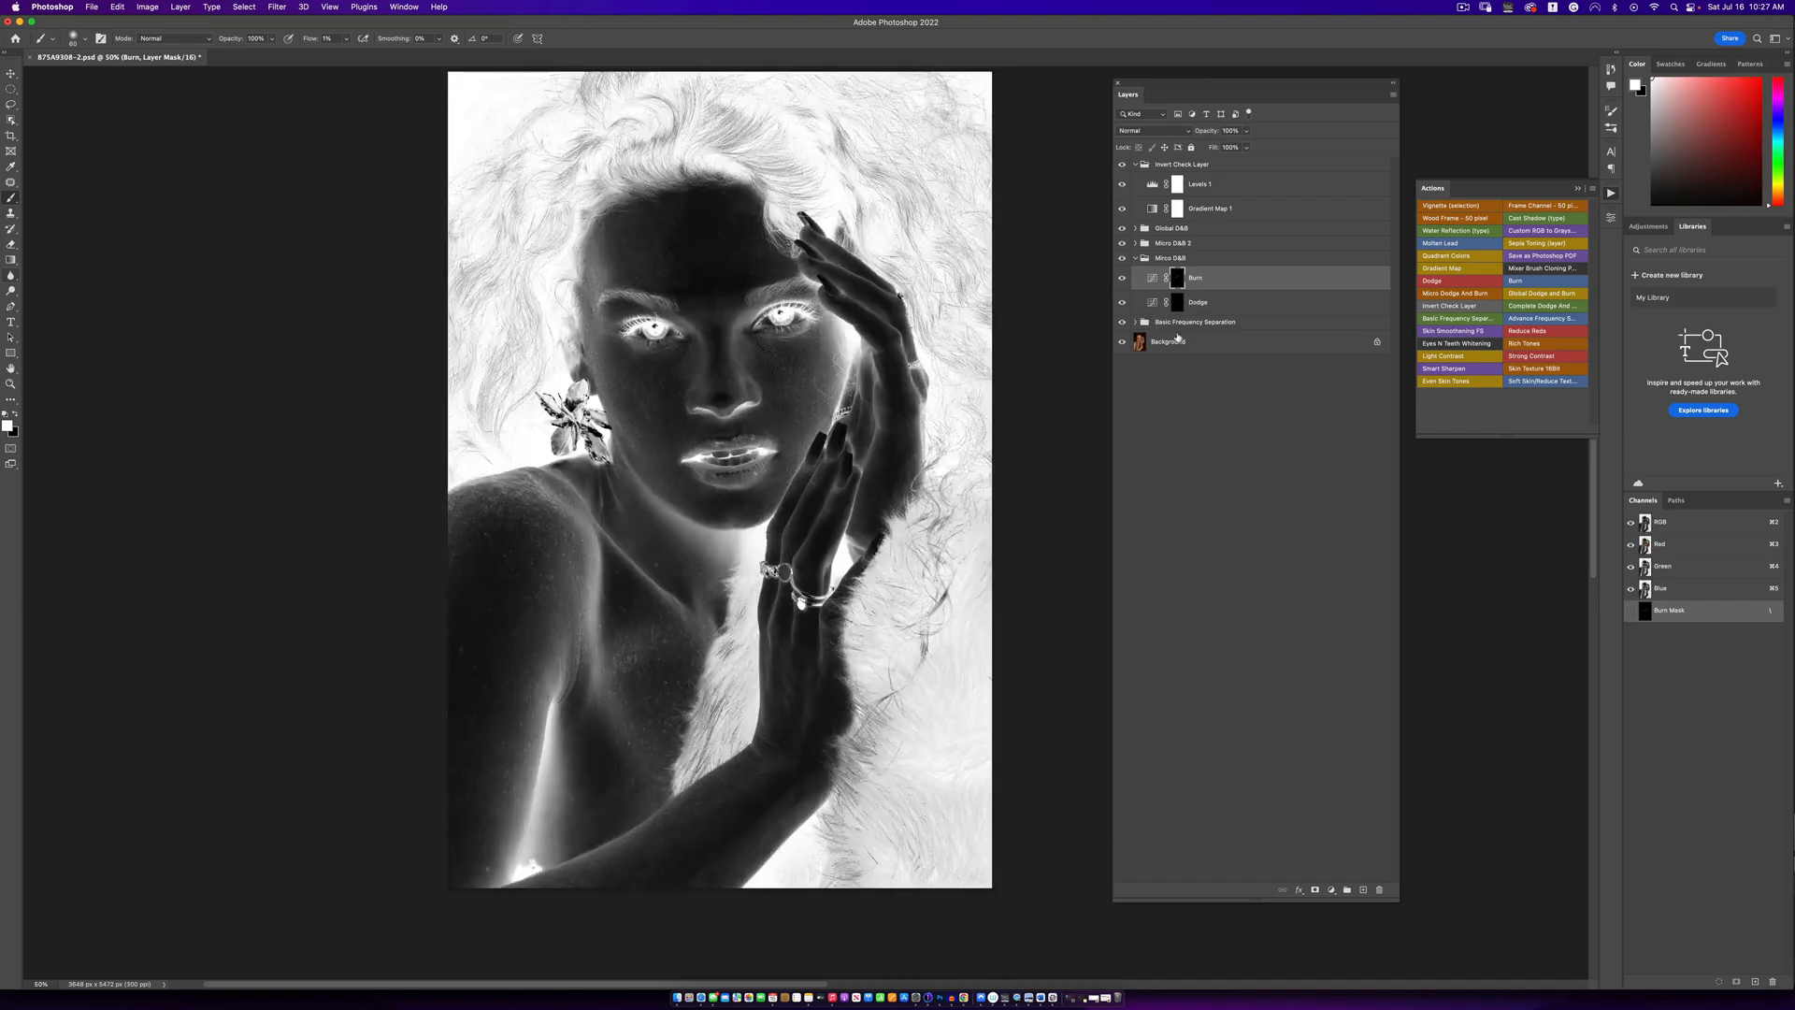
- Dodge the dark skin patches on the Dodge layer's mask, adjusting the brush size to each spot
{"action": "left_click", "coordinate": [1179, 303]}
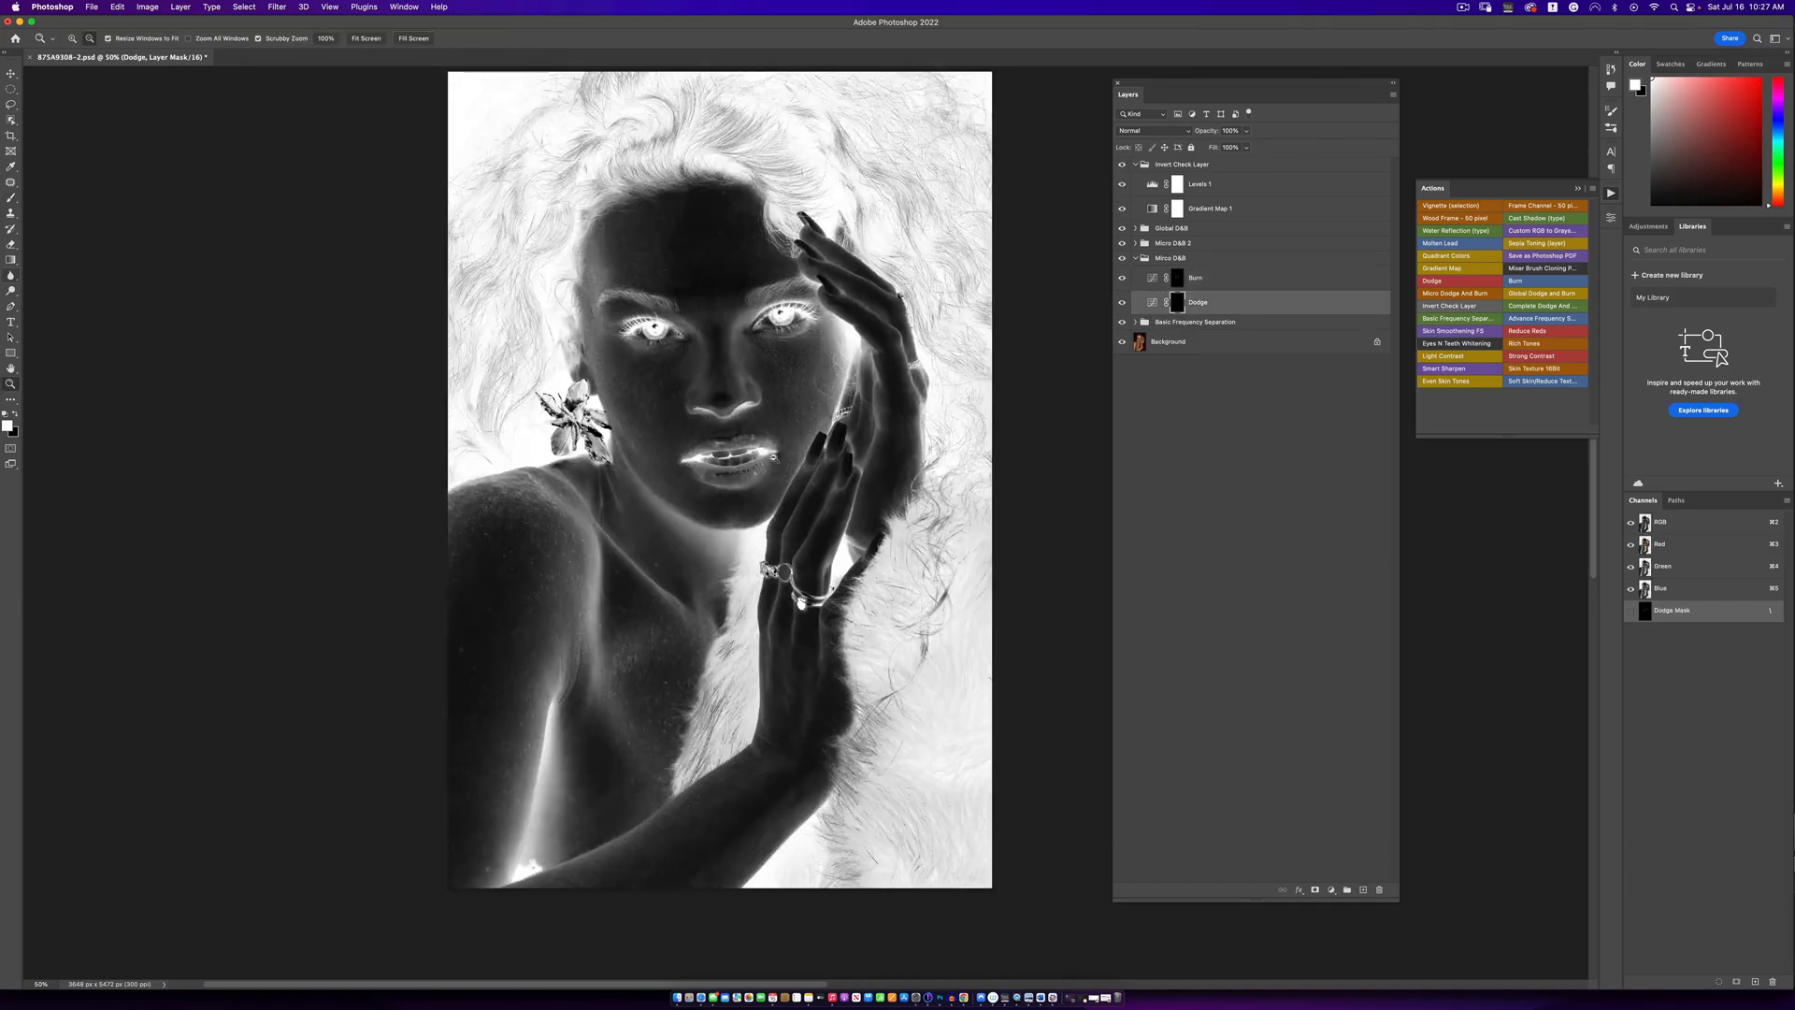
{"action": "key", "text": "super+equal"}
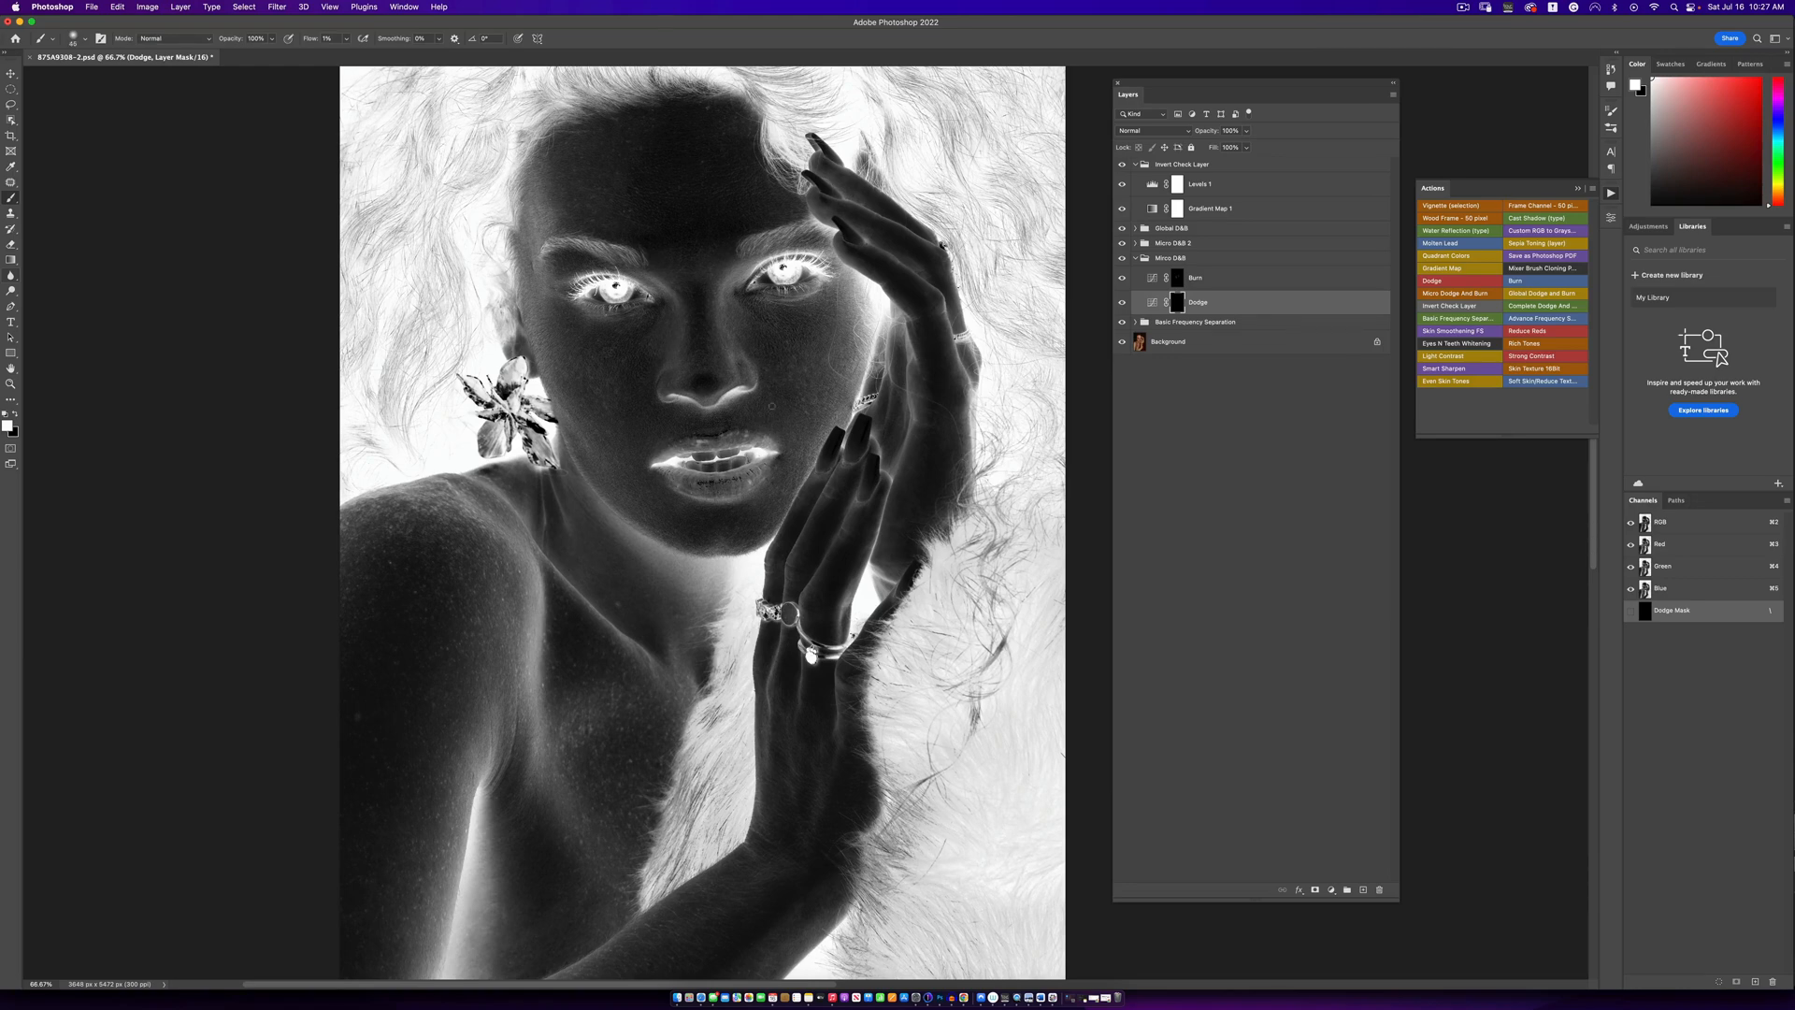
{"action": "key", "text": "bracketright"}
{"action": "key", "text": "bracketleft"}
{"action": "key", "text": "bracketleft"}
{"action": "key", "text": "bracketleft"}
- Hide the Invert Check Layer group and compare the whole portrait with and without the Mirco D&B group
{"action": "left_click", "coordinate": [1122, 164]}
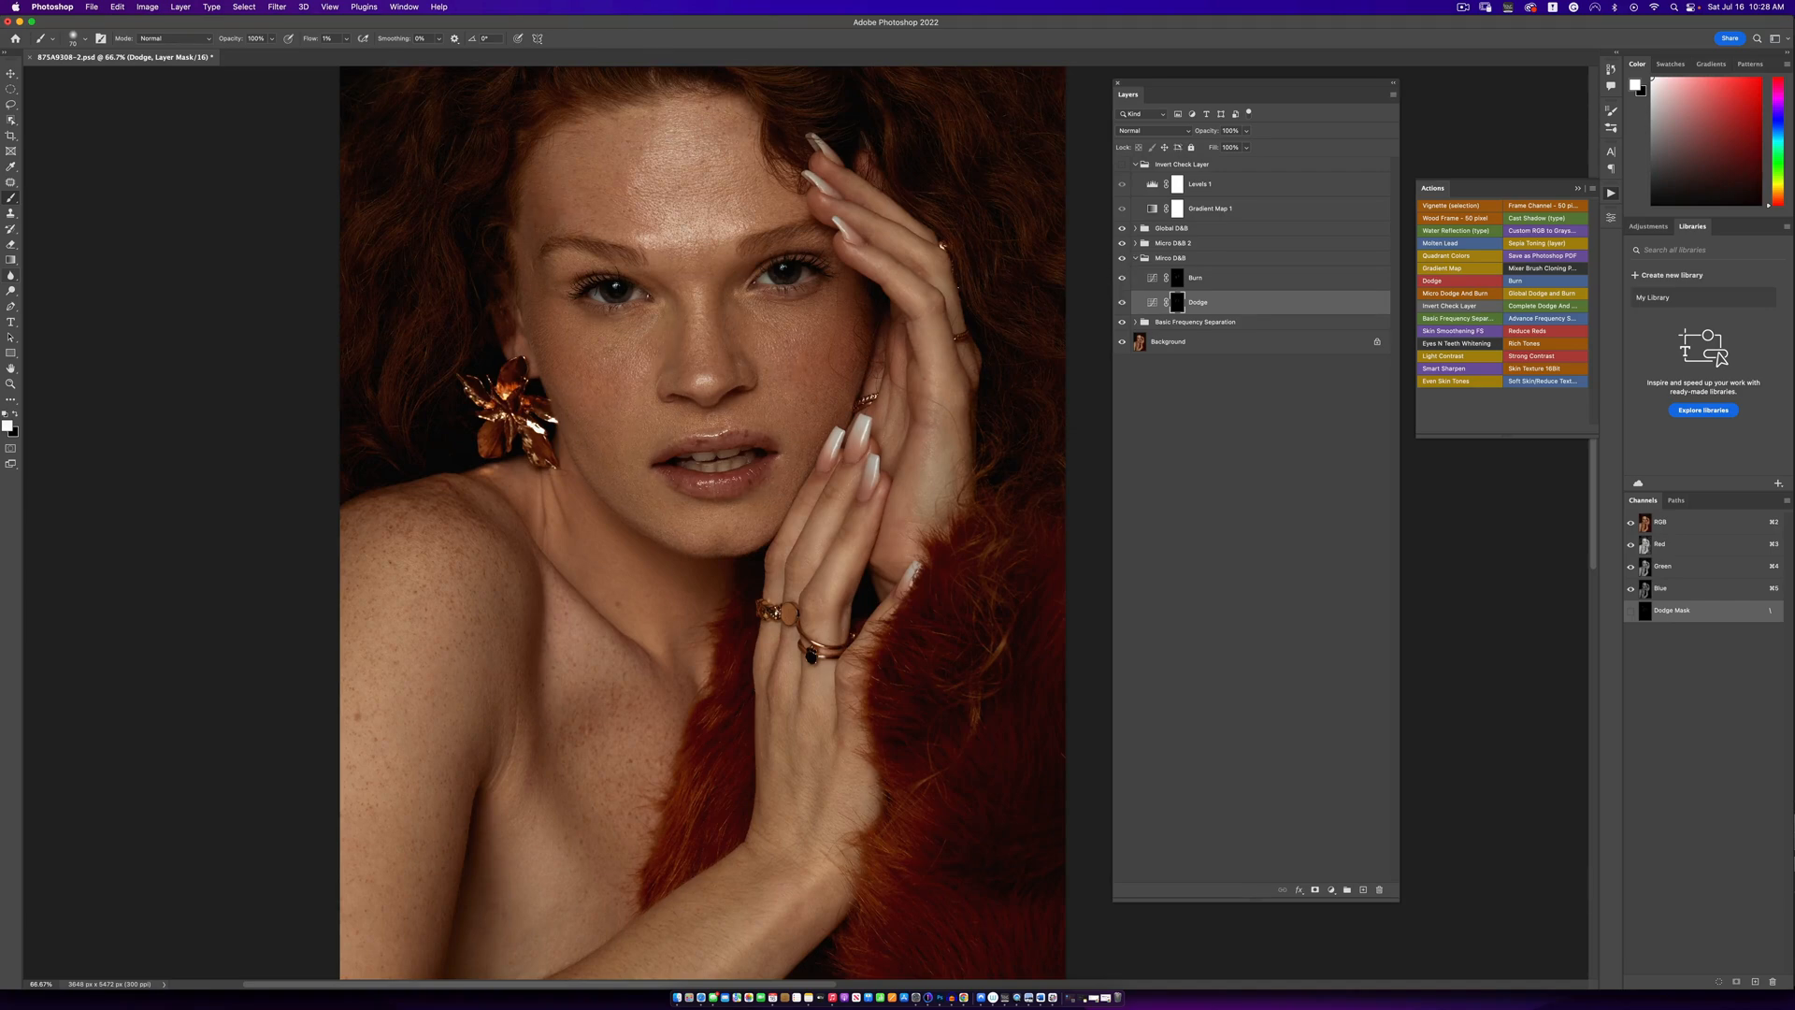
{"action": "key", "text": "z"}
{"action": "left_click", "coordinate": [730, 470], "text": "alt"}
{"action": "left_click", "coordinate": [730, 470], "text": "alt"}
{"action": "left_click", "coordinate": [730, 471], "text": "alt"}
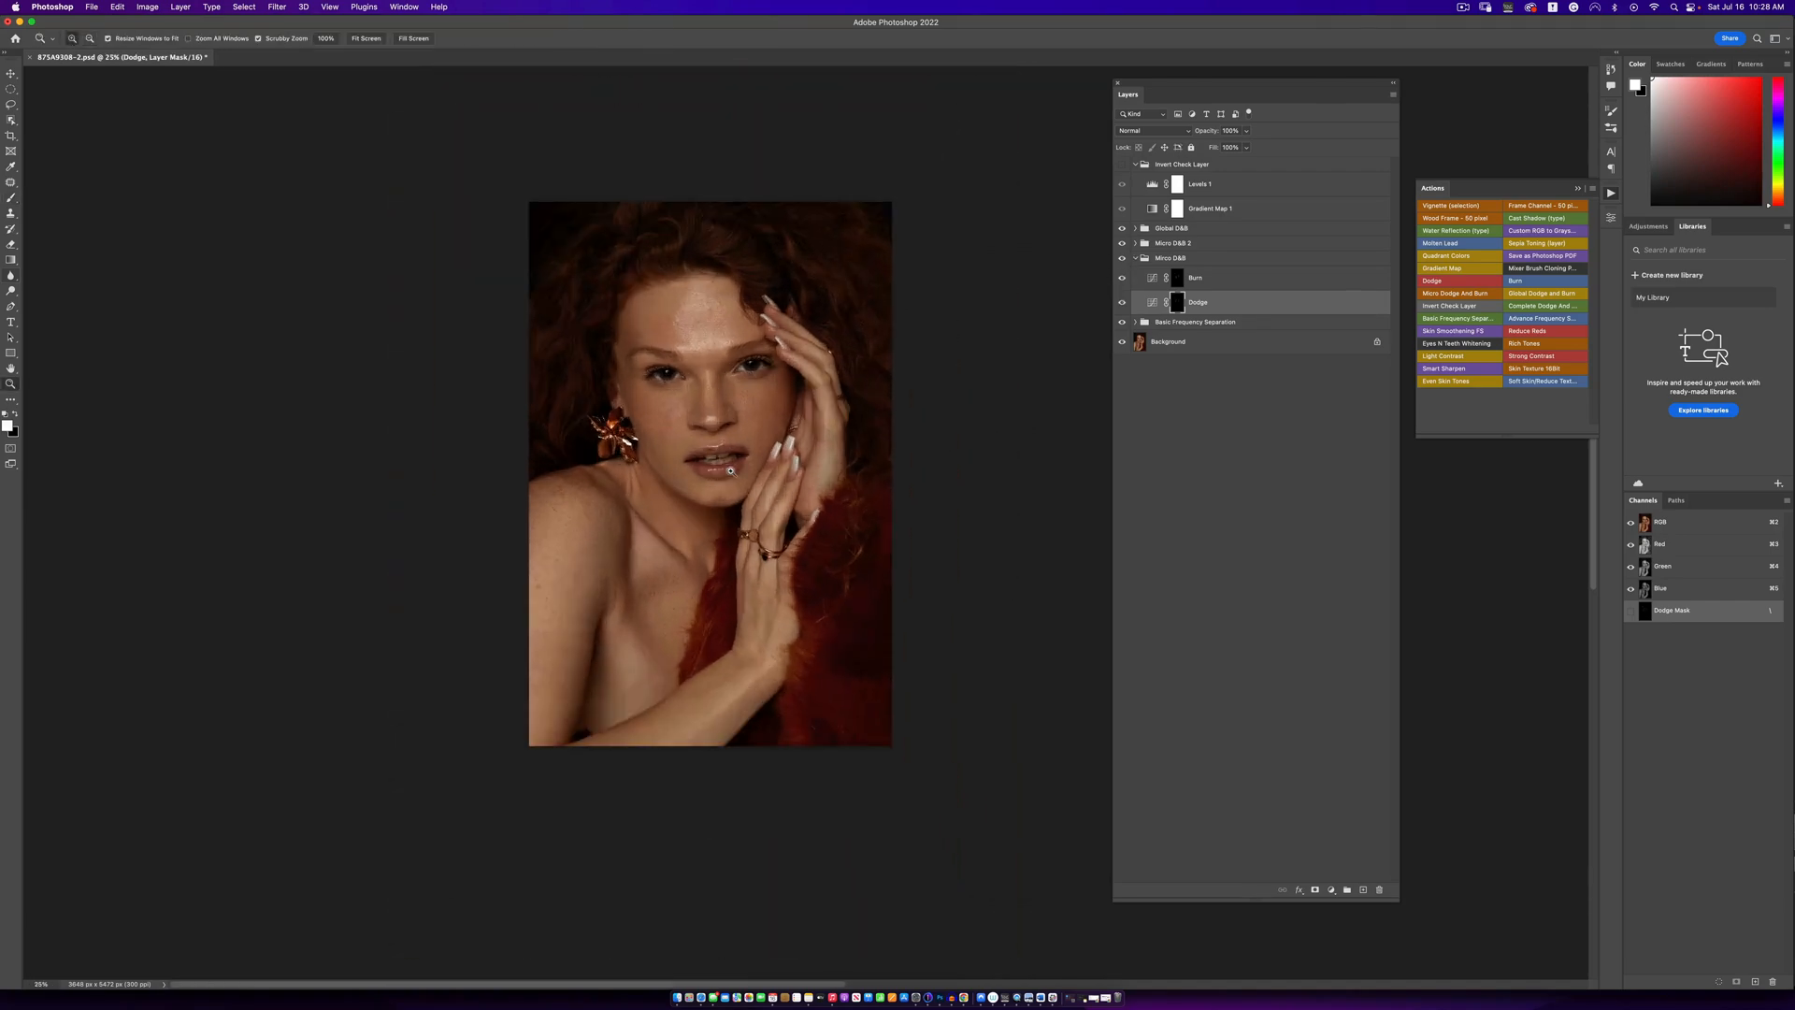
{"action": "key", "text": "b"}
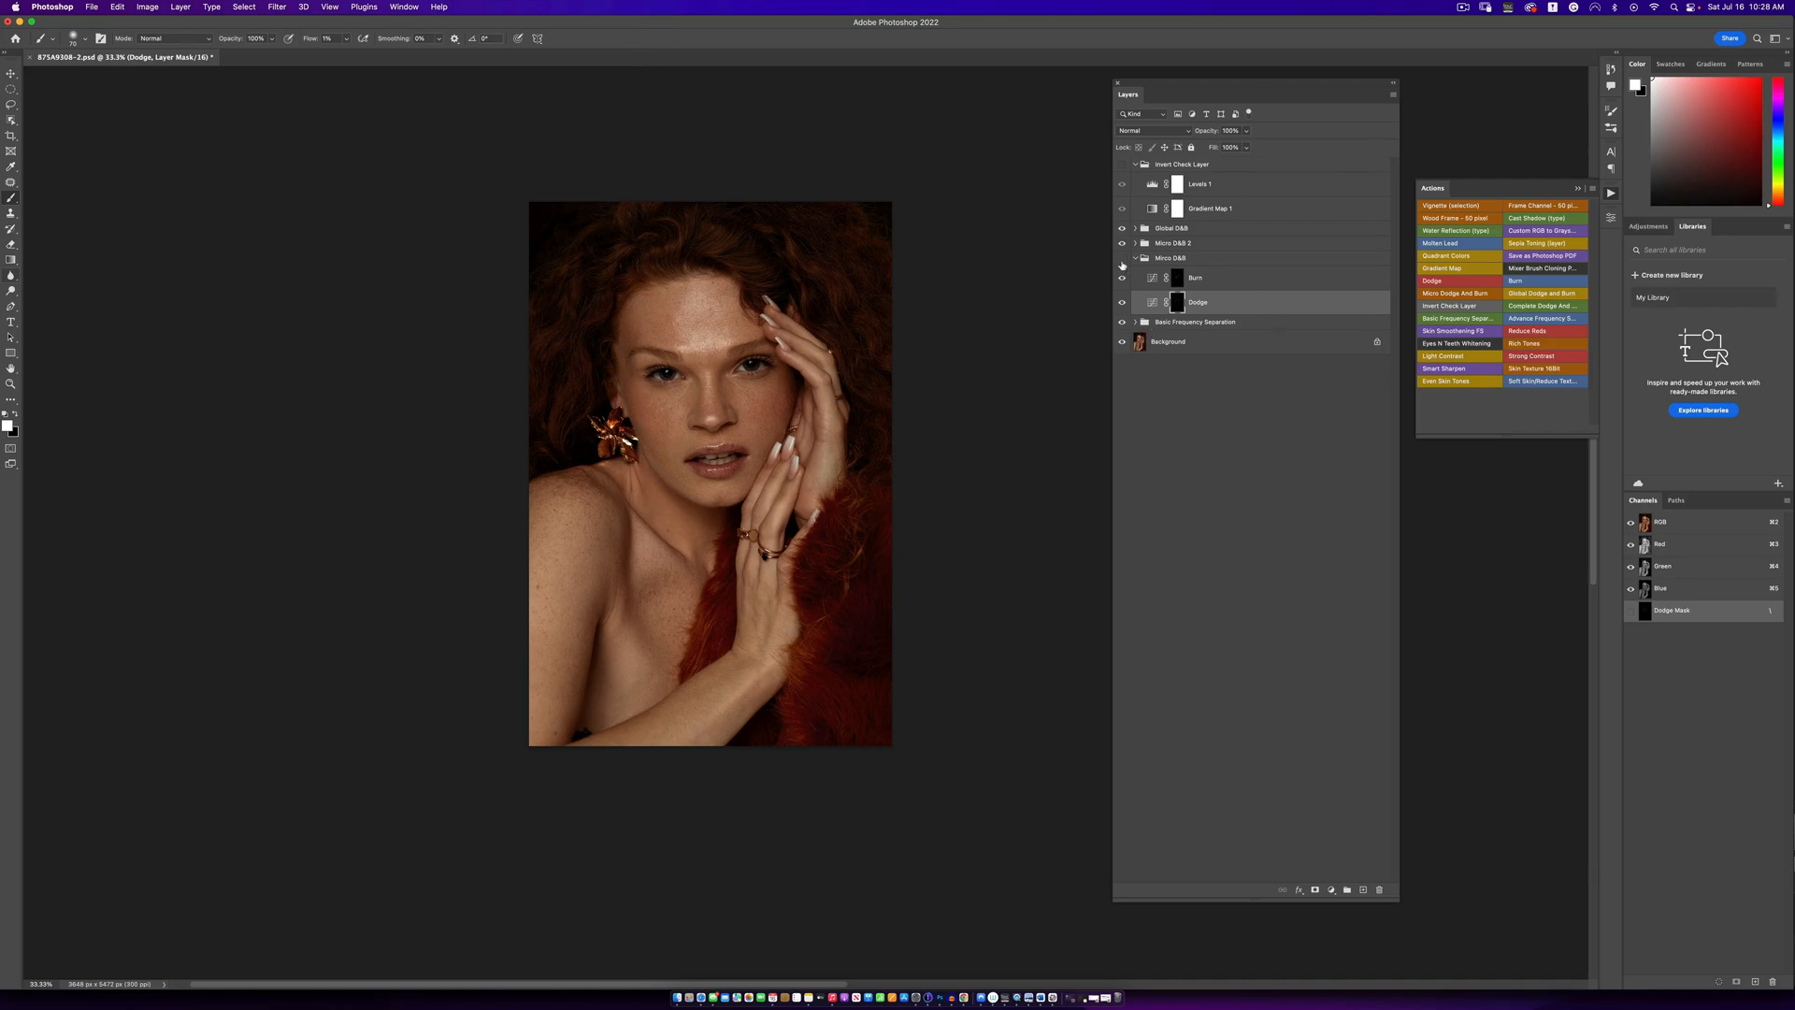
{"action": "left_click", "coordinate": [1122, 263]}
{"action": "left_click", "coordinate": [1121, 264]}
{"action": "left_click", "coordinate": [1123, 264]}
- Turn the Invert Check Layer group back on and continue burning the skin on the Burn mask with a smaller brush
{"action": "key", "text": "z"}
{"action": "left_click", "coordinate": [702, 322]}
{"action": "left_click", "coordinate": [702, 321]}
{"action": "left_click", "coordinate": [702, 322]}
{"action": "left_click", "coordinate": [702, 322]}
{"action": "left_click", "coordinate": [751, 370], "text": "alt"}
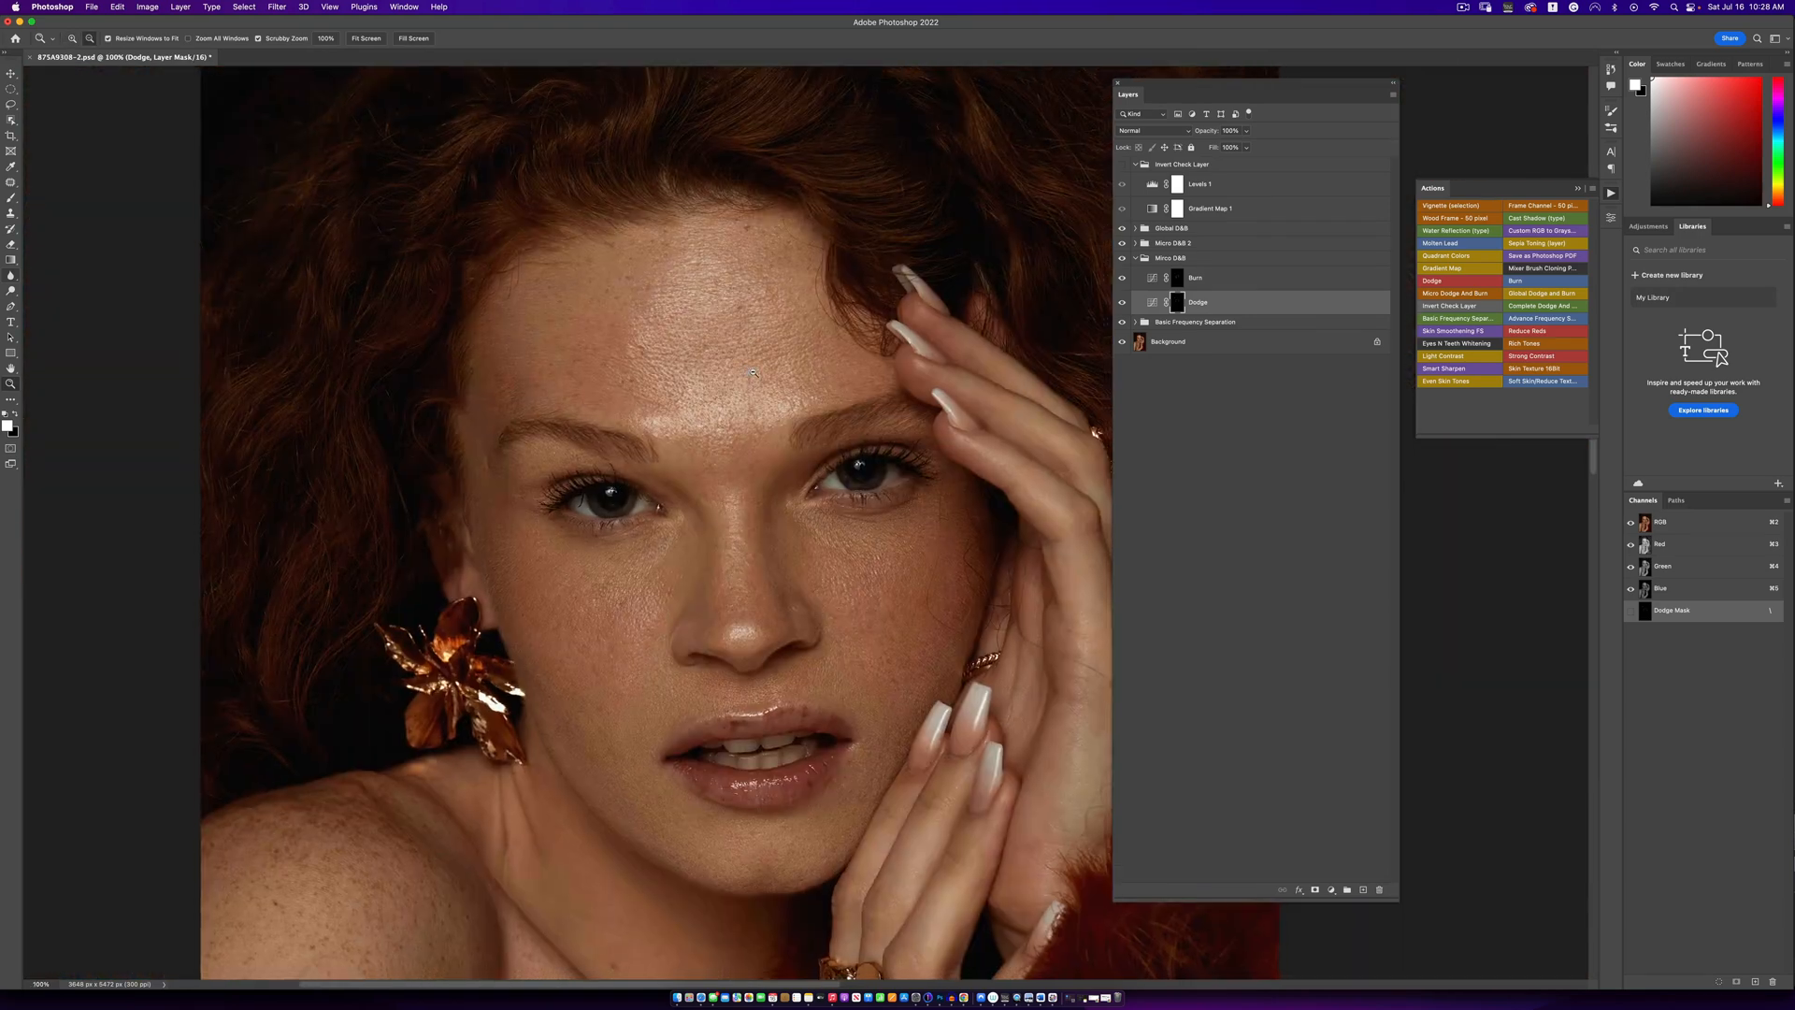
{"action": "left_click", "coordinate": [752, 370], "text": "alt"}
{"action": "key", "text": "b"}
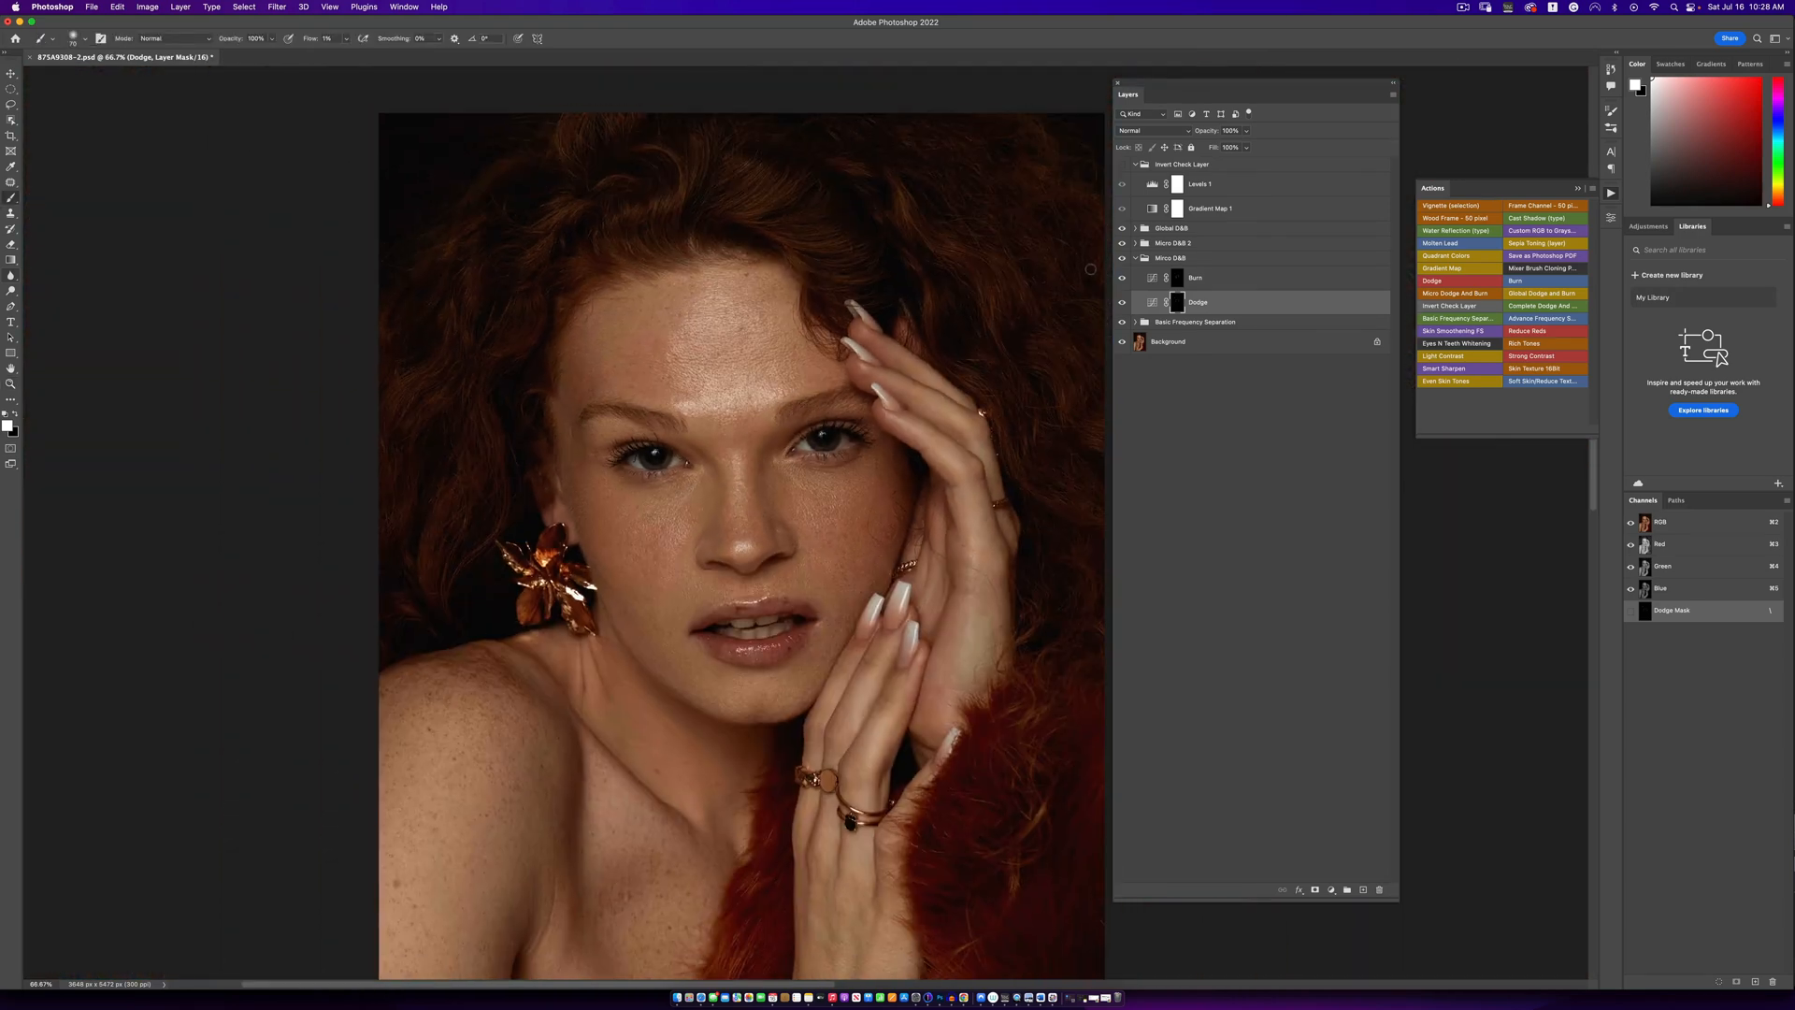
{"action": "left_click", "coordinate": [1122, 163]}
{"action": "left_click_drag", "start_coordinate": [658, 535], "coordinate": [572, 376]}
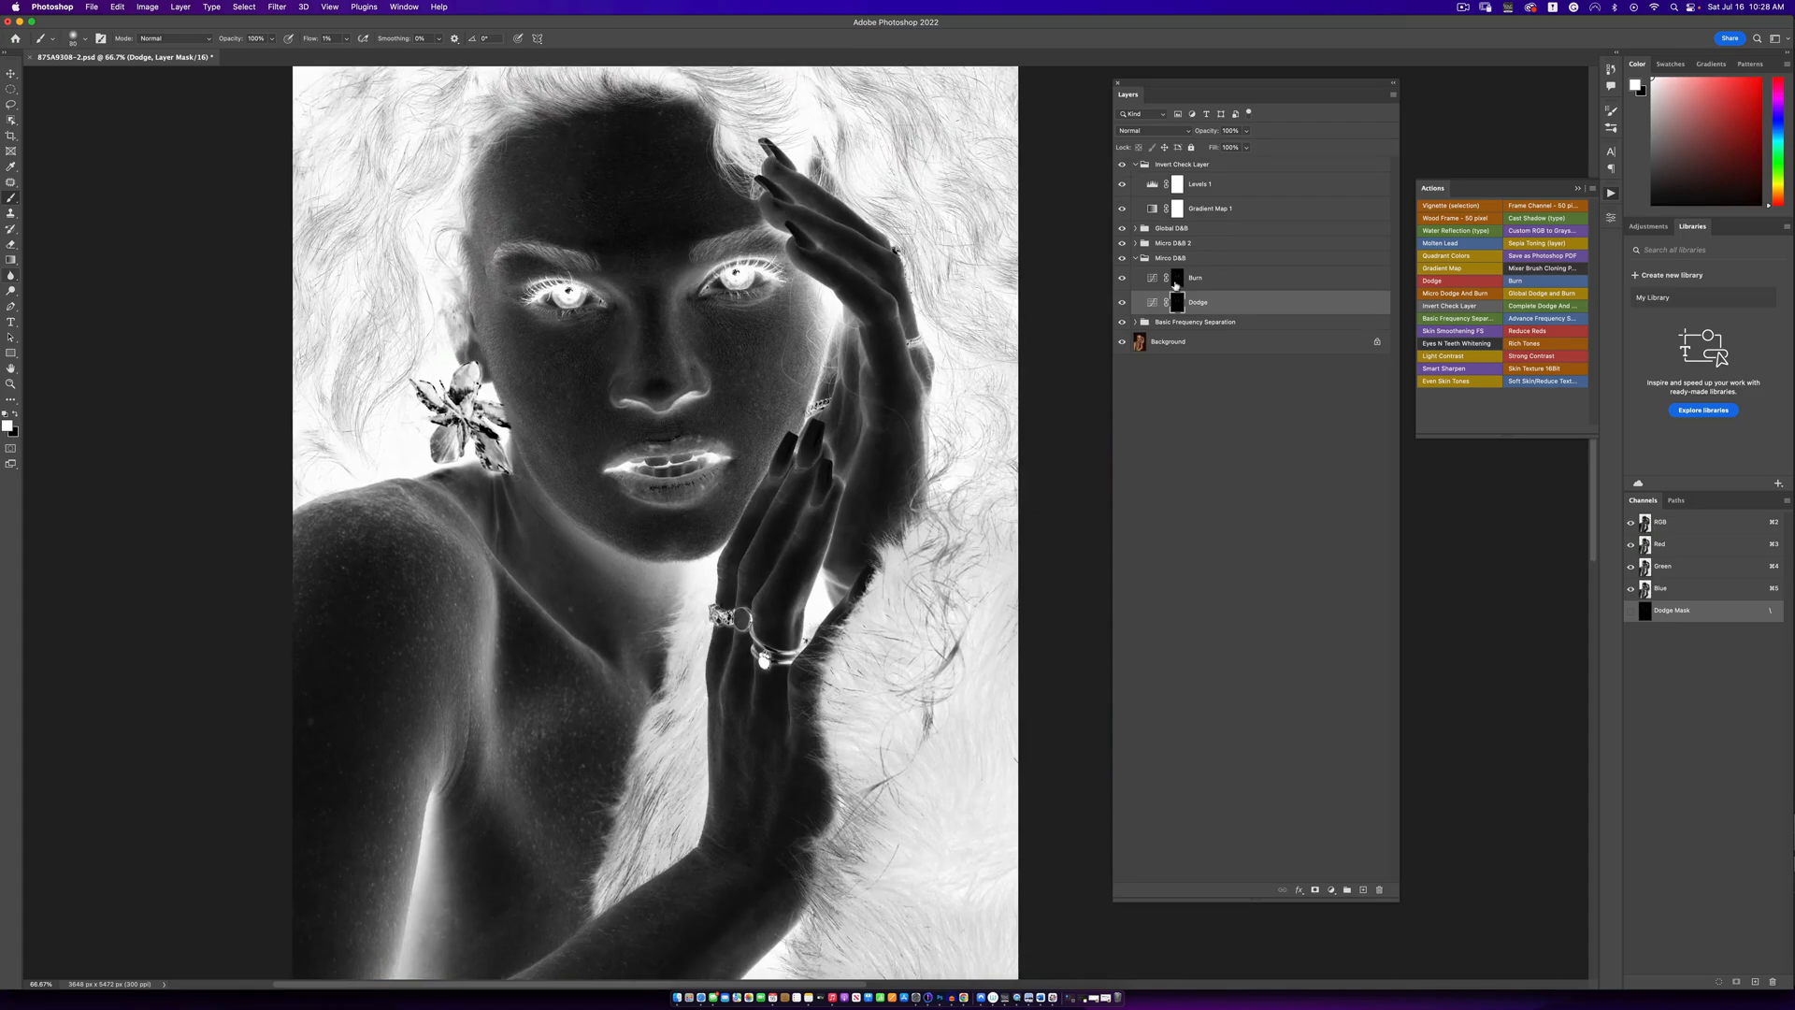
{"action": "left_click", "coordinate": [1180, 278]}
{"action": "key", "text": "["}
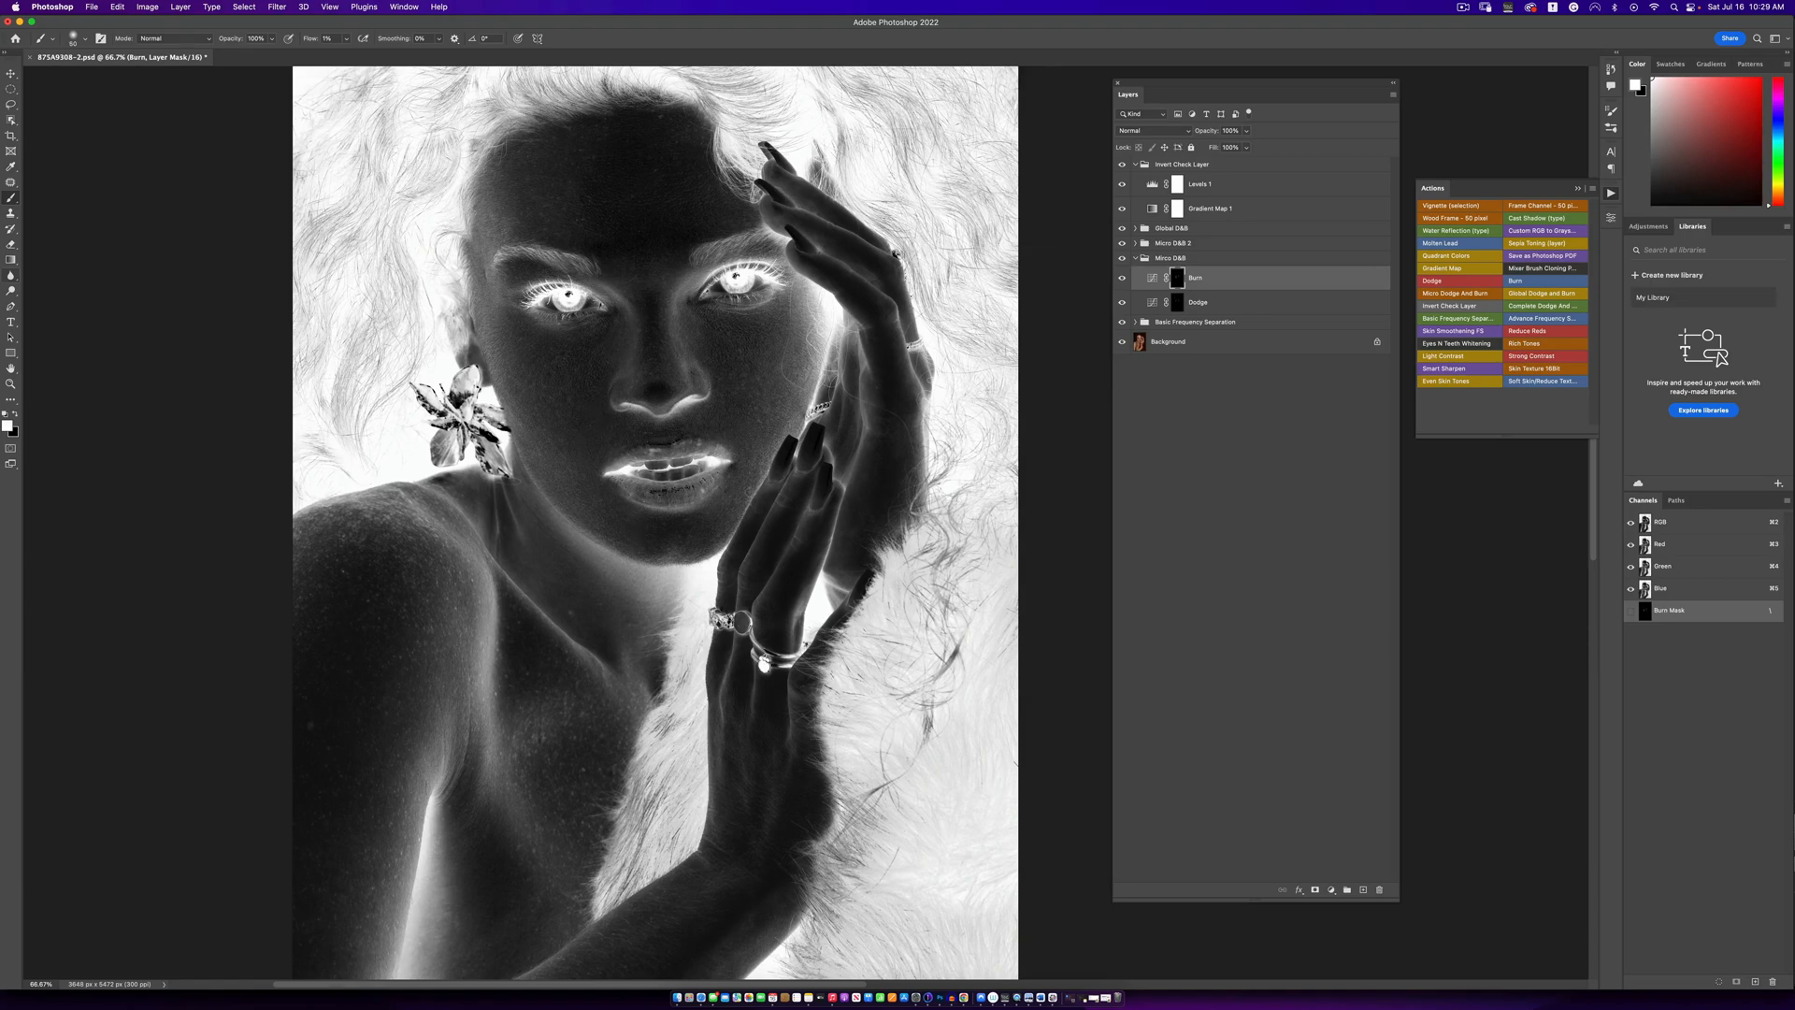
- Check the portrait with the Invert Check Layer group off and on, and open the properties of its Levels 1 adjustment
{"action": "left_click", "coordinate": [1122, 163]}
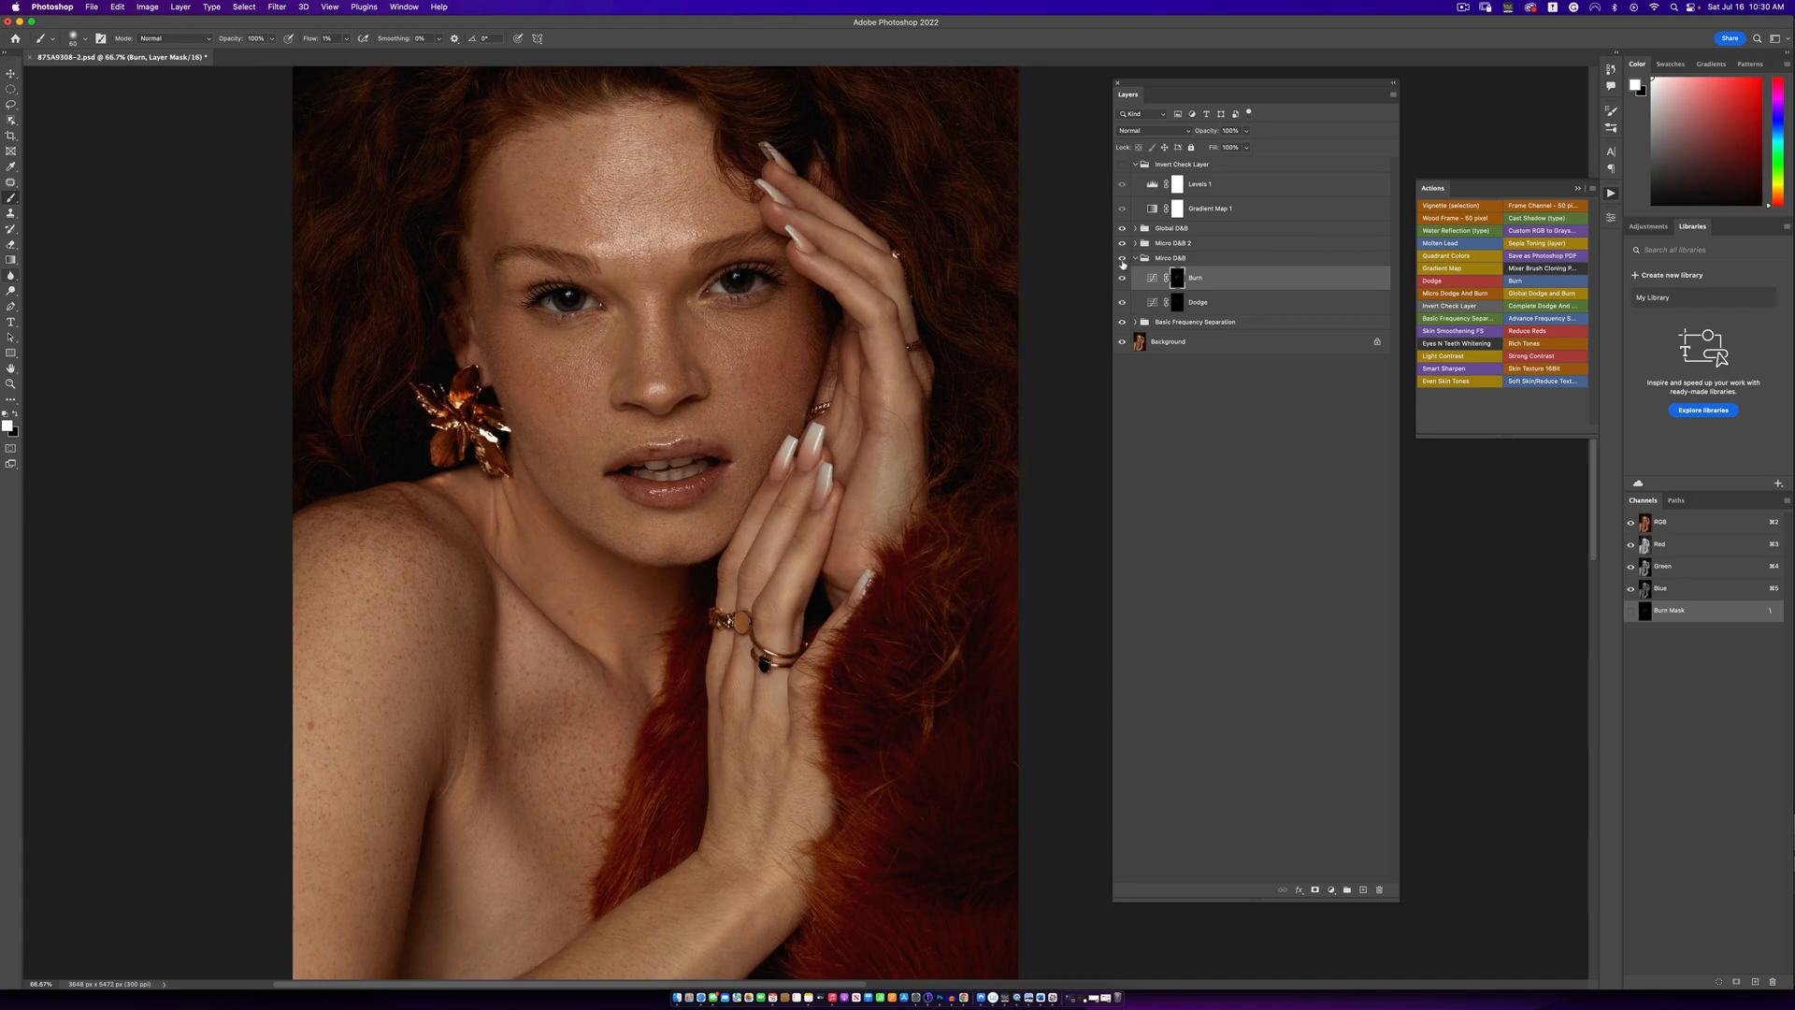
{"action": "left_click", "coordinate": [1122, 164]}
{"action": "left_click", "coordinate": [1152, 183]}
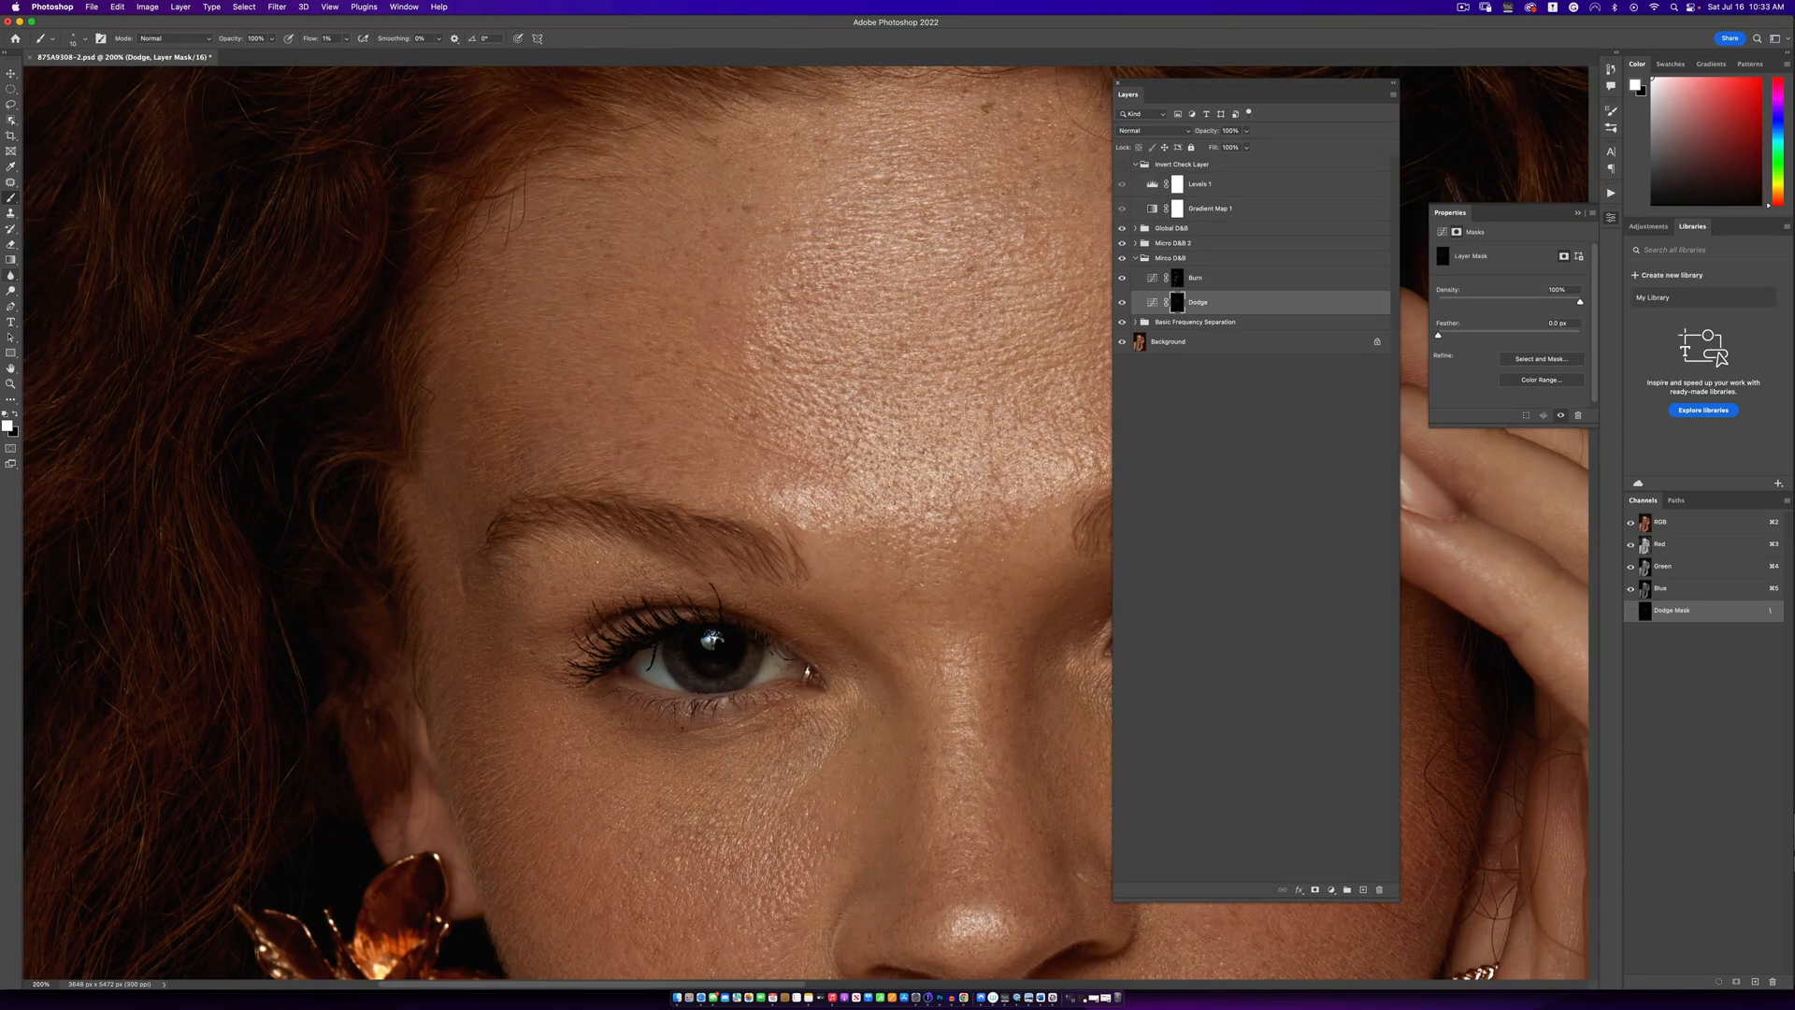
- Refine fine skin detail on the forehead and cheeks, alternating between the Burn and Dodge masks with a larger brush
{"action": "key", "text": "]"}
{"action": "key", "text": "alt+]"}
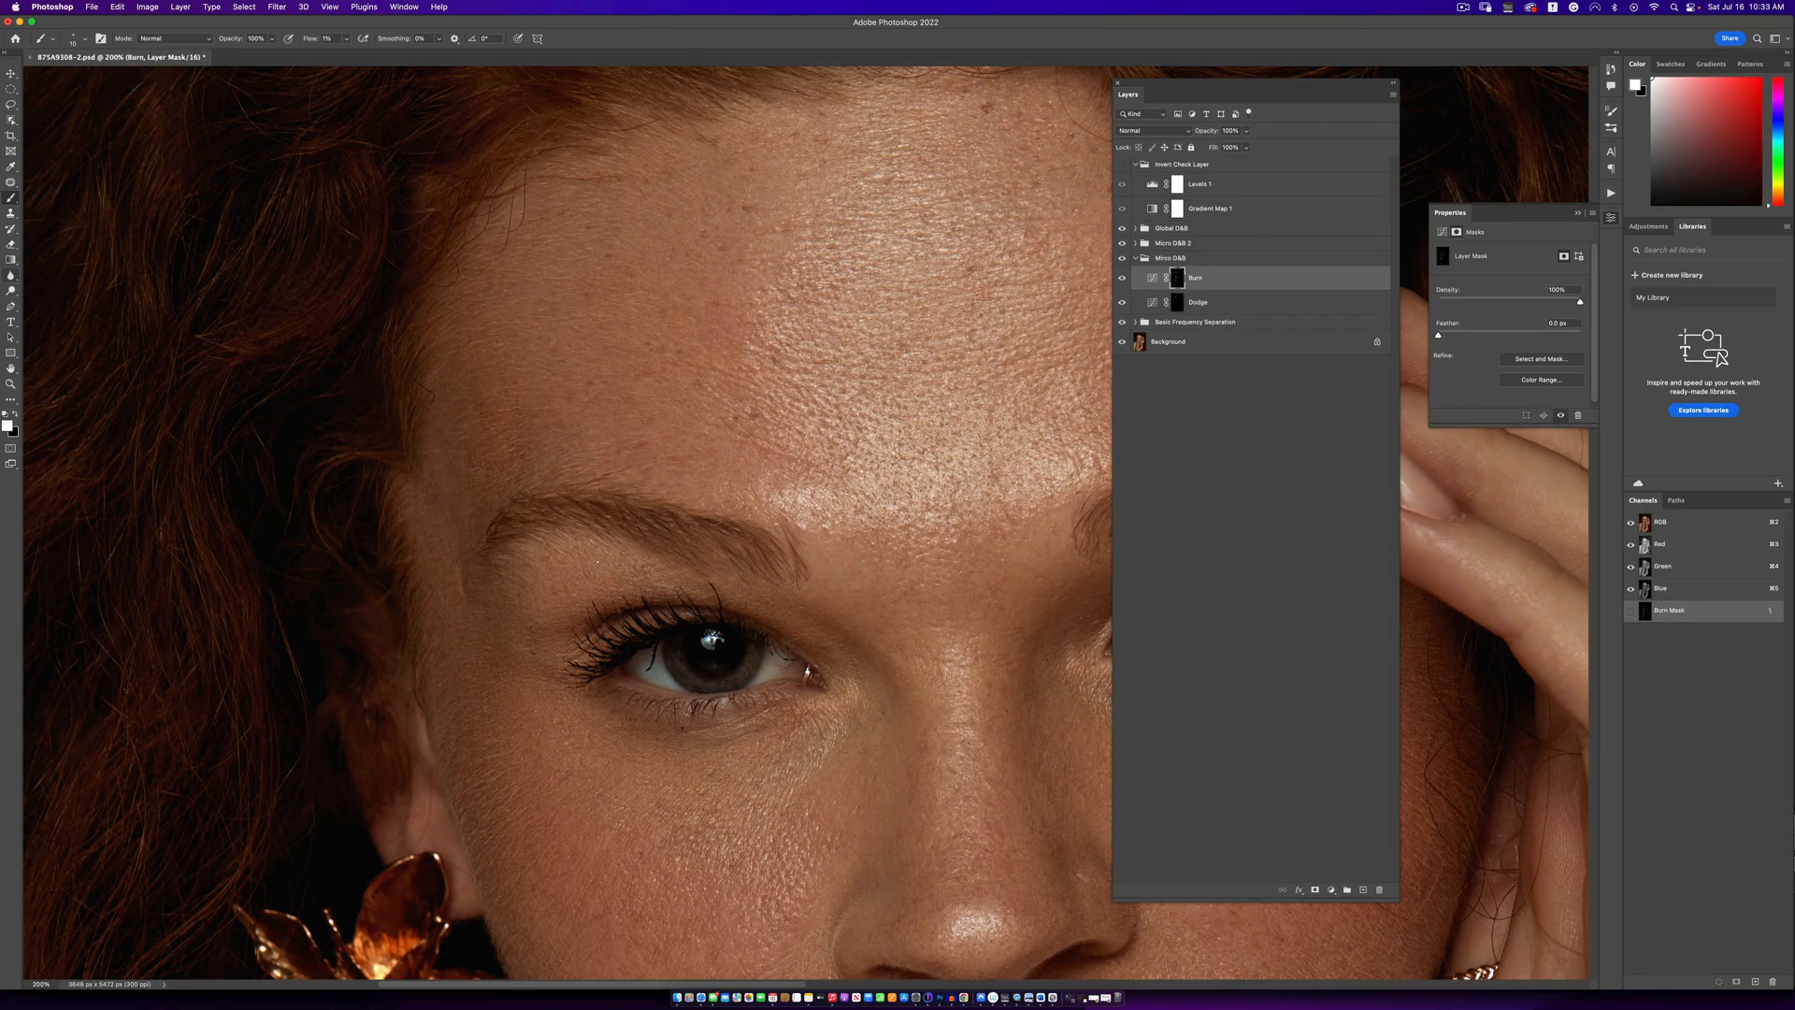
{"action": "left_click_drag", "start_coordinate": [990, 846], "coordinate": [829, 477]}
{"action": "key", "text": "alt+["}
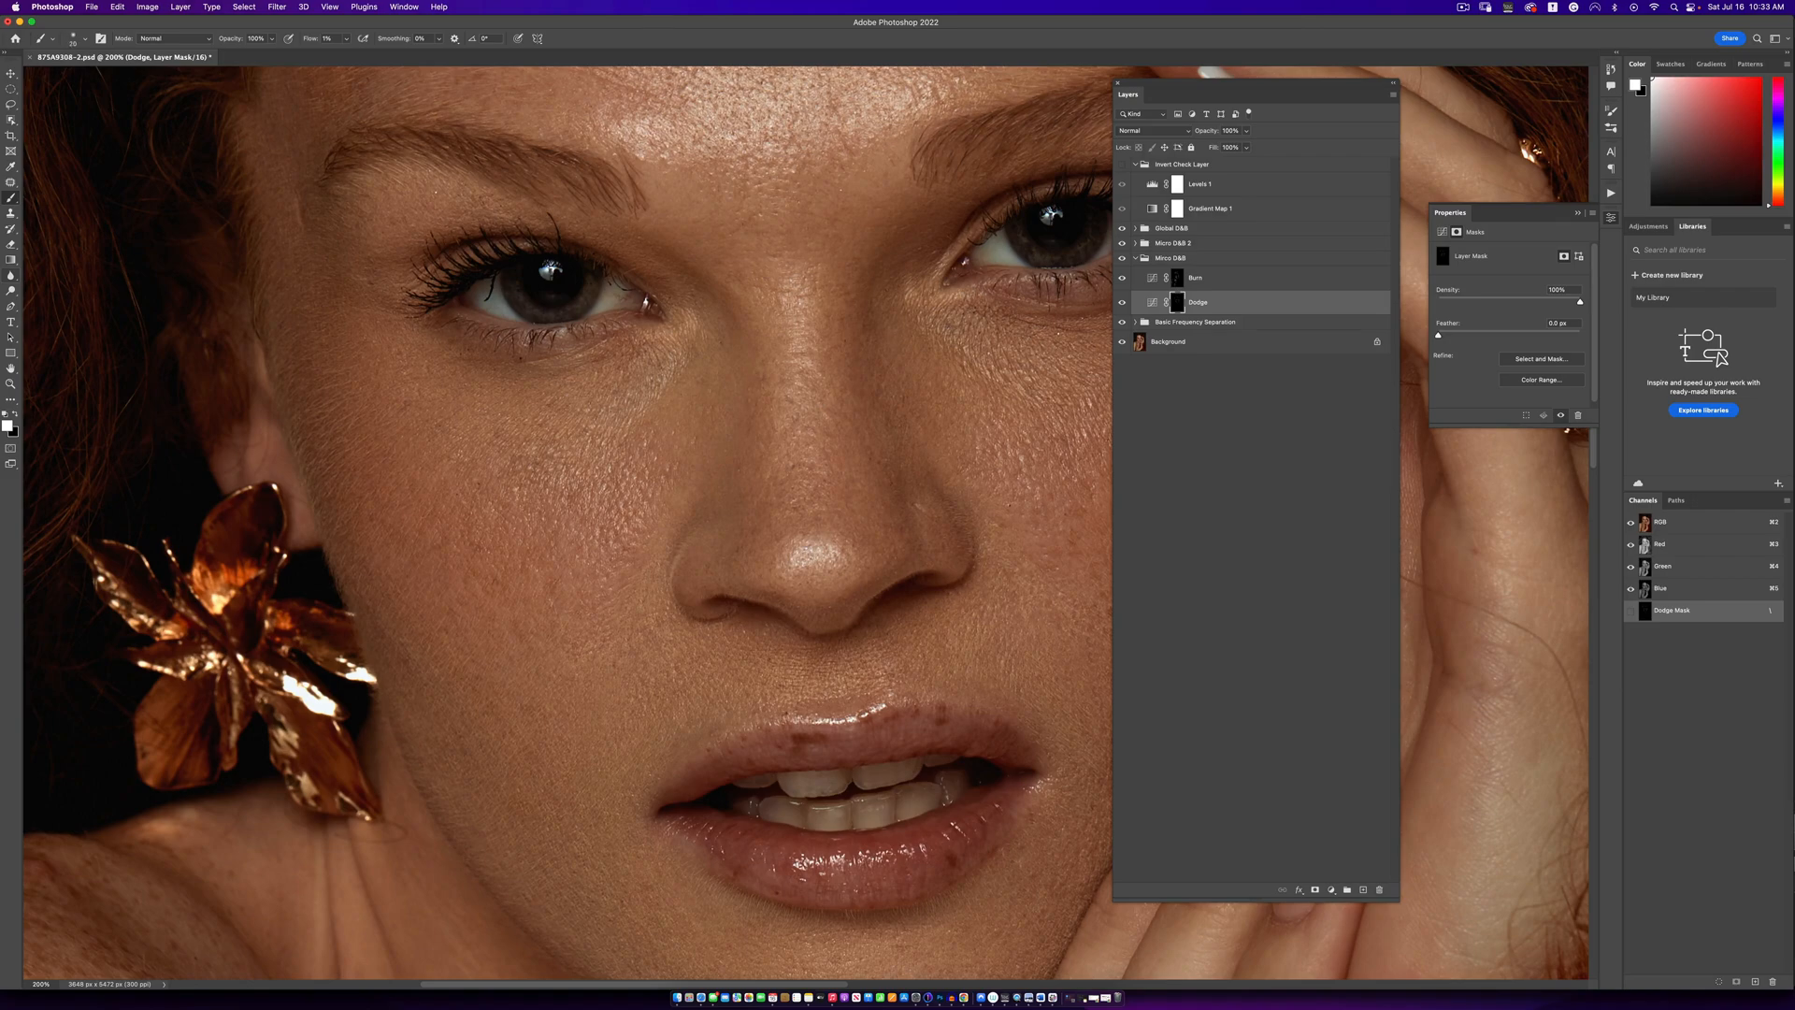
- Examine the skin retouching across the portrait at close and distant magnifications
{"action": "key", "text": "super+minus"}
{"action": "key", "text": "super+minus"}
{"action": "key", "text": "super+minus"}
{"action": "key", "text": "super+minus"}
{"action": "key", "text": "super+minus"}
{"action": "key", "text": "super+equal"}
{"action": "key", "text": "super+equal"}
{"action": "key", "text": "super+equal"}
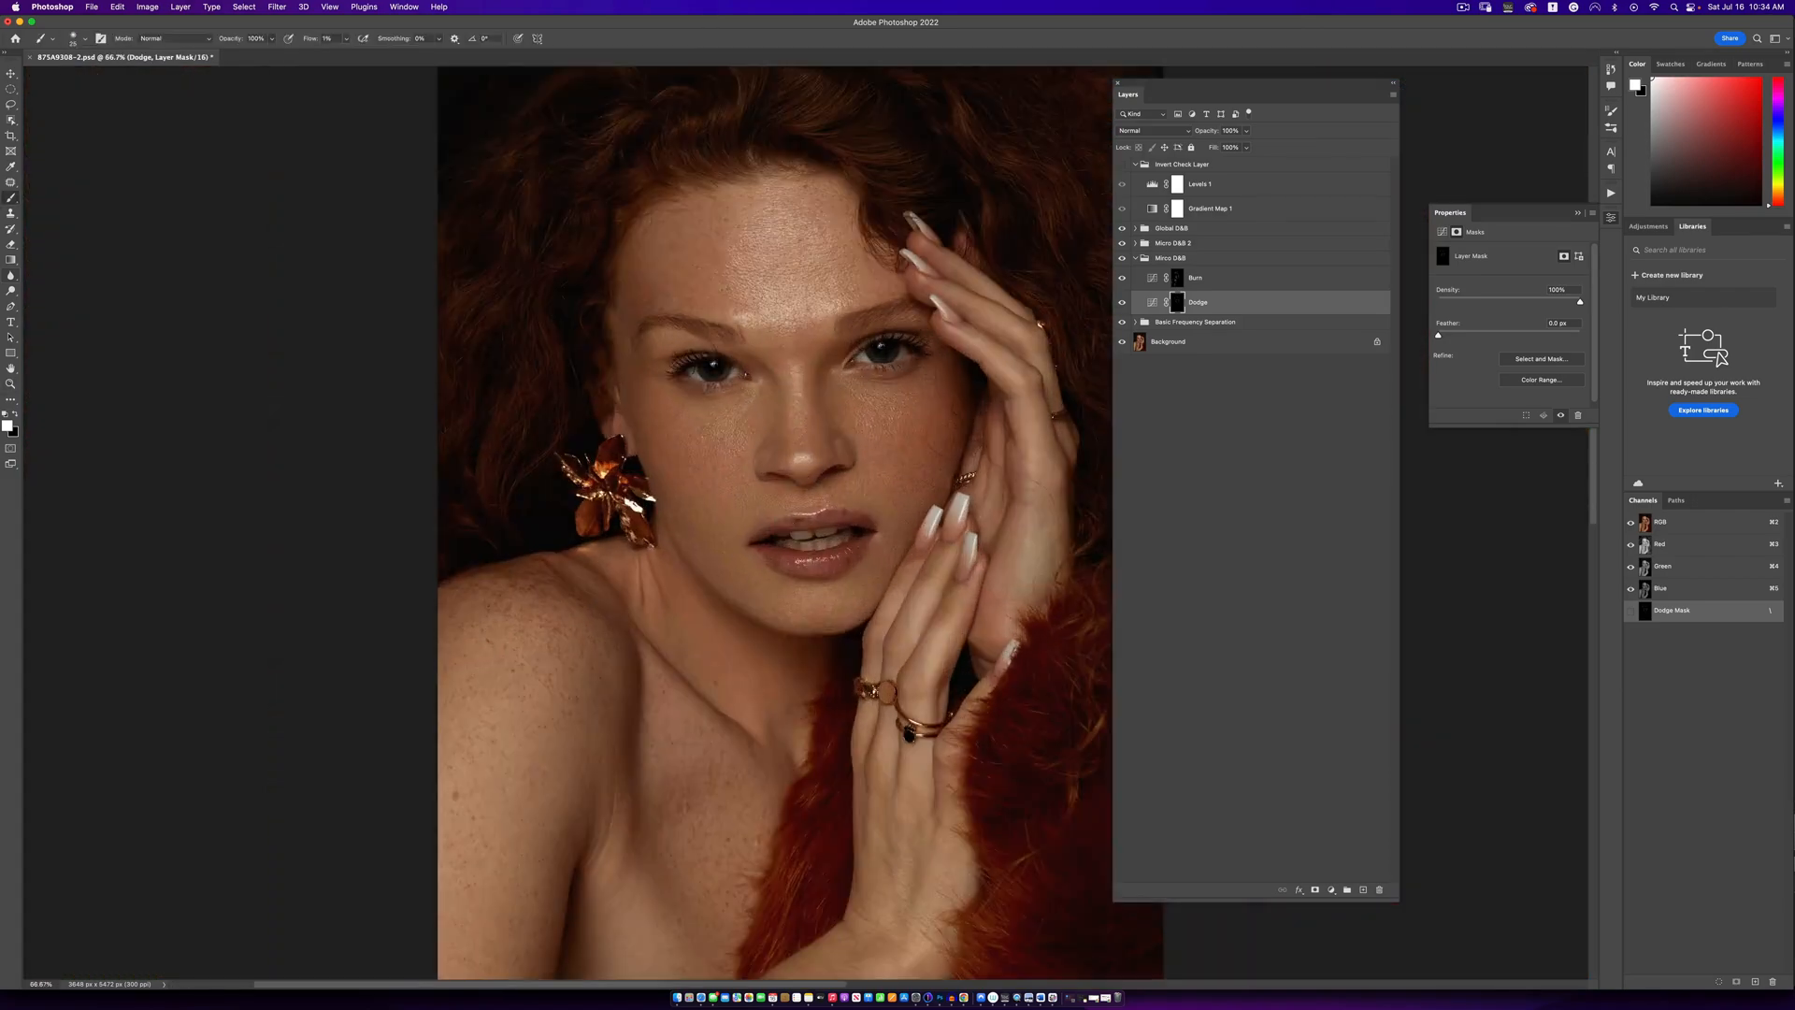
{"action": "key", "text": "super+minus"}
{"action": "key", "text": "super+minus"}
{"action": "key", "text": "super+minus"}
{"action": "key", "text": "super+minus"}
{"action": "key", "text": "super+equal"}
{"action": "key", "text": "super+equal"}
{"action": "key", "text": "super+equal"}
{"action": "key", "text": "super+minus"}
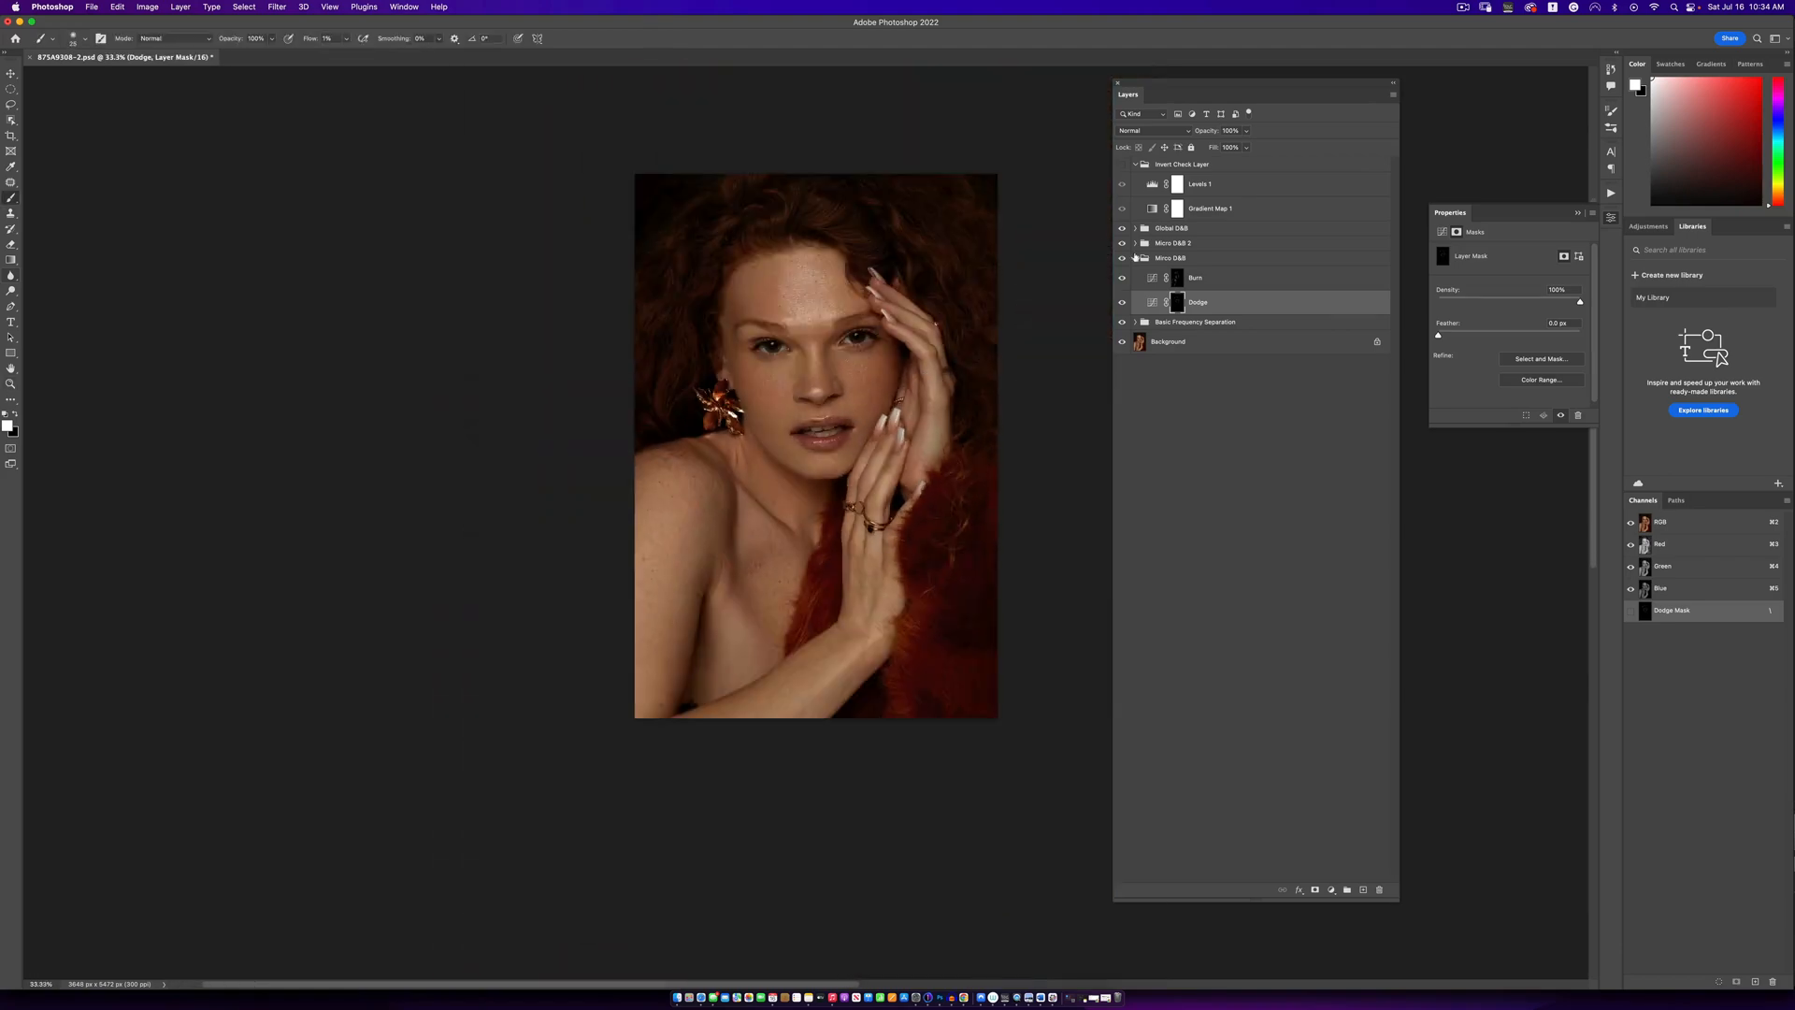
- Collapse the Mirco D&B group and compare the portrait with the group's retouching off and on
{"action": "left_click", "coordinate": [1135, 258]}
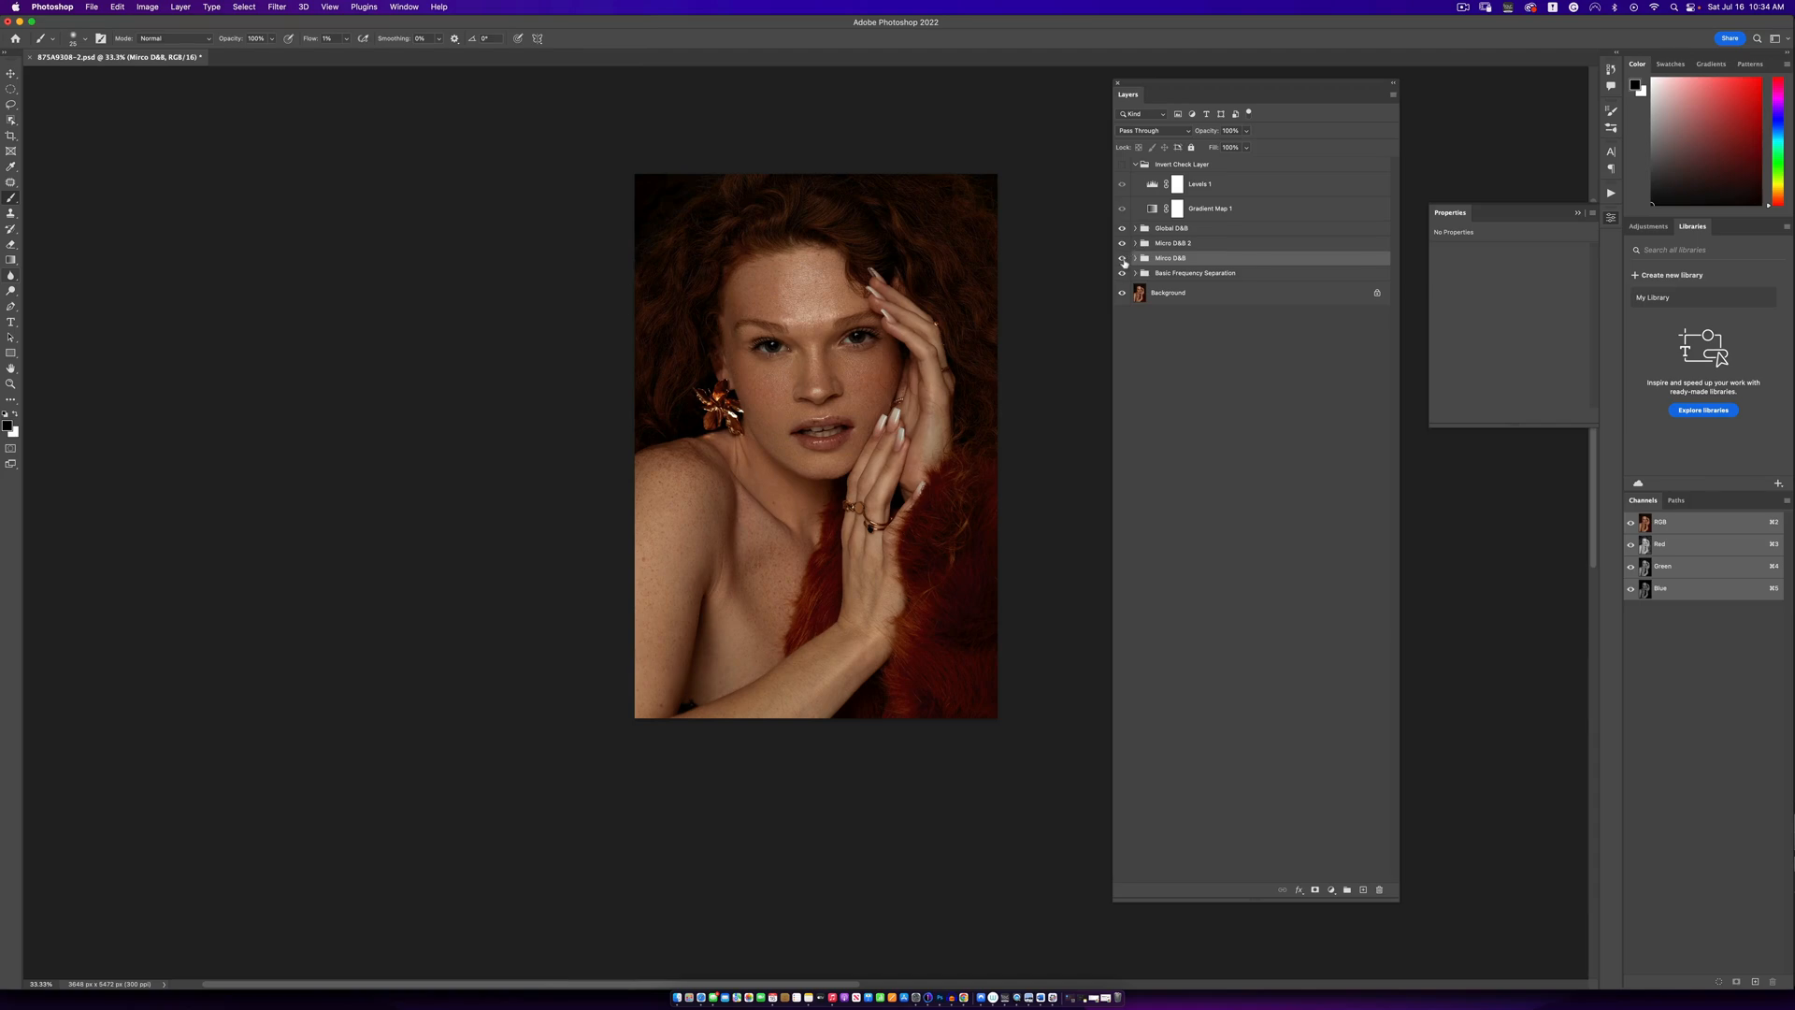
{"action": "left_click", "coordinate": [1122, 259]}
{"action": "left_click", "coordinate": [1123, 259]}
{"action": "key", "text": "z"}
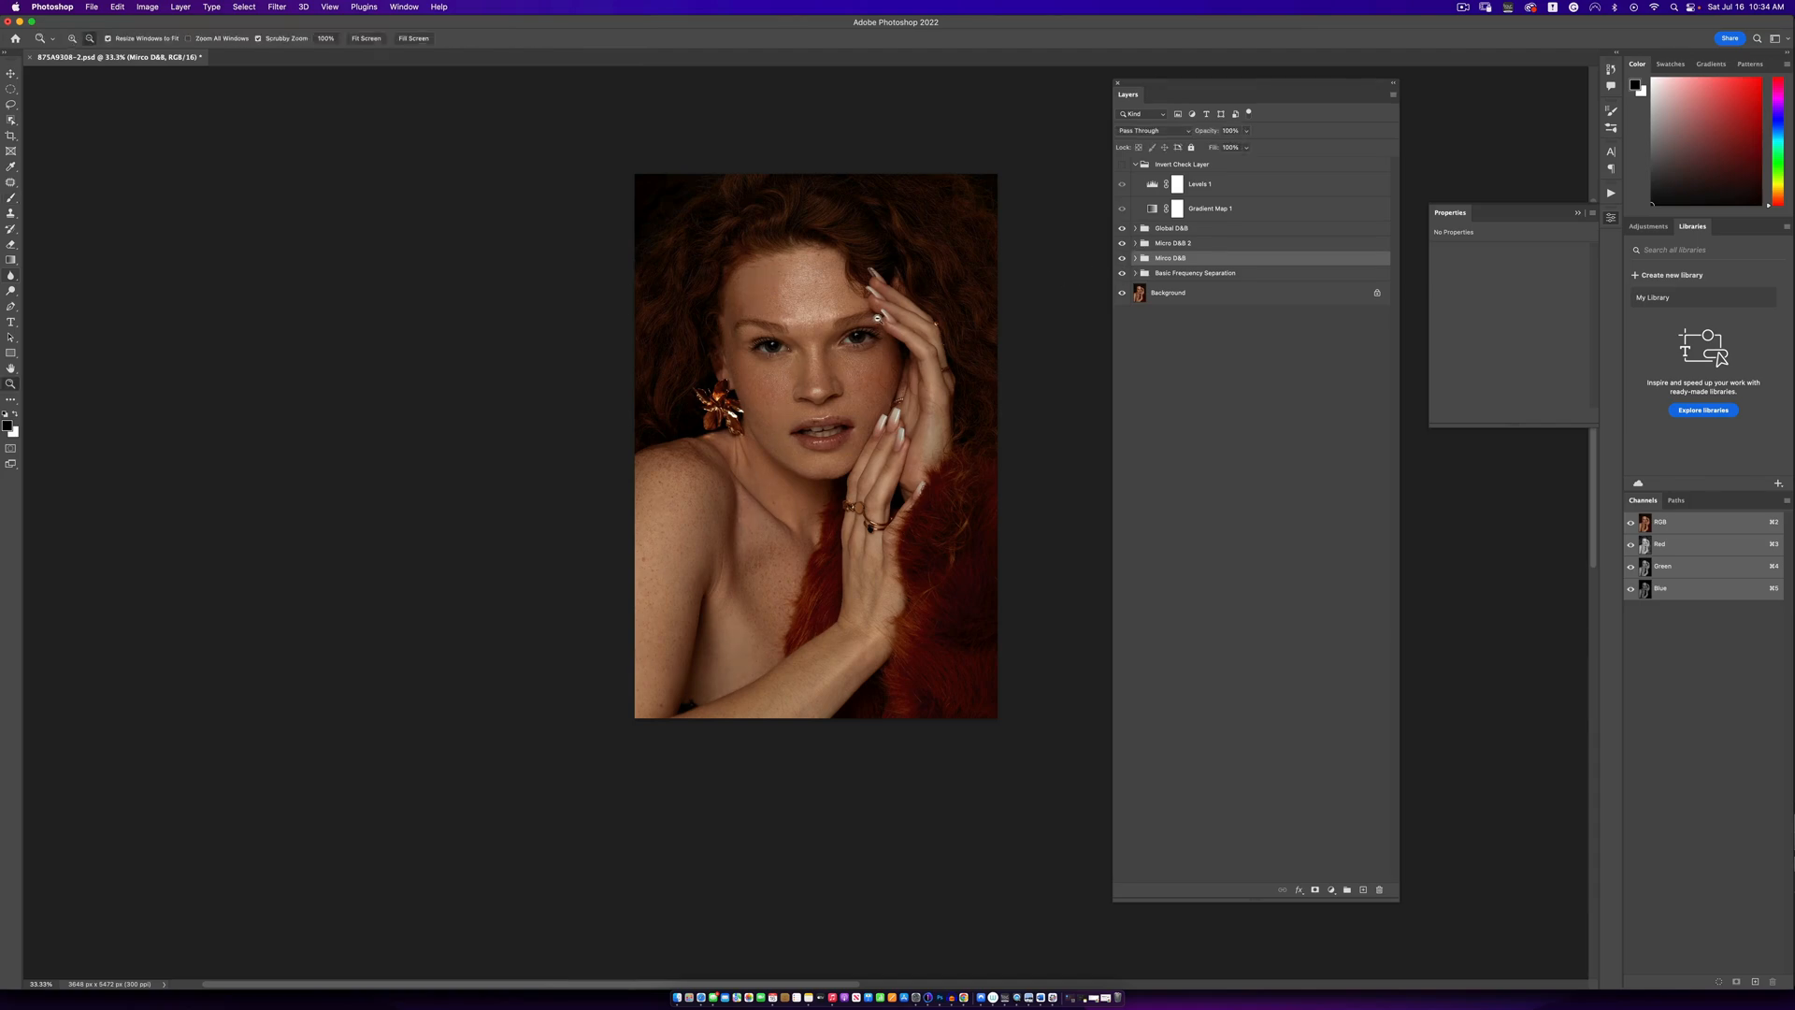
{"action": "left_click", "coordinate": [850, 323]}
{"action": "left_click", "coordinate": [855, 339], "text": "alt"}
{"action": "key", "text": "b"}
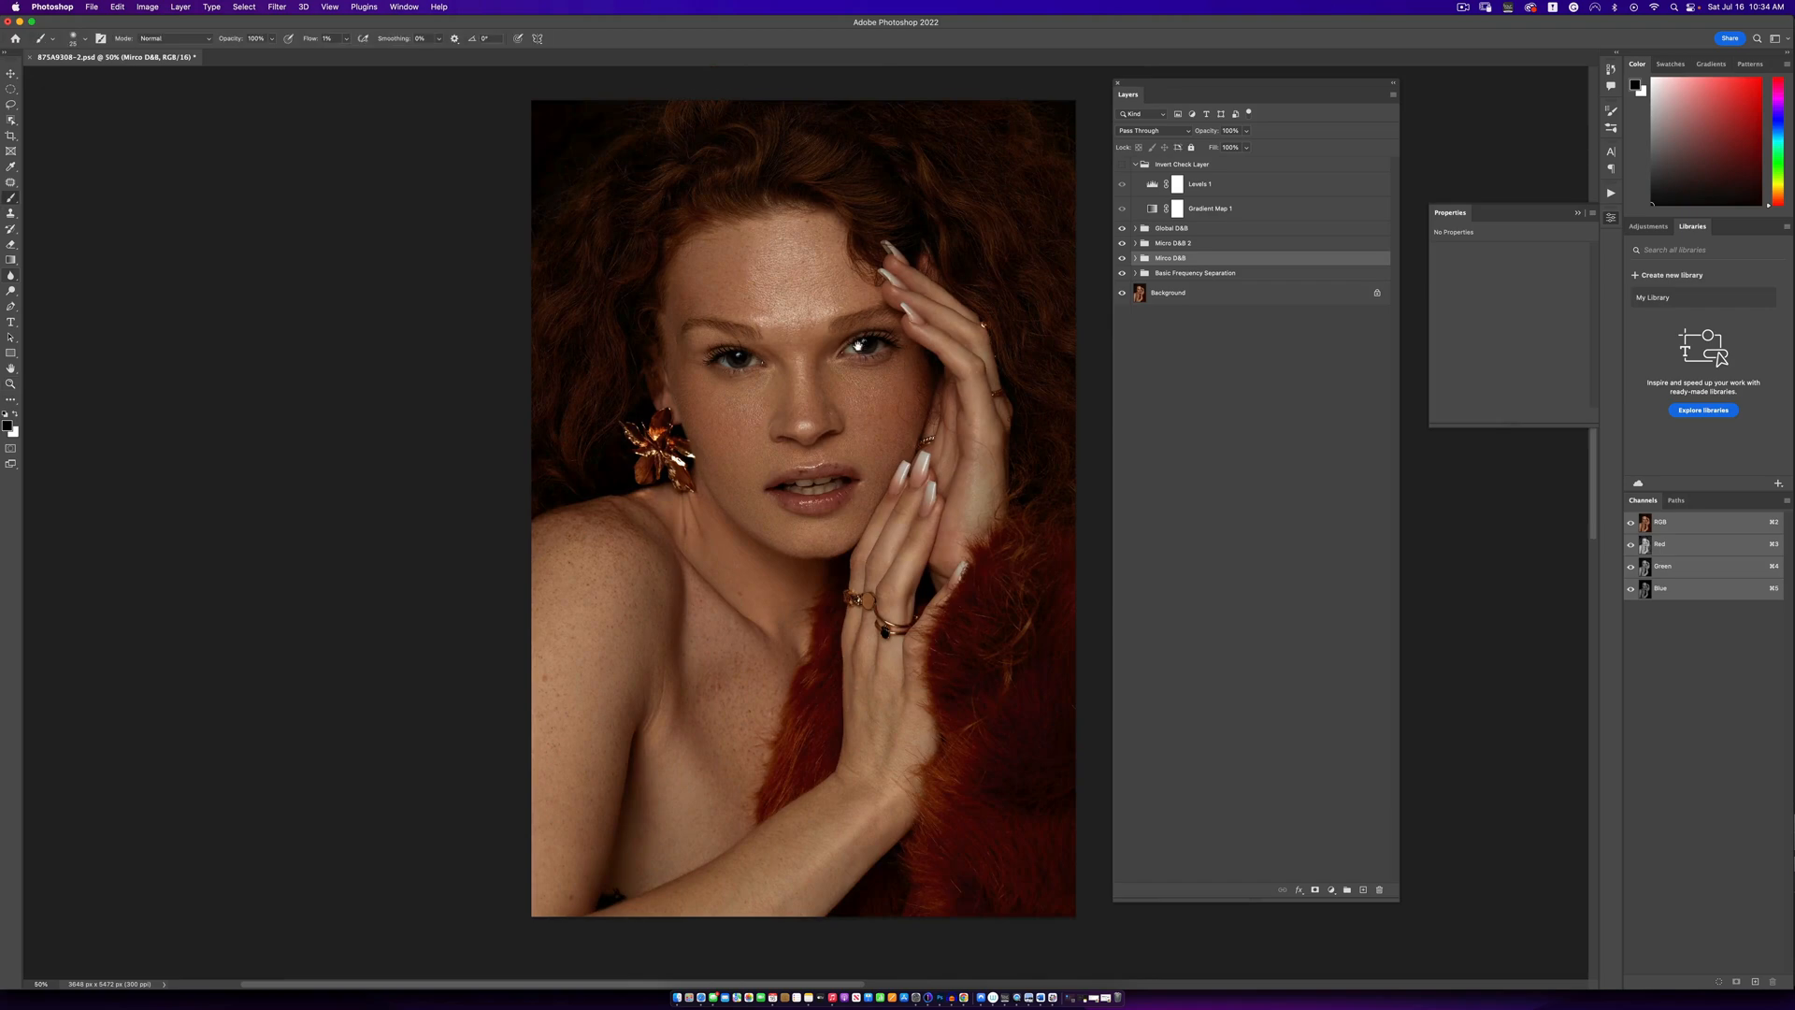
- Compare the portrait with the Mirco D&B and Basic Frequency Separation groups off and on
{"action": "left_click", "coordinate": [1123, 262]}
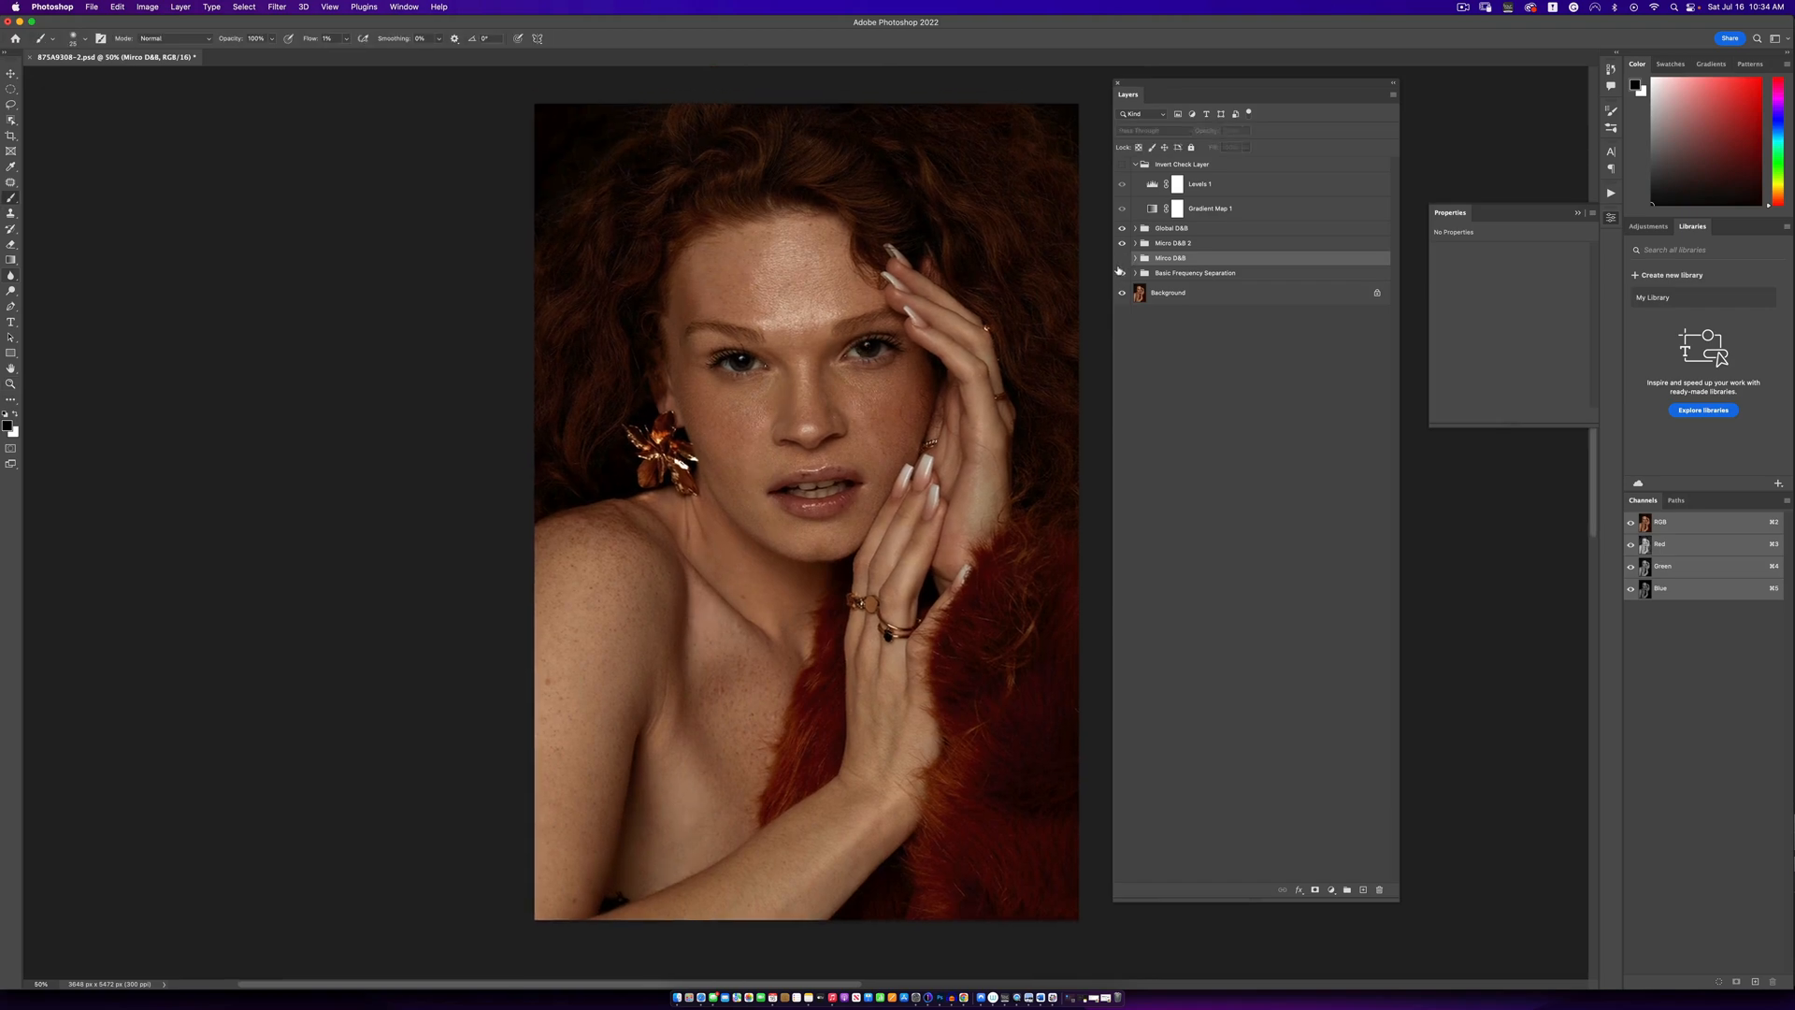
{"action": "left_click", "coordinate": [1123, 262]}
{"action": "left_click", "coordinate": [1123, 259]}
{"action": "left_click", "coordinate": [1123, 259]}
{"action": "left_click", "coordinate": [1123, 260]}
{"action": "left_click", "coordinate": [1122, 259]}
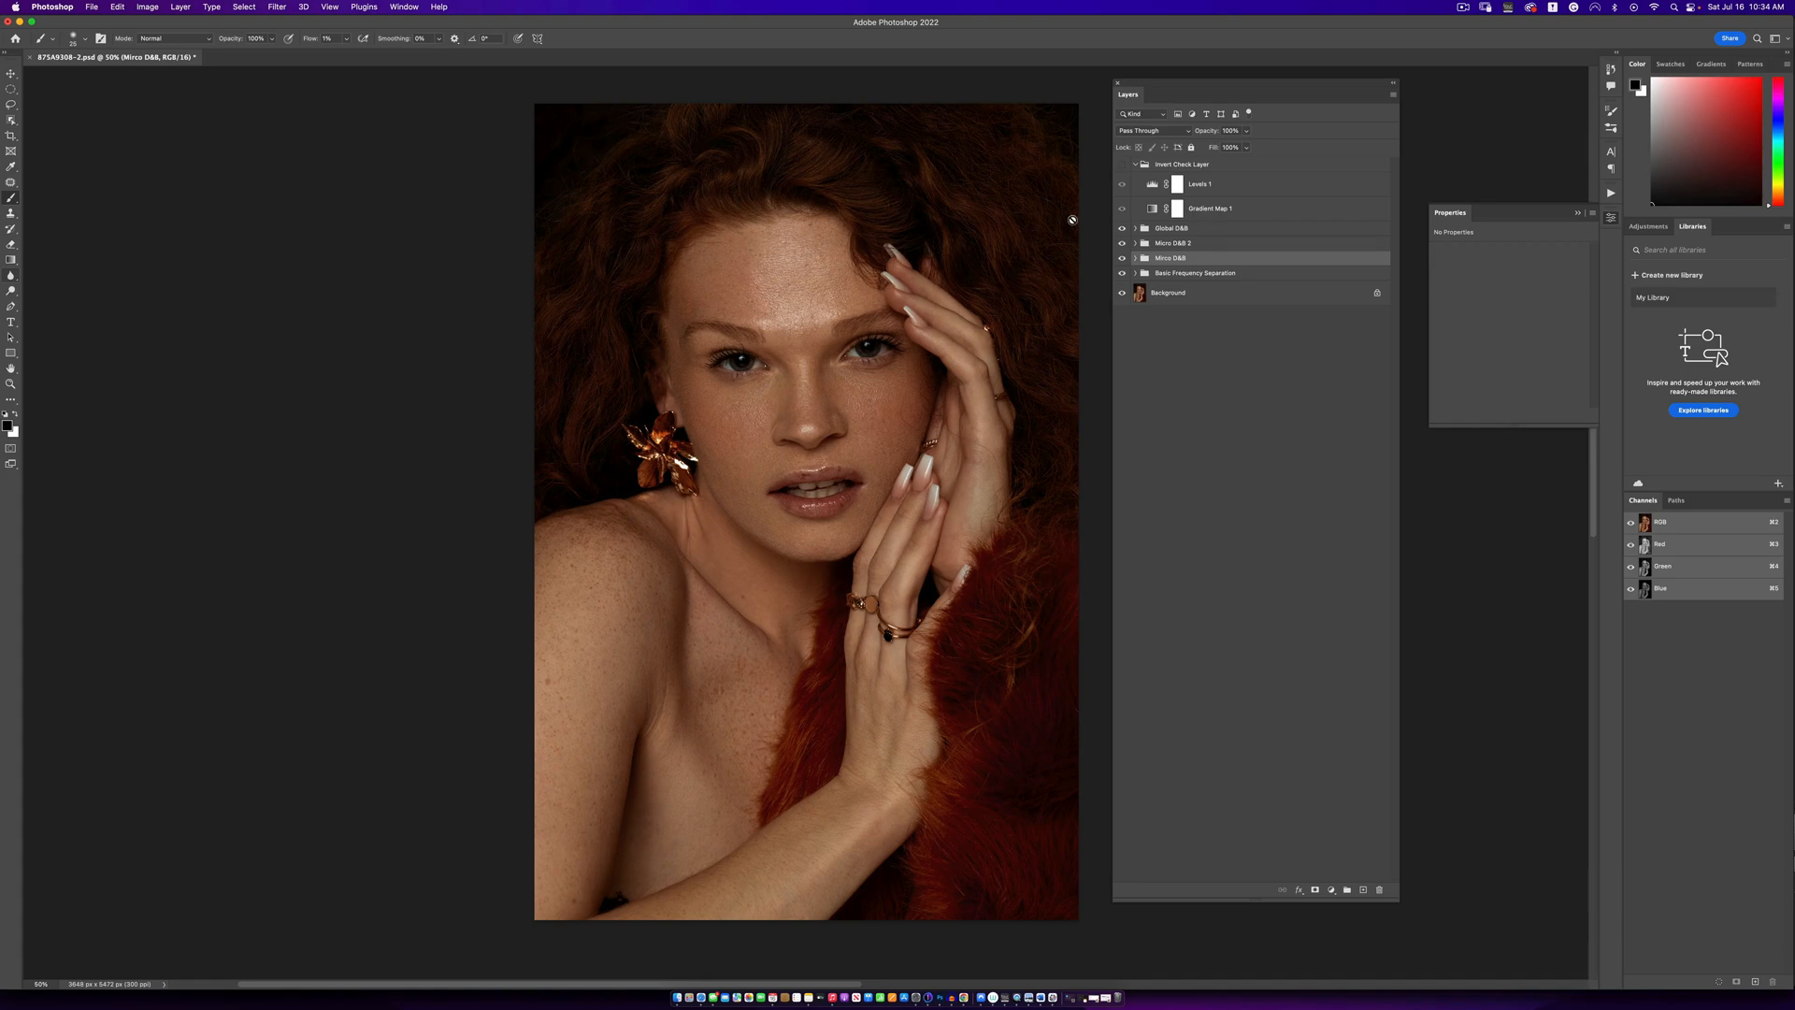
{"action": "left_click", "coordinate": [1120, 271]}
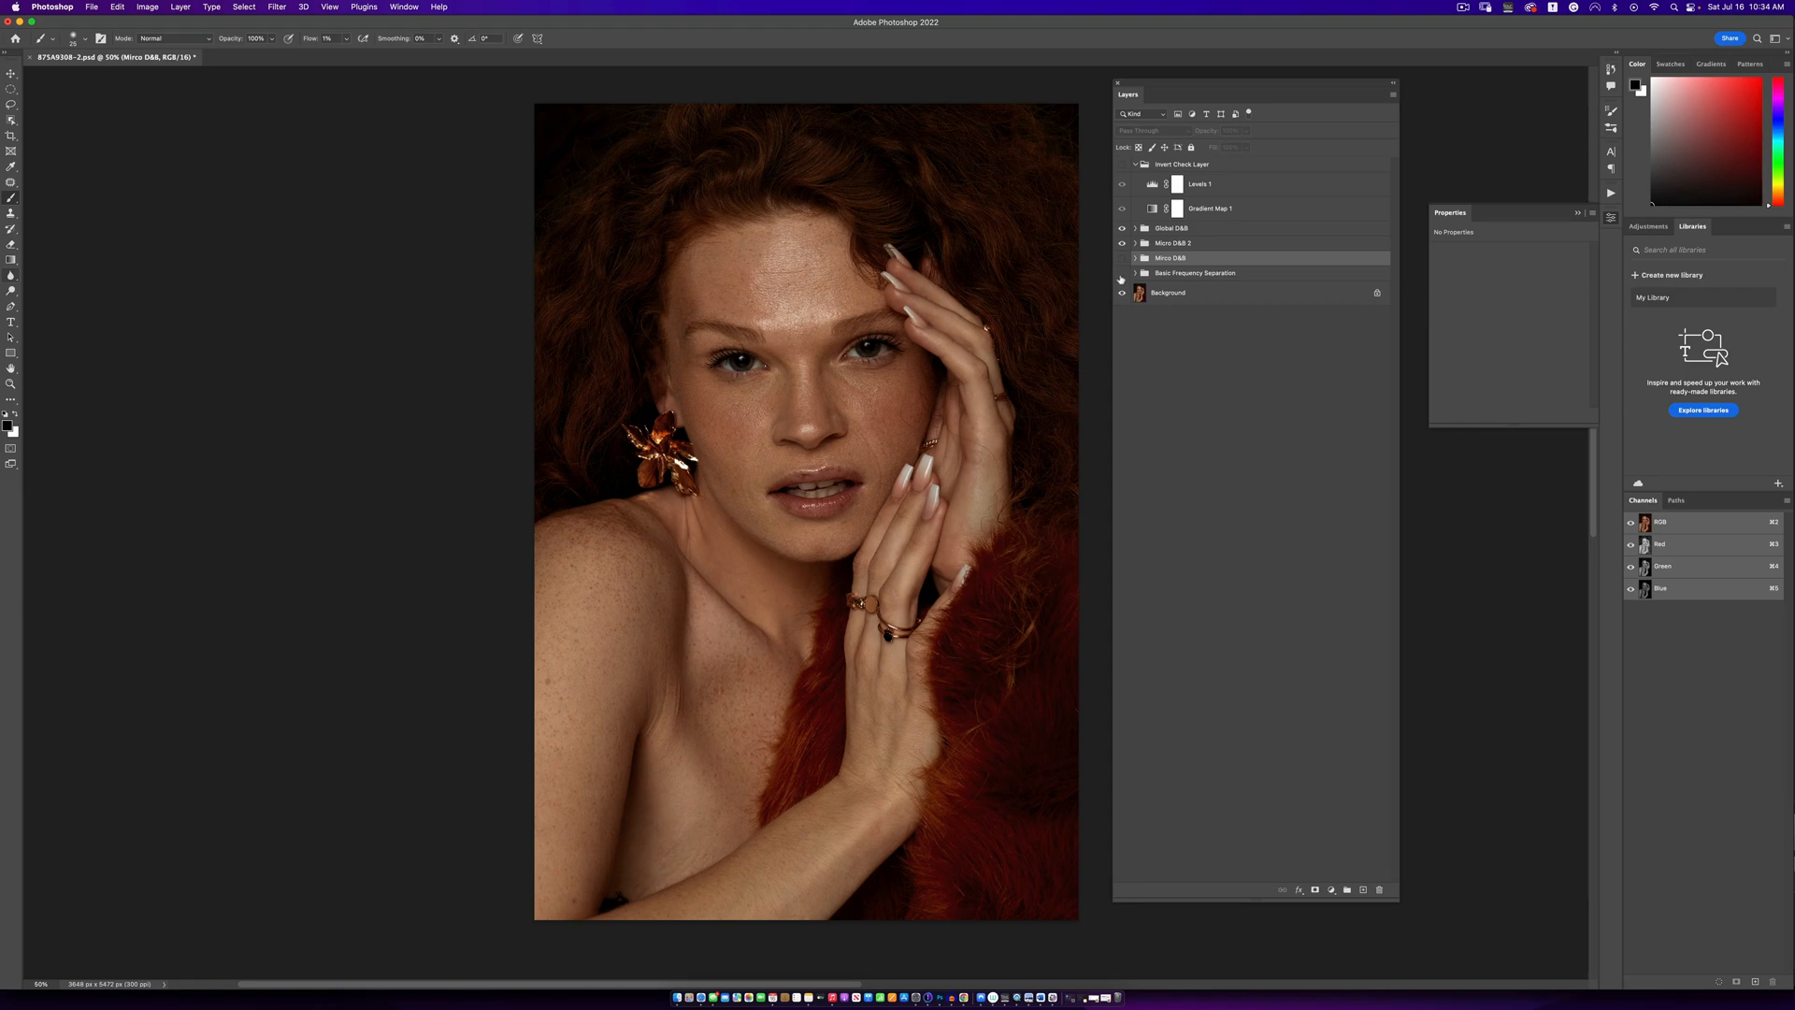
{"action": "left_click", "coordinate": [1122, 274]}
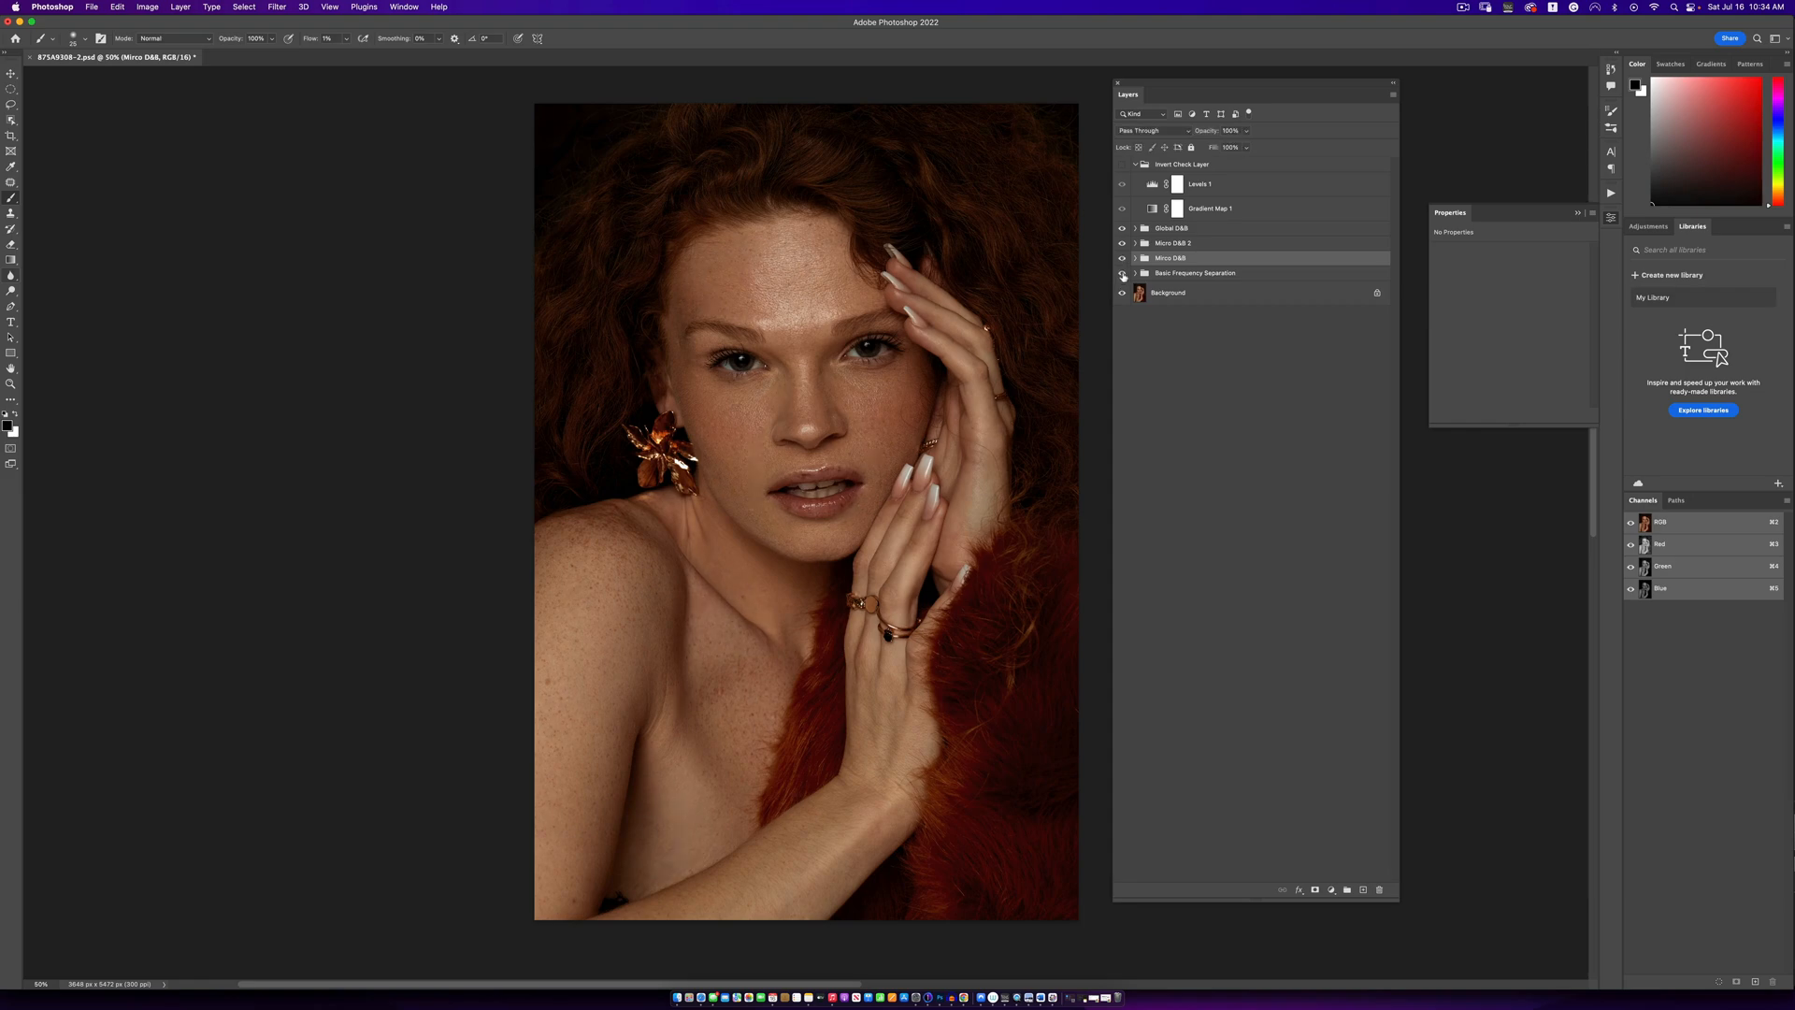
- Delete the Mirco D&B 2 group and duplicate the Global D&B group
{"action": "left_click", "coordinate": [1166, 244]}
{"action": "key", "text": "Delete"}
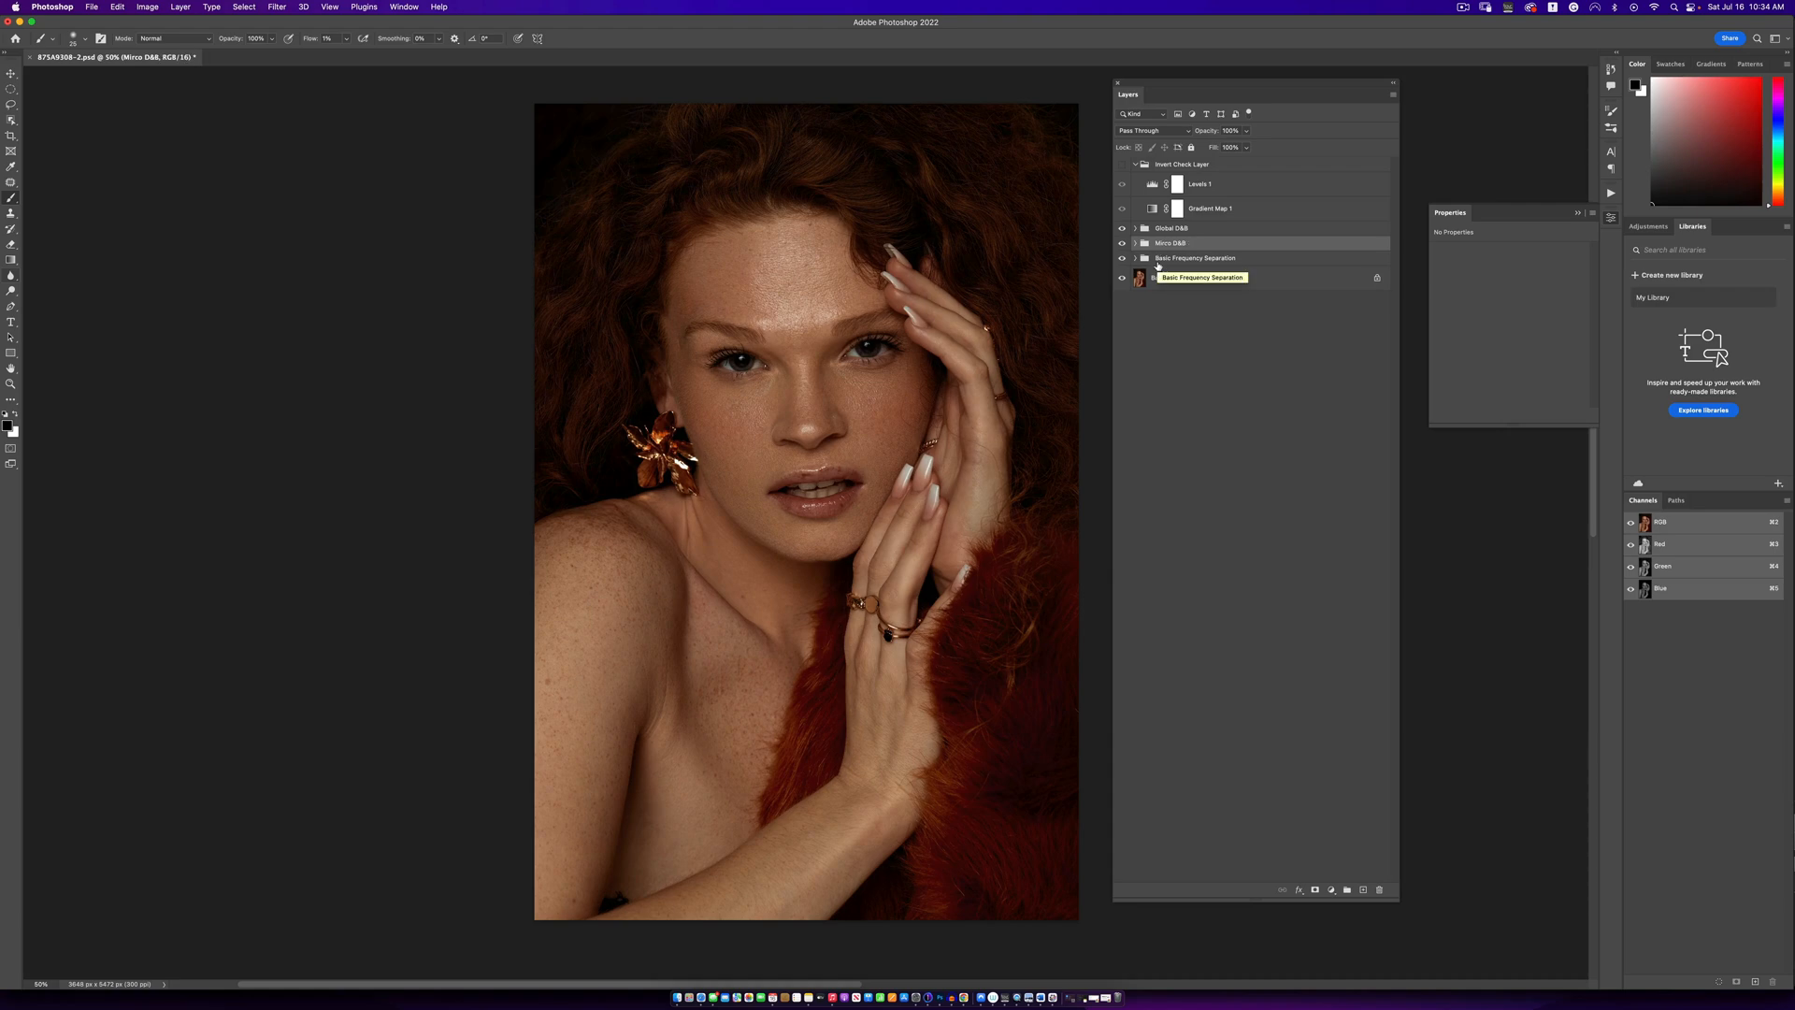
{"action": "left_click", "coordinate": [1137, 231]}
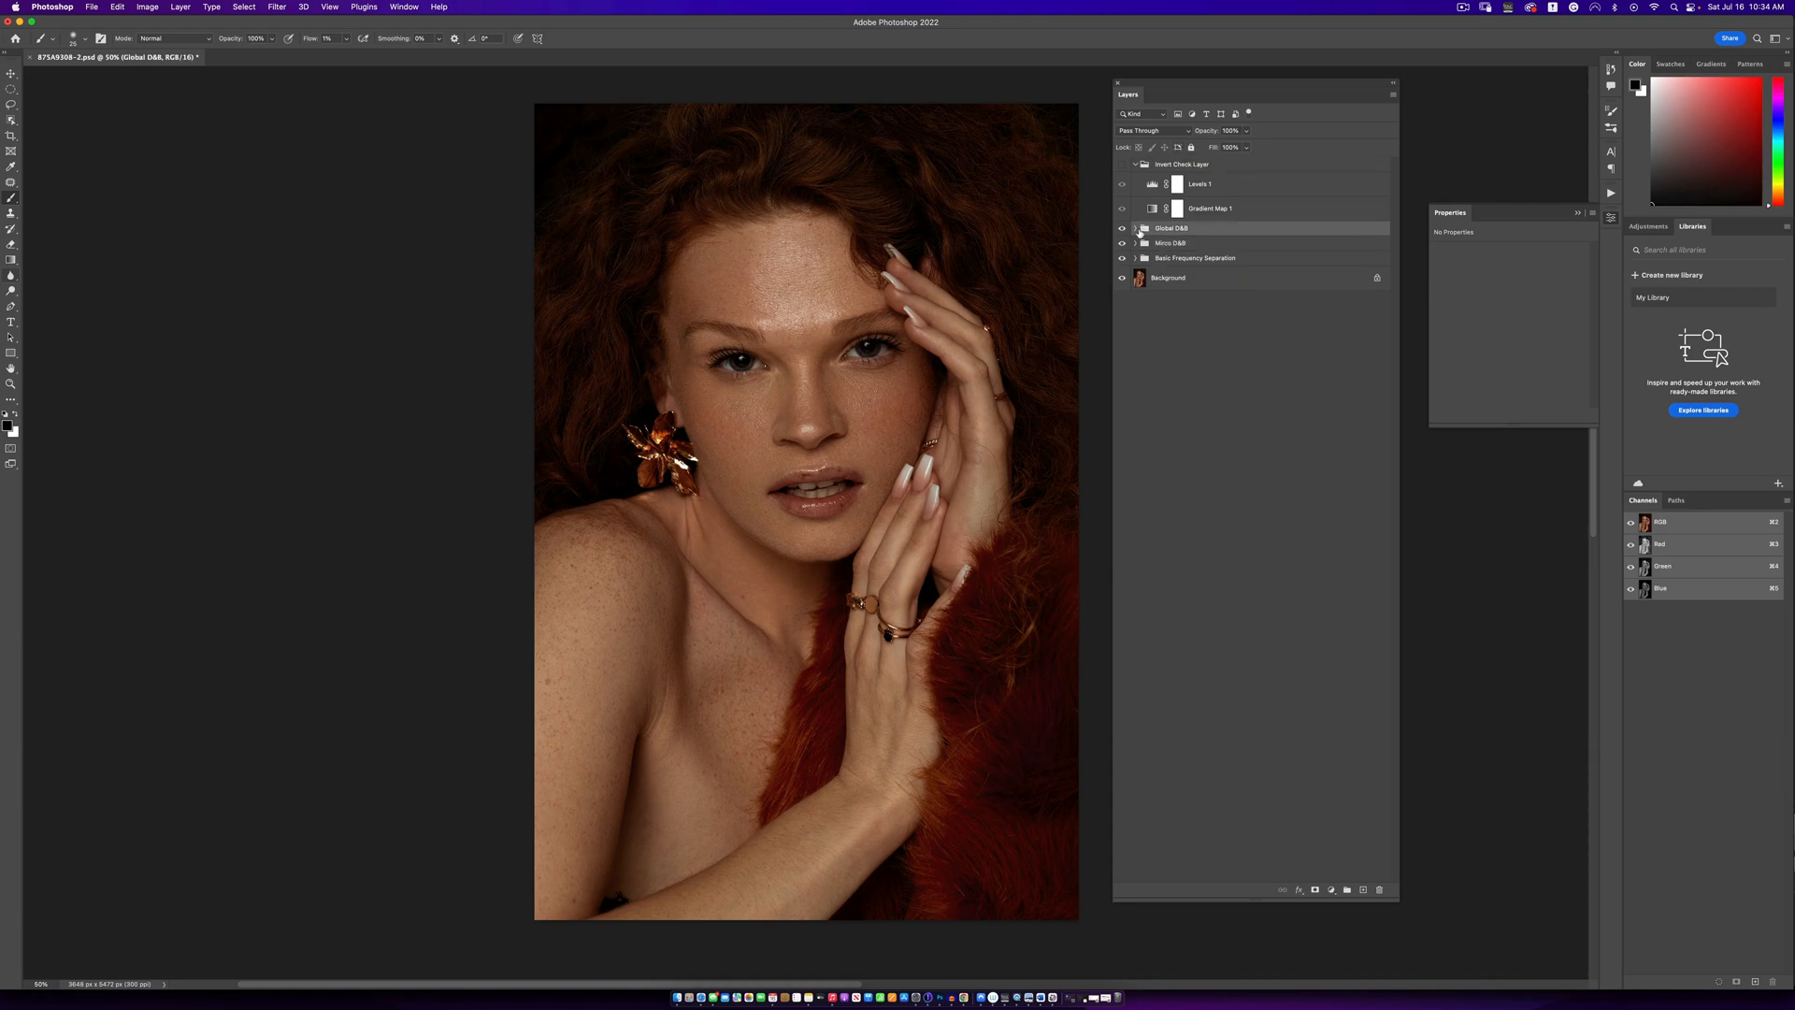
{"action": "left_click", "coordinate": [1134, 229]}
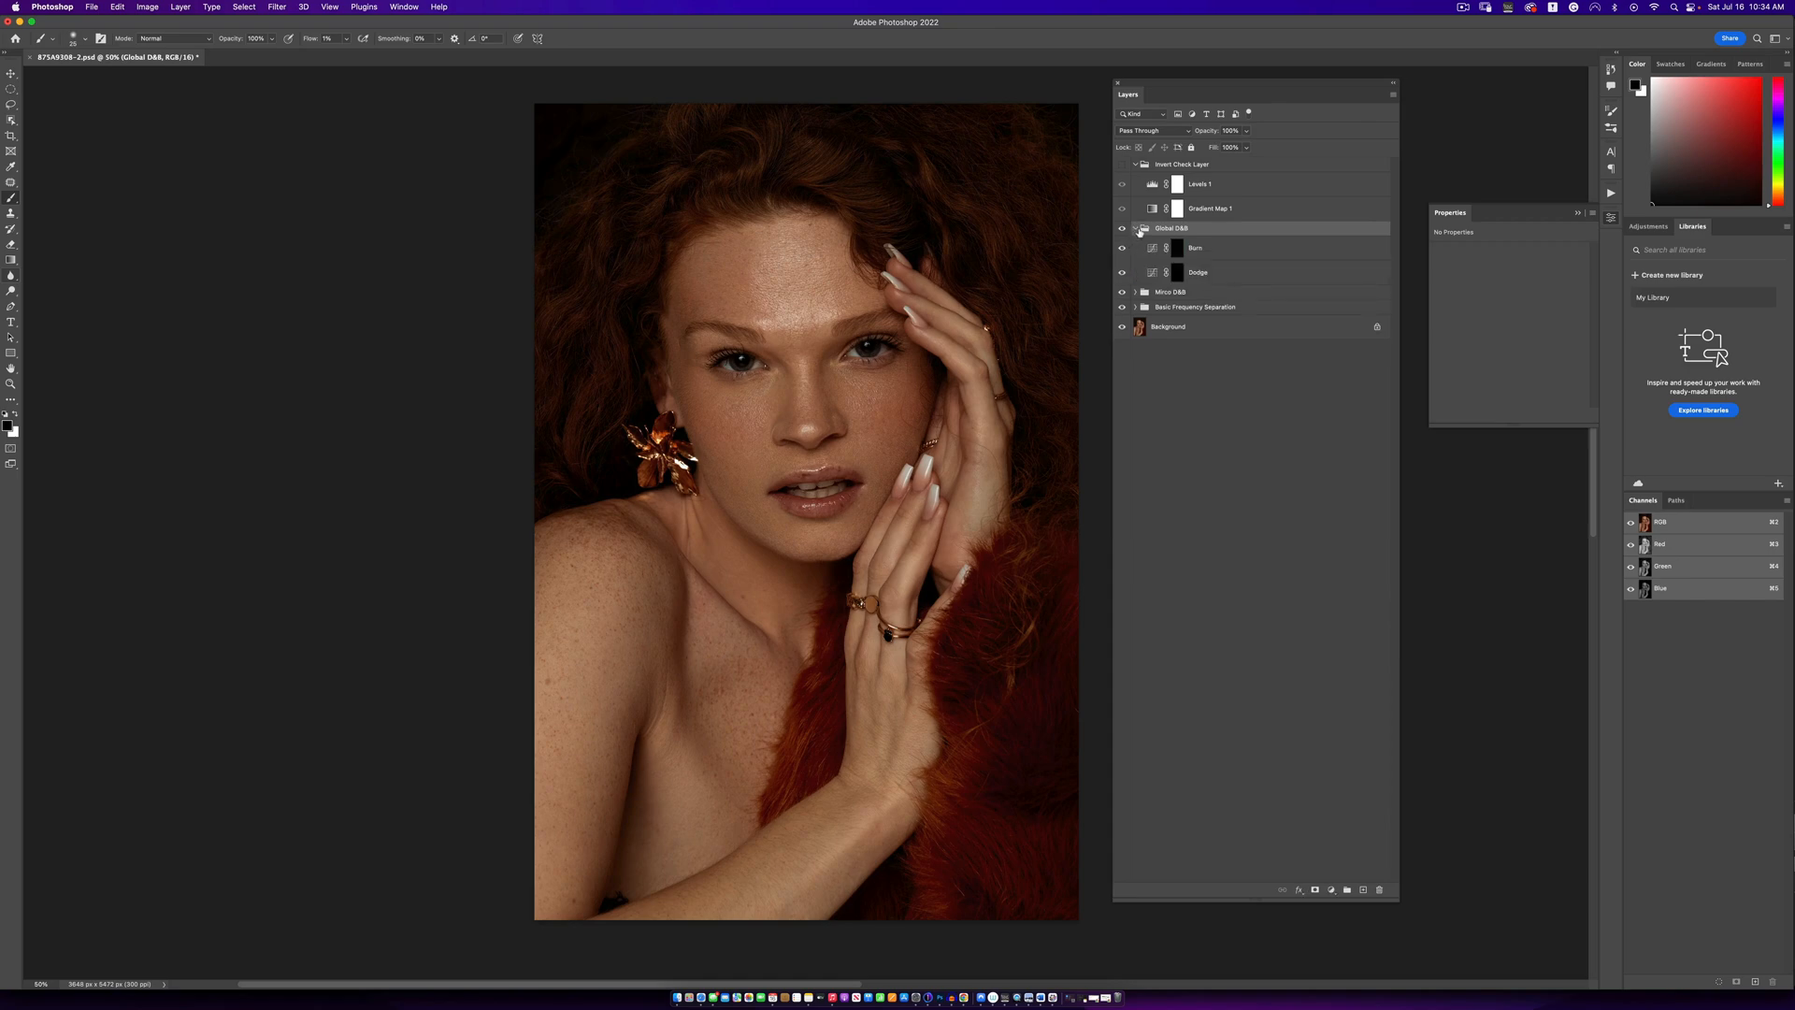
{"action": "left_click", "coordinate": [1136, 229]}
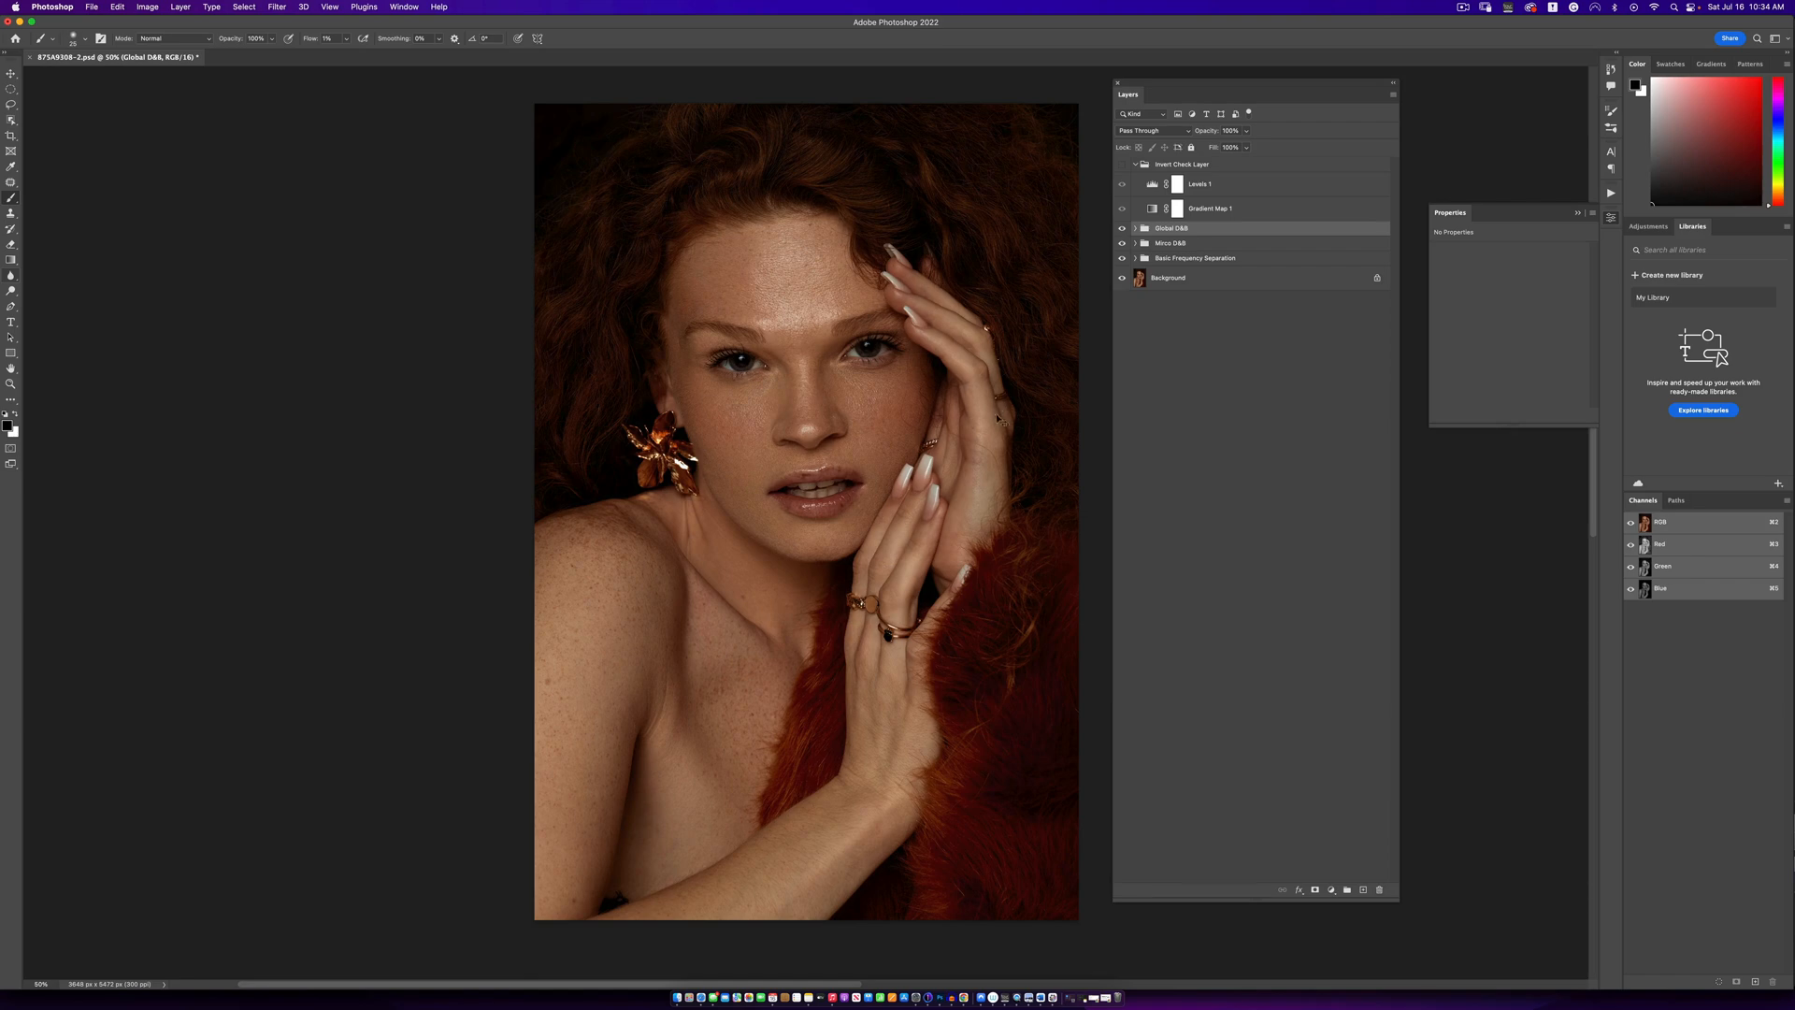
{"action": "key", "text": "super+j"}
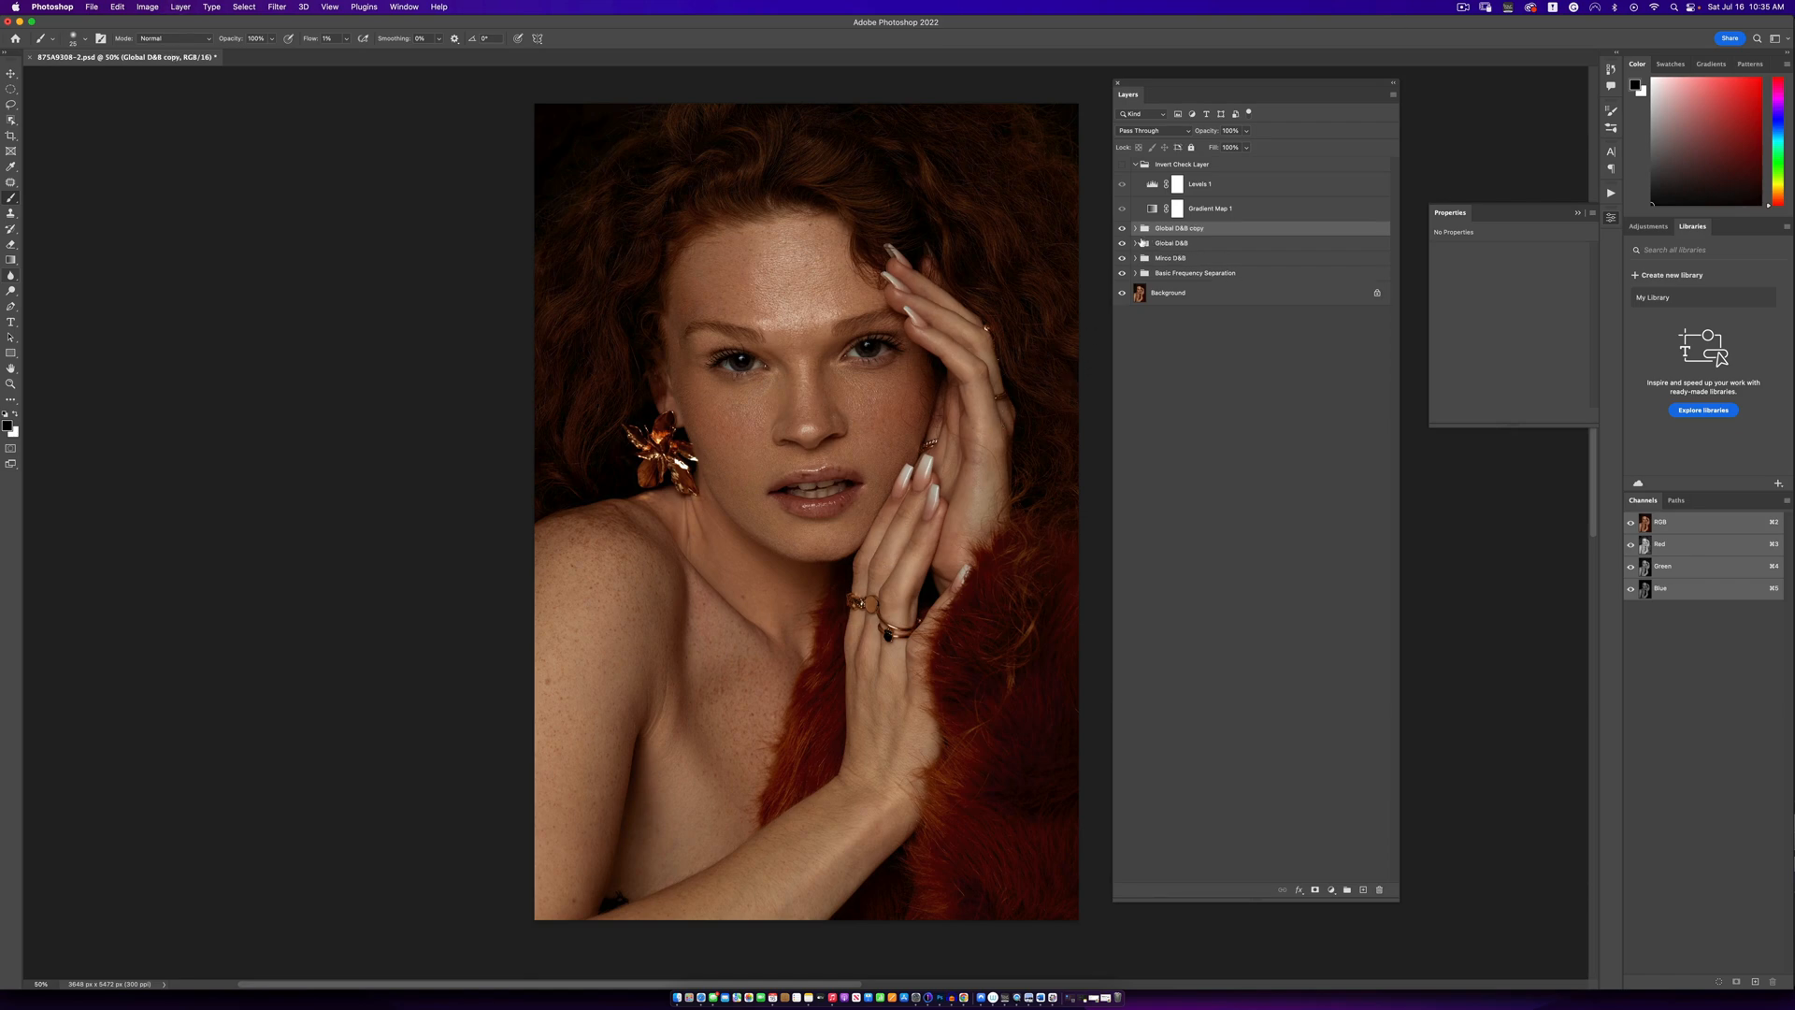
- Set the brush flow to 3% for the original Global D&B group's Dodge mask and hide the Mirco D&B and Basic Frequency Separation groups
{"action": "left_click", "coordinate": [1135, 243]}
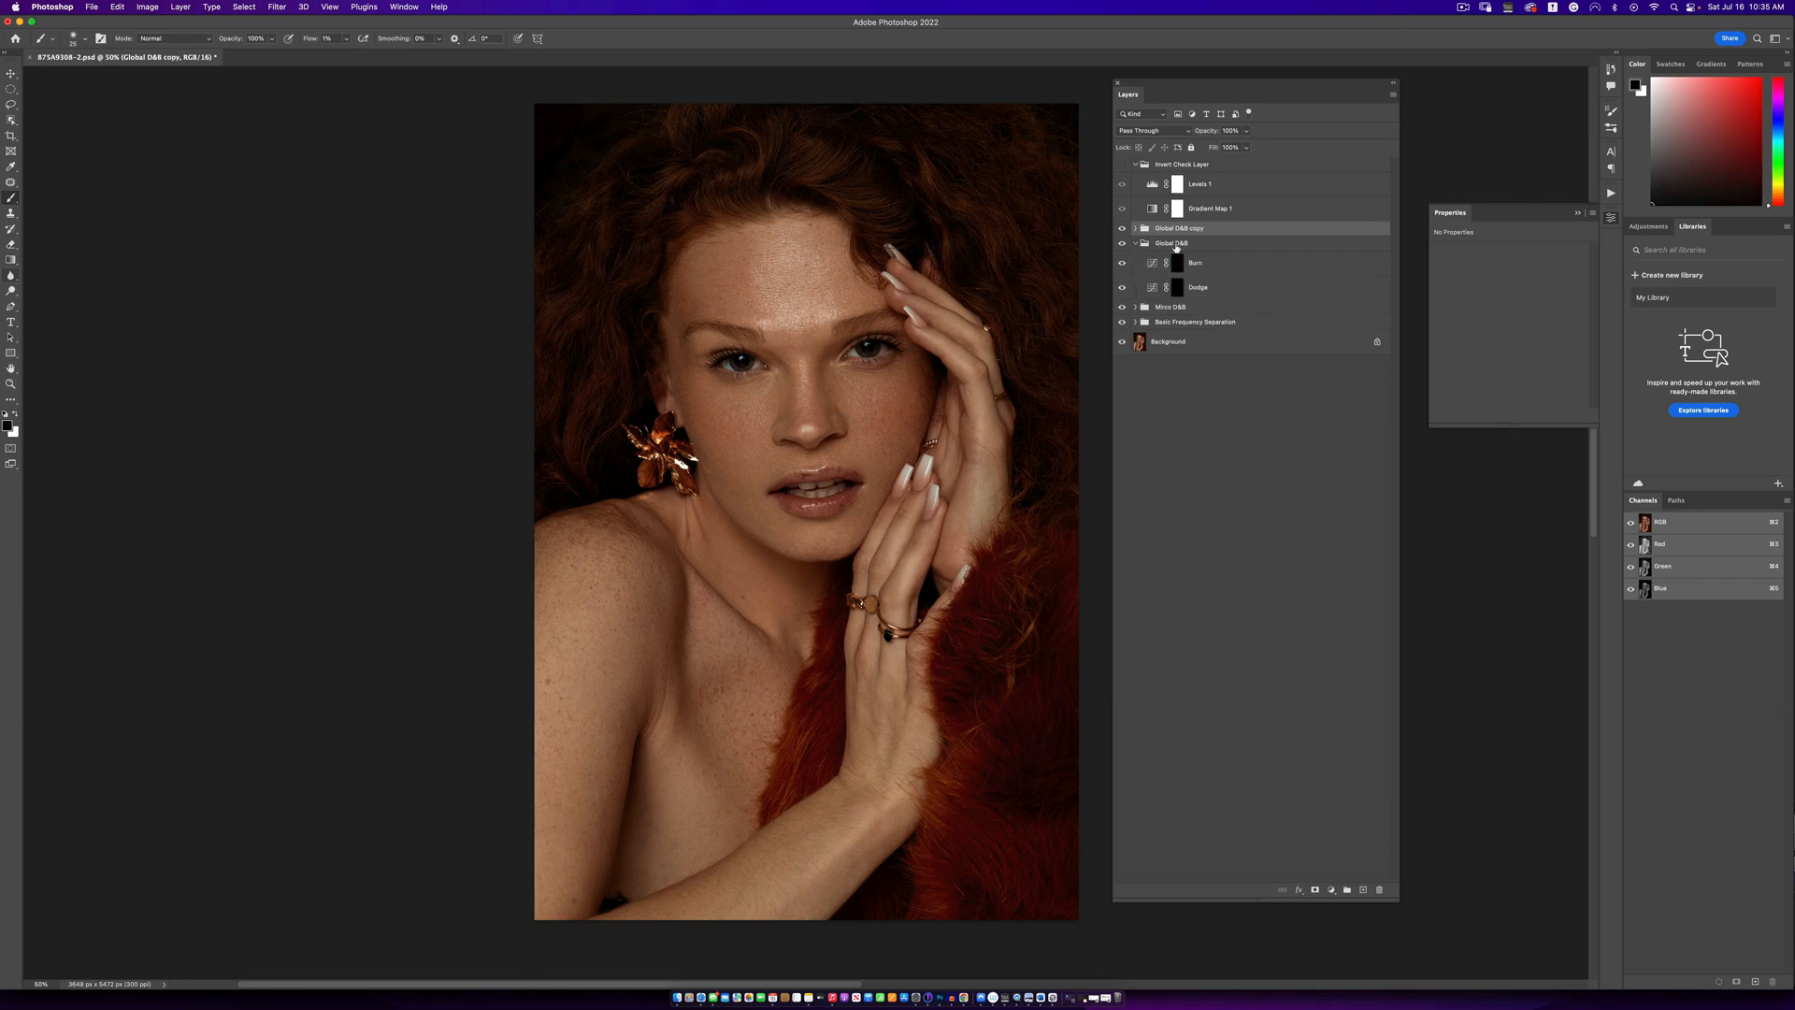
{"action": "left_click", "coordinate": [1177, 288]}
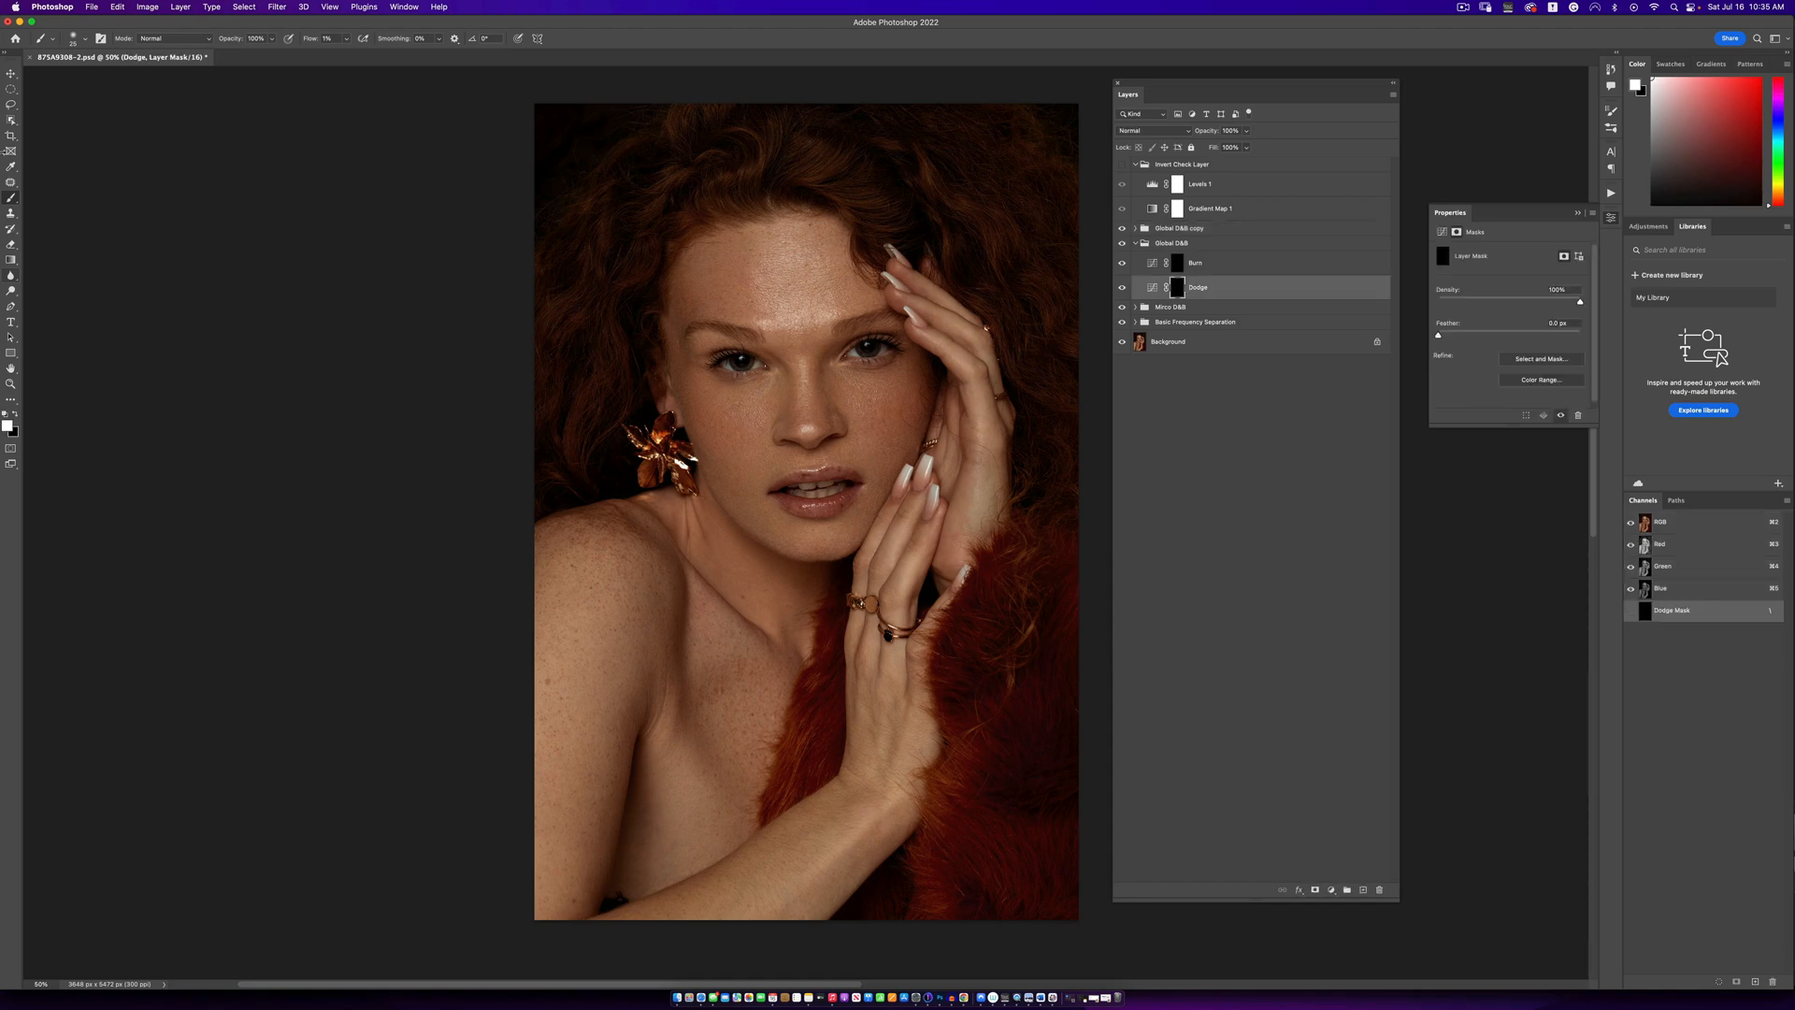
{"action": "left_click", "coordinate": [346, 38]}
{"action": "left_click", "coordinate": [577, 47]}
{"action": "left_click_drag", "start_coordinate": [1122, 306], "coordinate": [1122, 322]}
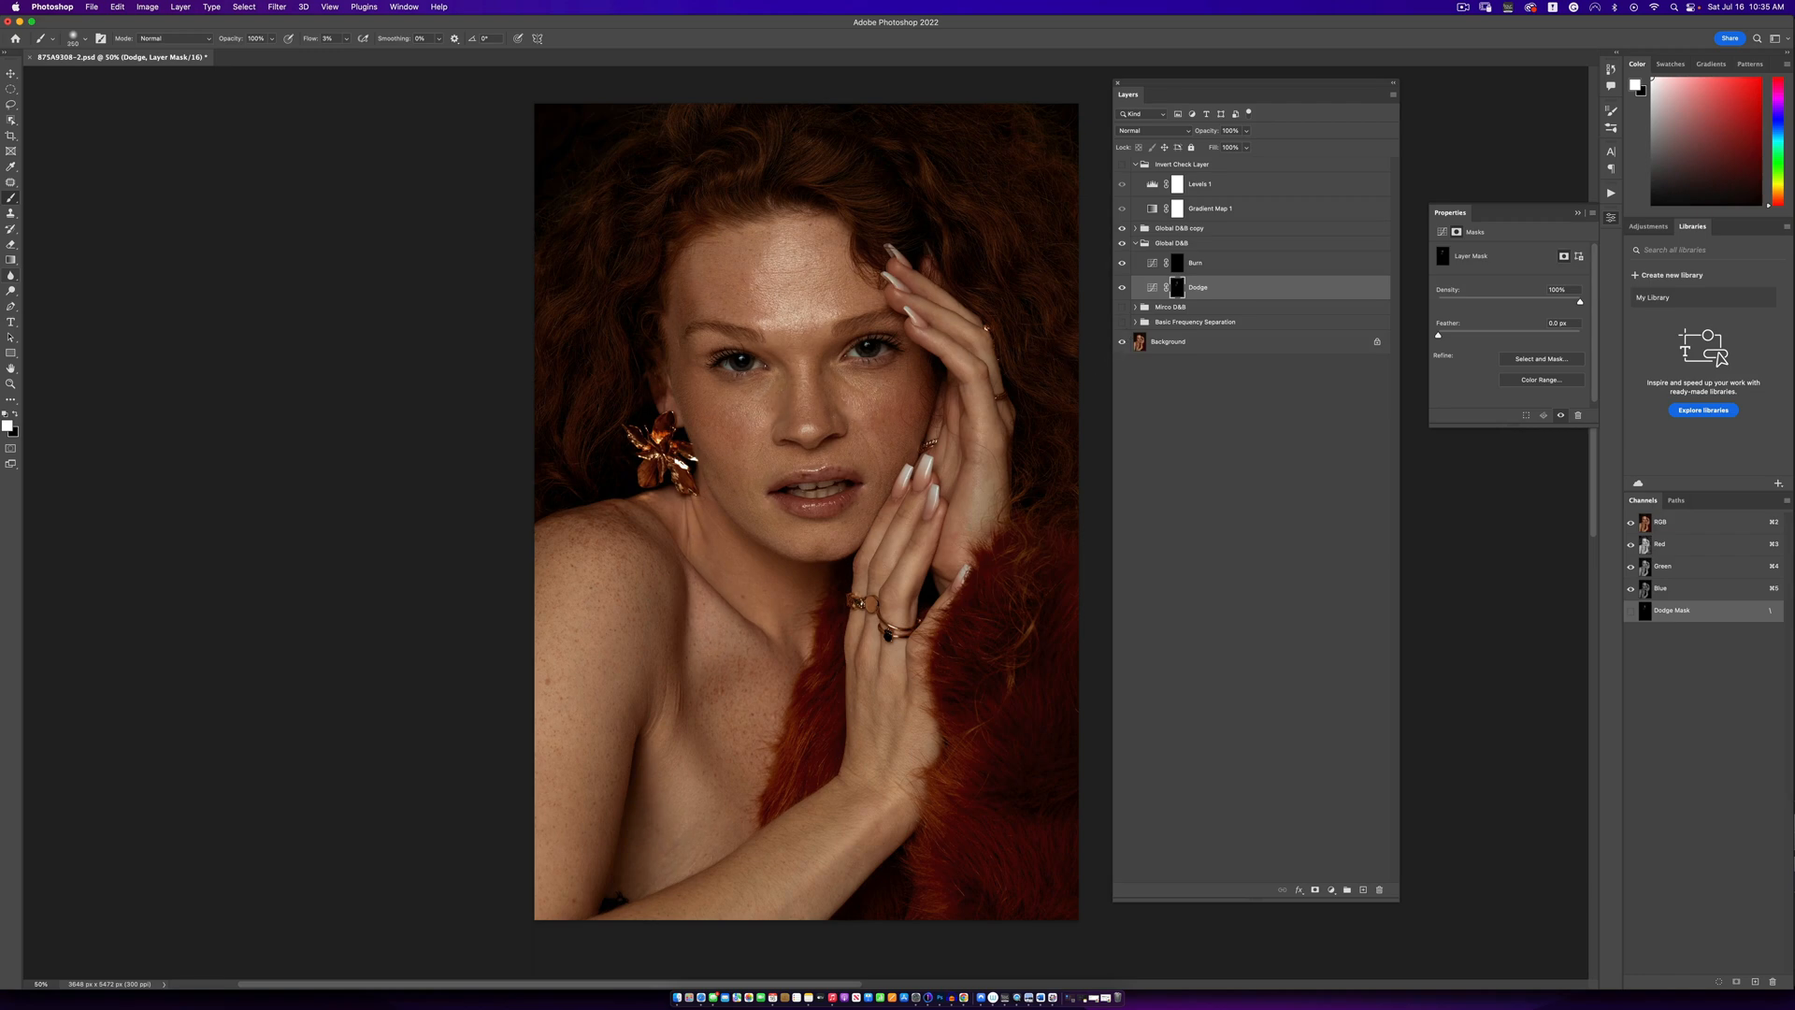
- Brighten the broad skin highlights on the Global D&B group's Dodge mask, using progressively smaller brush sizes
{"action": "key", "text": "bracketleft"}
{"action": "key", "text": "bracketleft"}
{"action": "key", "text": "["}
{"action": "mouse_move", "coordinate": [646, 852]}
{"action": "left_mouse_down"}
{"action": "mouse_move", "coordinate": [632, 795]}
{"action": "mouse_move", "coordinate": [623, 843]}
{"action": "left_mouse_up"}
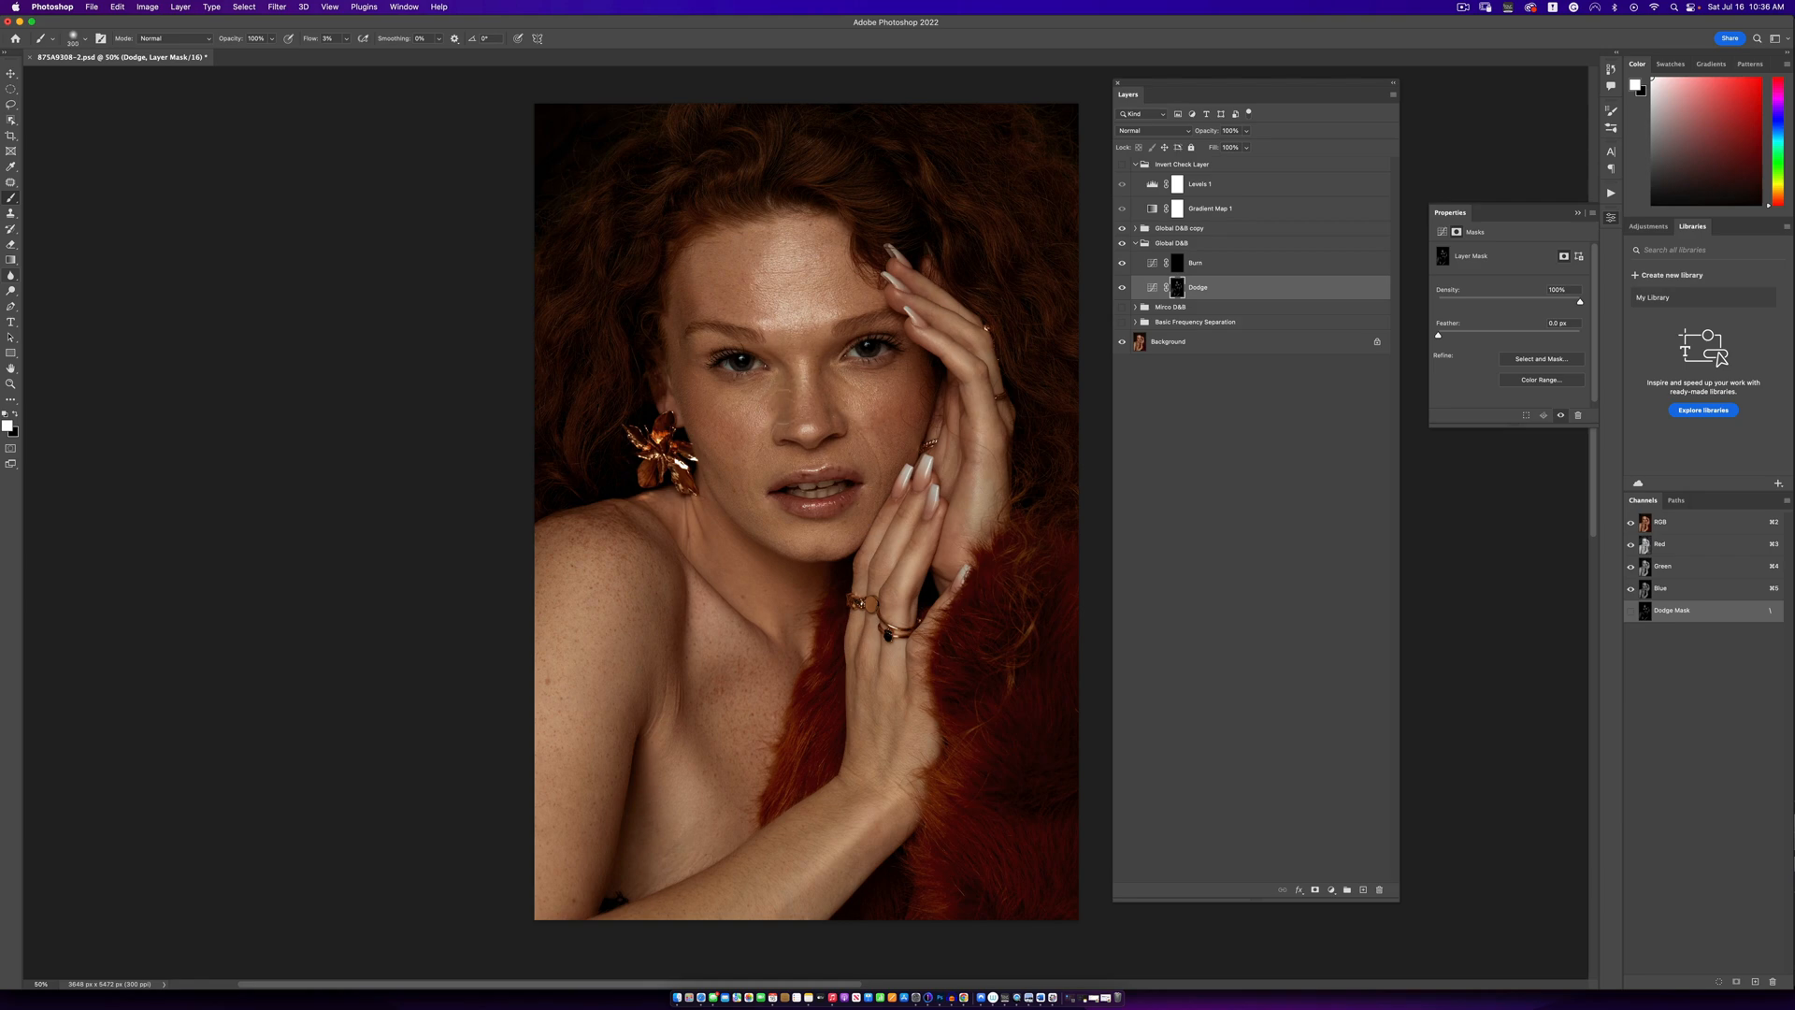
{"action": "key", "text": "bracketleft"}
{"action": "key", "text": "bracketleft"}
{"action": "key", "text": "bracketleft"}
{"action": "key", "text": "bracketleft"}
- Deepen the portrait's broad shadows on the Global D&B group's Burn mask with varying brush sizes, and collapse the group
{"action": "left_click", "coordinate": [1177, 266]}
{"action": "key", "text": "bracketright"}
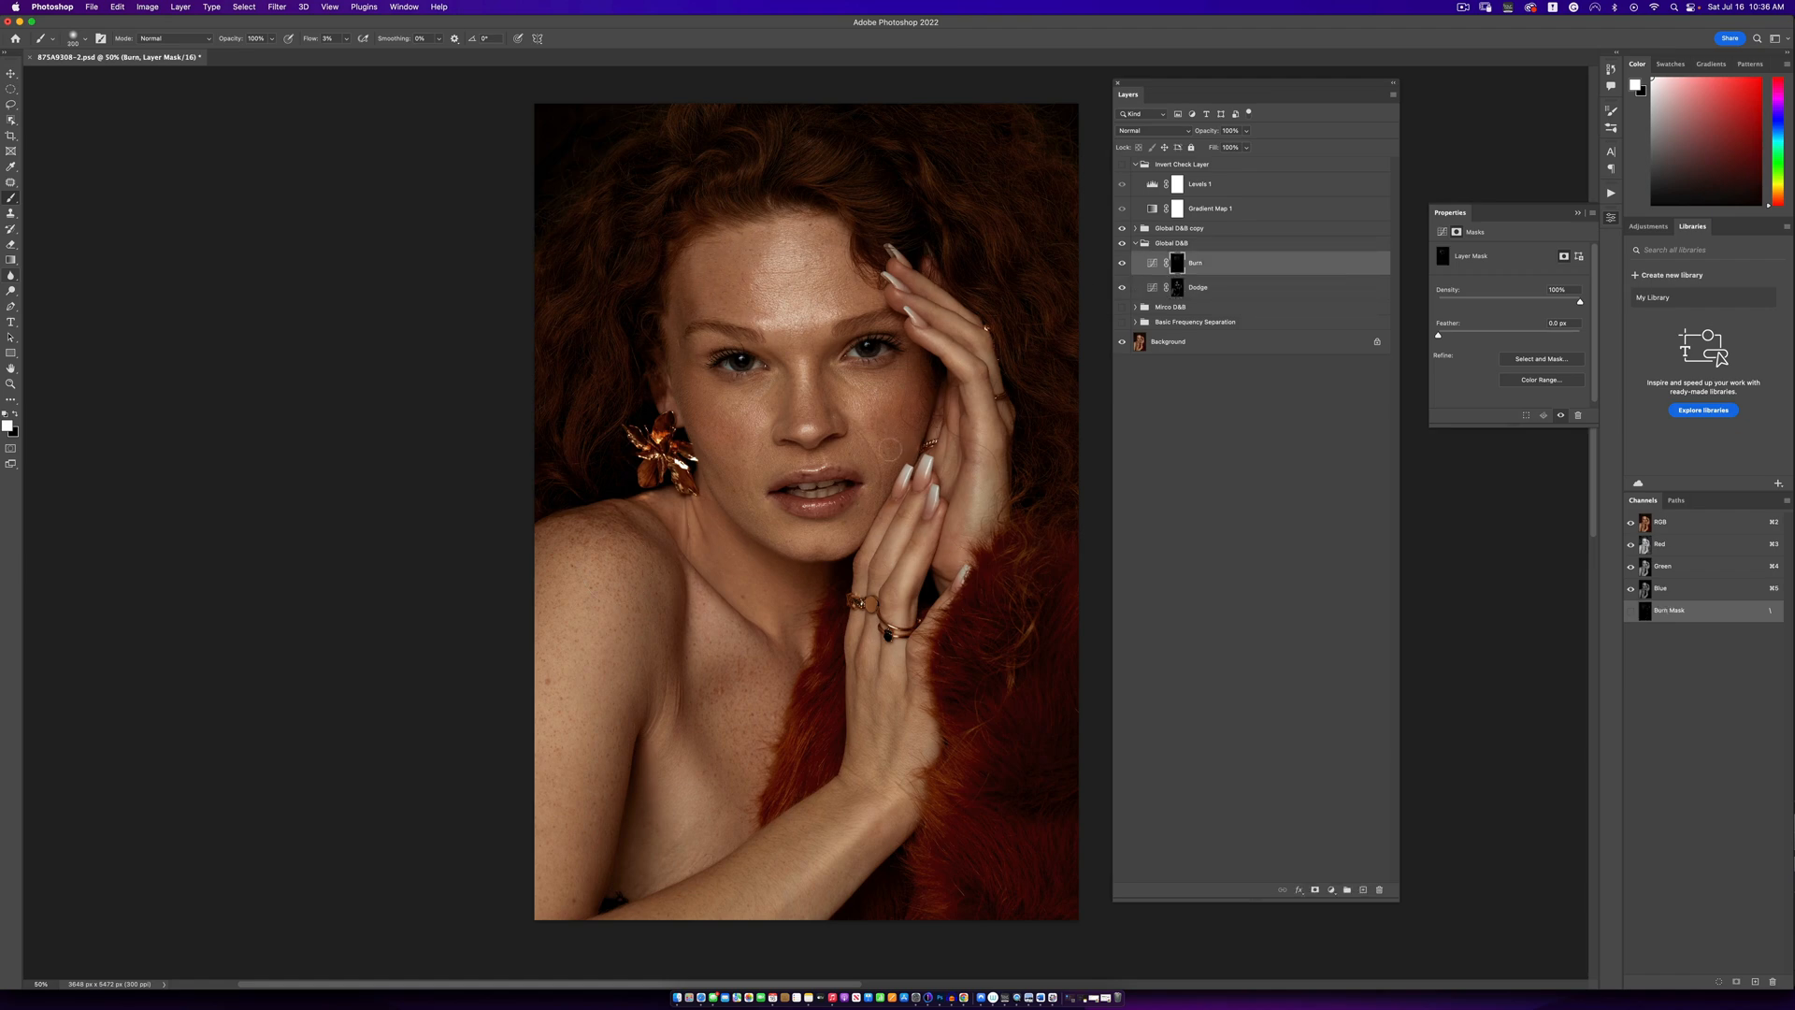
{"action": "key", "text": "bracketleft"}
{"action": "key", "text": "bracketleft"}
{"action": "key", "text": "bracketleft"}
{"action": "key", "text": "bracketright"}
{"action": "key", "text": "bracketright"}
{"action": "key", "text": "bracketright"}
{"action": "key", "text": "]"}
{"action": "left_click", "coordinate": [1133, 243]}
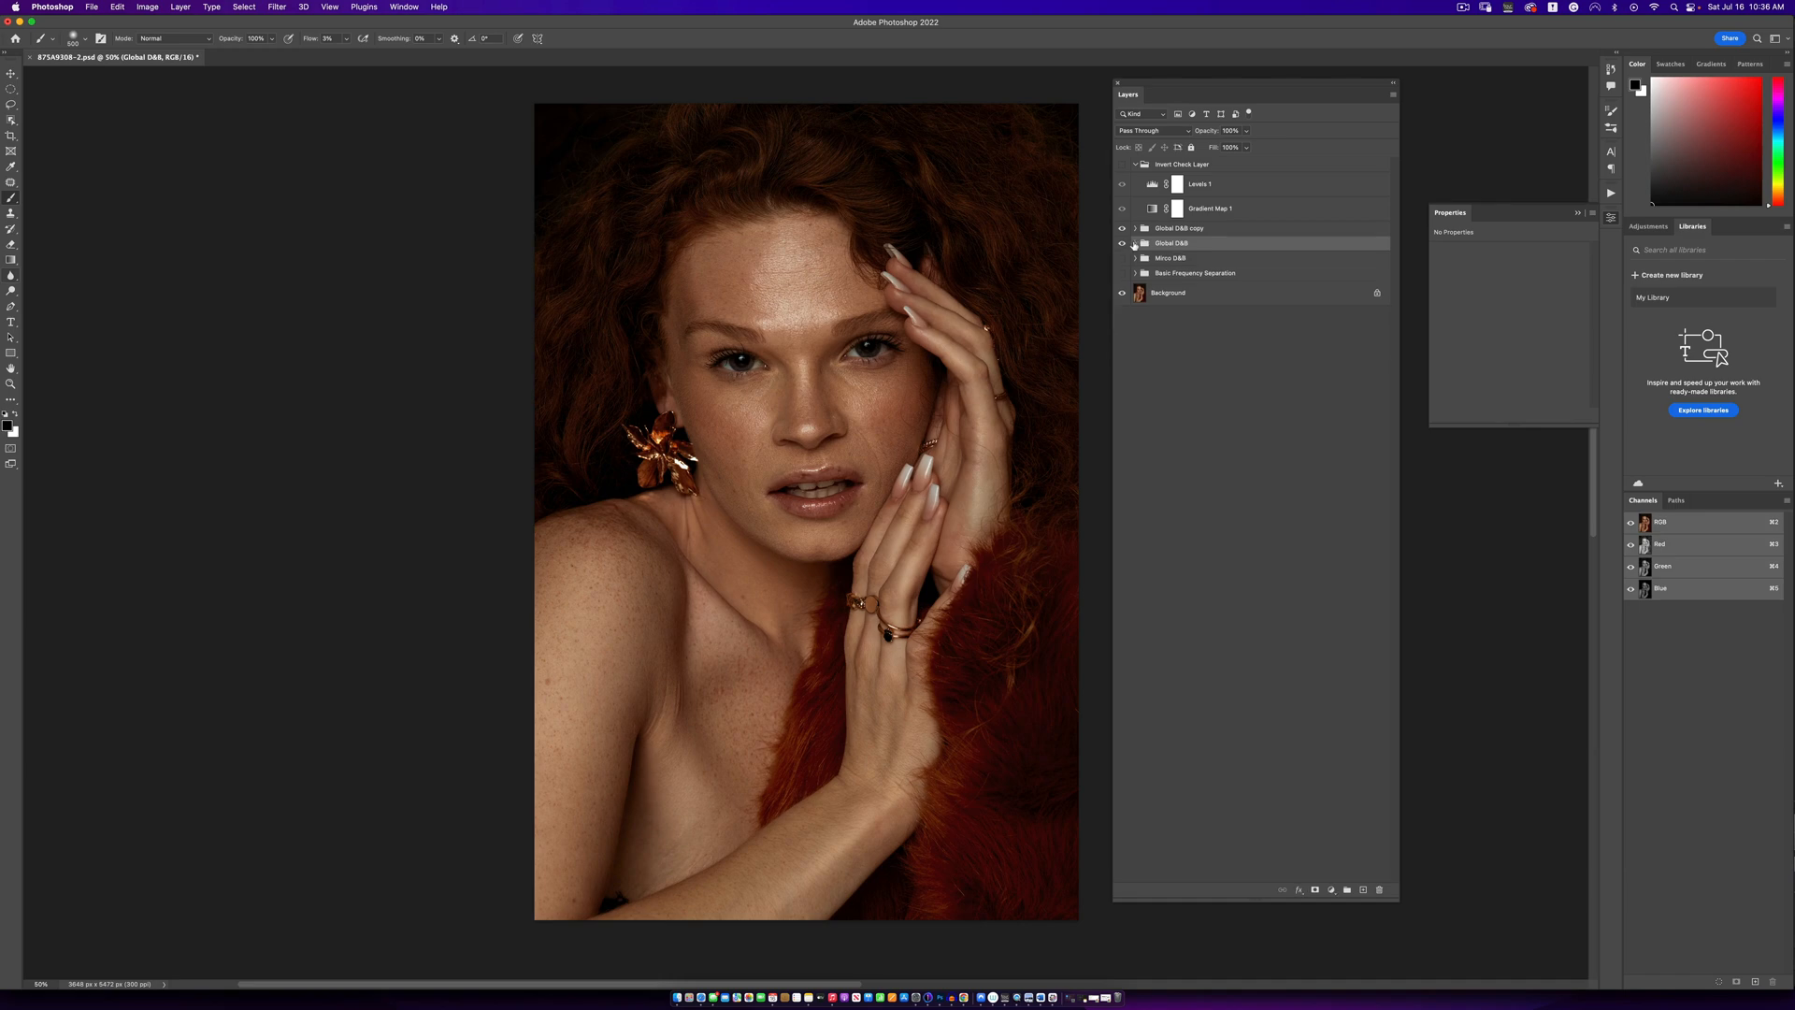
- Brighten highlights, including those in the hair, on the Global D&B copy group's Dodge mask with white at varying brush sizes
{"action": "left_click", "coordinate": [1135, 228]}
{"action": "left_click", "coordinate": [1177, 272]}
{"action": "key", "text": "x"}
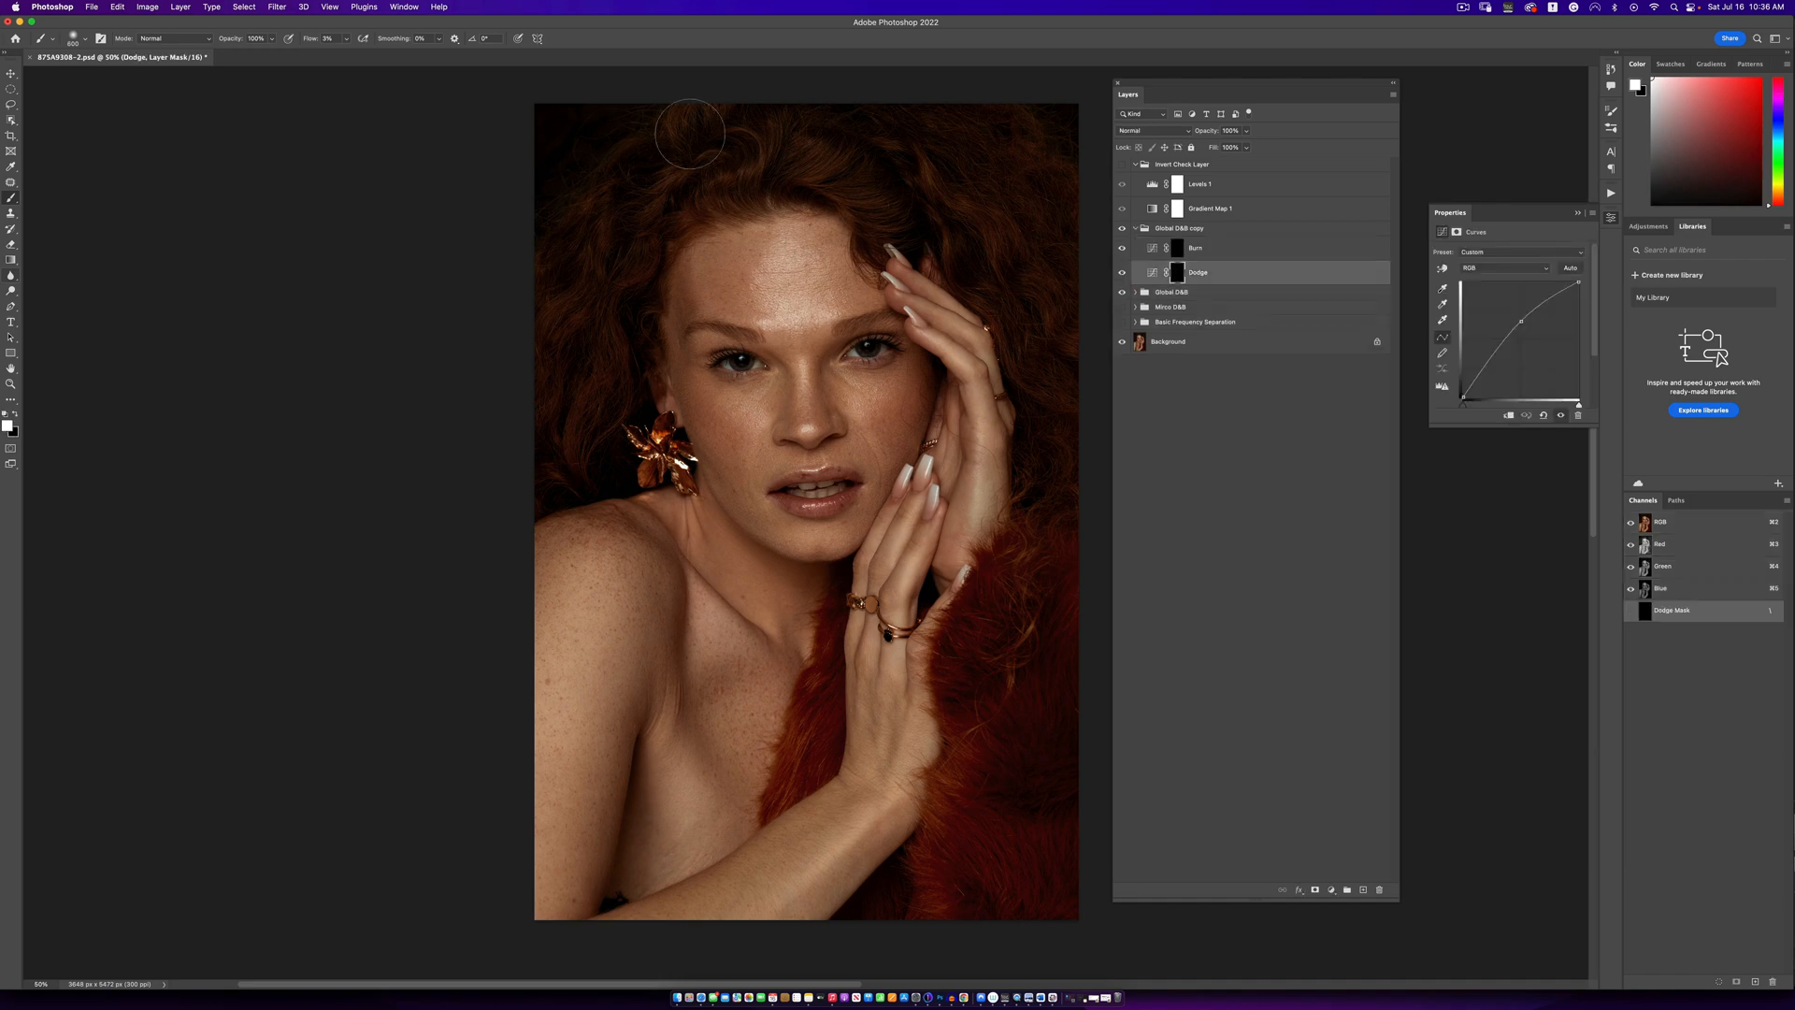
{"action": "key", "text": "bracketleft"}
{"action": "key", "text": "bracketleft"}
{"action": "key", "text": "bracketleft"}
{"action": "key", "text": "bracketleft"}
{"action": "key", "text": "bracketleft"}
{"action": "key", "text": "bracketleft"}
{"action": "key", "text": "bracketleft"}
{"action": "key", "text": "bracketleft"}
{"action": "key", "text": "bracketleft"}
{"action": "key", "text": "bracketright"}
{"action": "key", "text": "bracketright"}
{"action": "key", "text": "bracketright"}
{"action": "key", "text": "bracketright"}
{"action": "key", "text": "bracketleft"}
{"action": "key", "text": "bracketleft"}
{"action": "key", "text": "bracketleft"}
{"action": "key", "text": "bracketleft"}
{"action": "key", "text": "bracketleft"}
{"action": "key", "text": "bracketright"}
{"action": "key", "text": "bracketright"}
{"action": "key", "text": "bracketright"}
{"action": "key", "text": "bracketright"}
{"action": "key", "text": "bracketright"}
{"action": "key", "text": "bracketleft"}
{"action": "key", "text": "bracketleft"}
{"action": "key", "text": "bracketleft"}
- Darken shadow areas on the Global D&B copy group's Burn mask, using varying brush sizes
{"action": "left_click", "coordinate": [1173, 251]}
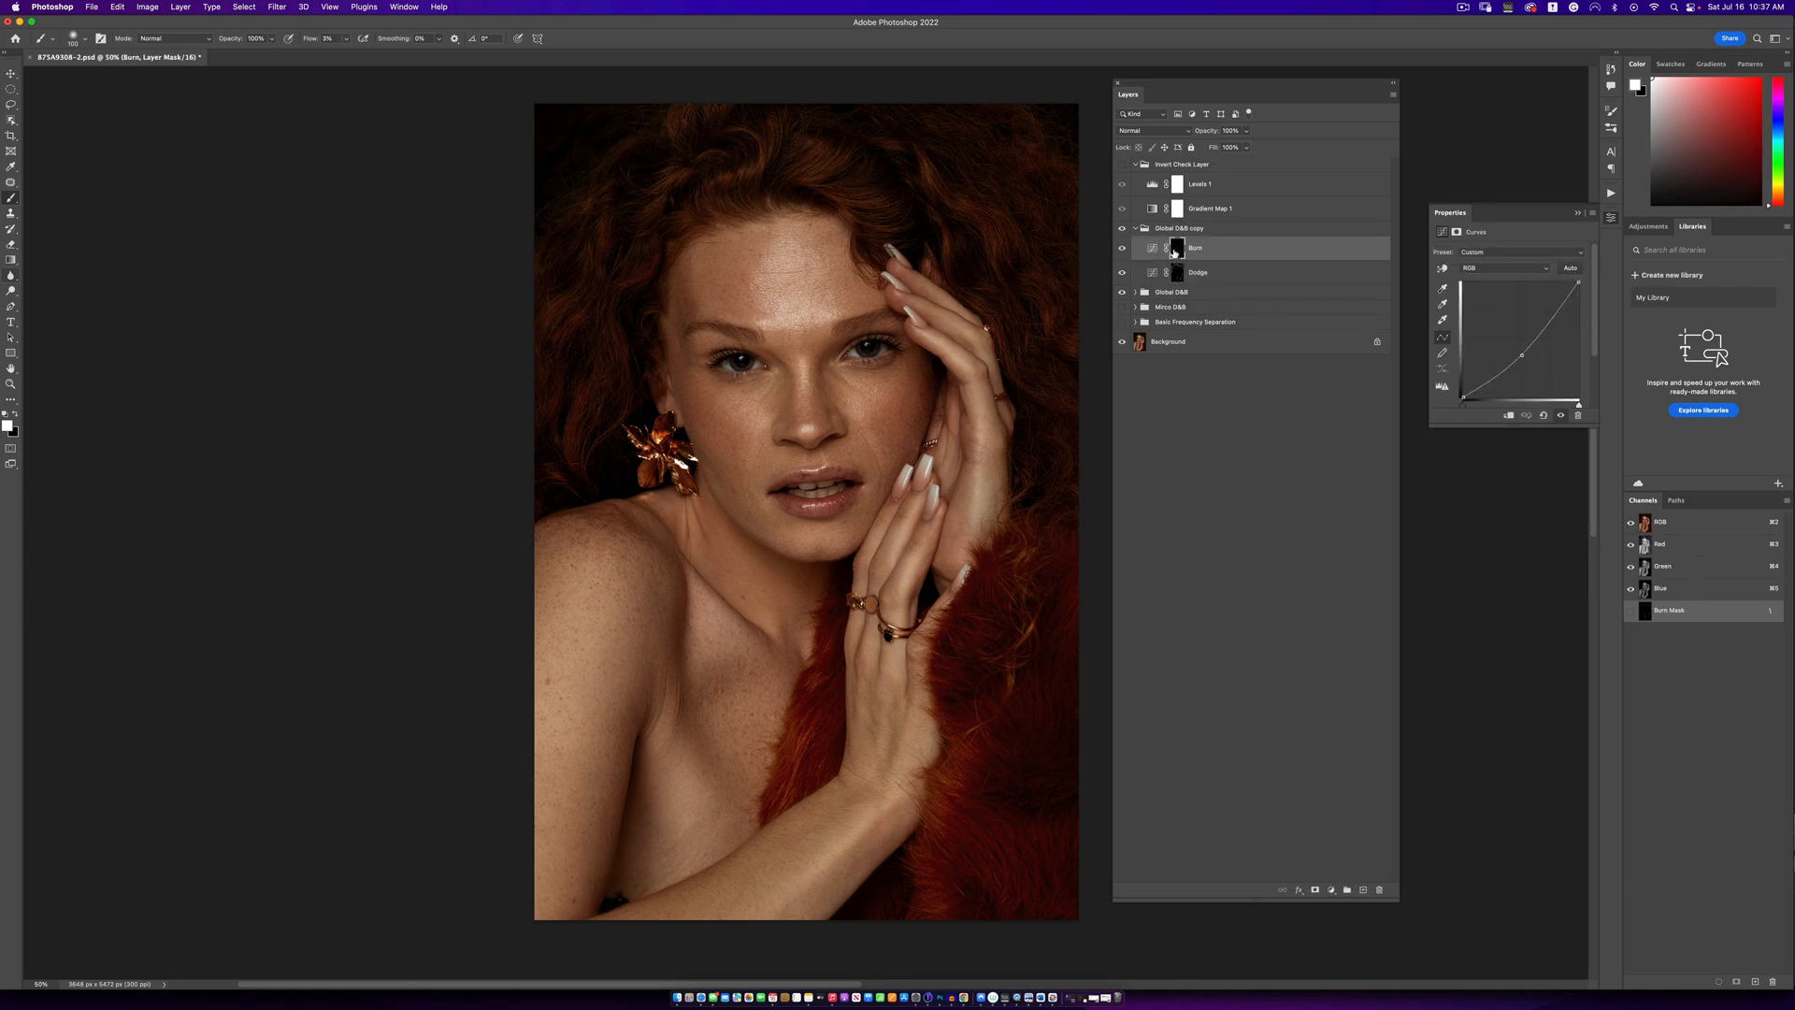
{"action": "key", "text": "bracketright"}
{"action": "key", "text": "bracketright"}
{"action": "key", "text": "bracketright"}
{"action": "key", "text": "bracketright"}
{"action": "key", "text": "bracketleft"}
{"action": "key", "text": "bracketleft"}
{"action": "key", "text": "bracketright"}
{"action": "key", "text": "bracketright"}
{"action": "key", "text": "bracketright"}
{"action": "key", "text": "bracketright"}
{"action": "key", "text": "bracketleft"}
{"action": "key", "text": "bracketright"}
{"action": "key", "text": "bracketright"}
{"action": "key", "text": "bracketright"}
{"action": "key", "text": "bracketleft"}
{"action": "key", "text": "bracketleft"}
{"action": "key", "text": "bracketleft"}
{"action": "key", "text": "bracketleft"}
{"action": "key", "text": "bracketleft"}
{"action": "key", "text": "bracketleft"}
{"action": "key", "text": "bracketright"}
- Compare the portrait with the Global D&B copy group off and on, and collapse the group
{"action": "left_click", "coordinate": [1124, 230]}
{"action": "left_click", "coordinate": [1122, 229]}
{"action": "left_click", "coordinate": [1141, 229]}
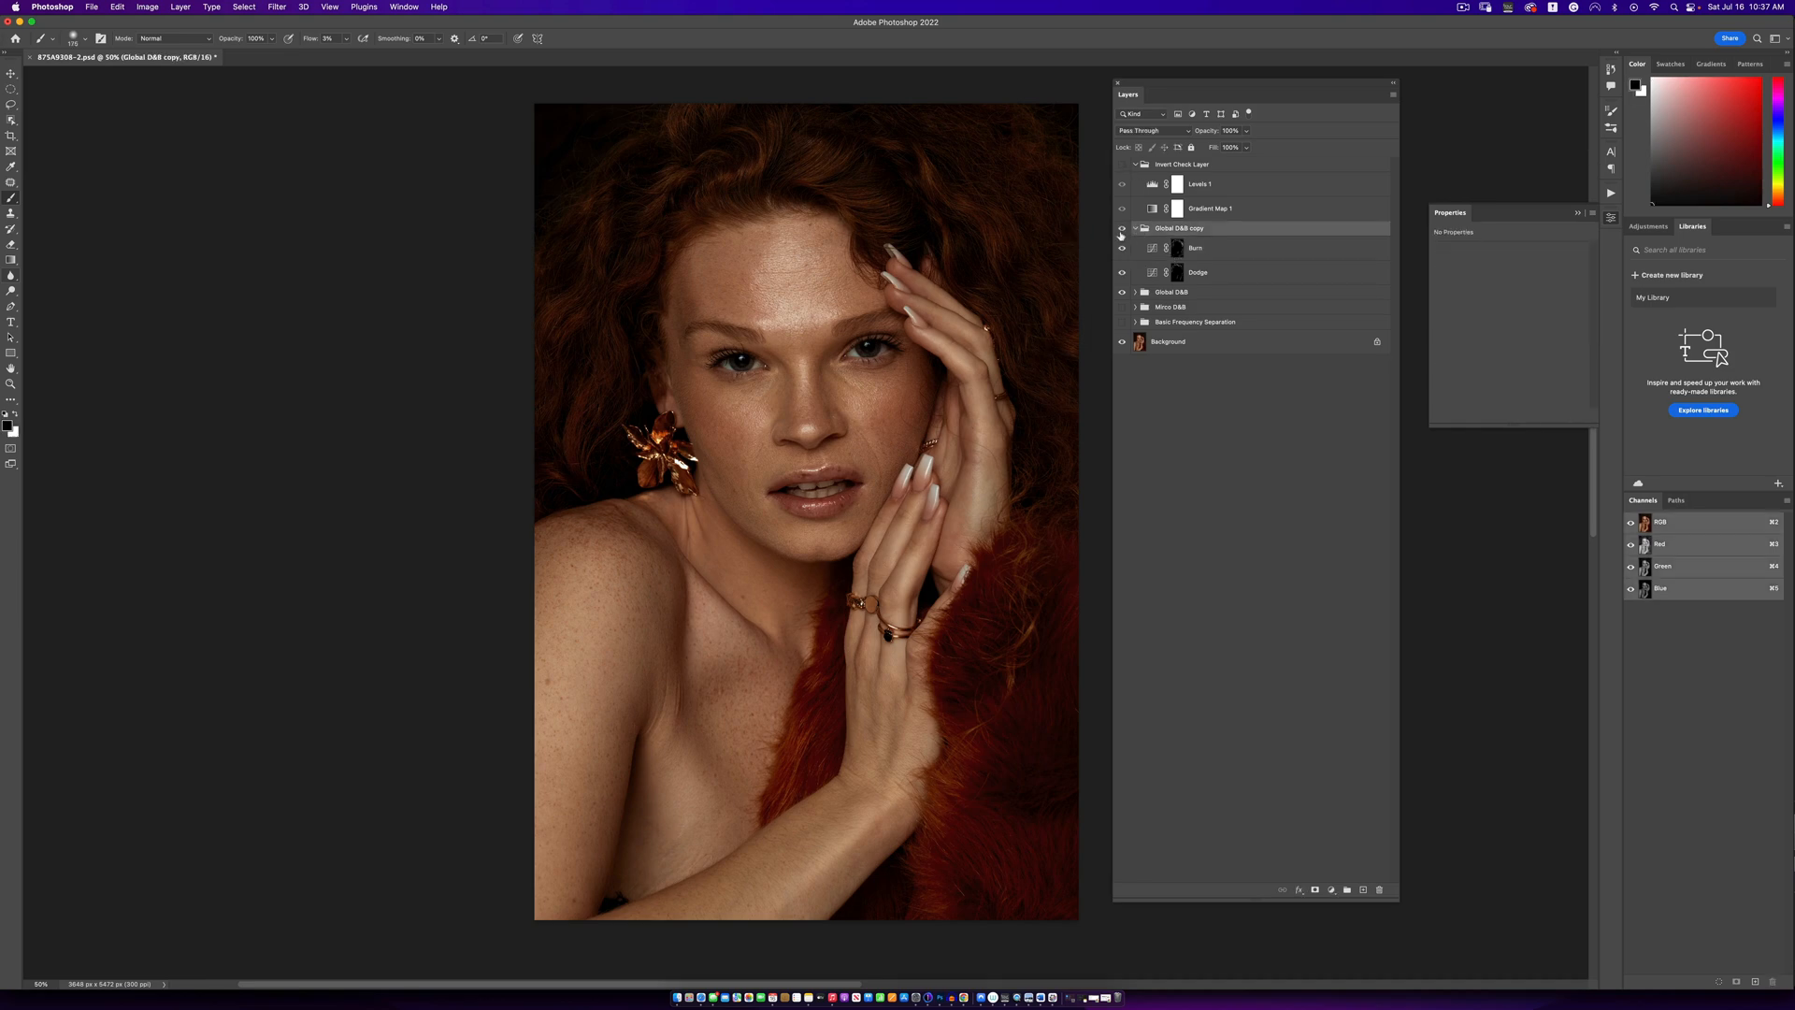
{"action": "left_click", "coordinate": [1135, 229]}
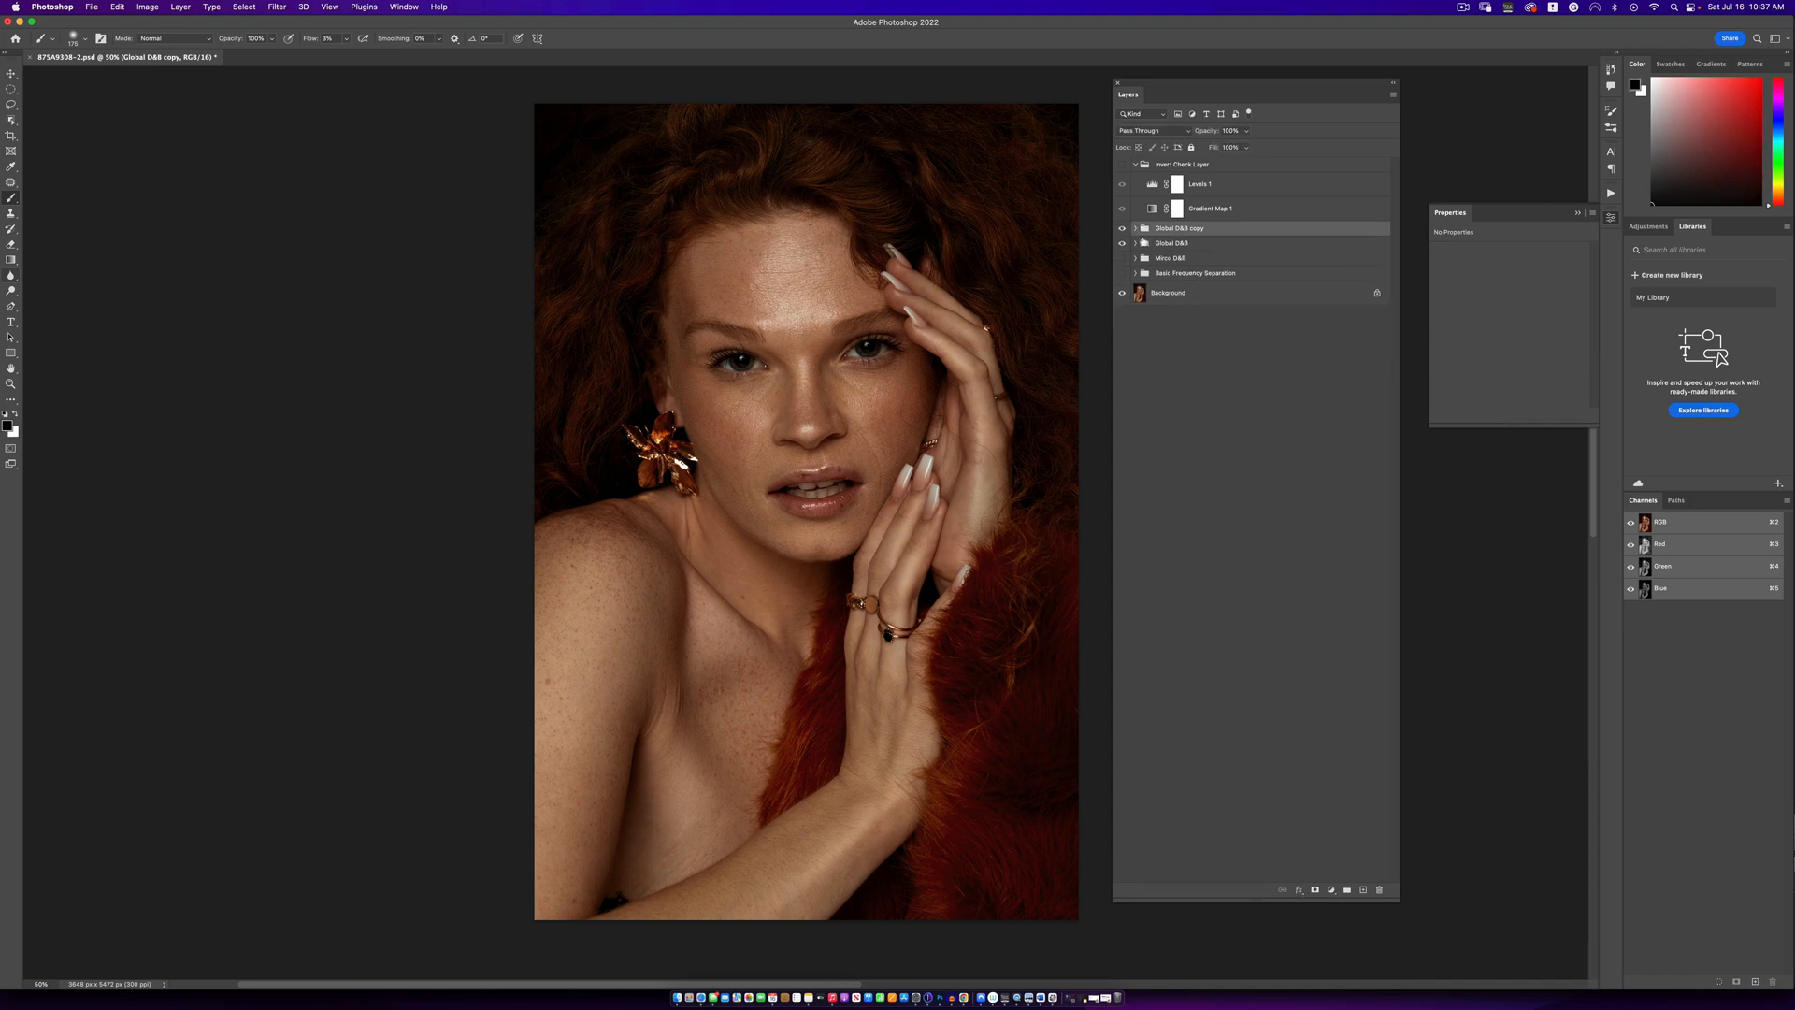
- Duplicate the Global D&B copy group and check the portrait at different magnifications
{"action": "key", "text": "super+j"}
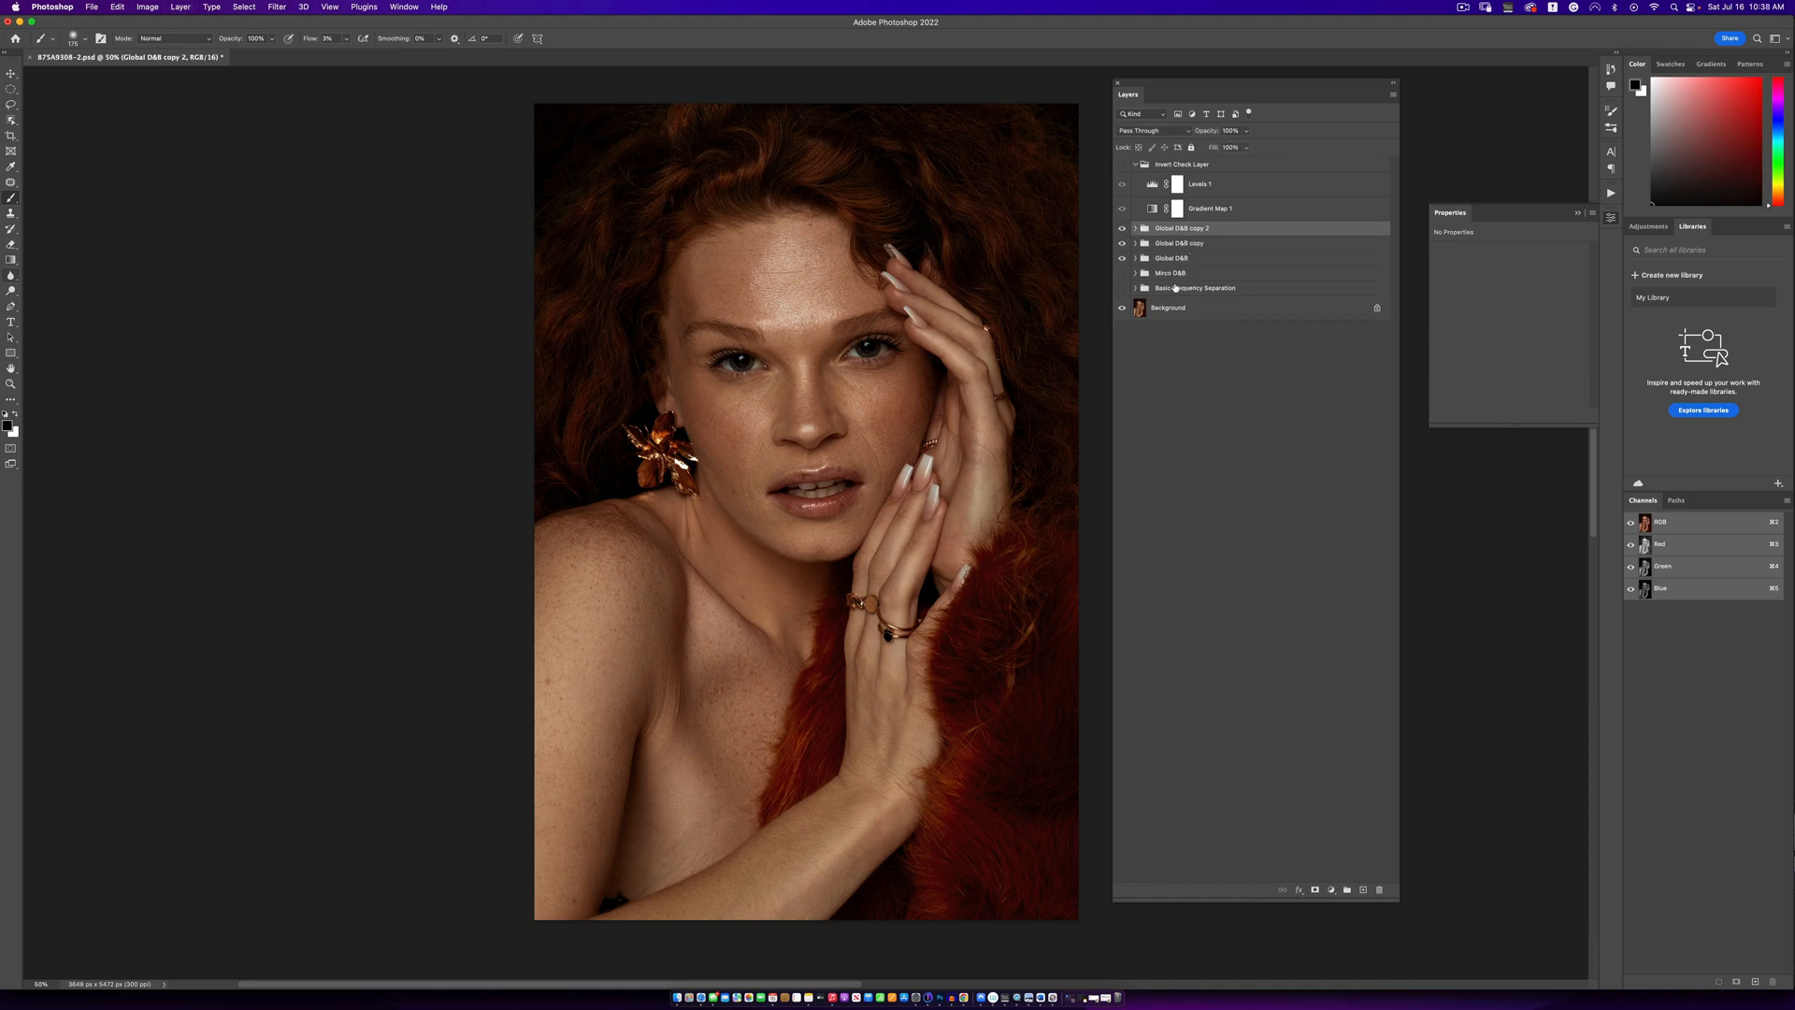
{"action": "key", "text": "z"}
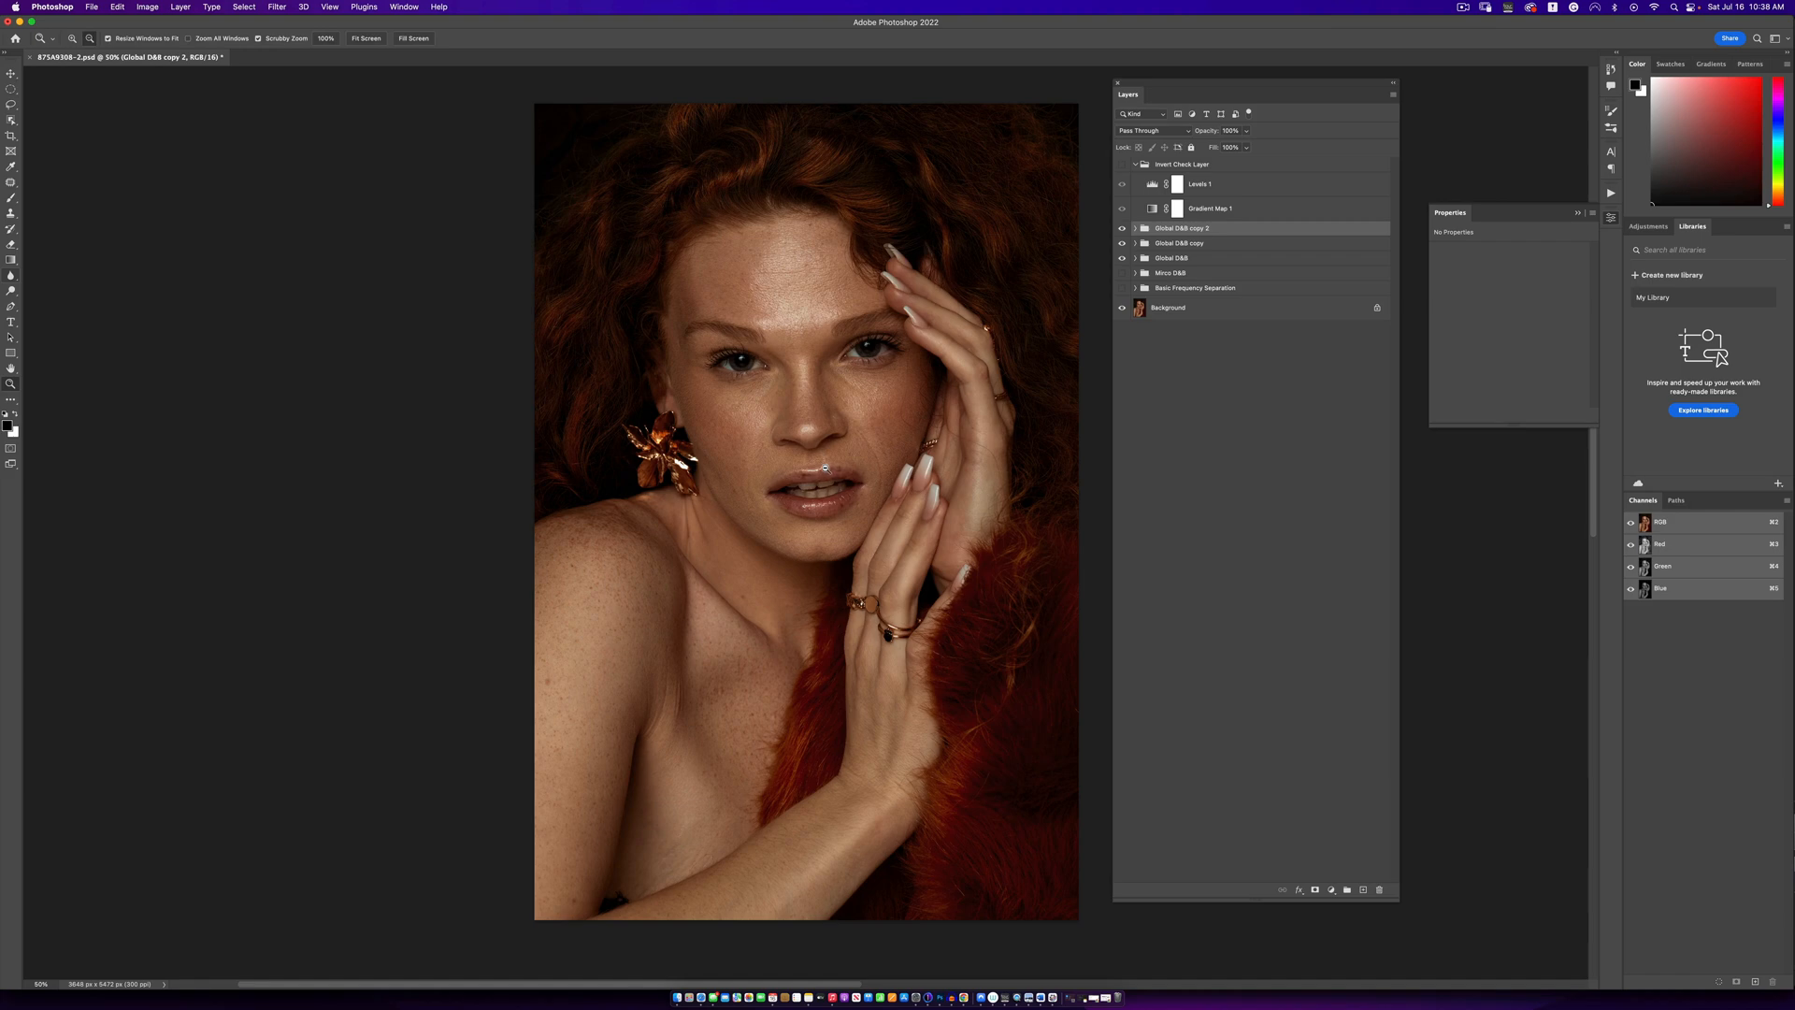
{"action": "left_click", "coordinate": [826, 467], "text": "alt"}
{"action": "left_click", "coordinate": [826, 467], "text": "alt"}
{"action": "left_click", "coordinate": [825, 468], "text": "alt"}
{"action": "left_click", "coordinate": [831, 471]}
{"action": "left_click", "coordinate": [831, 471]}
{"action": "left_click", "coordinate": [831, 471]}
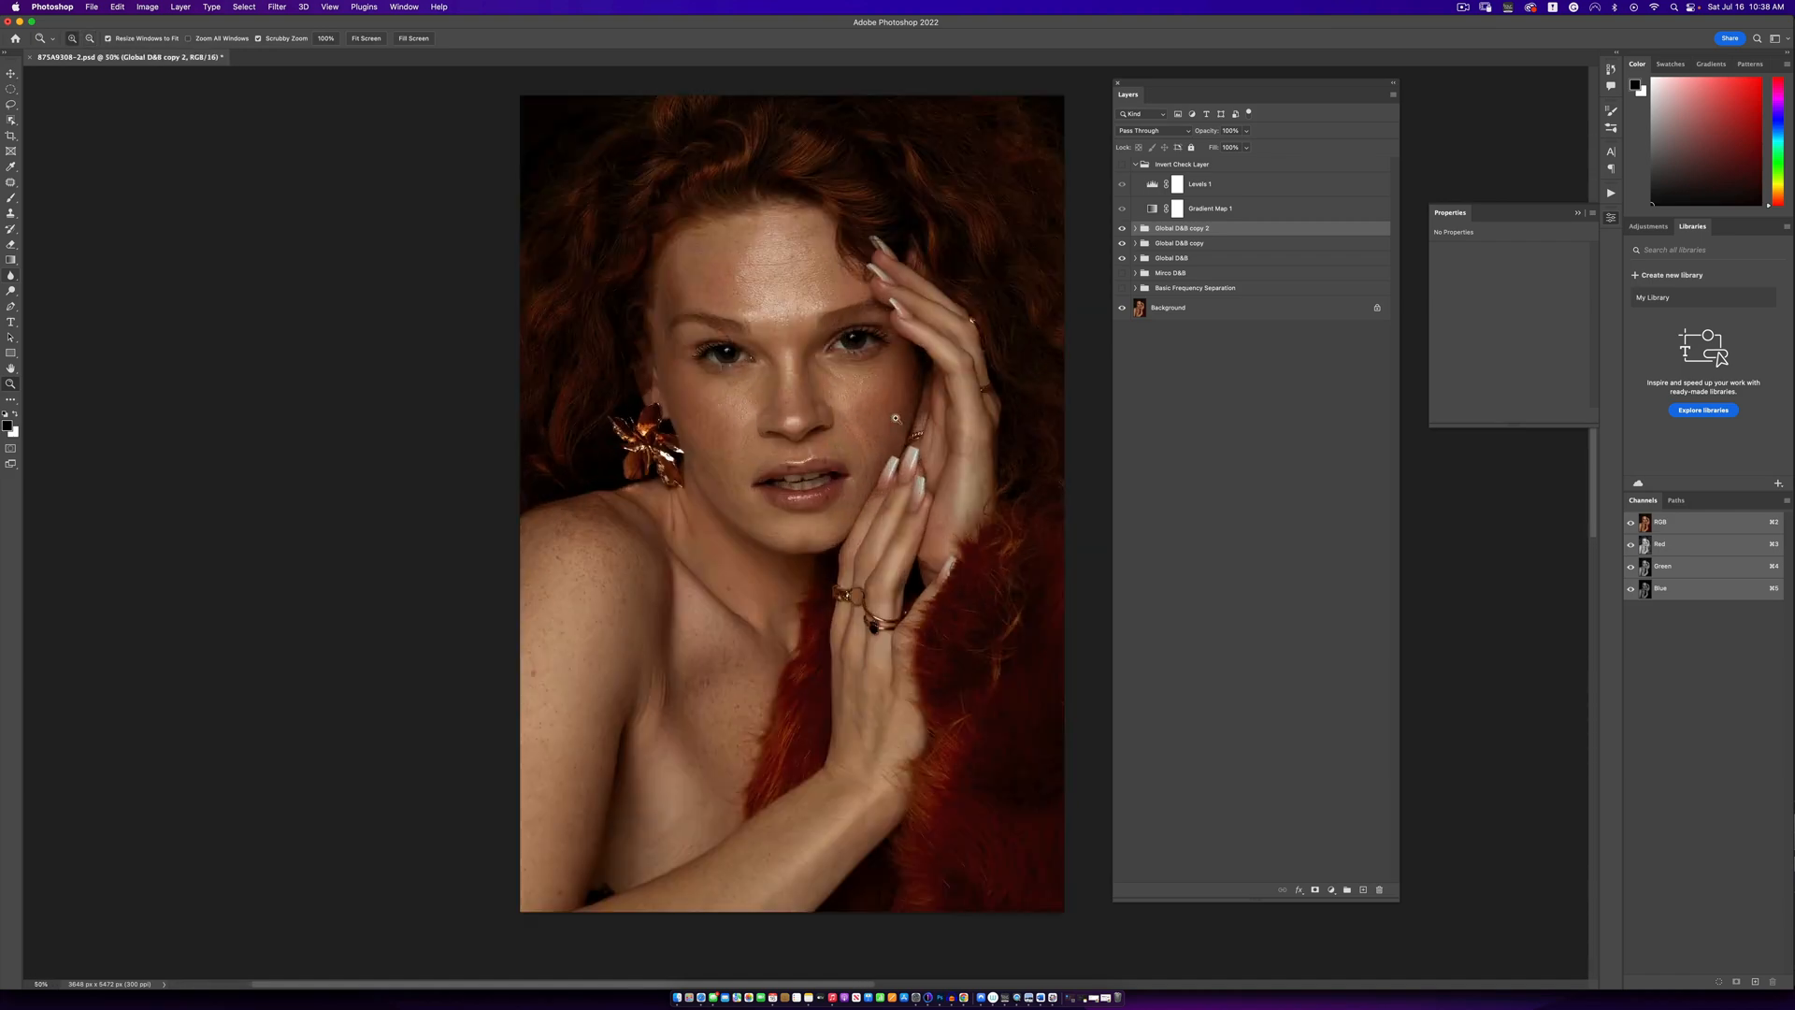
{"action": "key", "text": "b"}
- Inspect the Dodge layer and its opacity setting in the Global D&B copy 2 group, and collapse the group
{"action": "left_click", "coordinate": [1136, 229]}
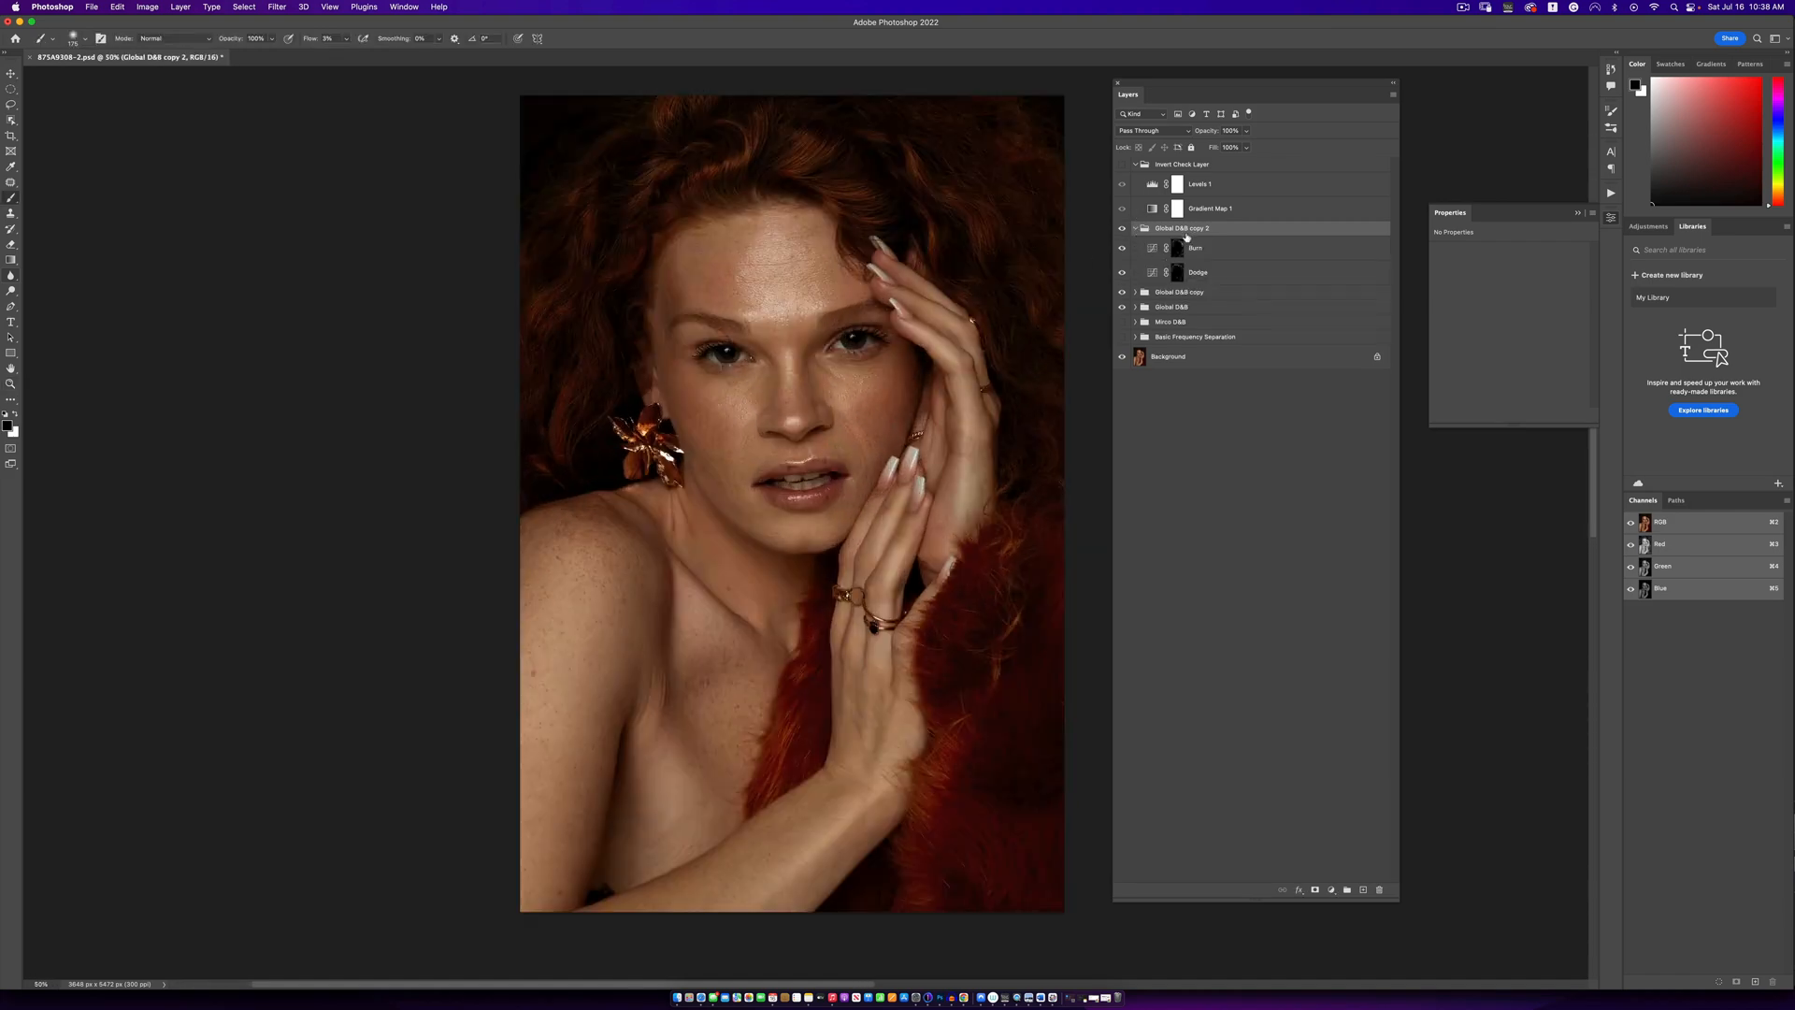
{"action": "left_click", "coordinate": [1175, 271]}
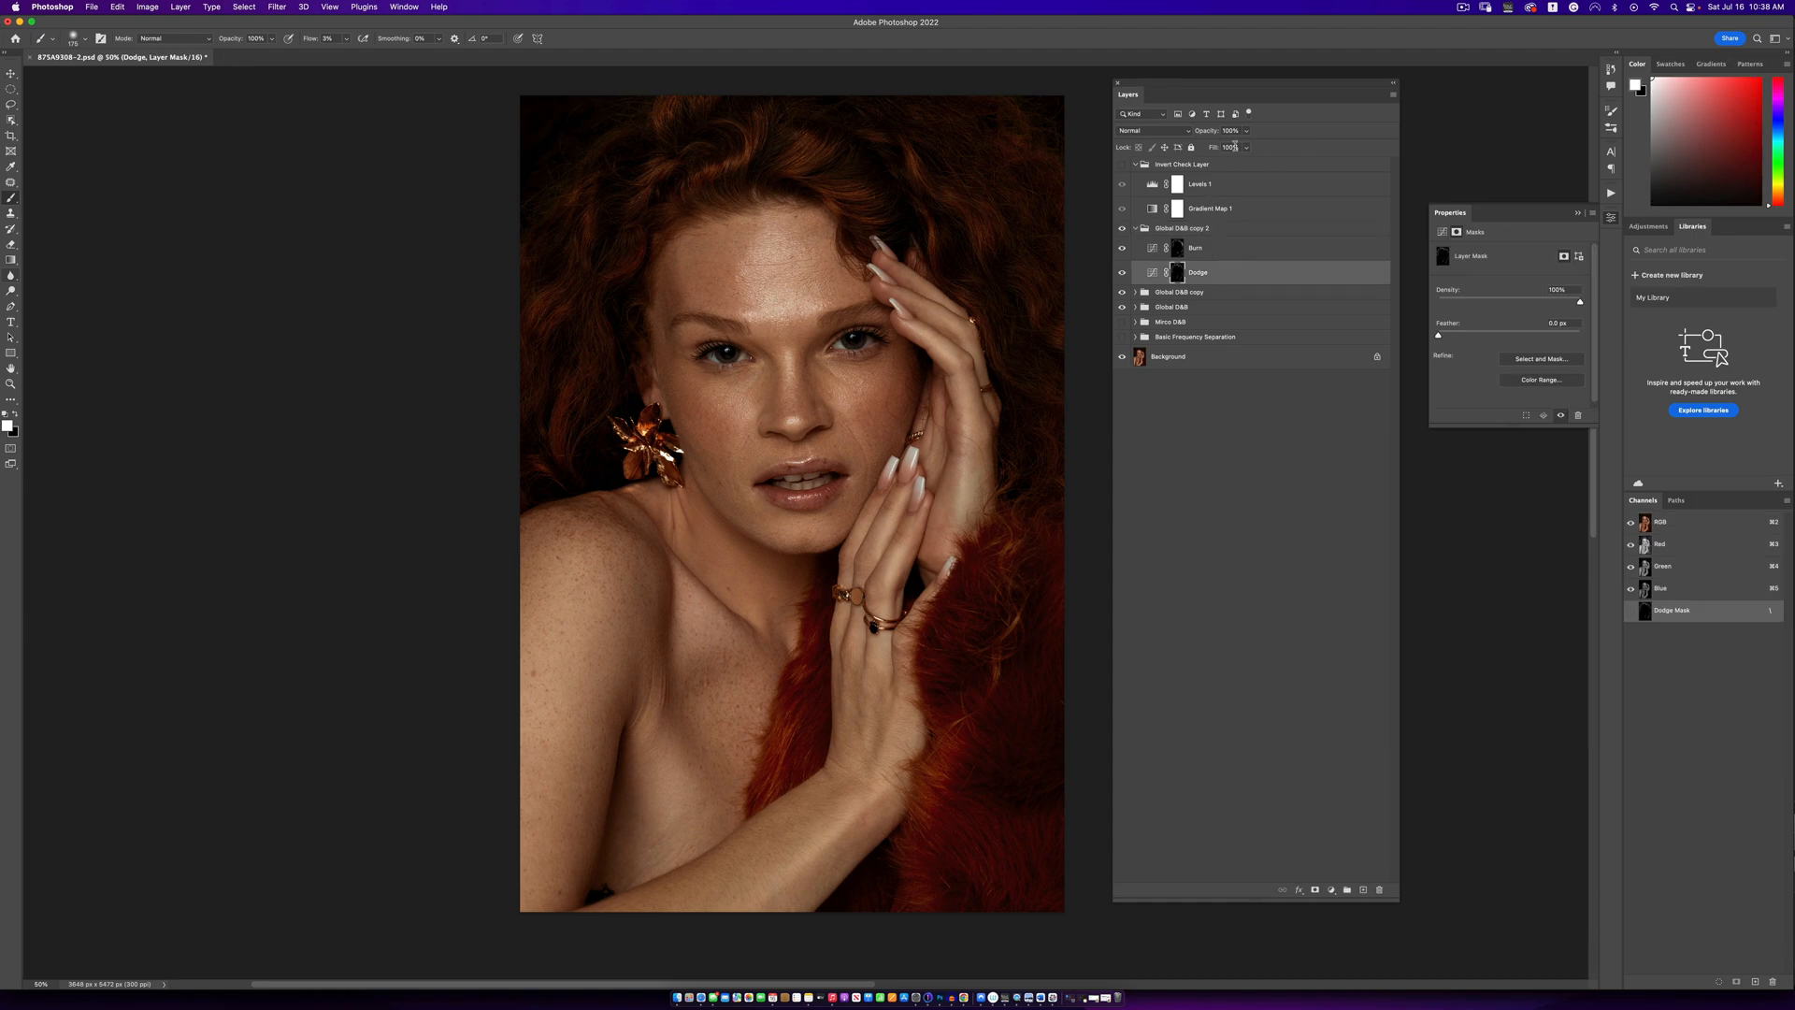
{"action": "left_click", "coordinate": [1246, 131]}
{"action": "left_click_drag", "start_coordinate": [1235, 147], "coordinate": [1219, 152]}
{"action": "left_click", "coordinate": [1142, 229]}
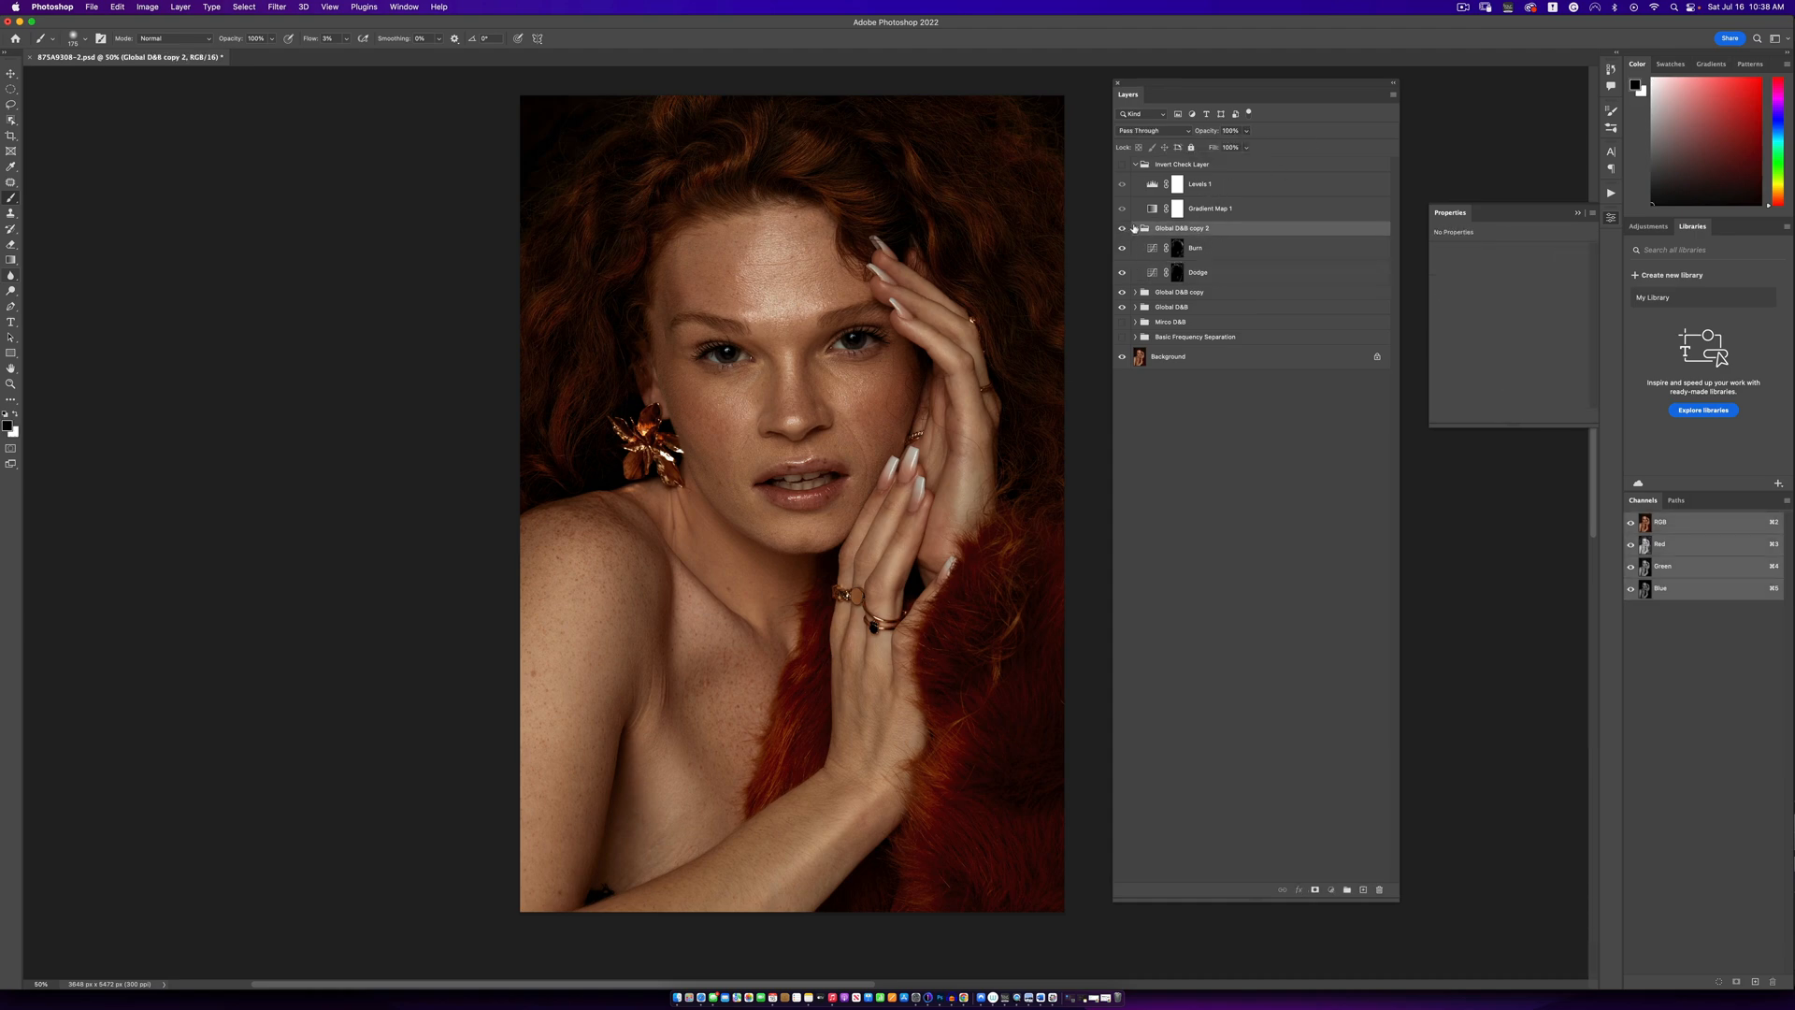
{"action": "left_click", "coordinate": [1135, 228]}
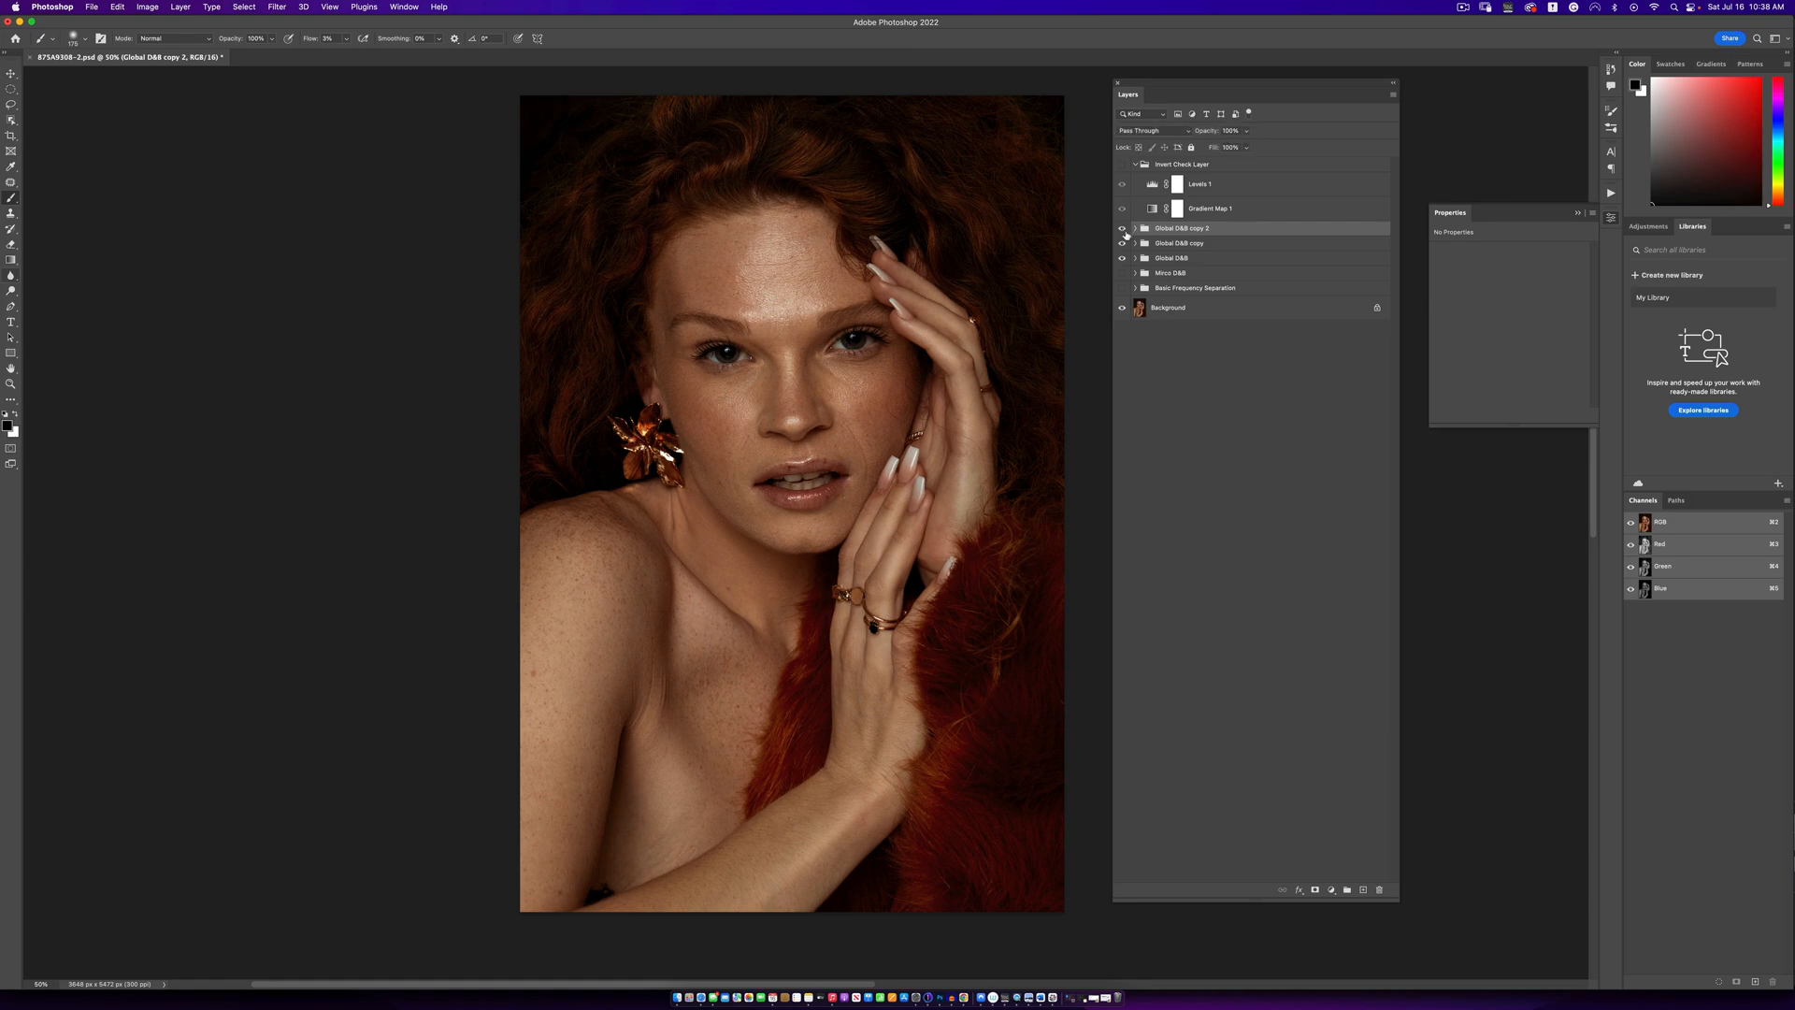
- Check the portrait at a distance and show the Mirco D&B and Basic Frequency Separation groups again
{"action": "key", "text": "z"}
{"action": "left_click", "coordinate": [848, 376], "text": "alt"}
{"action": "left_click", "coordinate": [848, 376], "text": "alt"}
{"action": "left_click", "coordinate": [847, 376], "text": "alt"}
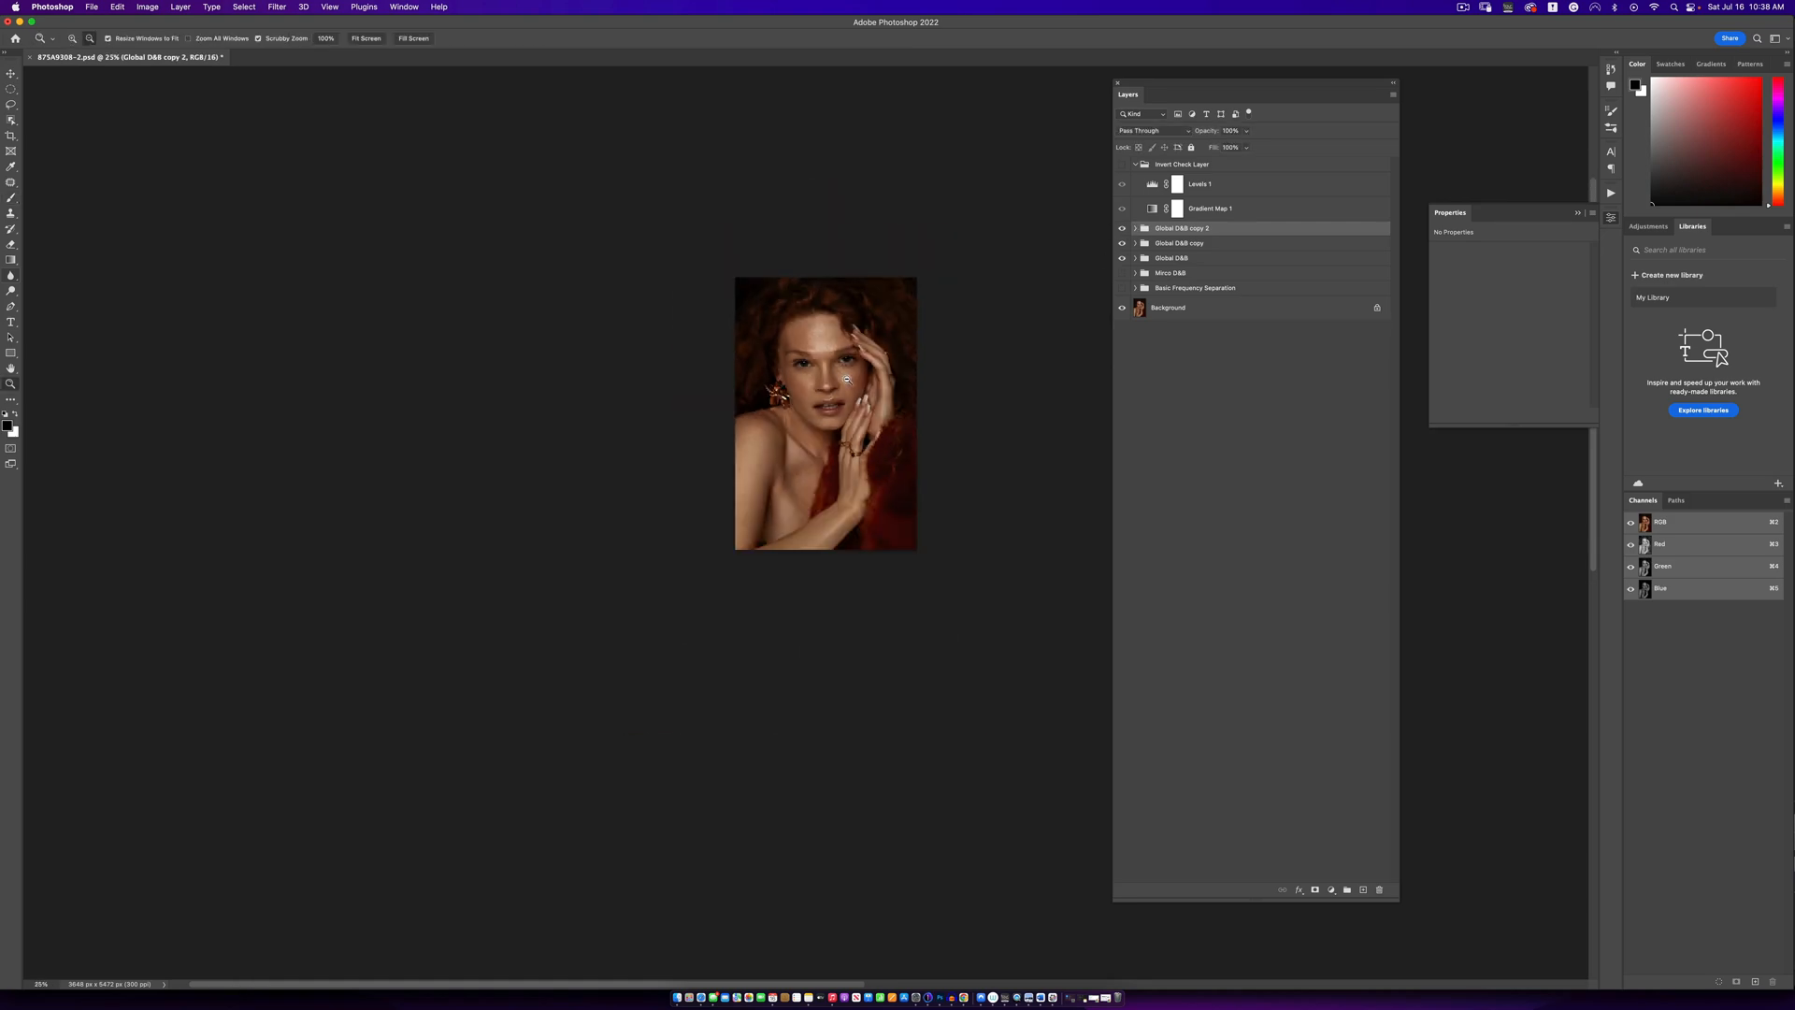
{"action": "left_click", "coordinate": [842, 381]}
{"action": "left_click", "coordinate": [842, 382]}
{"action": "left_click", "coordinate": [842, 381]}
{"action": "key", "text": "b"}
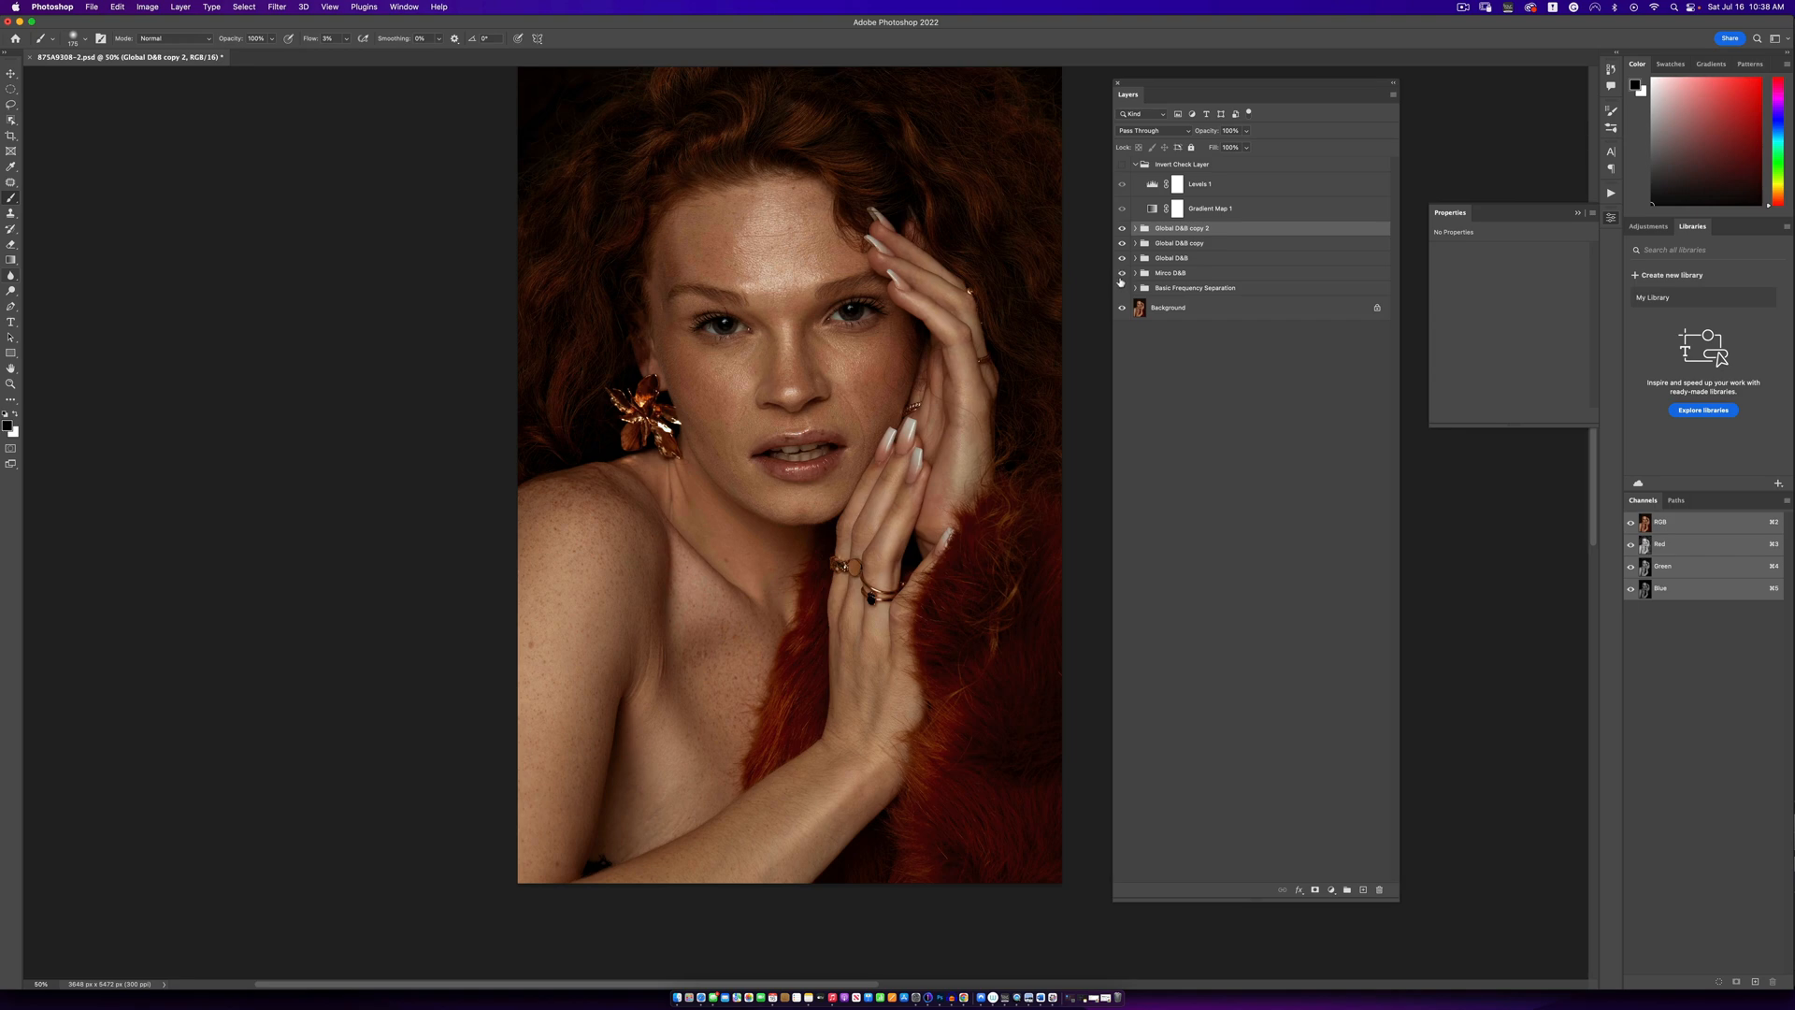
- Compare the original portrait with the full retouch at reduced magnification by switching all layers above the Background off and on
{"action": "key", "text": "z"}
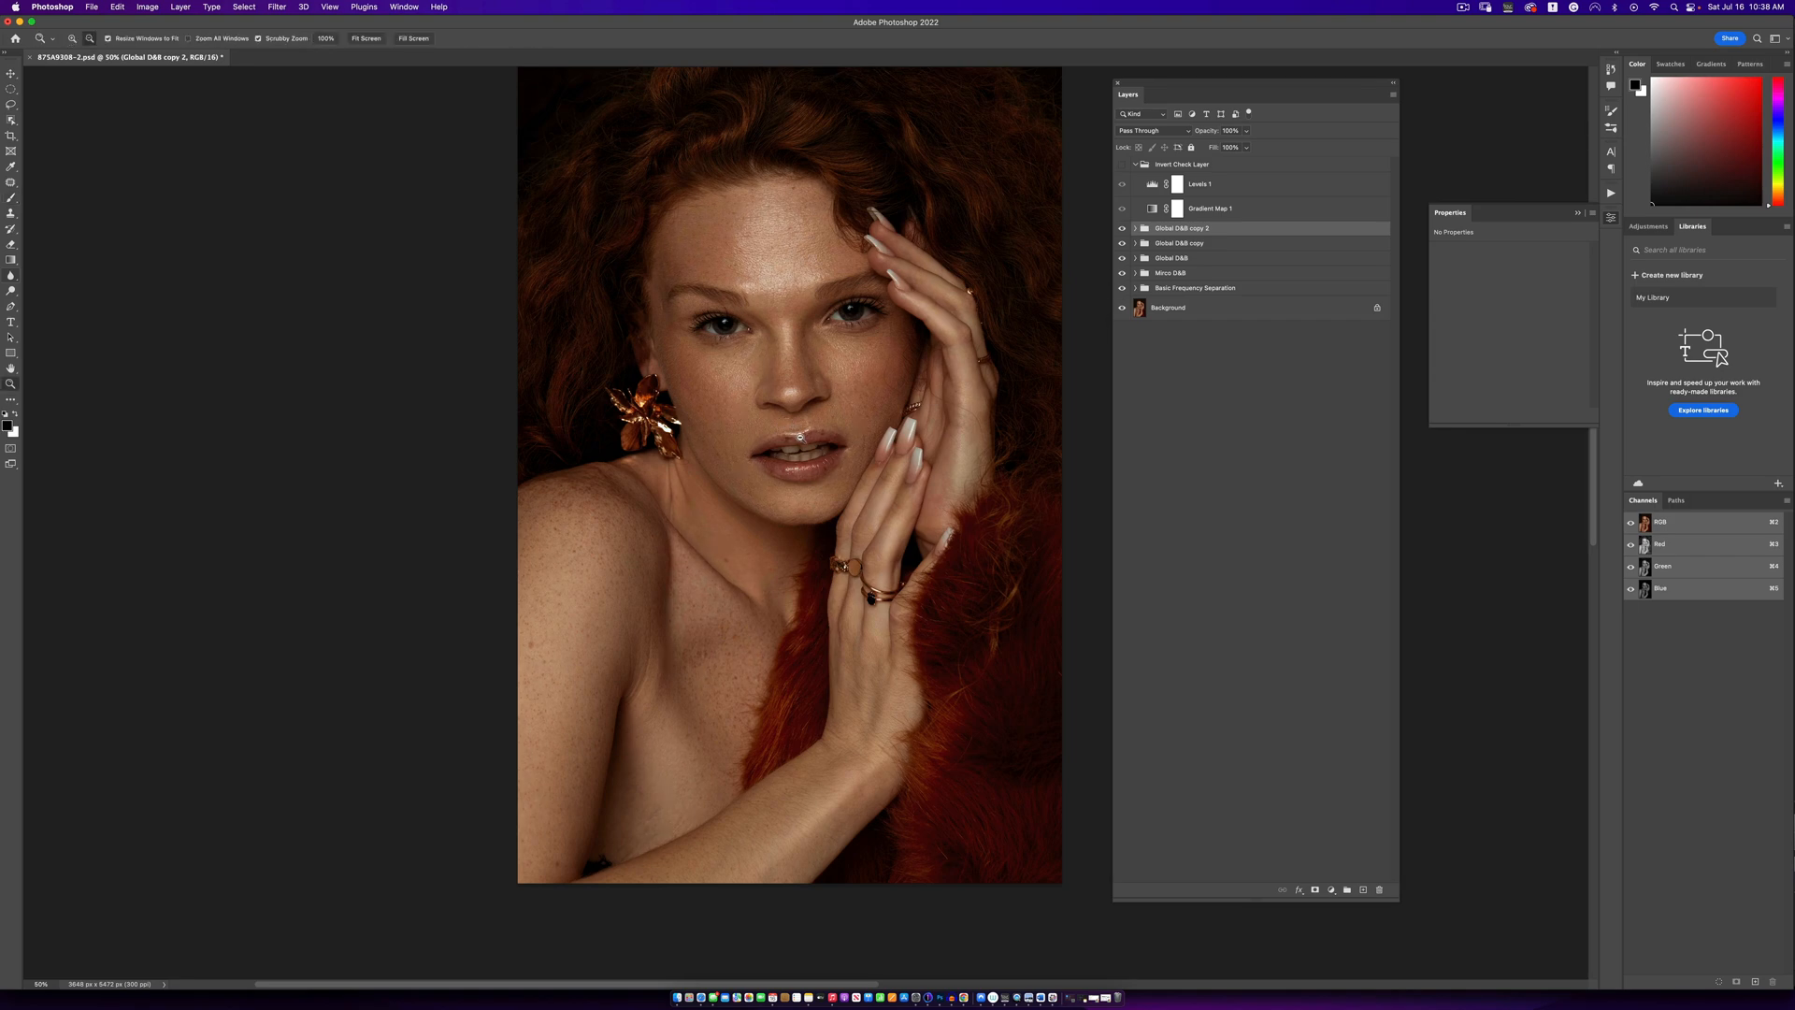
{"action": "left_click", "coordinate": [802, 437], "text": "alt"}
{"action": "left_click", "coordinate": [802, 437], "text": "alt"}
{"action": "left_click", "coordinate": [802, 436], "text": "alt"}
{"action": "left_click", "coordinate": [802, 374]}
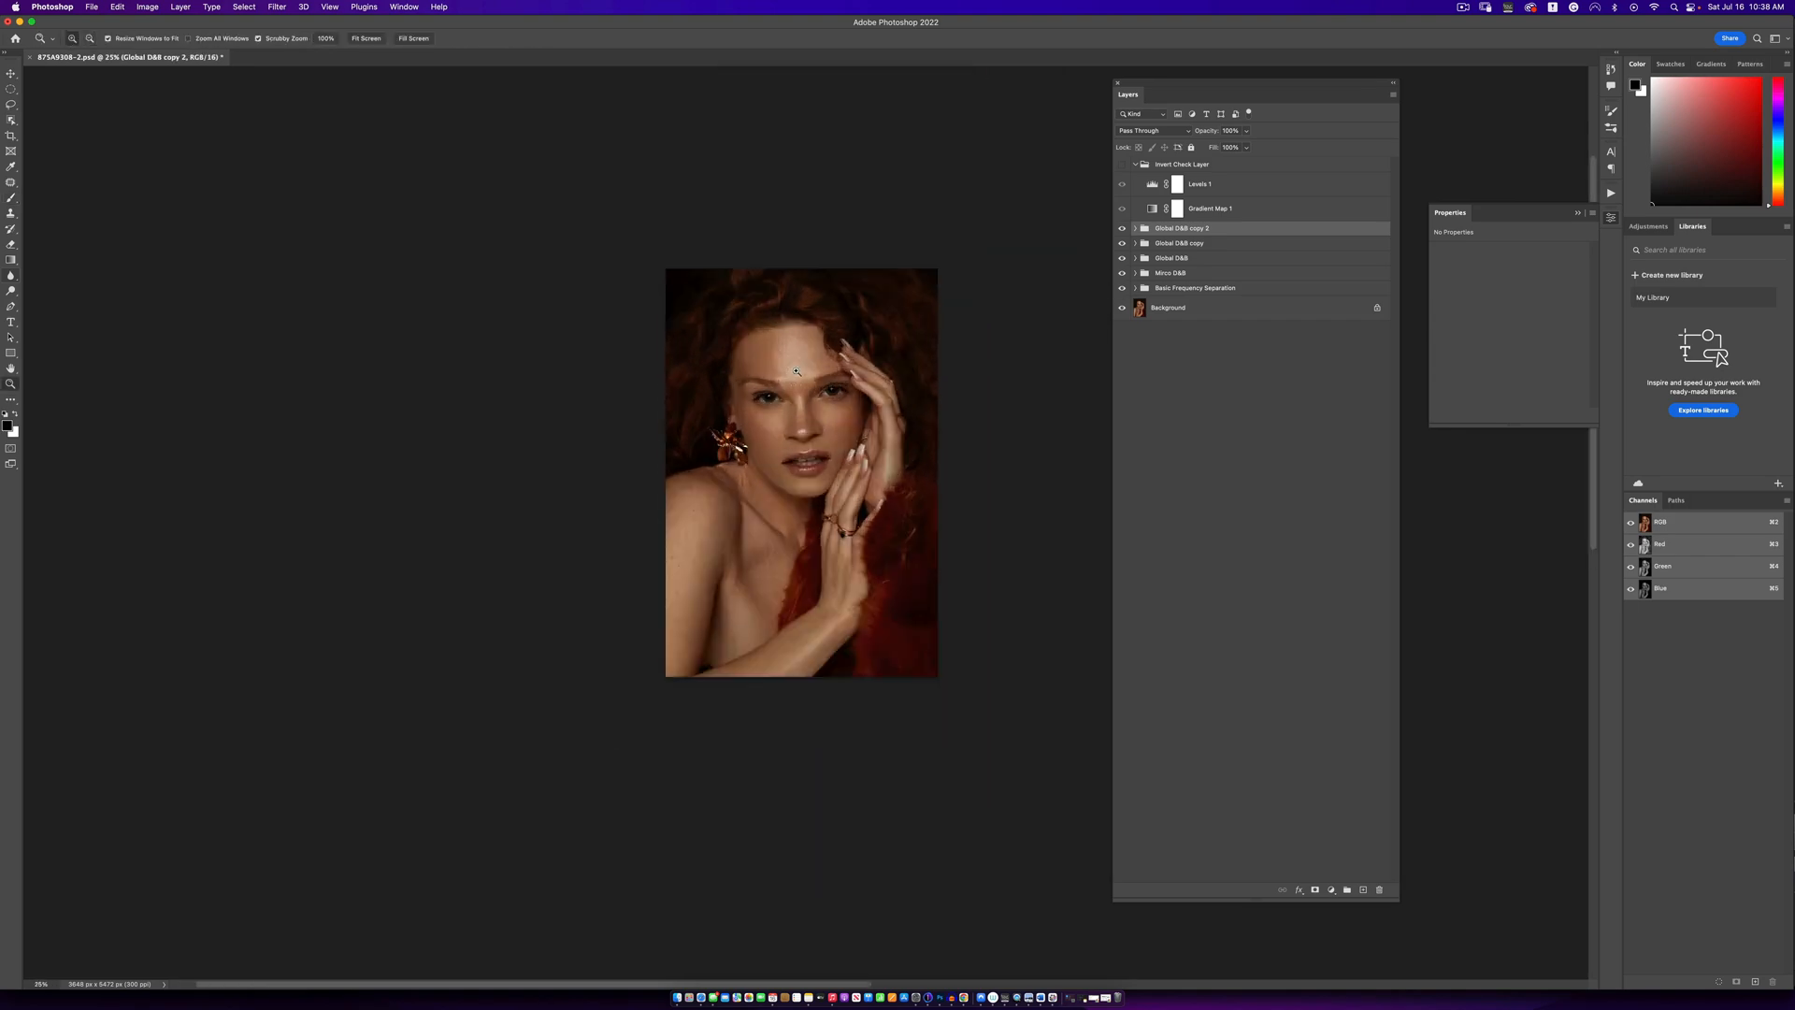
{"action": "left_click", "coordinate": [802, 374]}
{"action": "left_click", "coordinate": [802, 374]}
{"action": "left_click", "coordinate": [815, 375], "text": "alt"}
{"action": "key", "text": "b"}
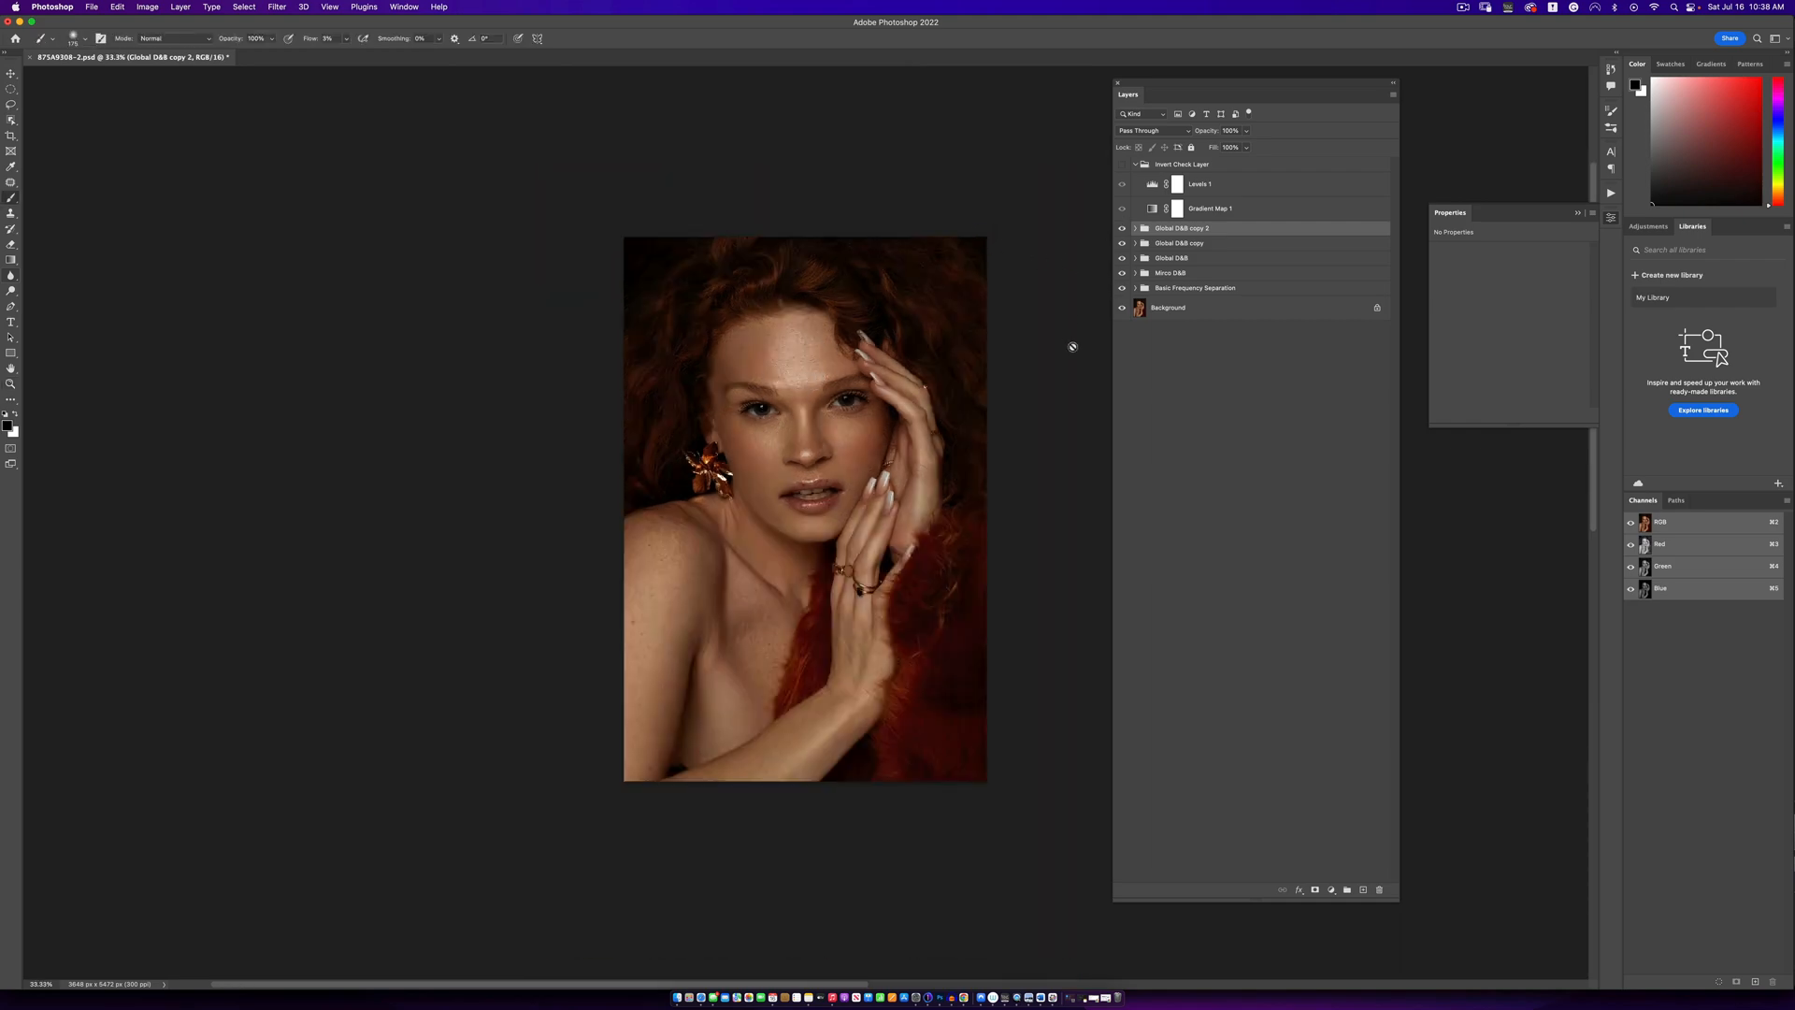
{"action": "left_click", "coordinate": [1123, 308], "text": "alt"}
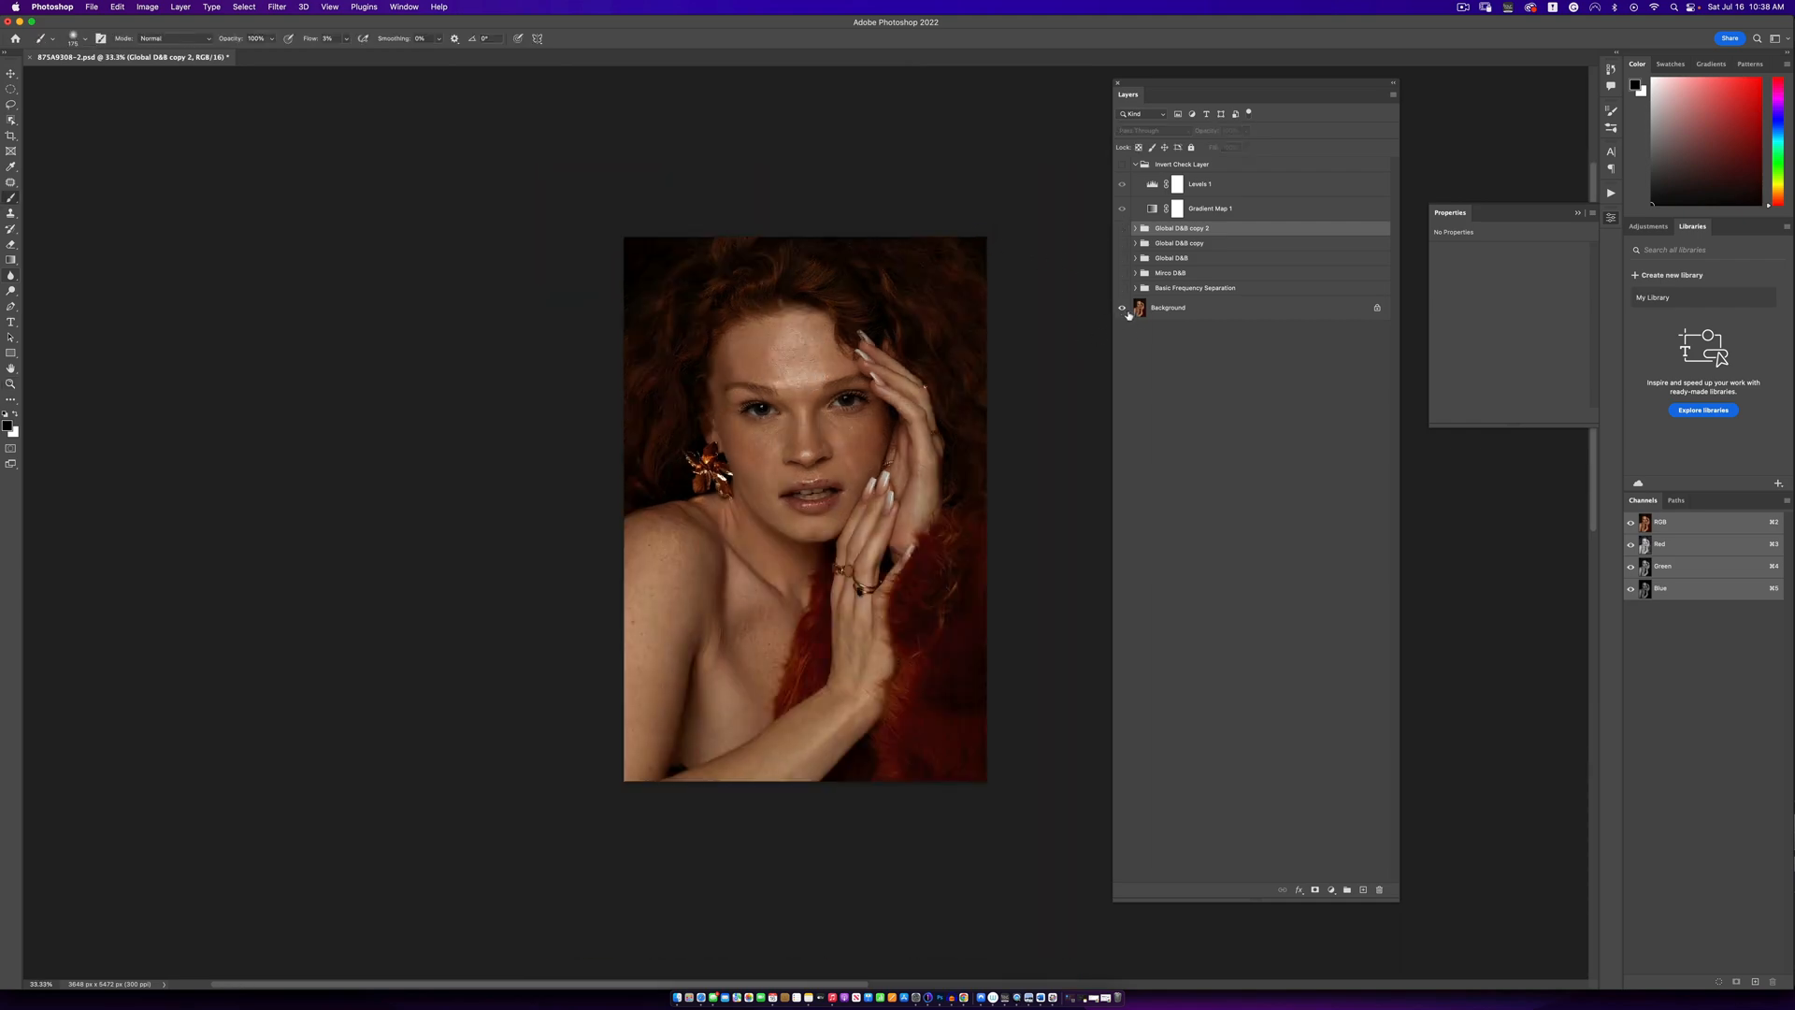
{"action": "left_click", "coordinate": [1126, 311], "text": "alt"}
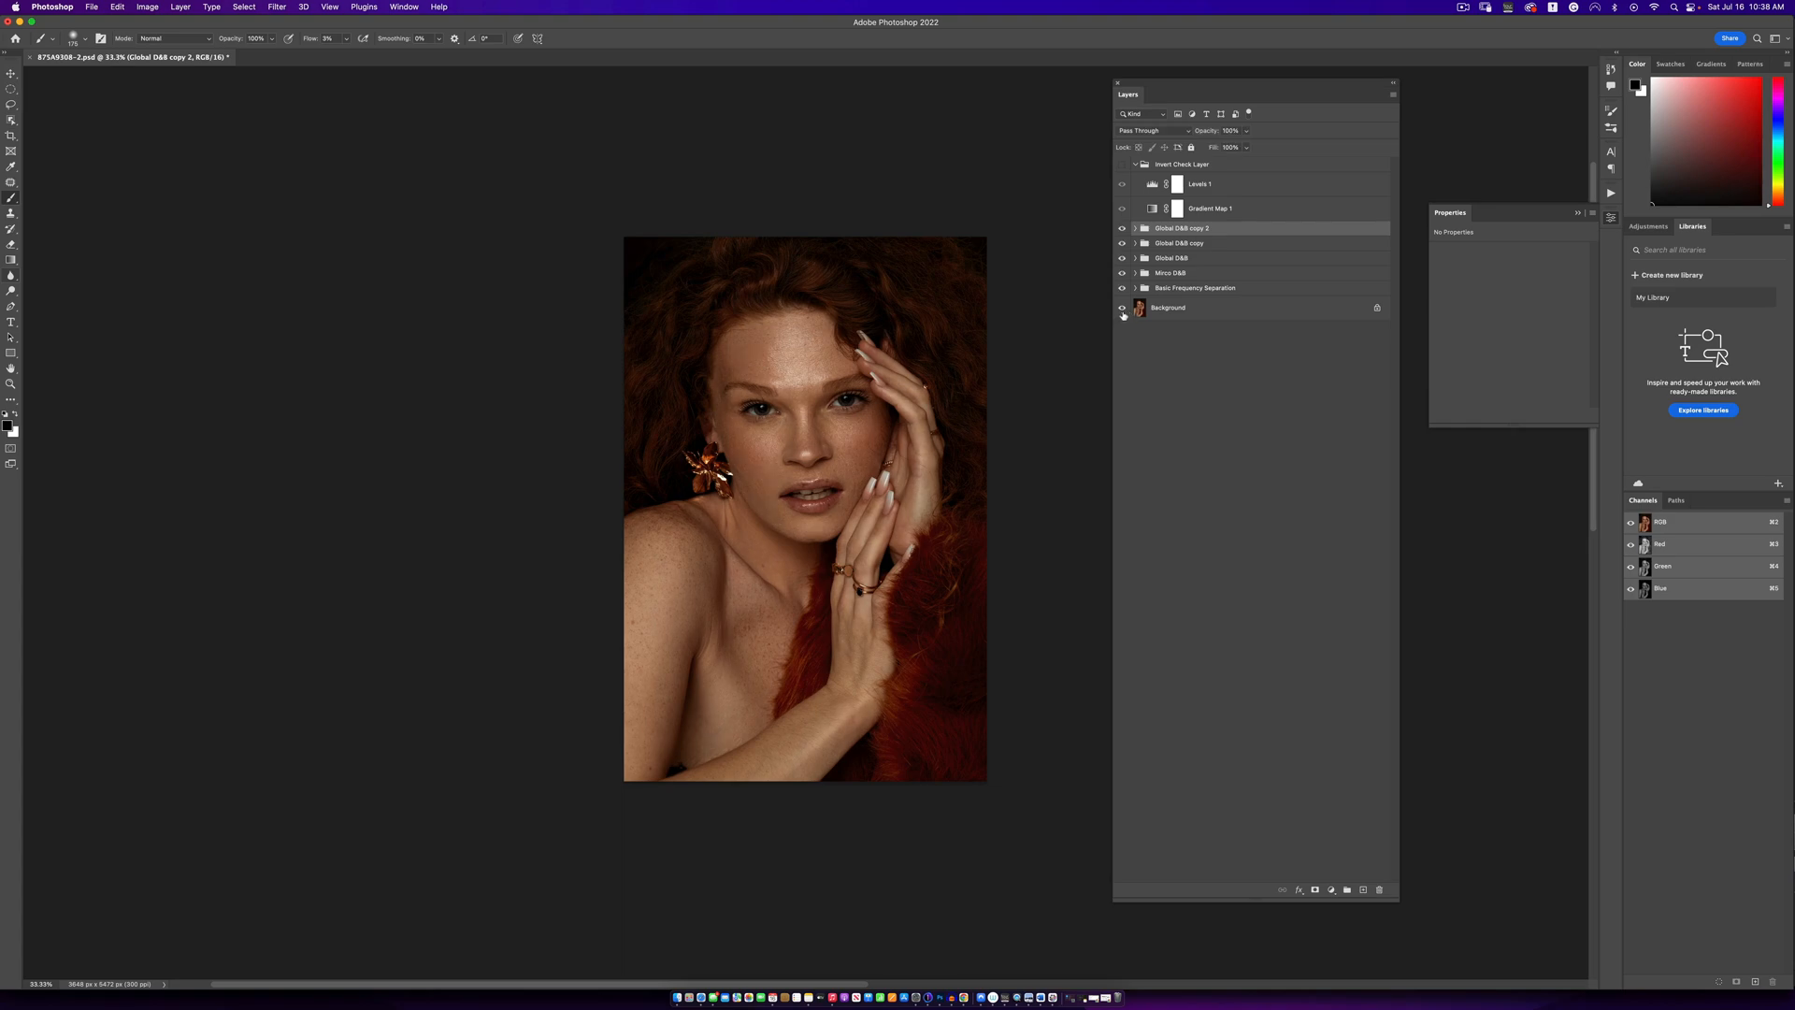
{"action": "left_click", "coordinate": [1123, 308], "text": "alt"}
{"action": "left_click", "coordinate": [1123, 308], "text": "alt"}
{"action": "left_click", "coordinate": [1123, 315], "text": "alt"}
{"action": "left_click", "coordinate": [1123, 315], "text": "alt"}
- Add a Curves adjustment layer above the Global D&B copy 2 group
{"action": "left_click", "coordinate": [1325, 890]}
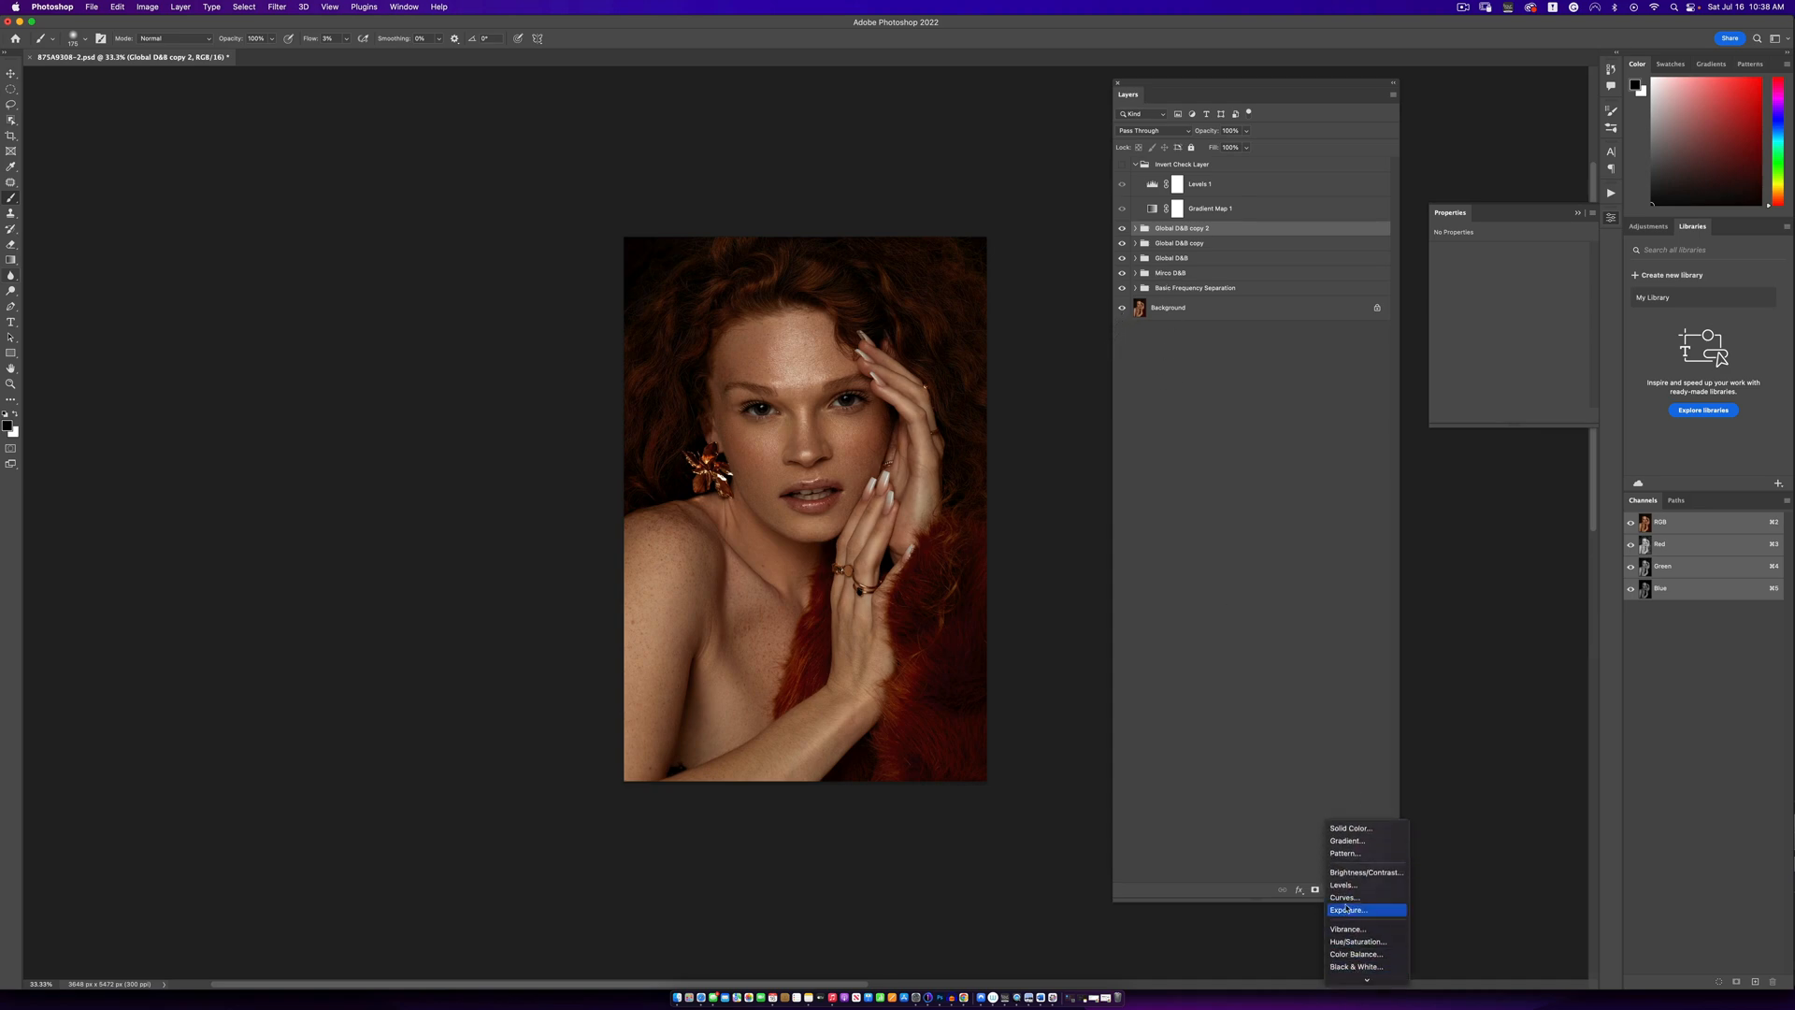
{"action": "left_click", "coordinate": [1344, 896]}
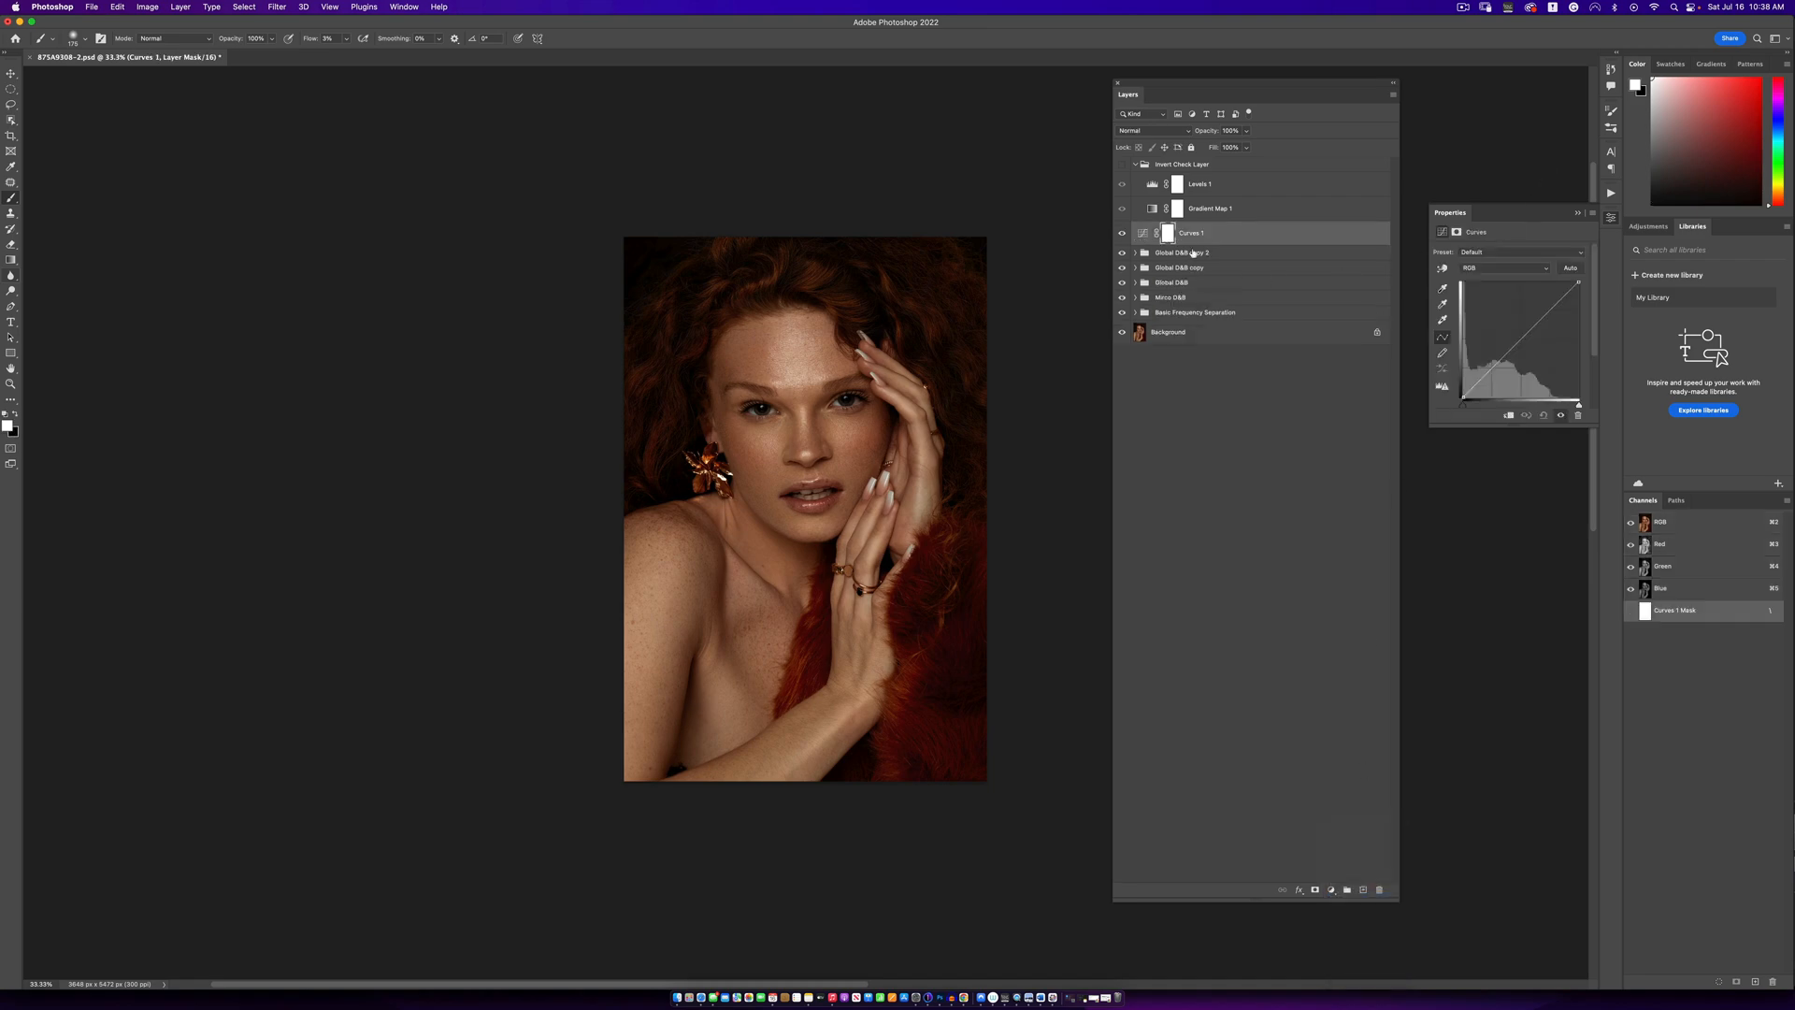
- Delete the Curves 1 adjustment layer above the Global D&B copy 2 group
{"action": "left_click", "coordinate": [1611, 193]}
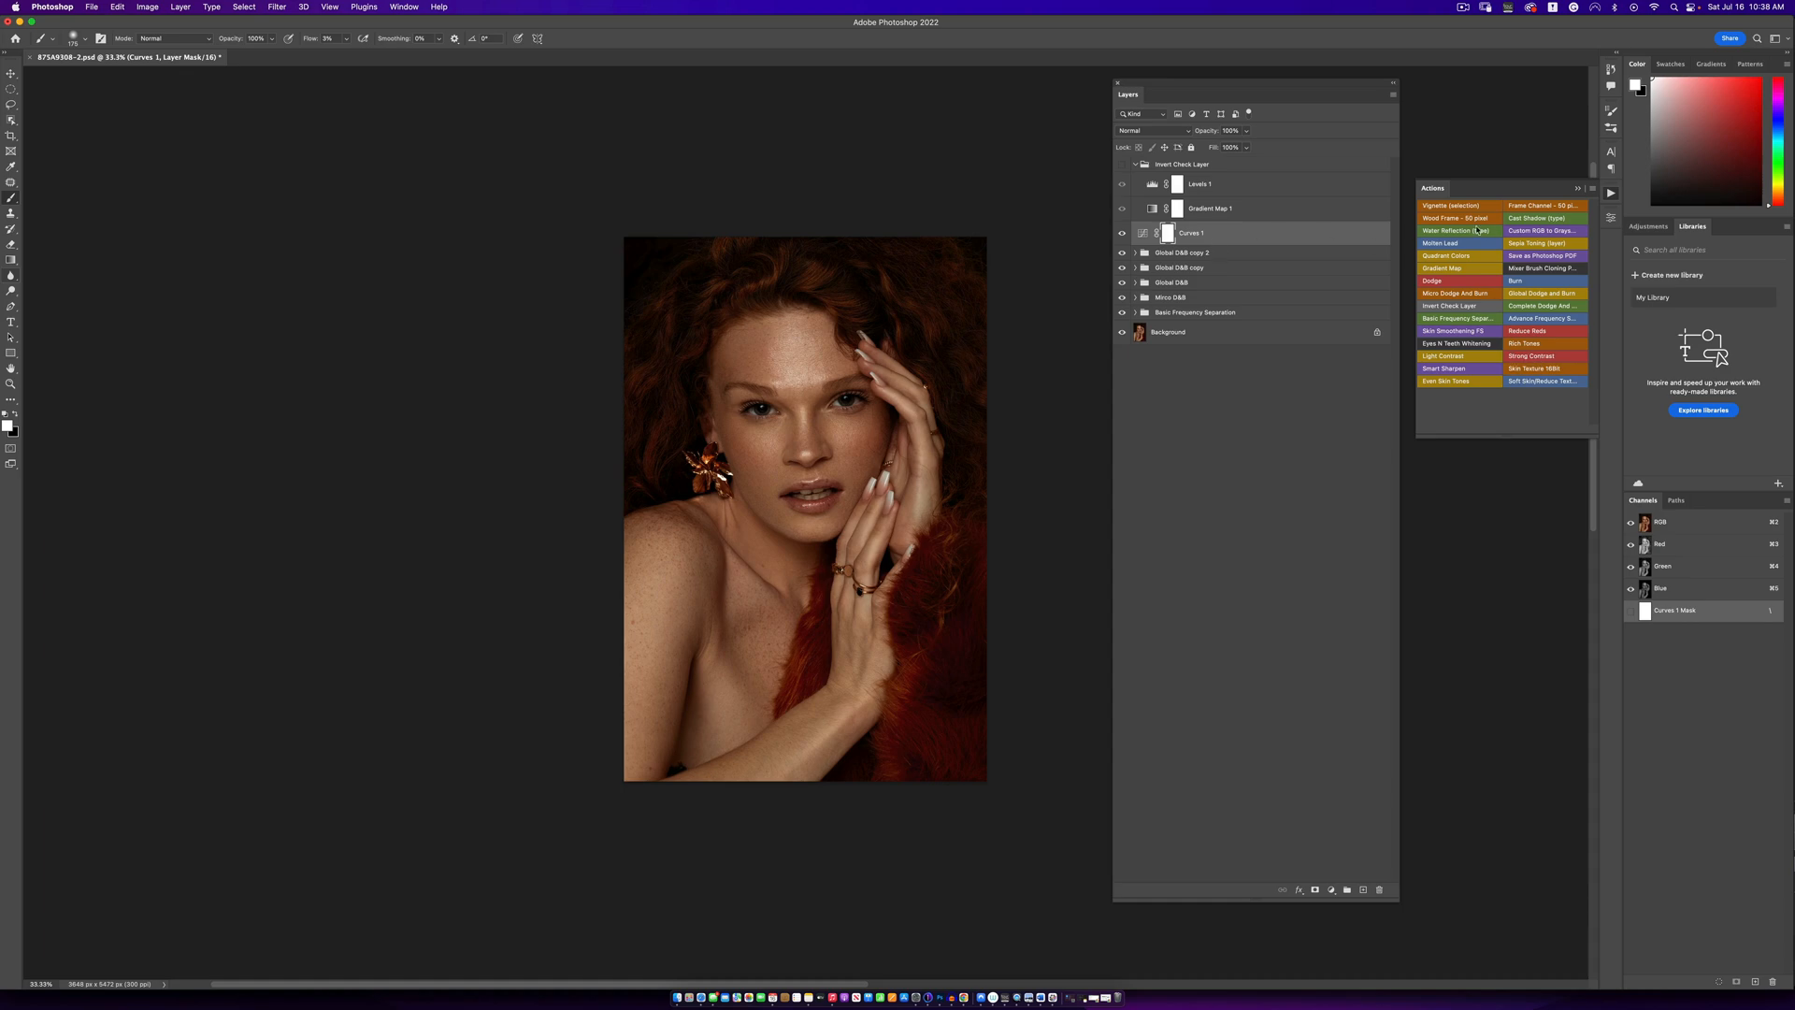
{"action": "double_click", "coordinate": [1144, 237]}
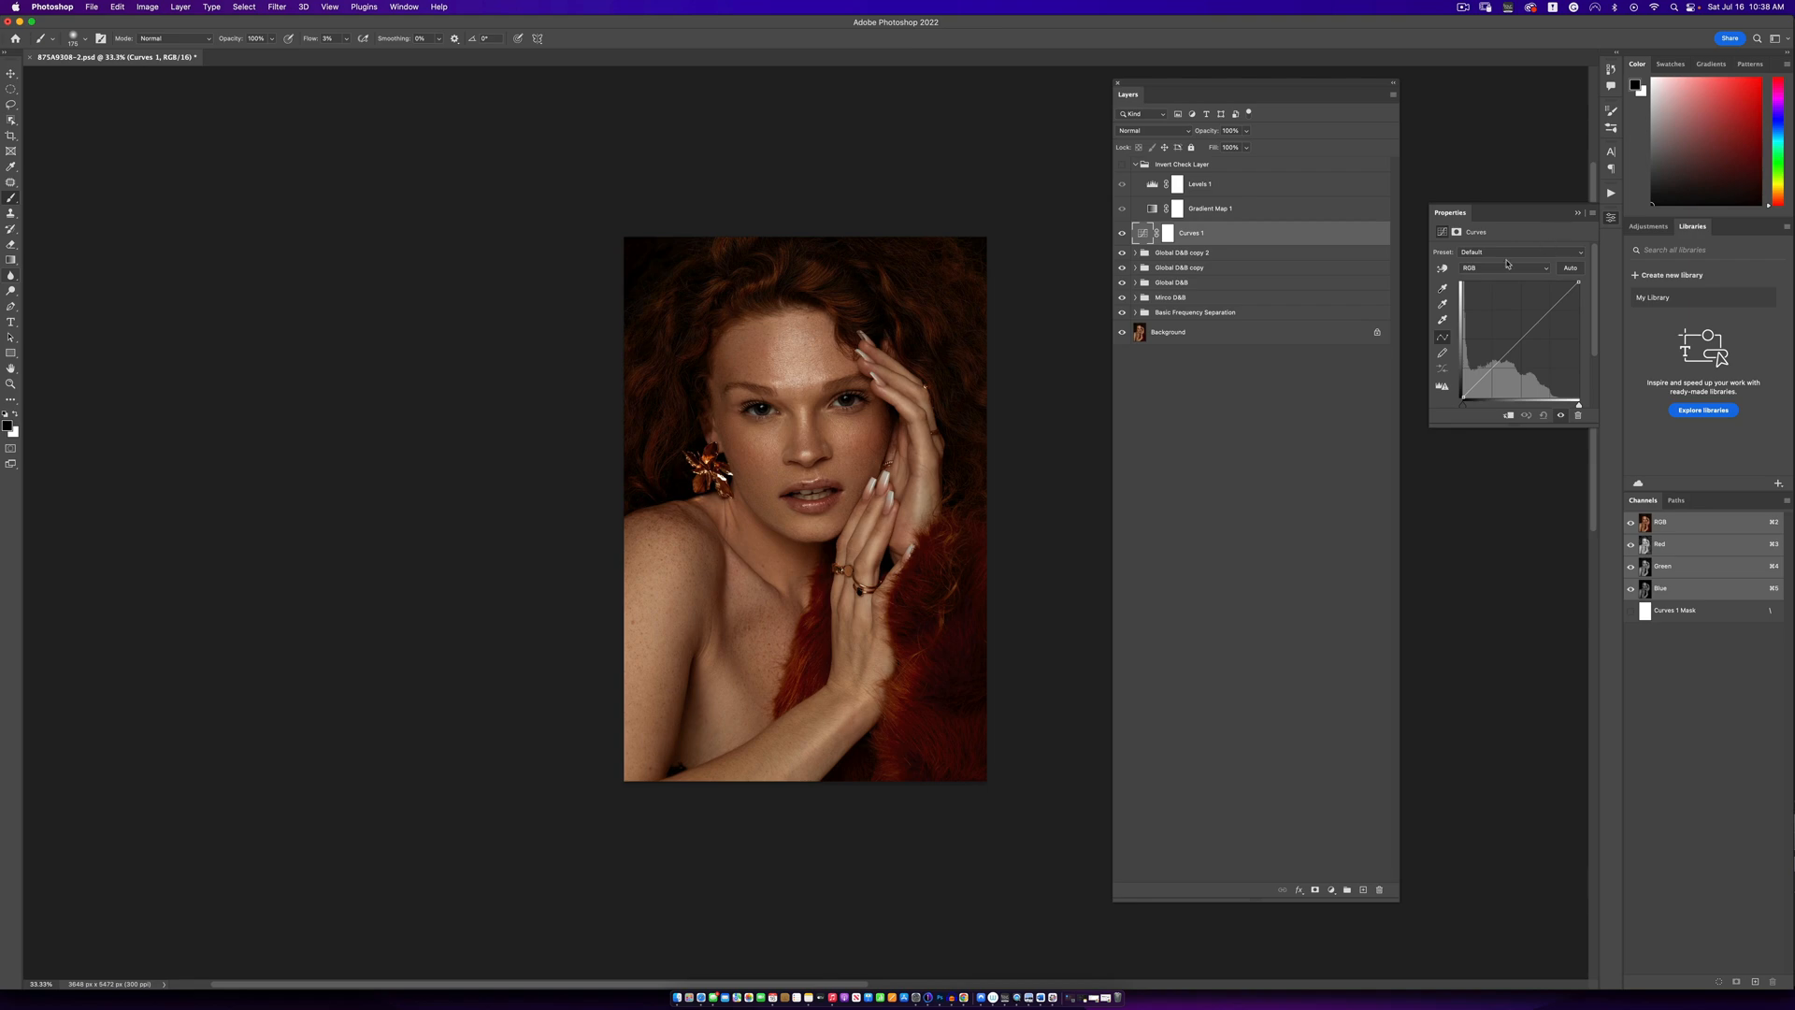
{"action": "key", "text": "BackSpace"}
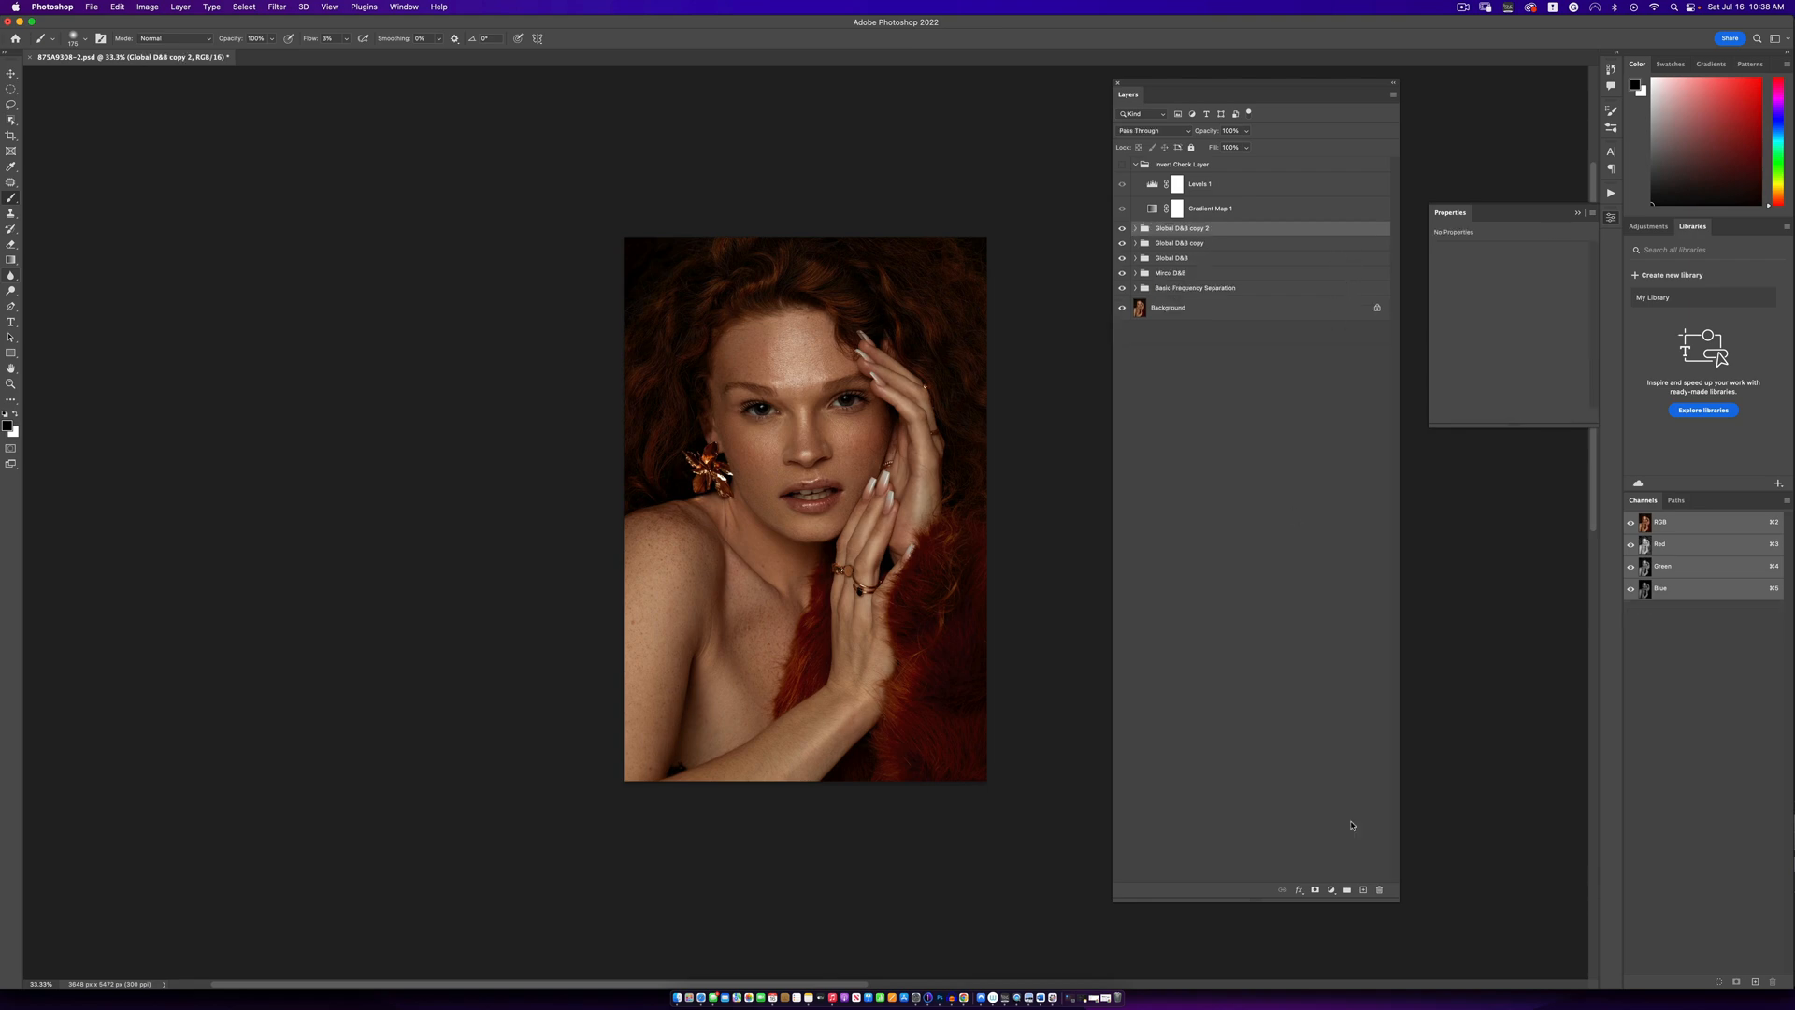
- Add a Levels adjustment layer above the Global D&B copy 2 group and set its input black point to 2 and white point to 235
{"action": "left_click", "coordinate": [1331, 890]}
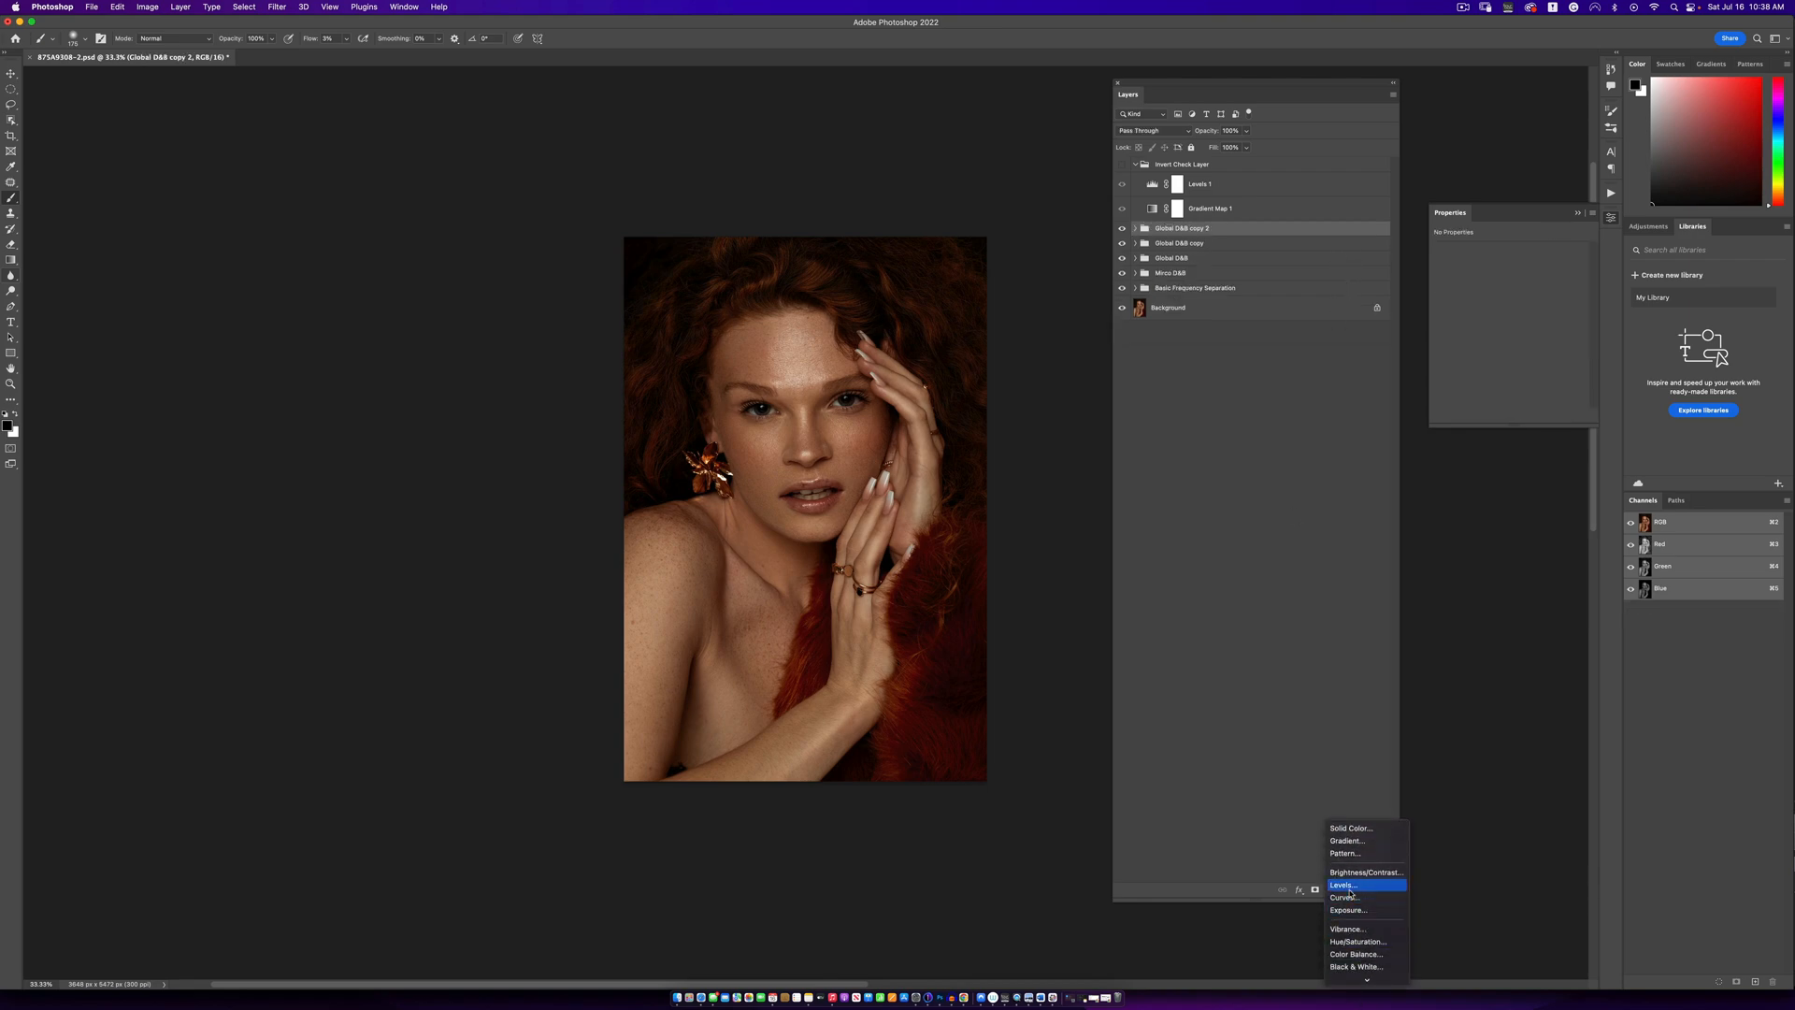
{"action": "left_click", "coordinate": [1352, 887]}
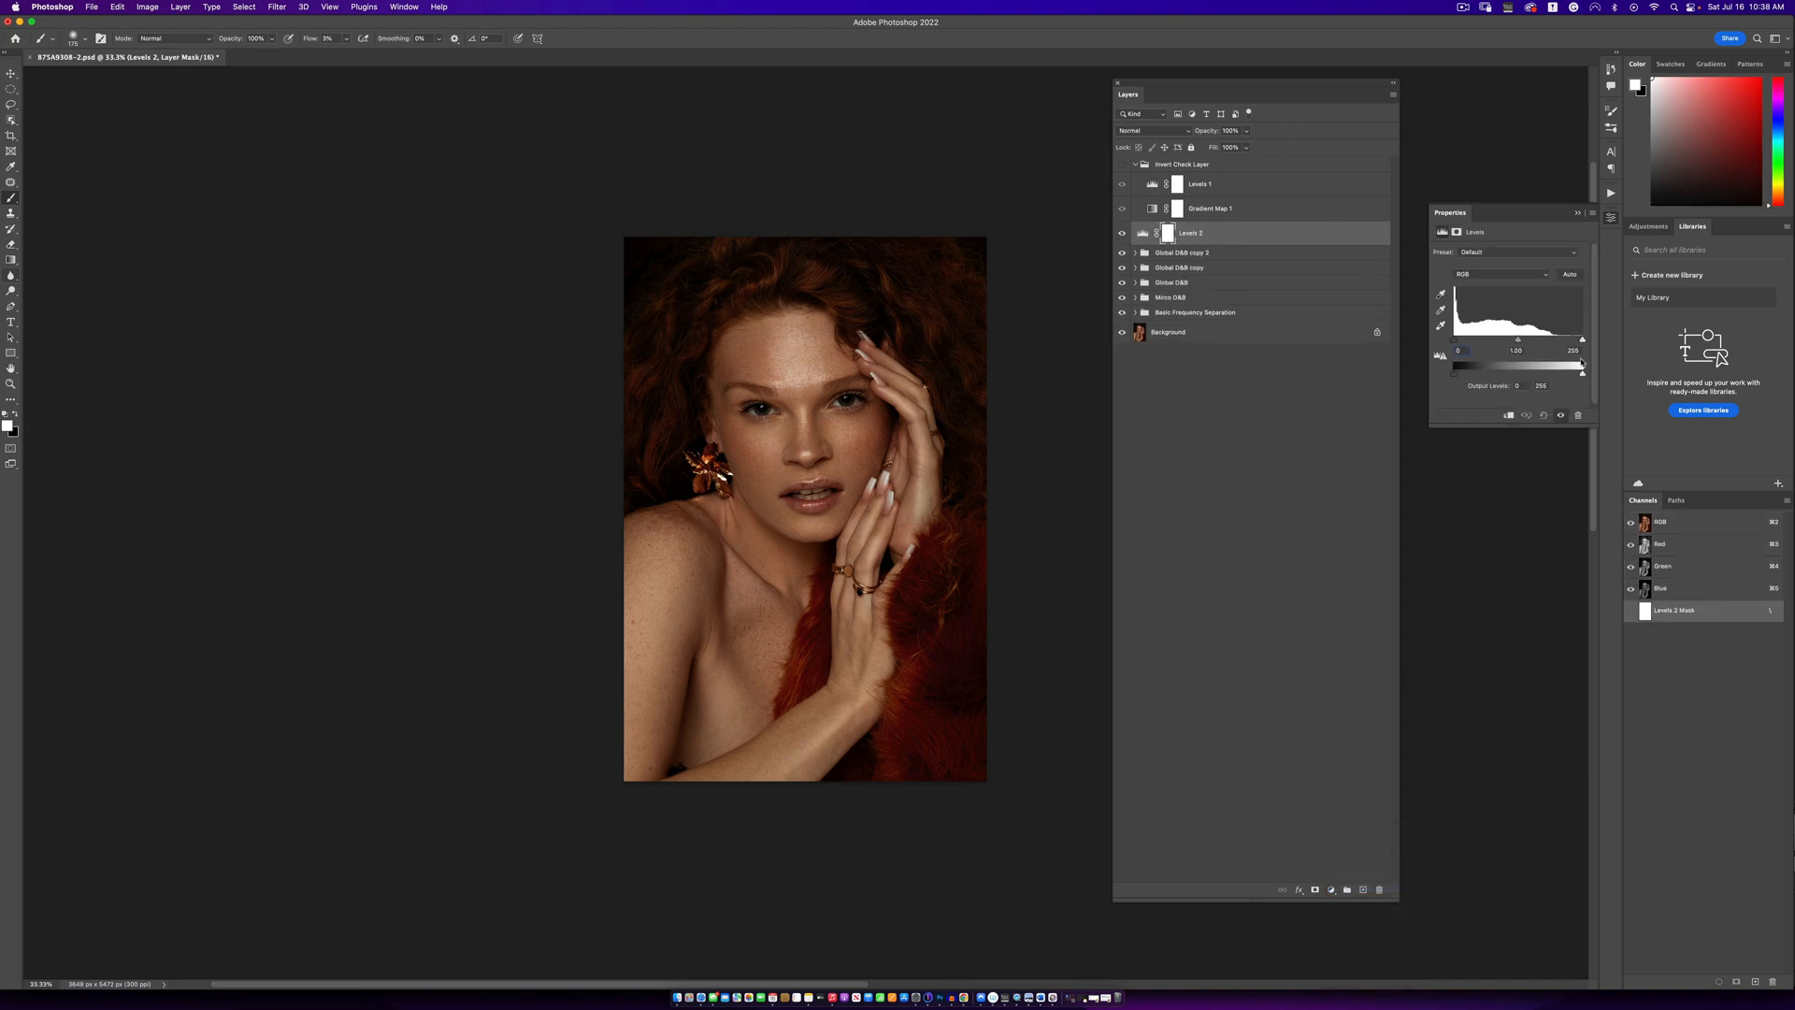
{"action": "left_click_drag", "start_coordinate": [1585, 345], "coordinate": [1456, 343]}
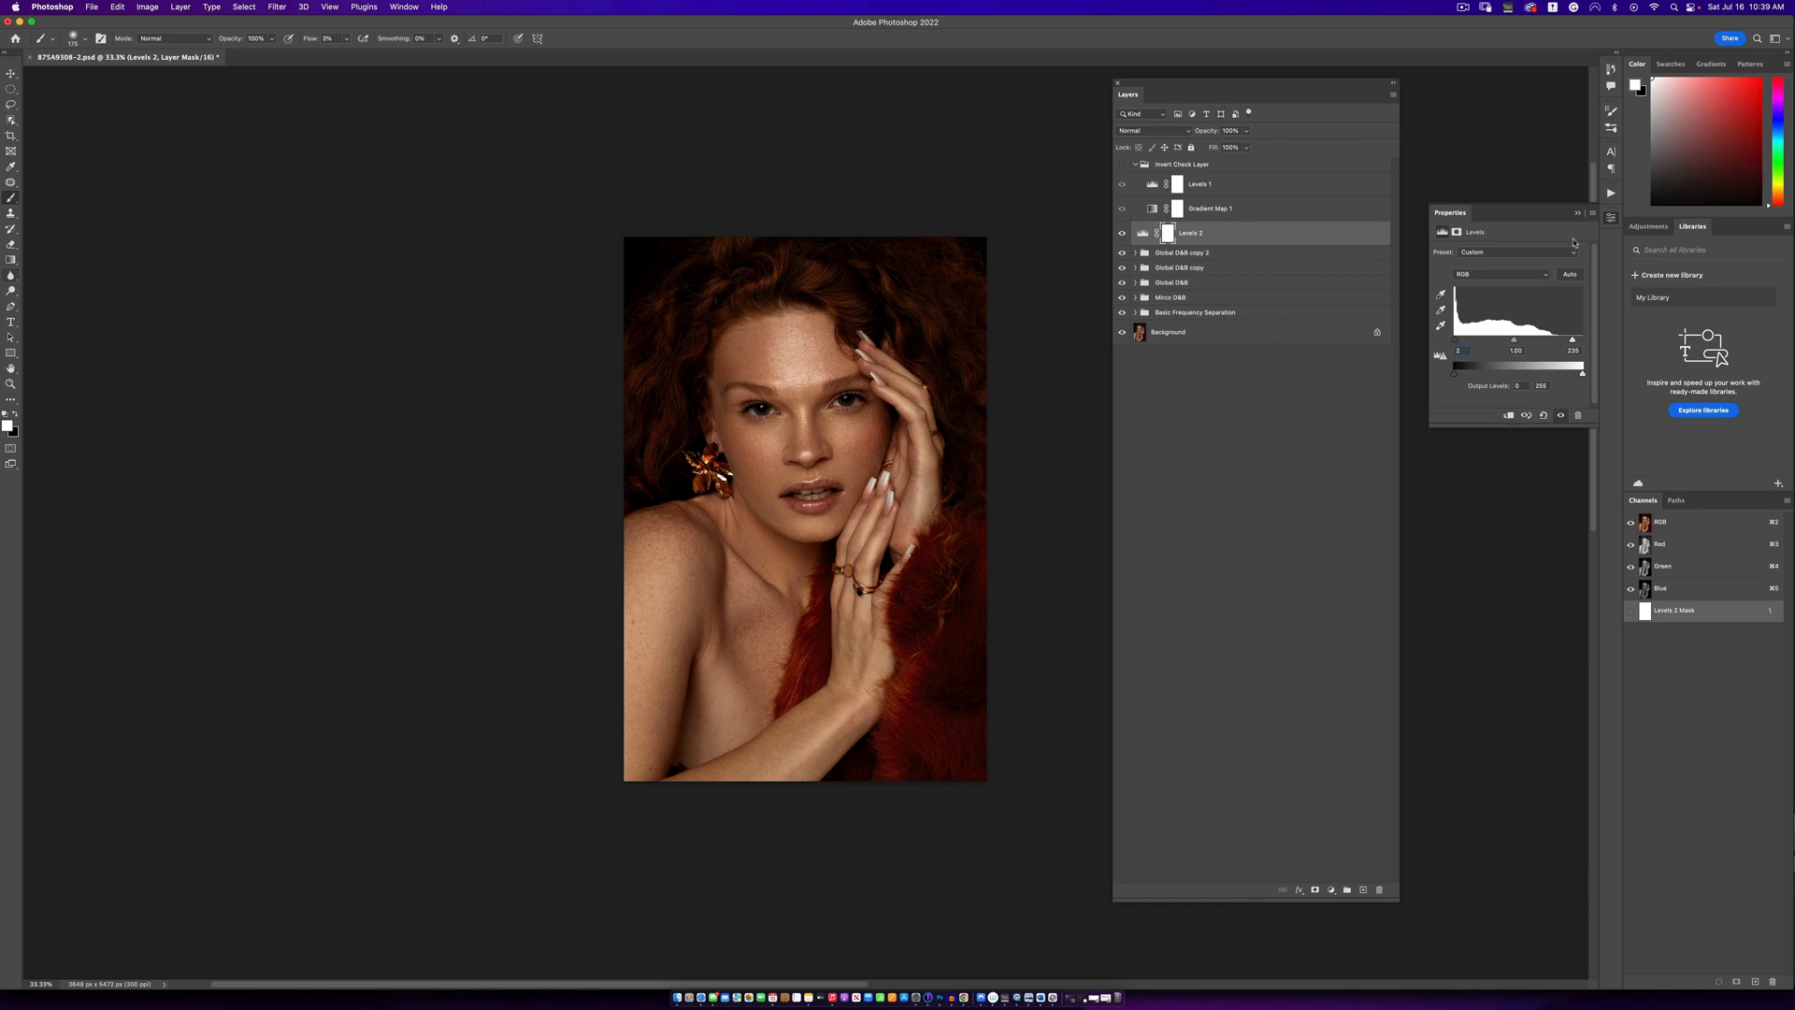
- Run the Eyes N Teeth Whitening action above the Levels 2 layer and set the brush flow to 100%
{"action": "left_click", "coordinate": [1611, 192]}
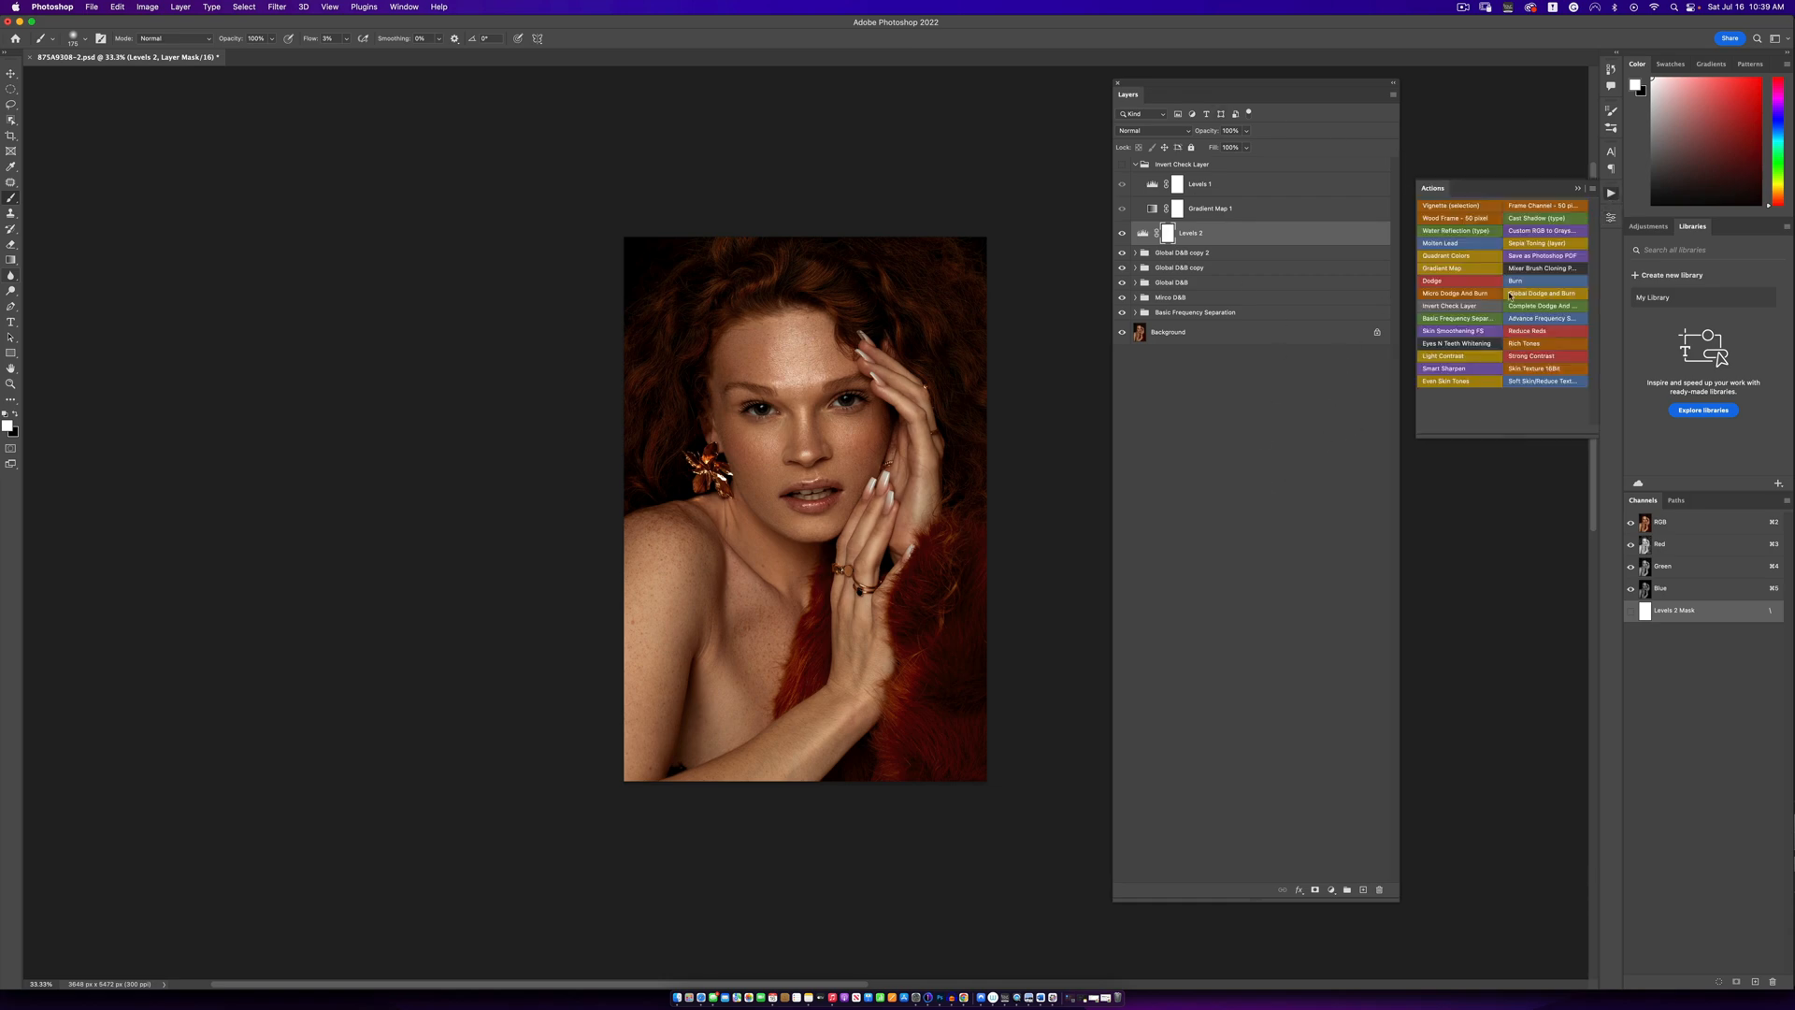
{"action": "left_click", "coordinate": [1456, 344]}
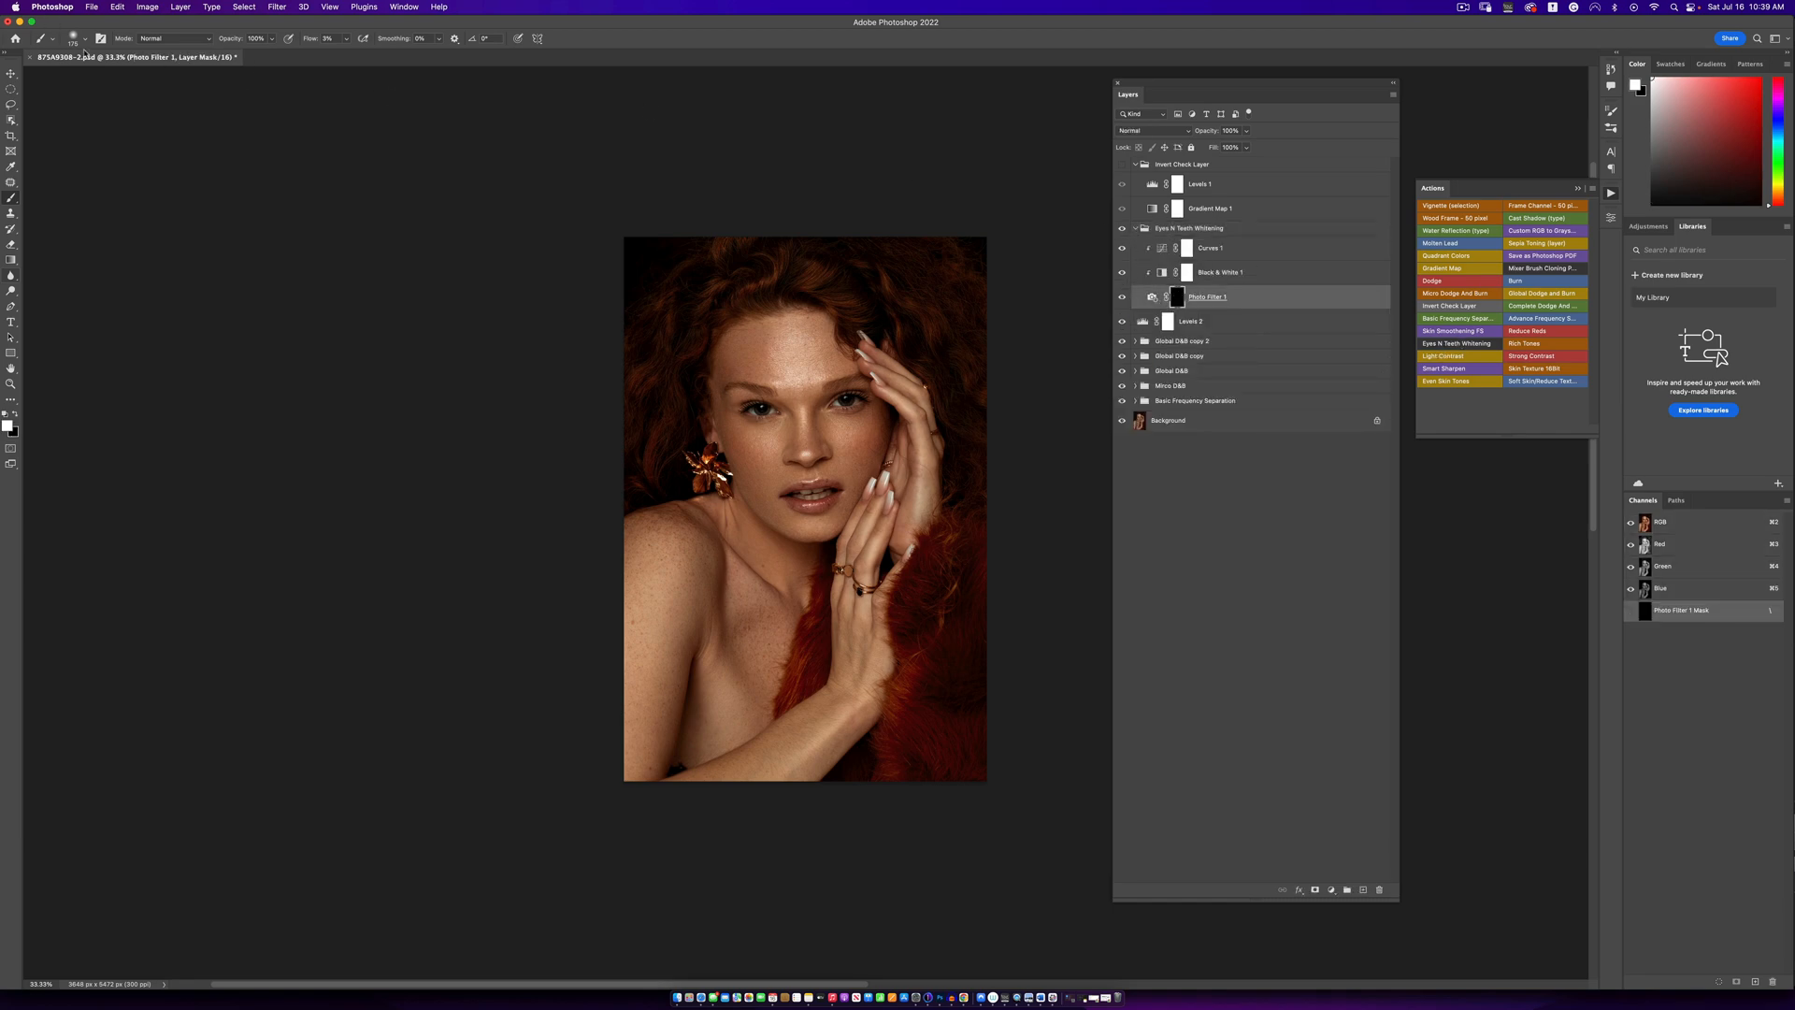
{"action": "left_click_drag", "start_coordinate": [345, 42], "coordinate": [389, 55]}
- Paint with a smaller white brush over the whites of the eyes on the Photo Filter 1 mask
{"action": "key", "text": "z"}
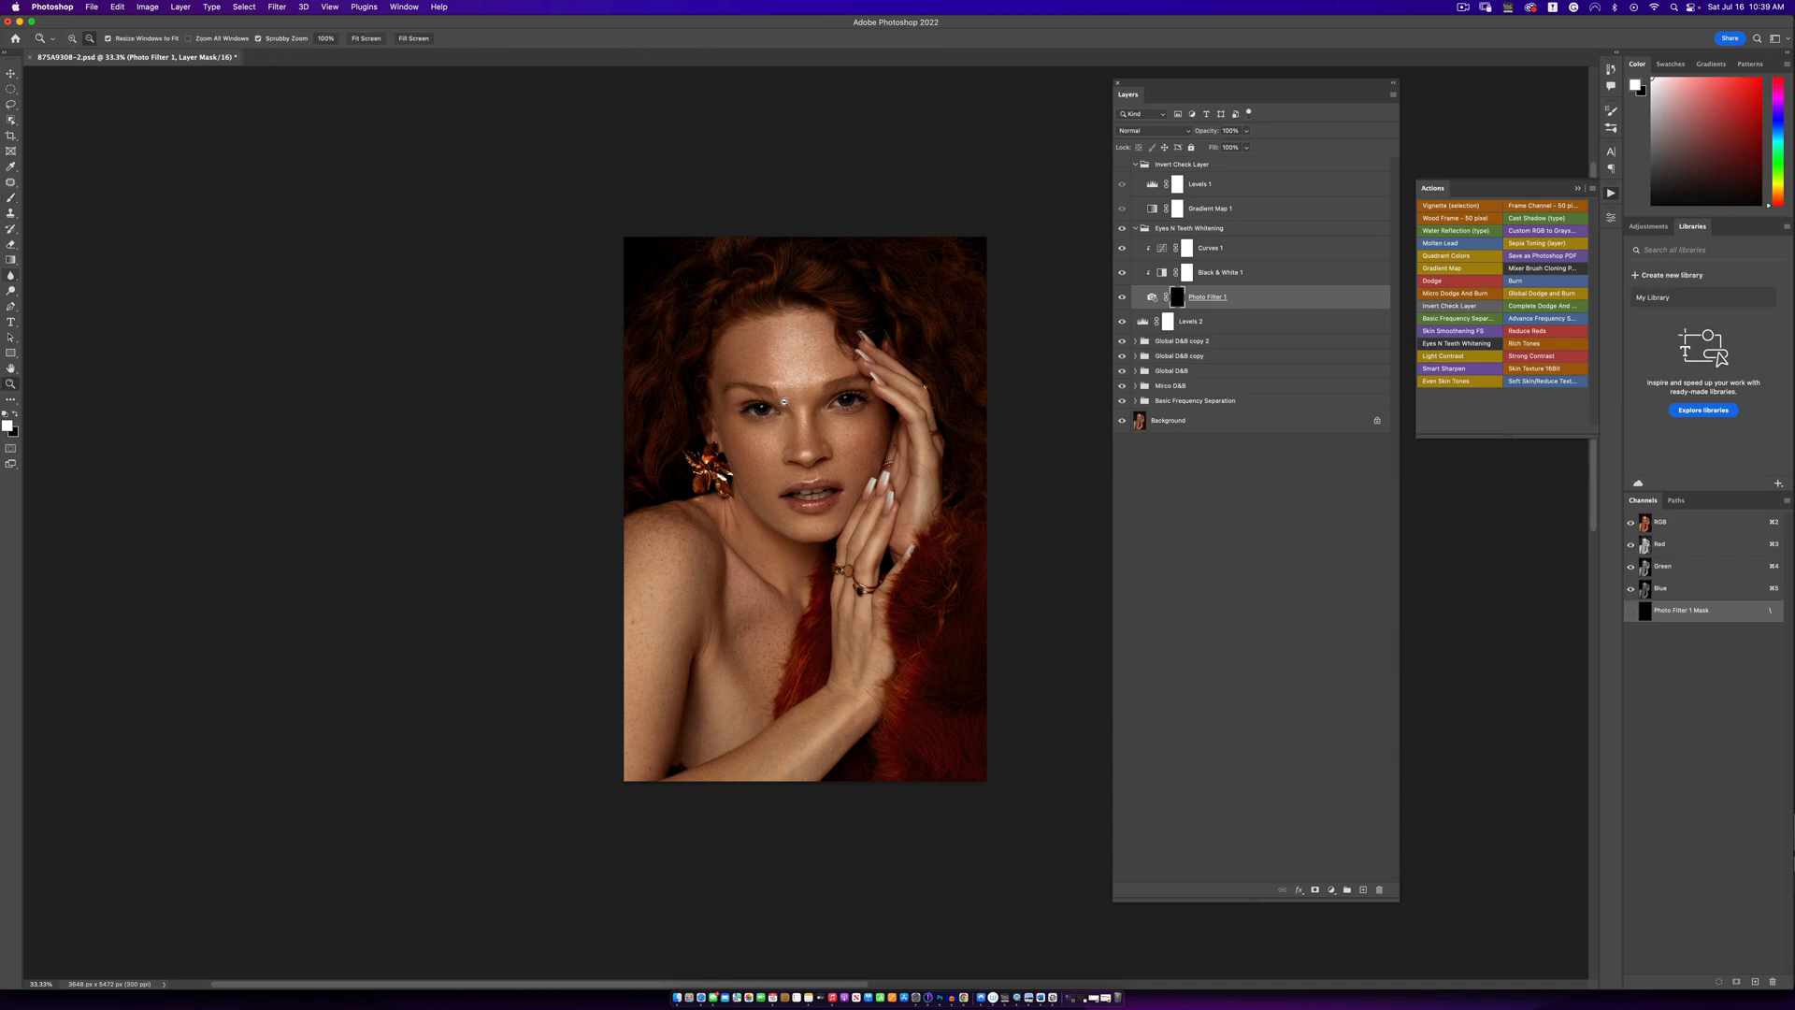
{"action": "mouse_move", "coordinate": [784, 402]}
{"action": "left_mouse_down"}
{"action": "mouse_move", "coordinate": [881, 406]}
{"action": "mouse_move", "coordinate": [625, 390]}
{"action": "left_mouse_up"}
{"action": "left_click", "coordinate": [882, 405], "text": "alt"}
{"action": "key", "text": "b"}
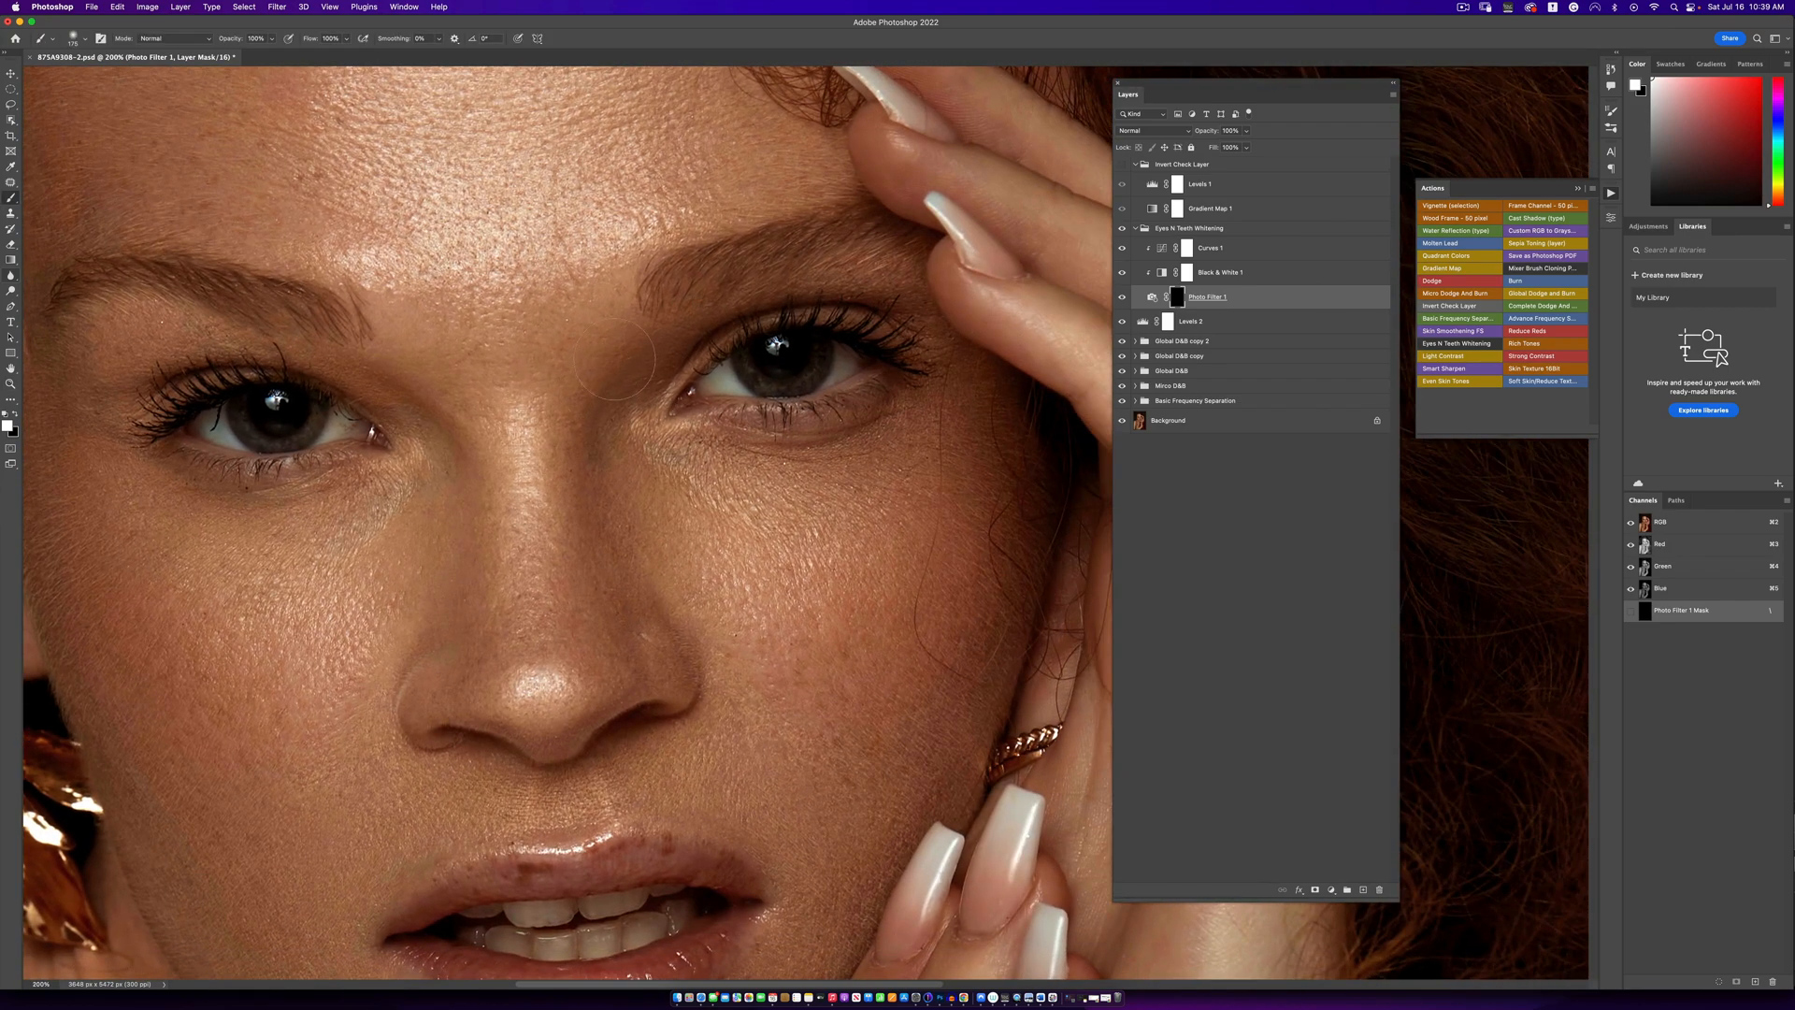
{"action": "key", "text": "bracketleft"}
{"action": "key", "text": "bracketleft"}
{"action": "key", "text": "bracketleft"}
{"action": "key", "text": "bracketleft"}
{"action": "key", "text": "bracketleft"}
{"action": "key", "text": "bracketleft"}
{"action": "key", "text": "bracketleft"}
{"action": "key", "text": "bracketleft"}
{"action": "mouse_move", "coordinate": [839, 373]}
{"action": "left_mouse_down"}
{"action": "mouse_move", "coordinate": [722, 370]}
{"action": "mouse_move", "coordinate": [735, 389]}
{"action": "left_mouse_up"}
- Check the whitened eyes up close and with the whole portrait in view
{"action": "scroll", "coordinate": [296, 423], "scroll_direction": "up", "scroll_amount": 2}
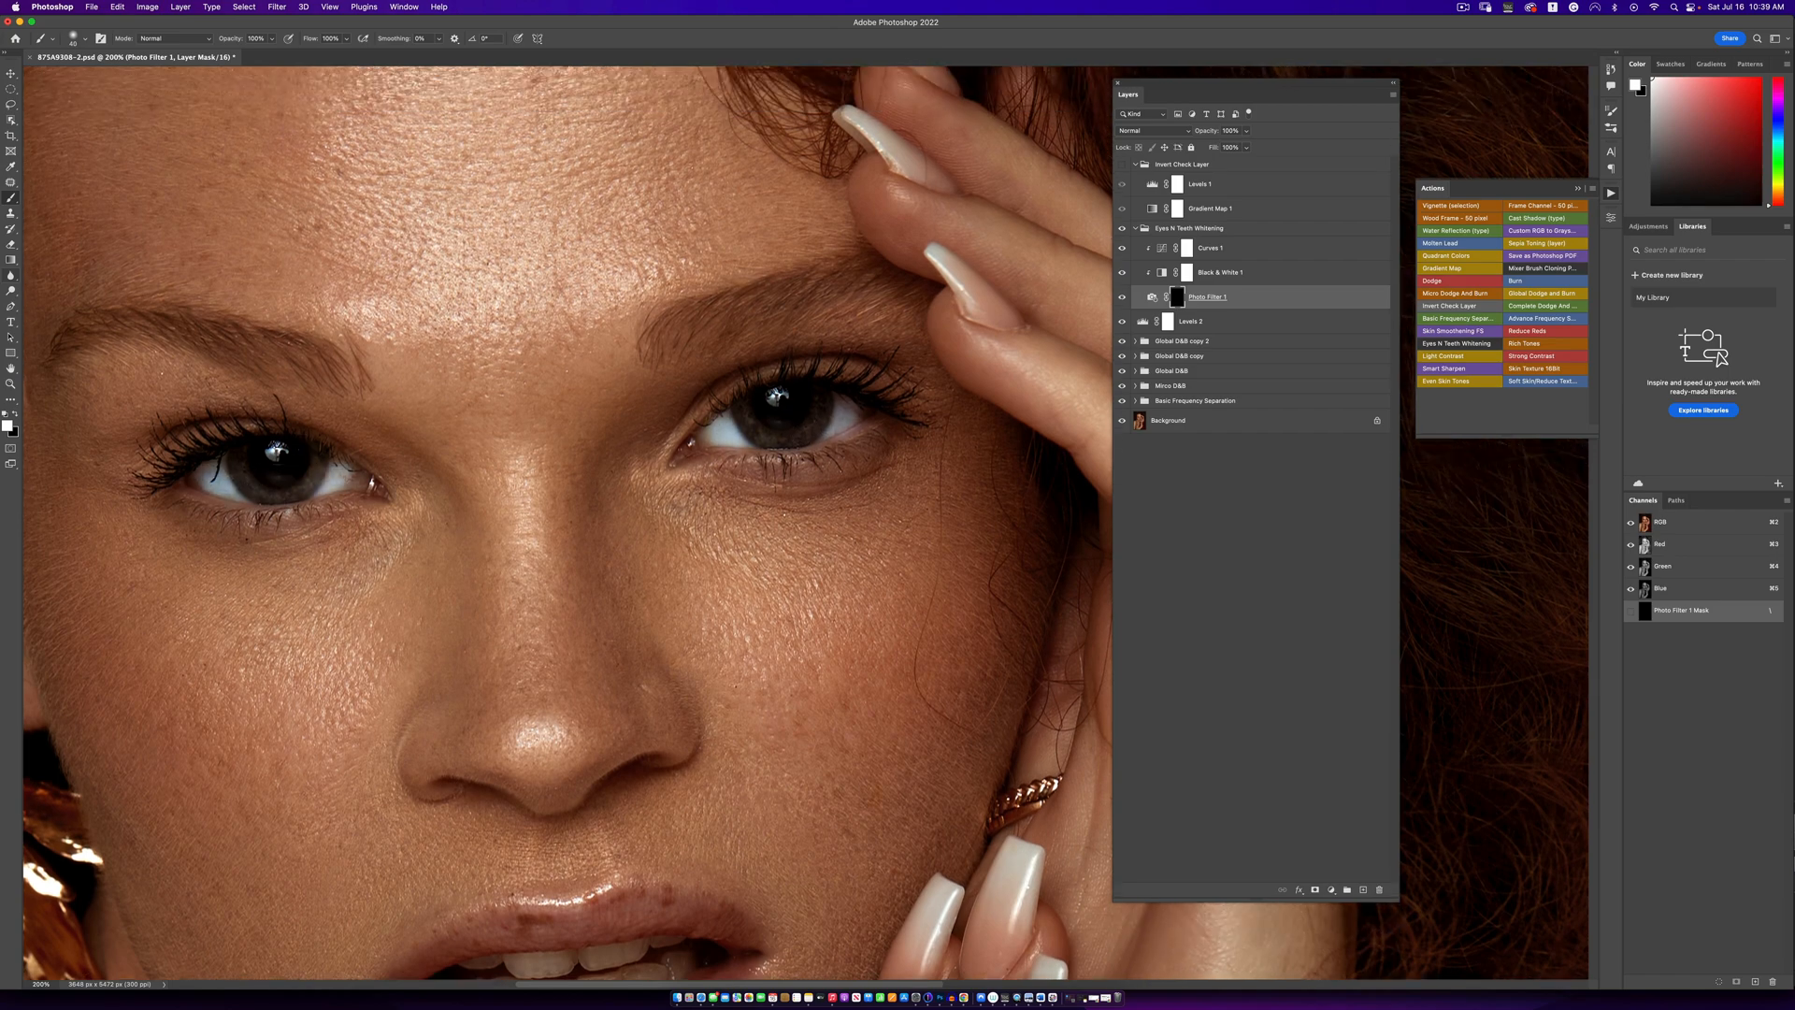
{"action": "key", "text": "z"}
{"action": "left_click", "coordinate": [735, 423], "text": "alt"}
{"action": "left_click", "coordinate": [735, 424], "text": "alt"}
{"action": "left_click", "coordinate": [736, 424], "text": "alt"}
{"action": "left_click", "coordinate": [736, 423], "text": "alt"}
{"action": "left_click", "coordinate": [736, 424], "text": "alt"}
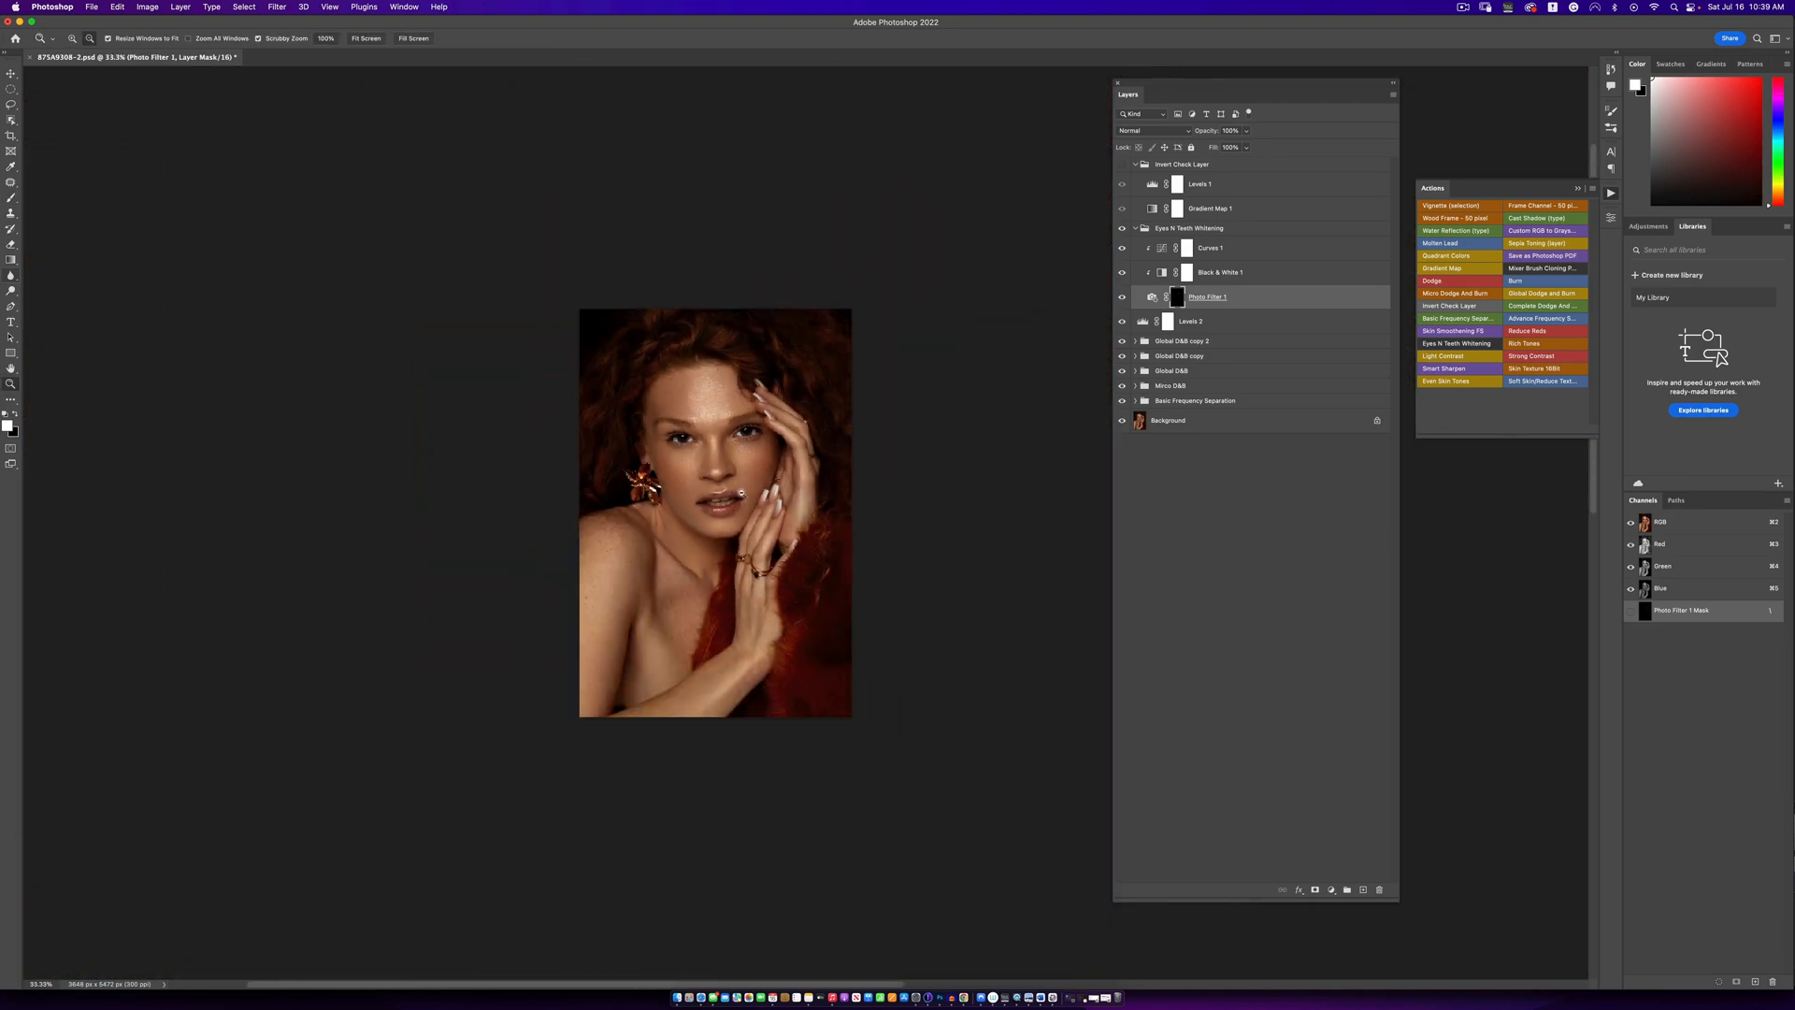
{"action": "left_click", "coordinate": [732, 542]}
{"action": "left_click", "coordinate": [734, 538]}
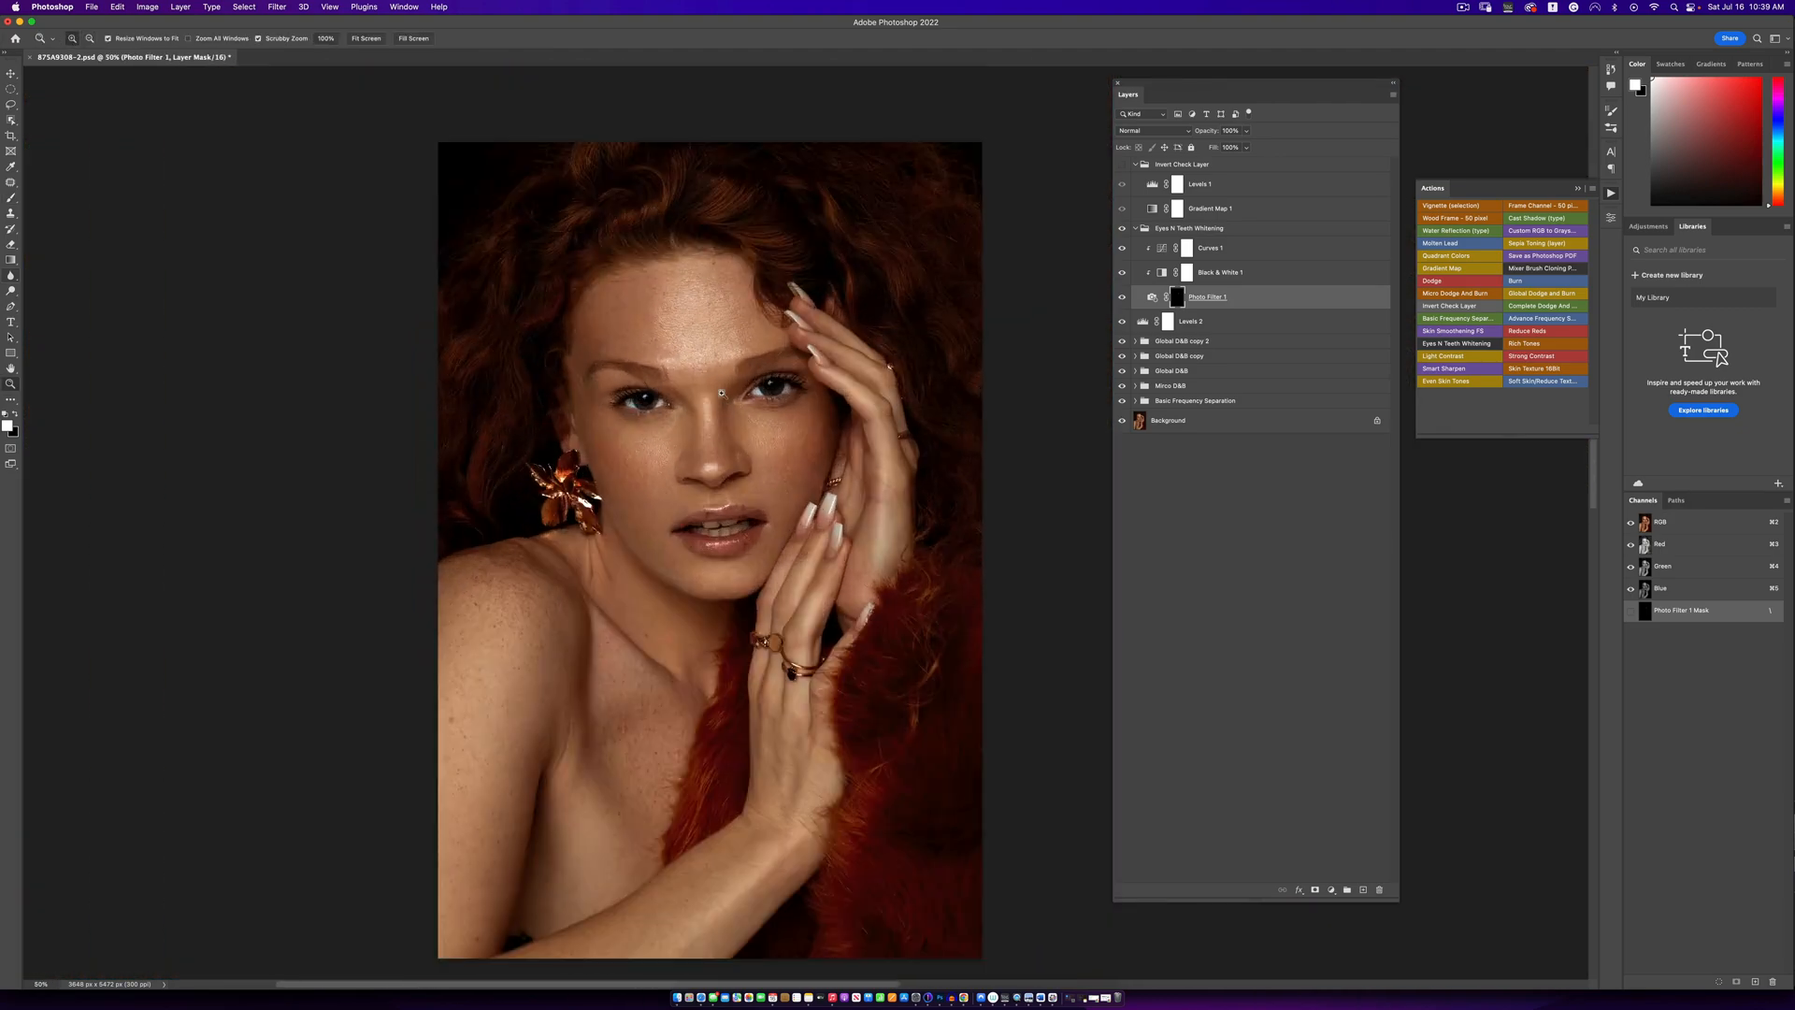
{"action": "left_click", "coordinate": [727, 390]}
{"action": "key", "text": "b"}
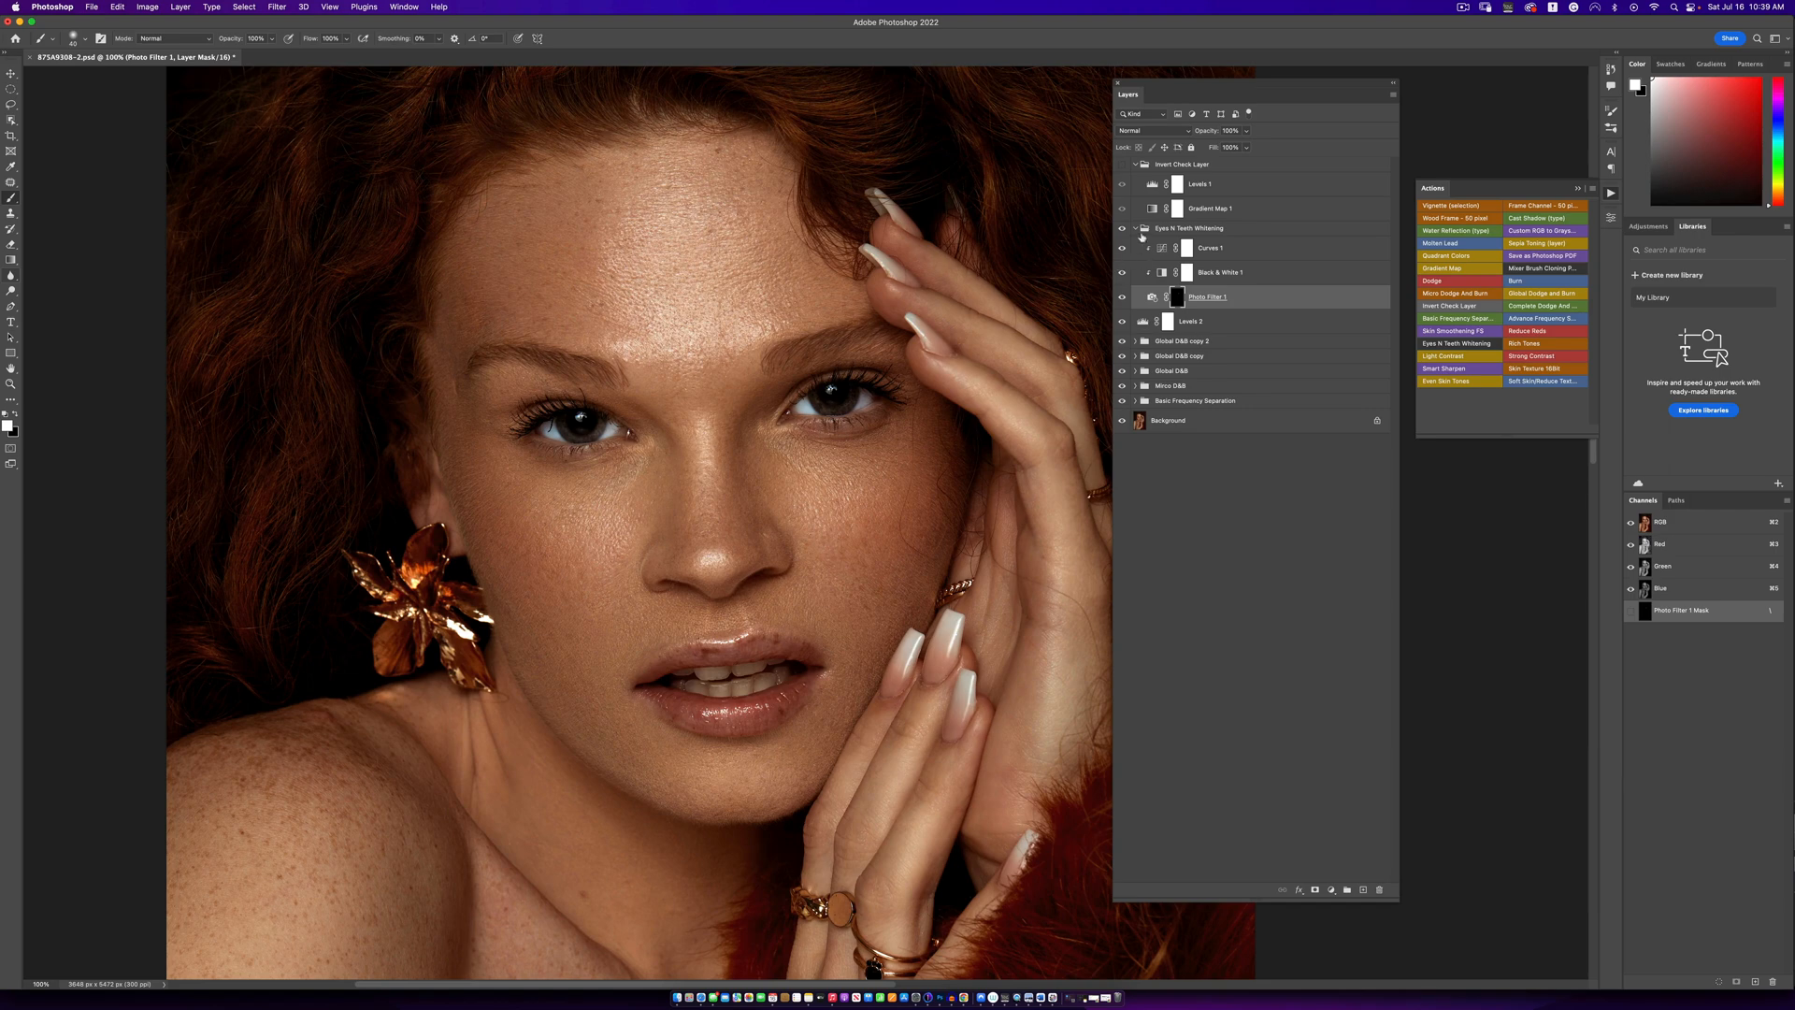
- Lower the brush flow to 11% and the brush opacity to 88%
{"action": "left_click", "coordinate": [1141, 234]}
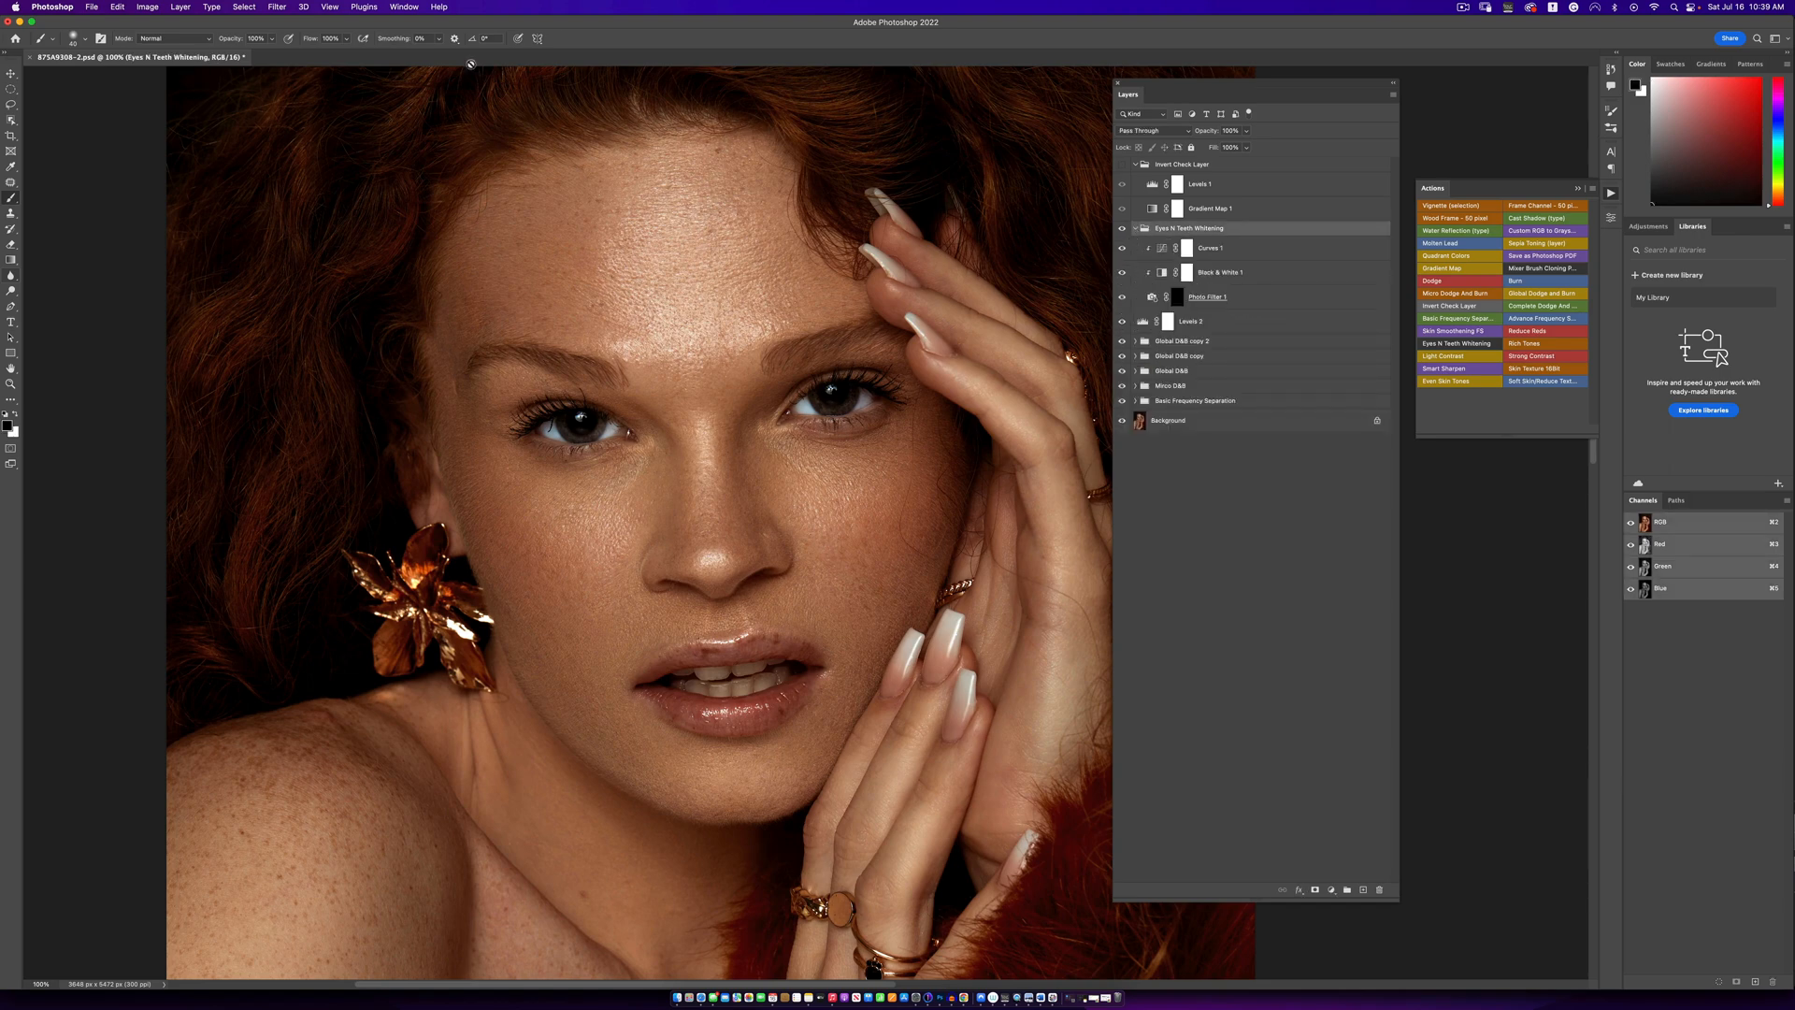
{"action": "left_click", "coordinate": [346, 38]}
{"action": "left_click_drag", "start_coordinate": [302, 54], "coordinate": [297, 54]}
{"action": "left_click", "coordinate": [614, 62]}
{"action": "scroll", "coordinate": [675, 605], "scroll_direction": "down", "scroll_amount": 5}
{"action": "left_click", "coordinate": [271, 38]}
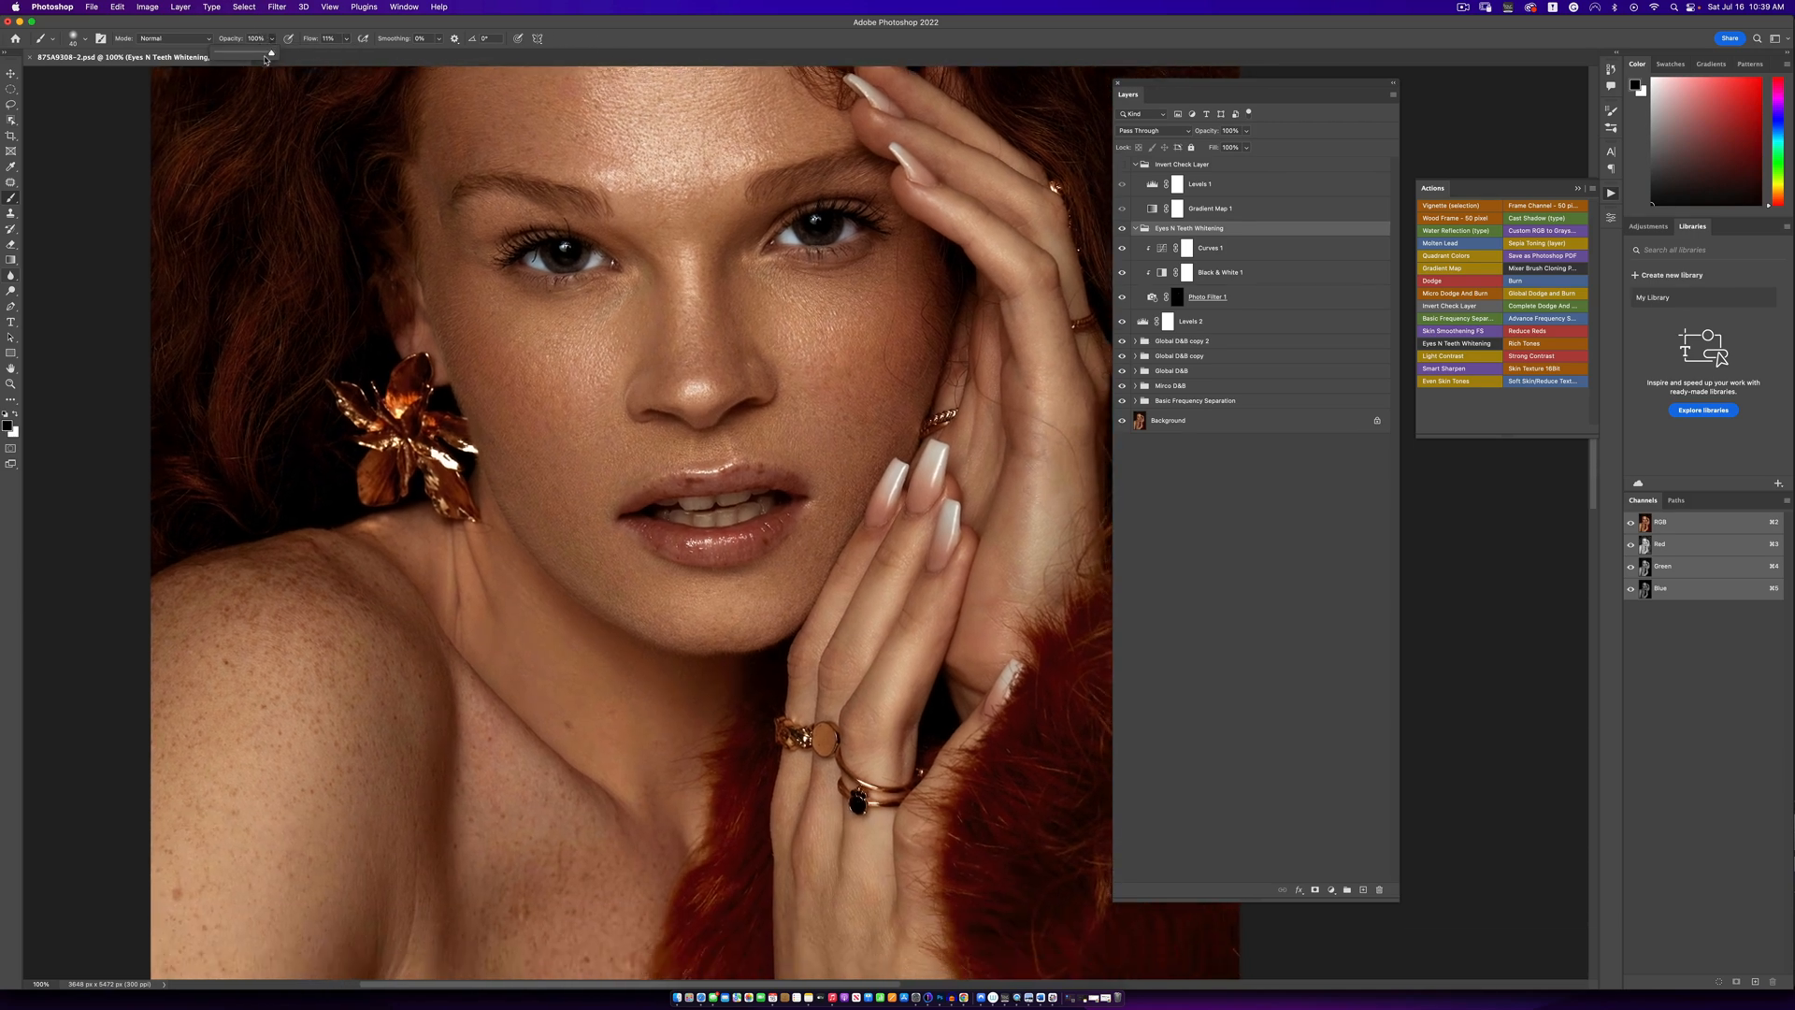
{"action": "left_click_drag", "start_coordinate": [264, 60], "coordinate": [258, 55]}
{"action": "left_click", "coordinate": [604, 49]}
- Paint white over the teeth on the Photo Filter 1 layer mask
{"action": "key", "text": "z"}
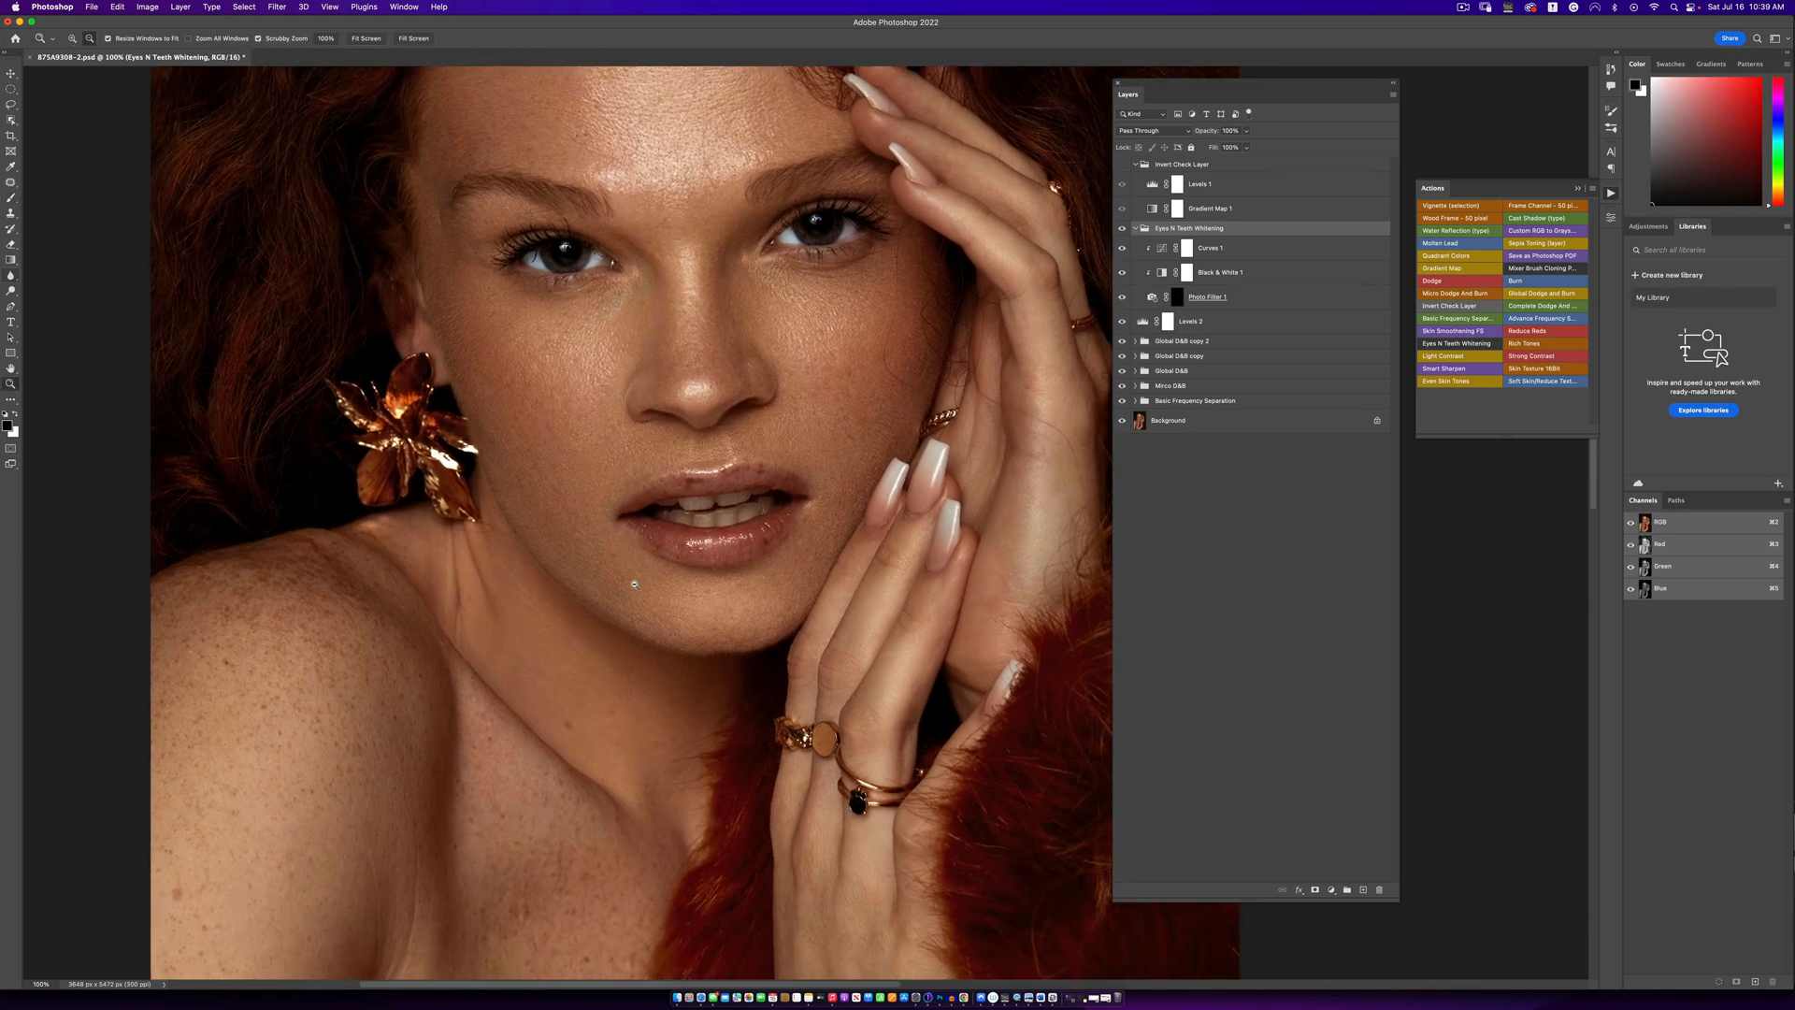
{"action": "mouse_move", "coordinate": [725, 528]}
{"action": "left_mouse_down"}
{"action": "mouse_move", "coordinate": [785, 499]}
{"action": "mouse_move", "coordinate": [768, 501]}
{"action": "left_mouse_up"}
{"action": "key", "text": "b"}
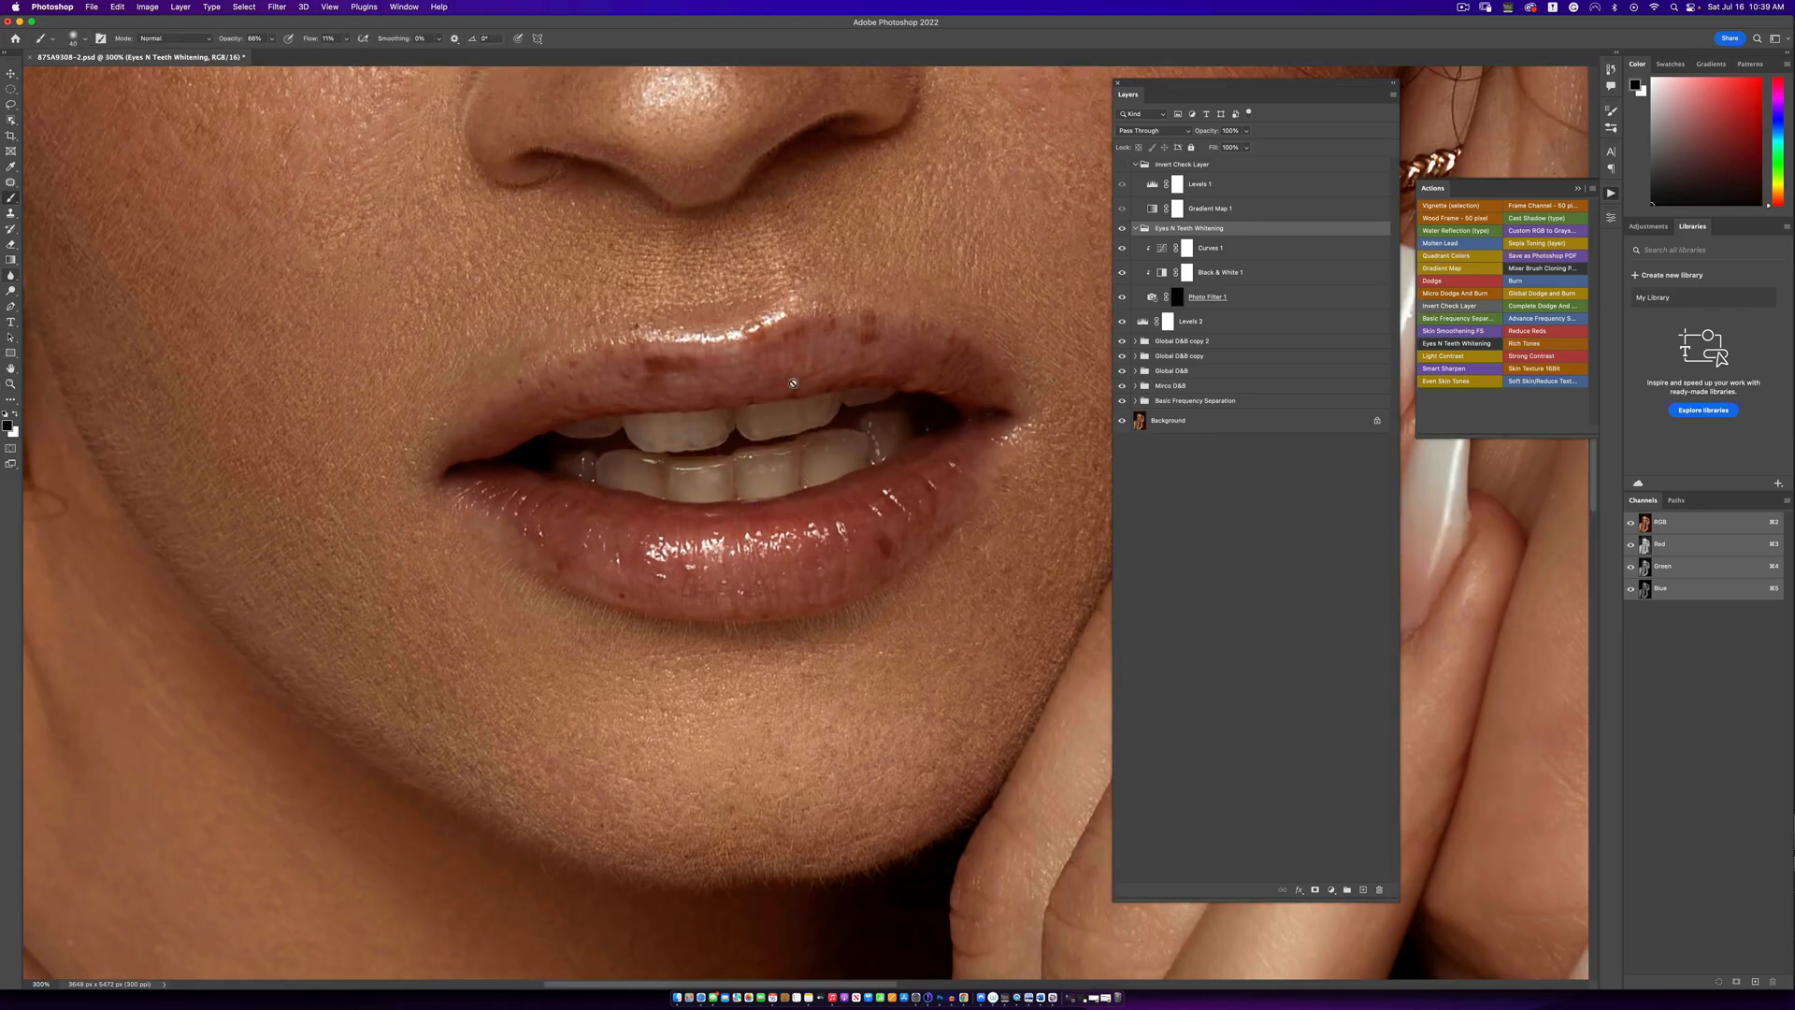
{"action": "left_click", "coordinate": [1177, 297]}
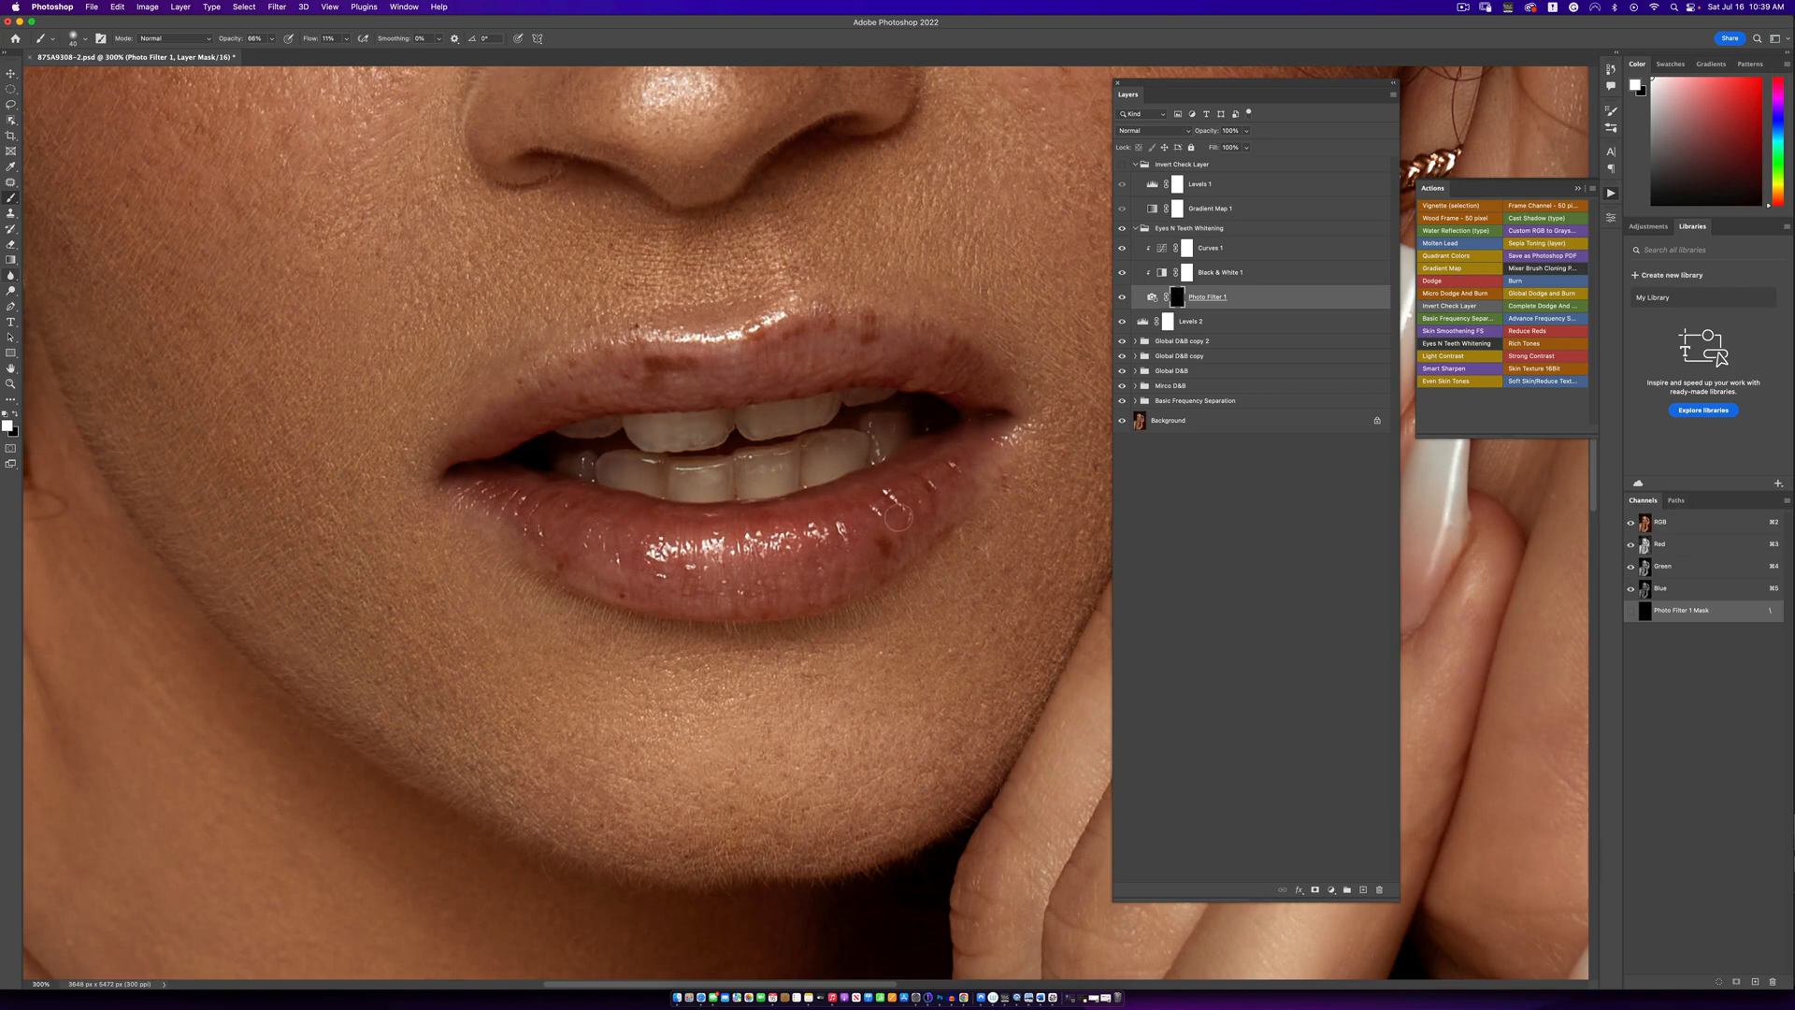
{"action": "key", "text": "bracketright"}
{"action": "key", "text": "bracketleft"}
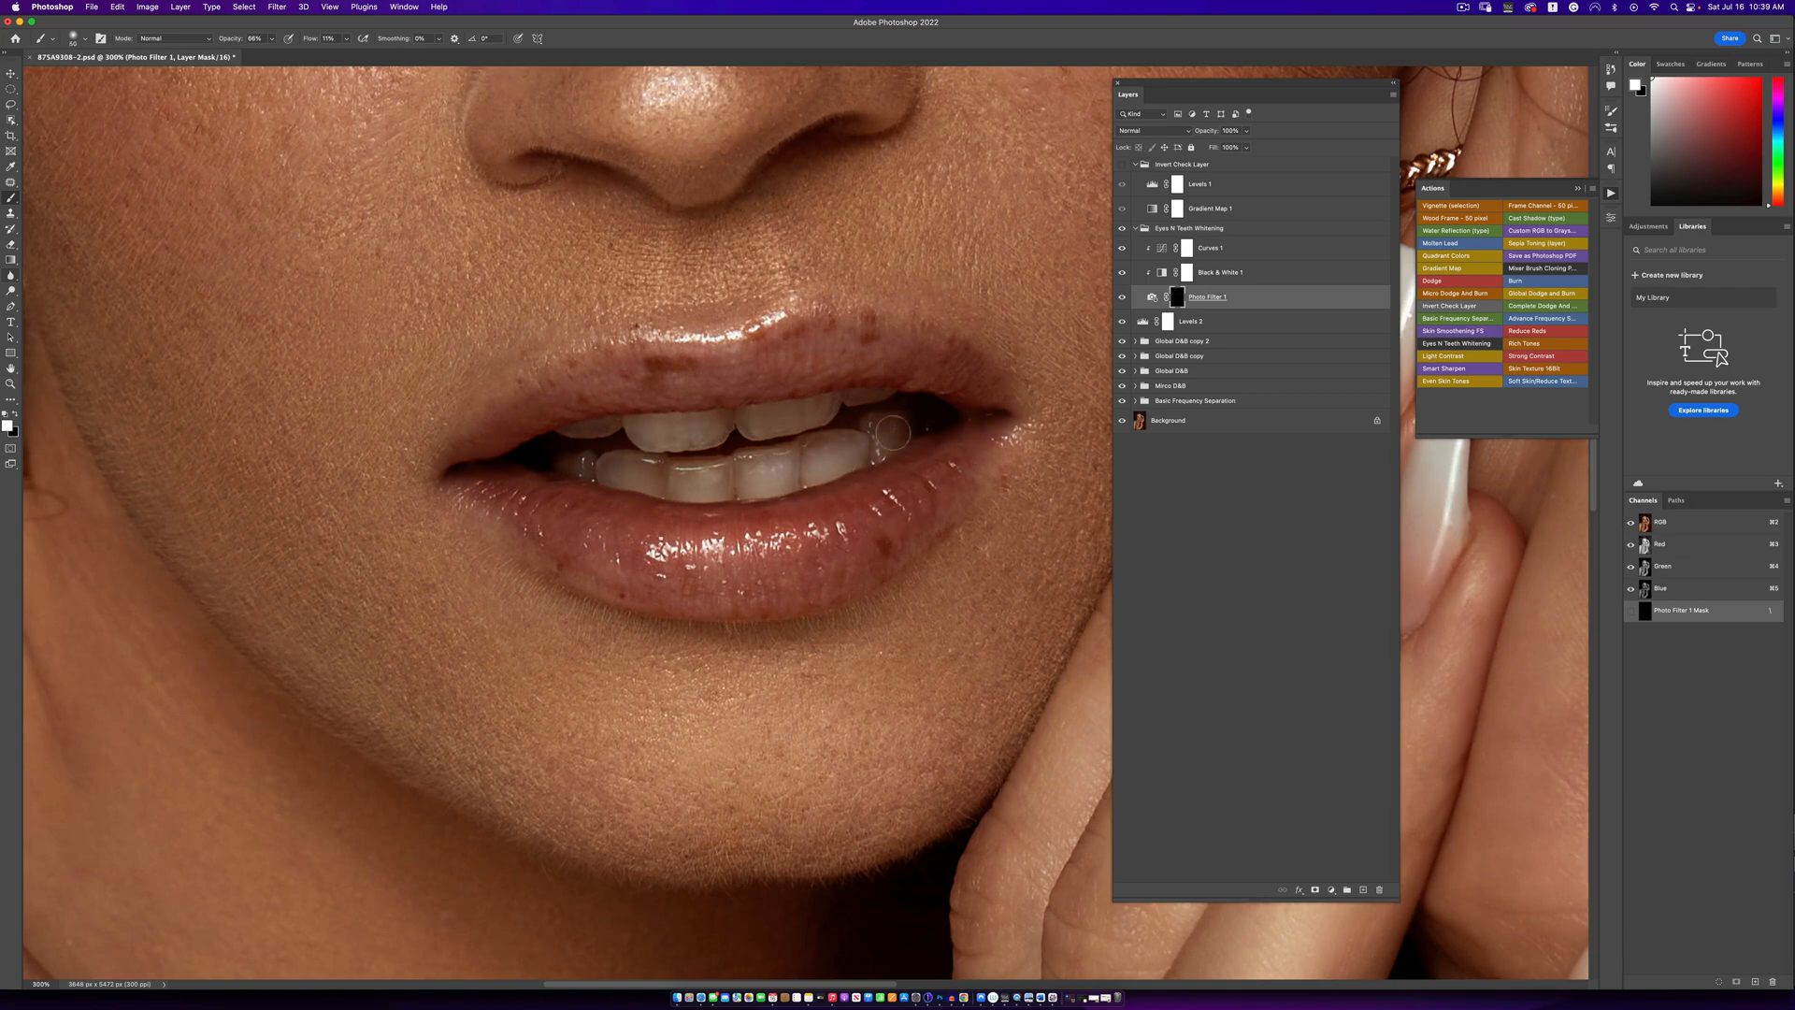
{"action": "mouse_move", "coordinate": [601, 428]}
{"action": "left_mouse_down"}
{"action": "mouse_move", "coordinate": [643, 459]}
{"action": "mouse_move", "coordinate": [589, 470]}
{"action": "mouse_move", "coordinate": [614, 479]}
{"action": "mouse_move", "coordinate": [870, 451]}
{"action": "mouse_move", "coordinate": [844, 411]}
{"action": "mouse_move", "coordinate": [588, 429]}
{"action": "mouse_move", "coordinate": [920, 407]}
{"action": "left_mouse_up"}
- Compare the portrait with the Eyes N Teeth Whitening group switched off and on
{"action": "left_click", "coordinate": [862, 456], "text": "alt"}
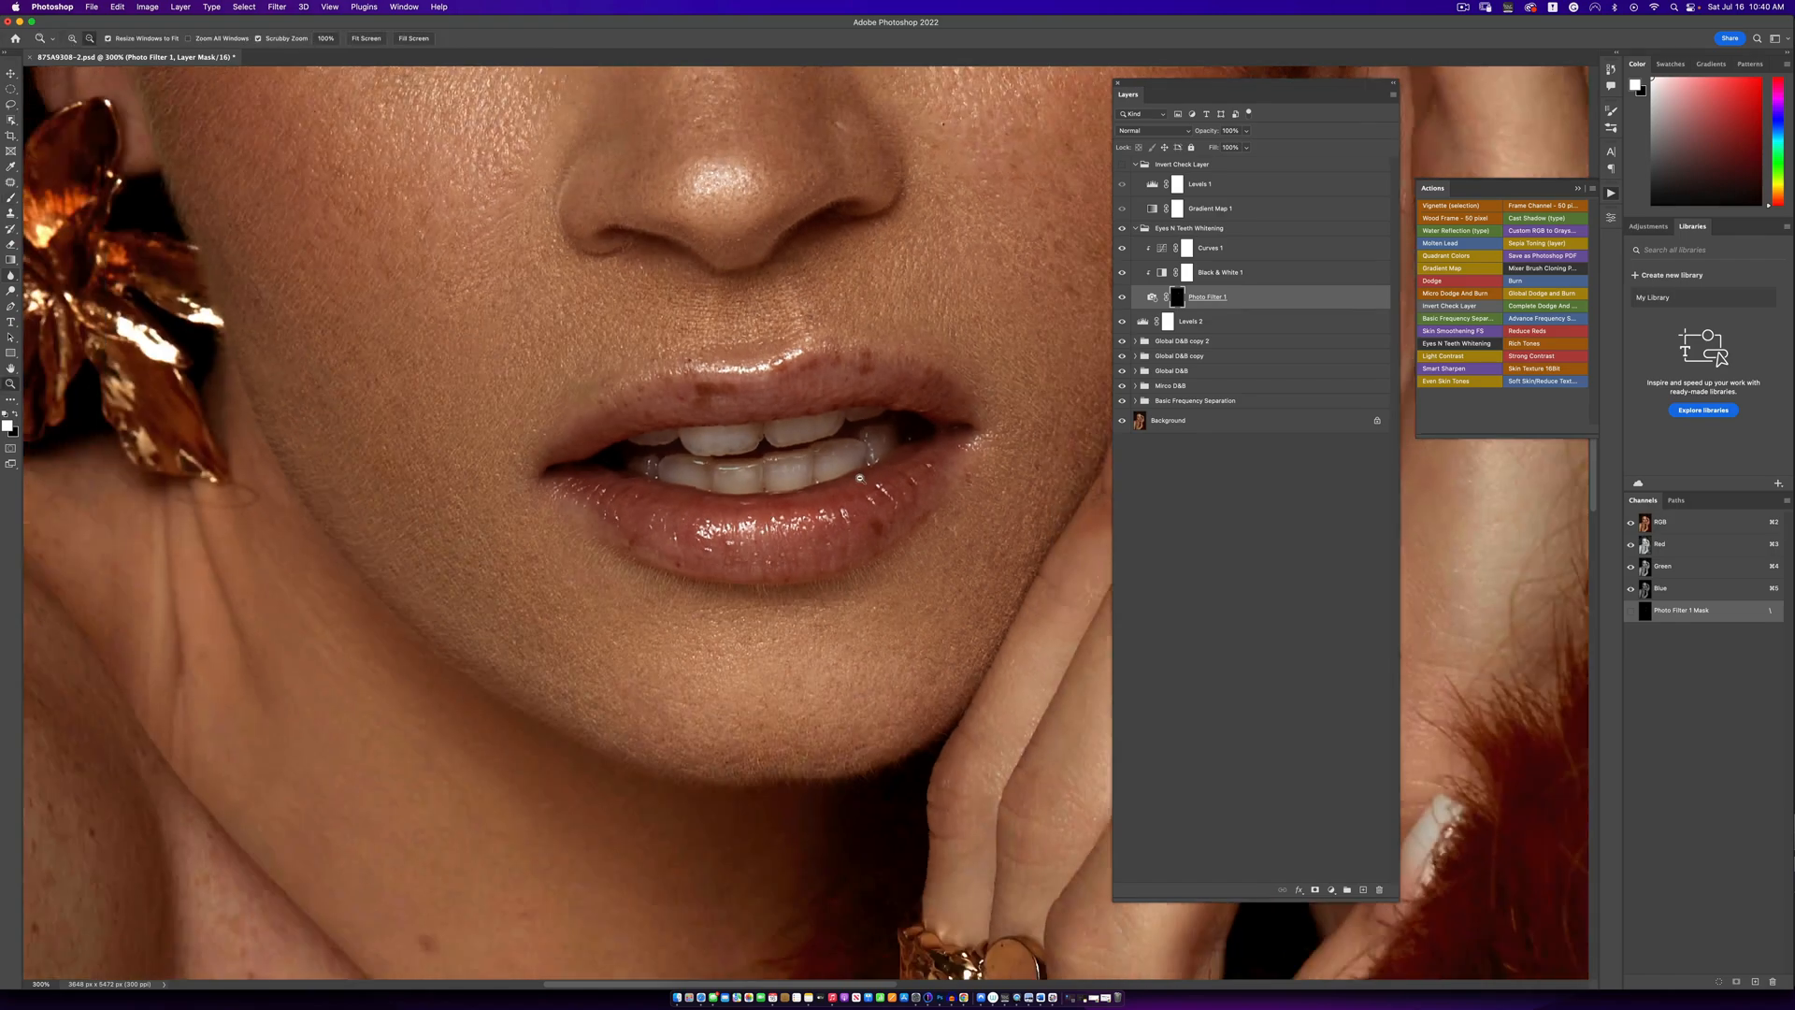
{"action": "left_click", "coordinate": [862, 463], "text": "alt"}
{"action": "left_click", "coordinate": [869, 484], "text": "alt"}
{"action": "left_click", "coordinate": [861, 498], "text": "alt"}
{"action": "left_click", "coordinate": [861, 499]}
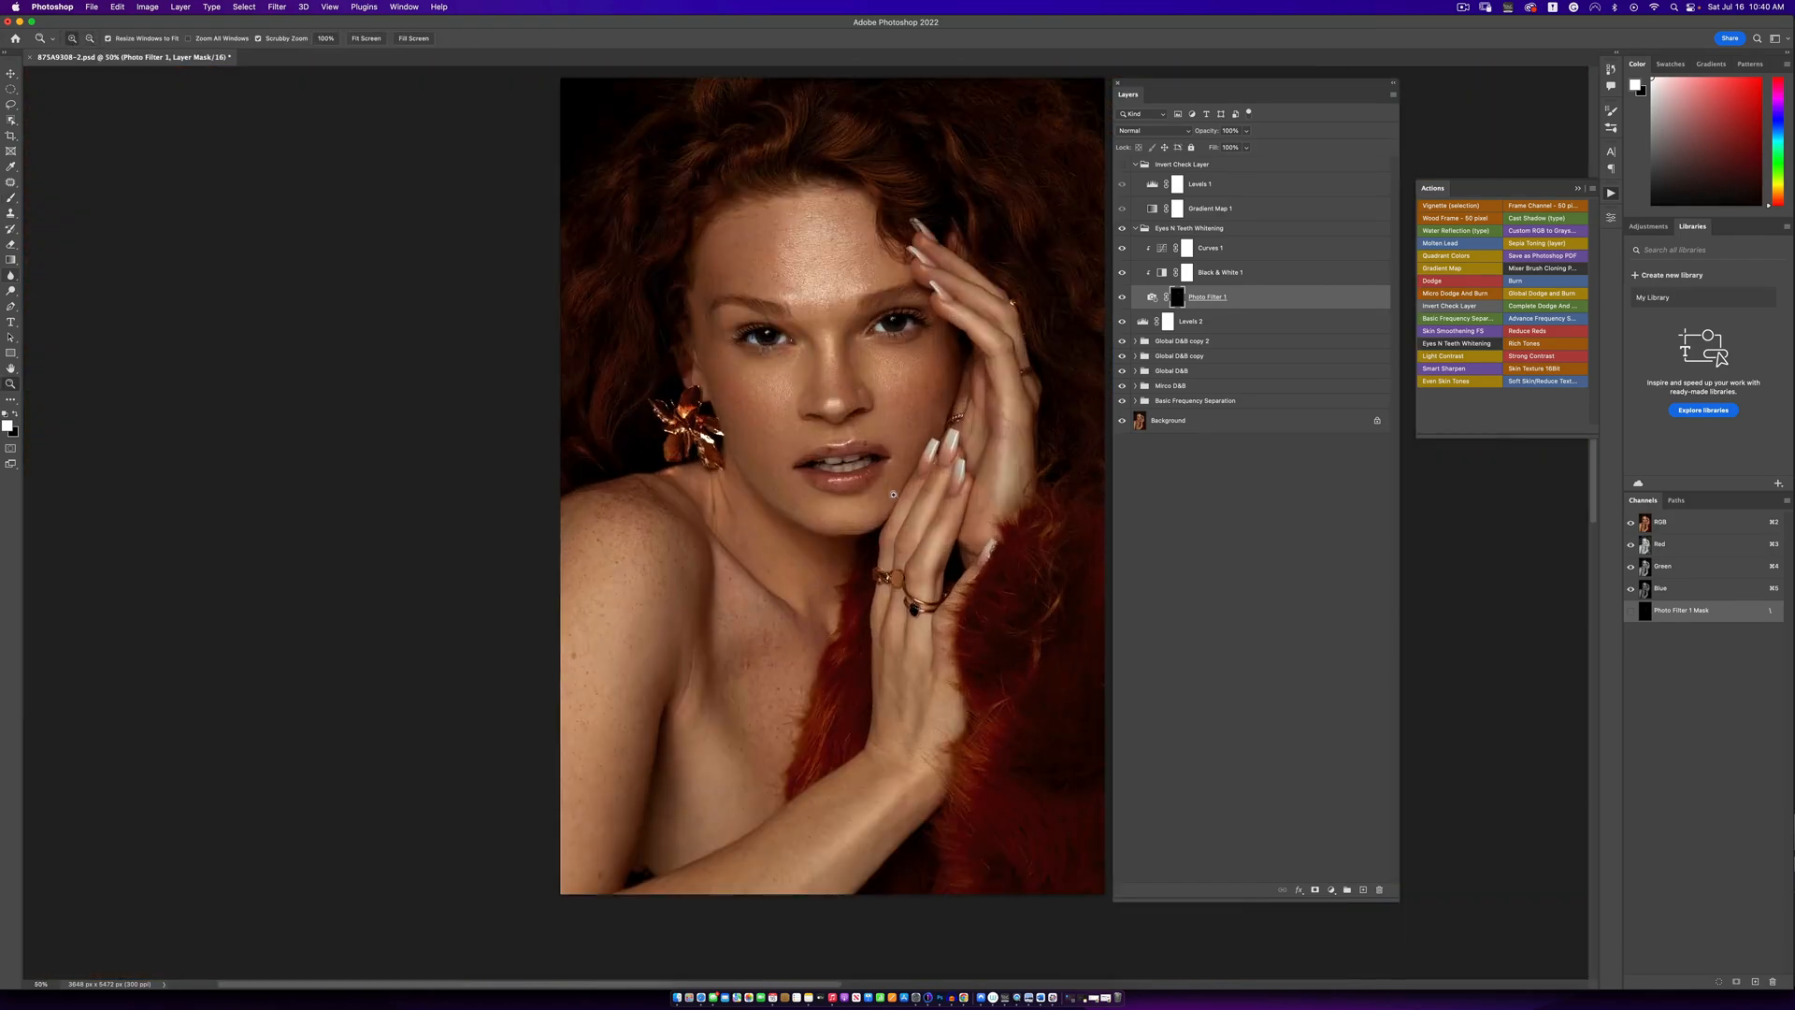
{"action": "key", "text": "b"}
{"action": "left_click", "coordinate": [1122, 228]}
{"action": "left_click", "coordinate": [1122, 228]}
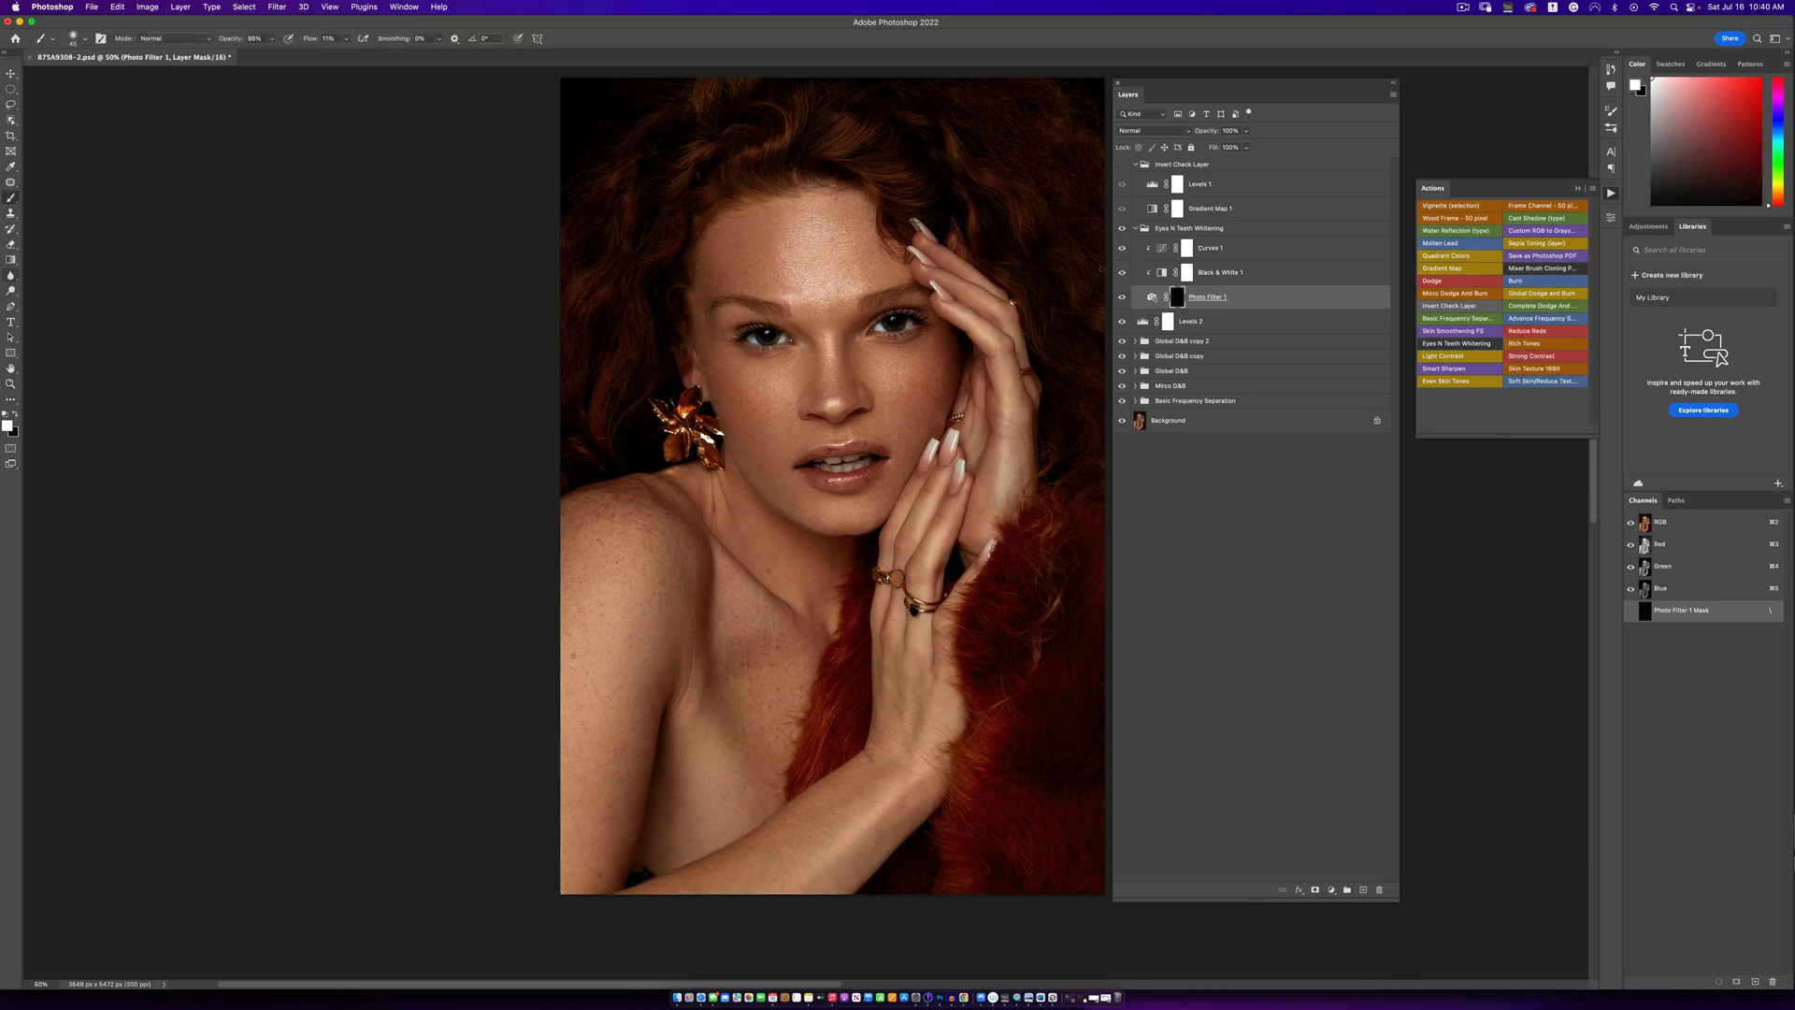
- Reduce the Photo Filter 1 layer's opacity to soften the whitening
{"action": "key", "text": "z"}
{"action": "left_click", "coordinate": [898, 411], "text": "alt"}
{"action": "left_click", "coordinate": [898, 410], "text": "alt"}
{"action": "left_click", "coordinate": [898, 411]}
{"action": "key", "text": "b"}
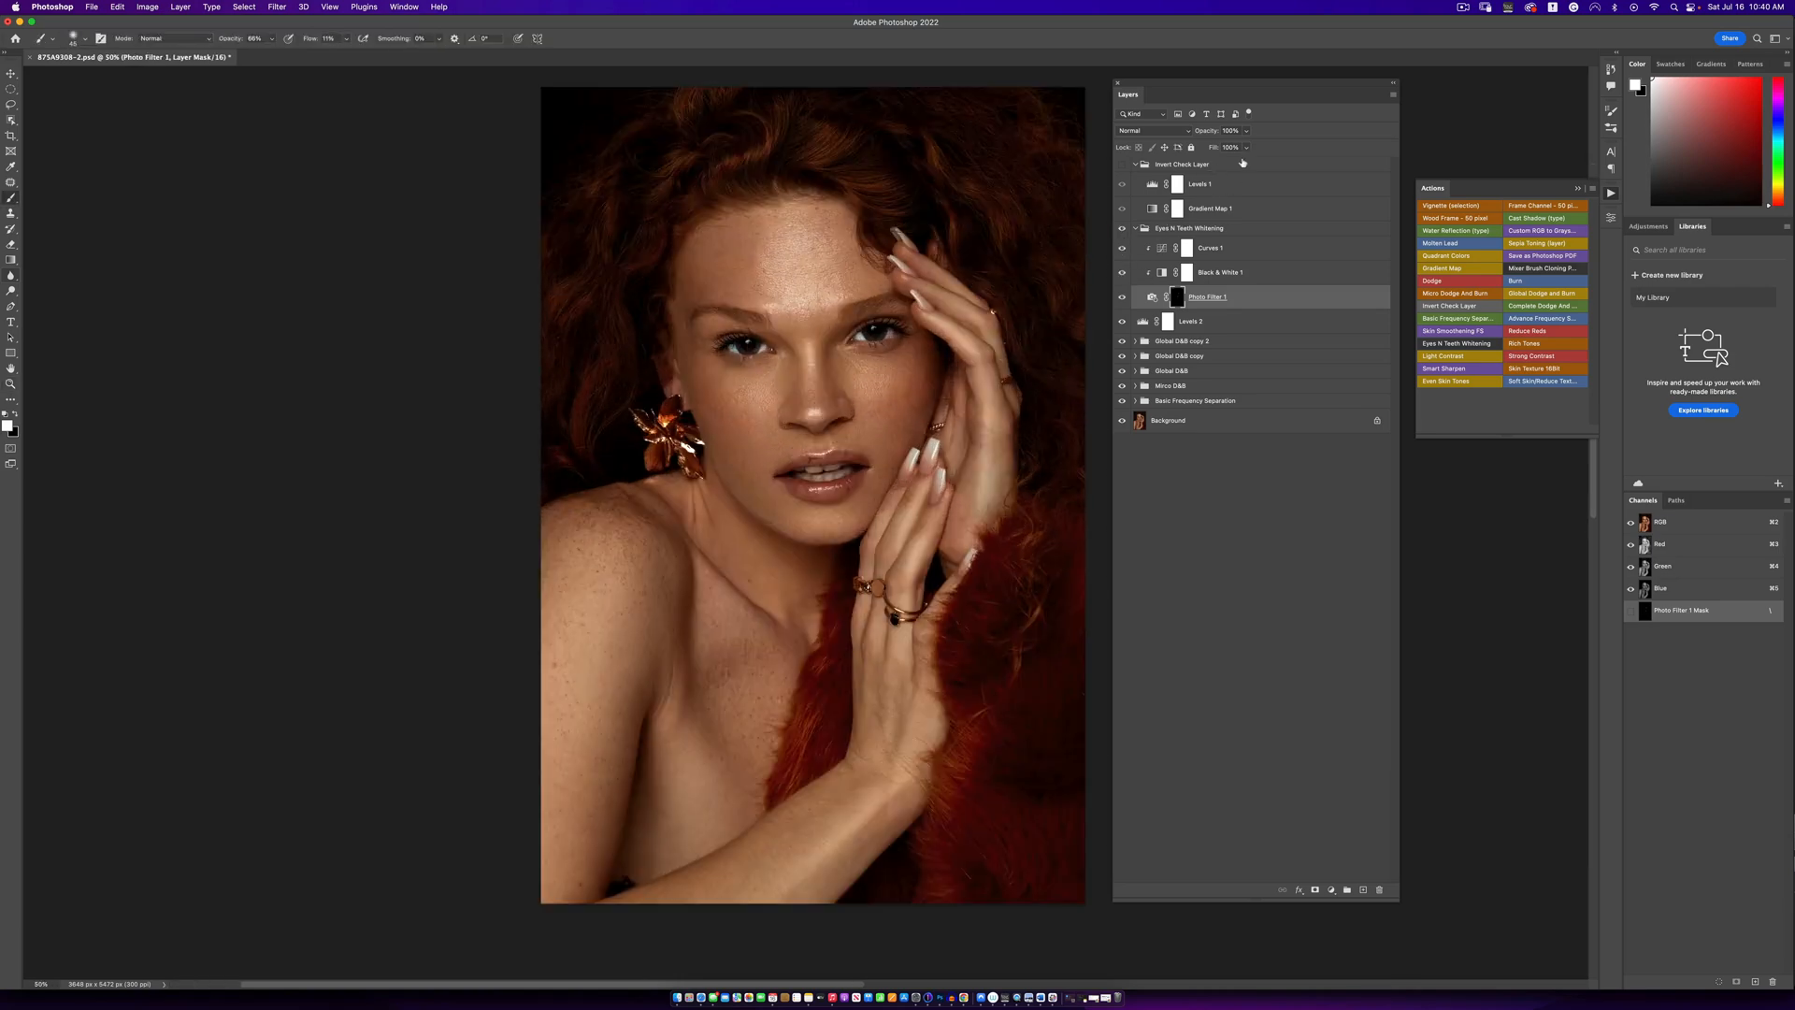
{"action": "left_click_drag", "start_coordinate": [1246, 131], "coordinate": [1228, 148]}
- Inspect the whitened teeth up close
{"action": "key", "text": "z"}
{"action": "left_click", "coordinate": [830, 485]}
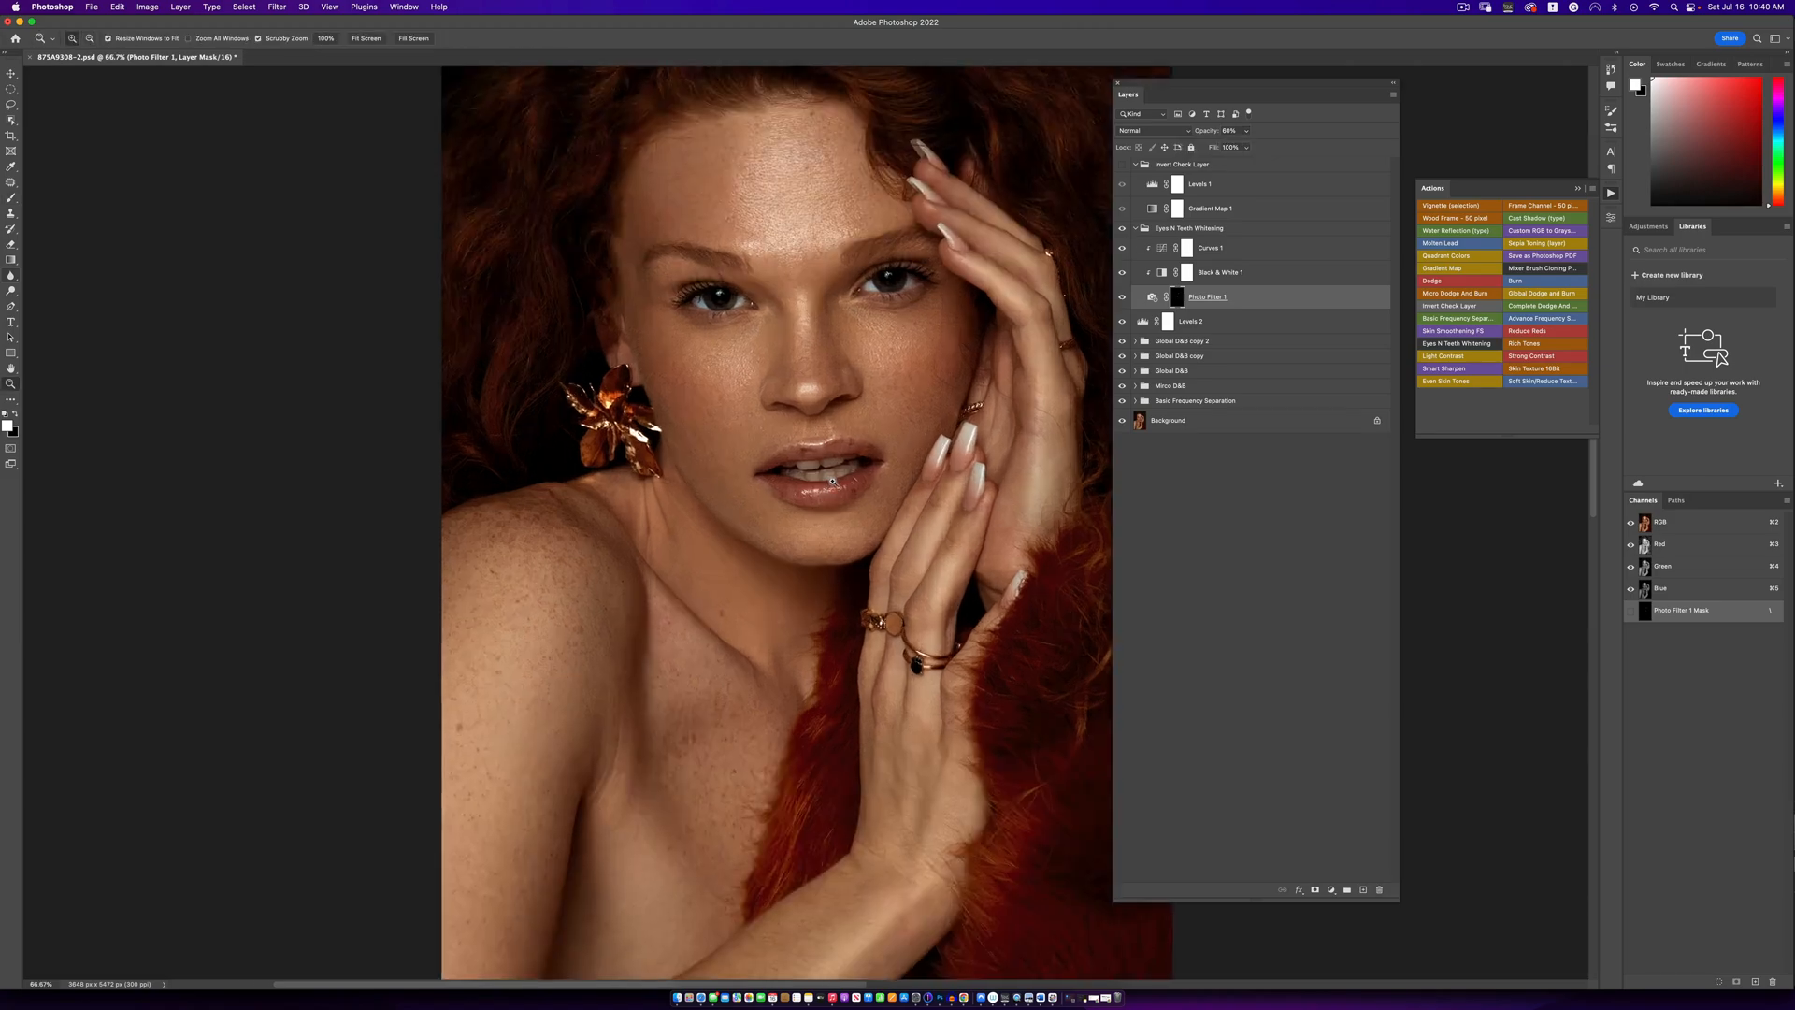
{"action": "left_click", "coordinate": [830, 484]}
{"action": "left_click", "coordinate": [830, 484]}
{"action": "left_click", "coordinate": [830, 484]}
{"action": "key", "text": "b"}
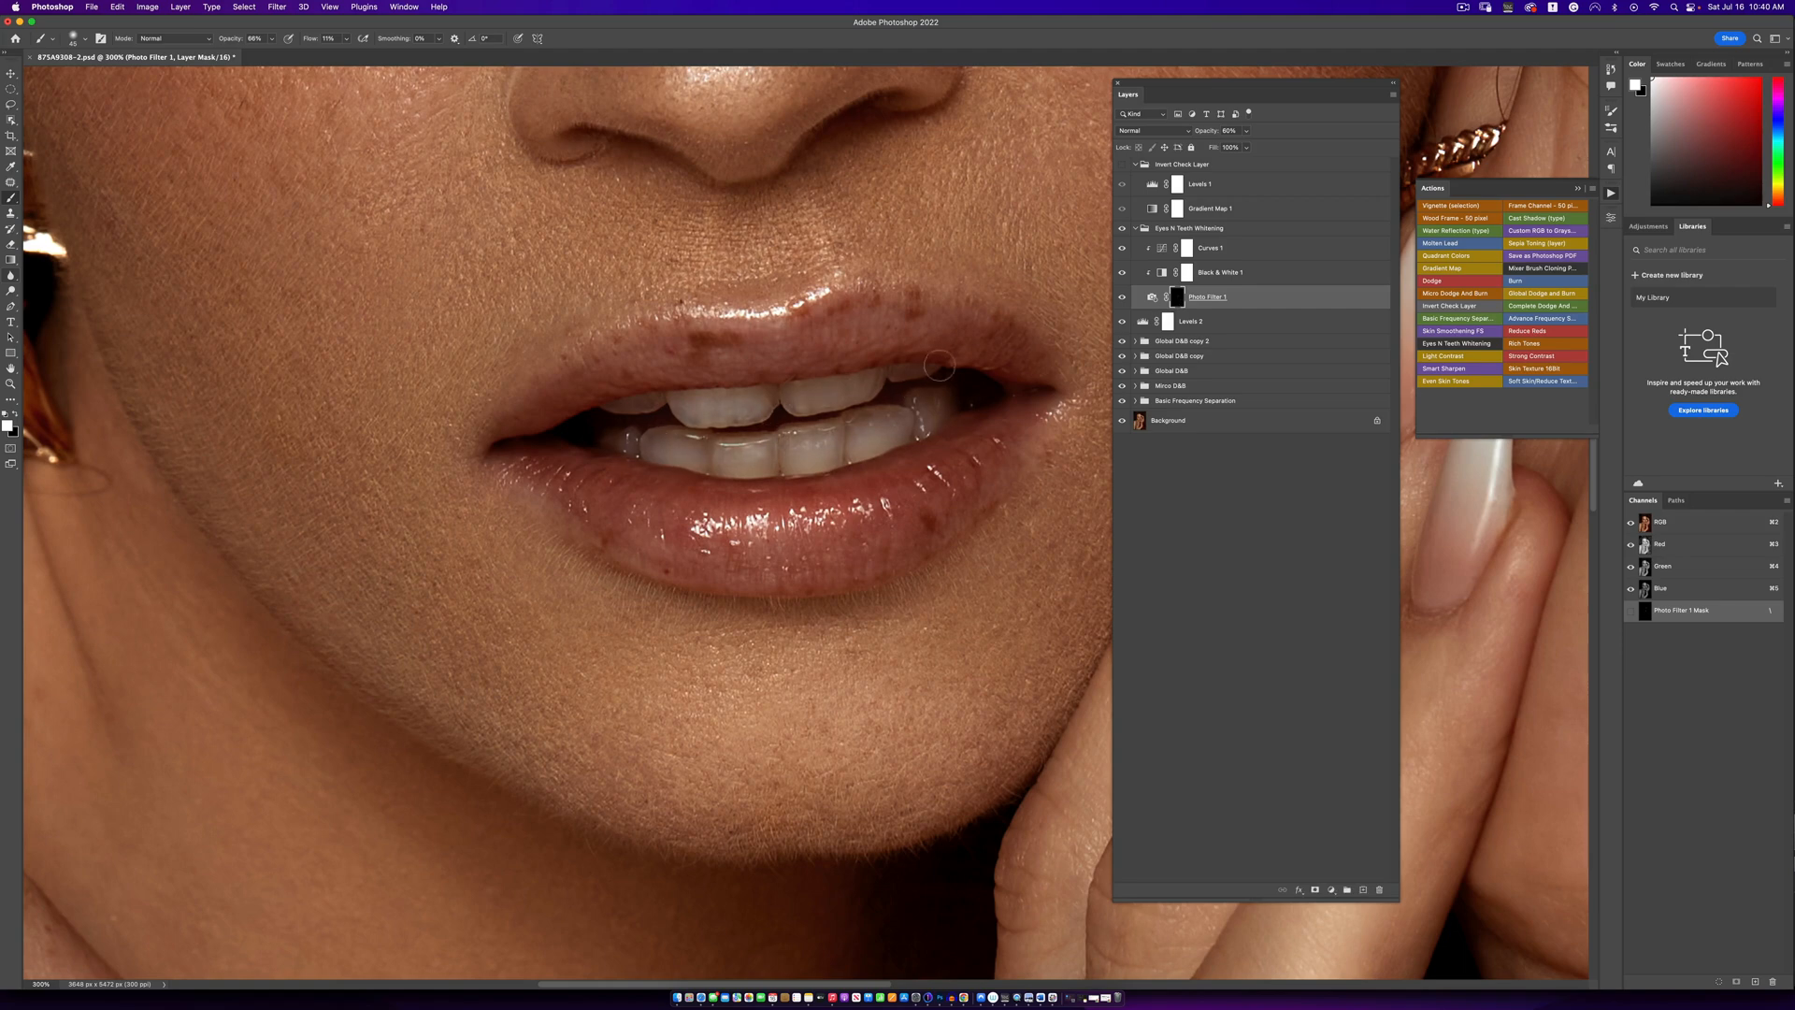
- Compare the softened whitening off and on at reduced magnification by switching the Eyes N Teeth Whitening group's visibility
{"action": "key", "text": "z"}
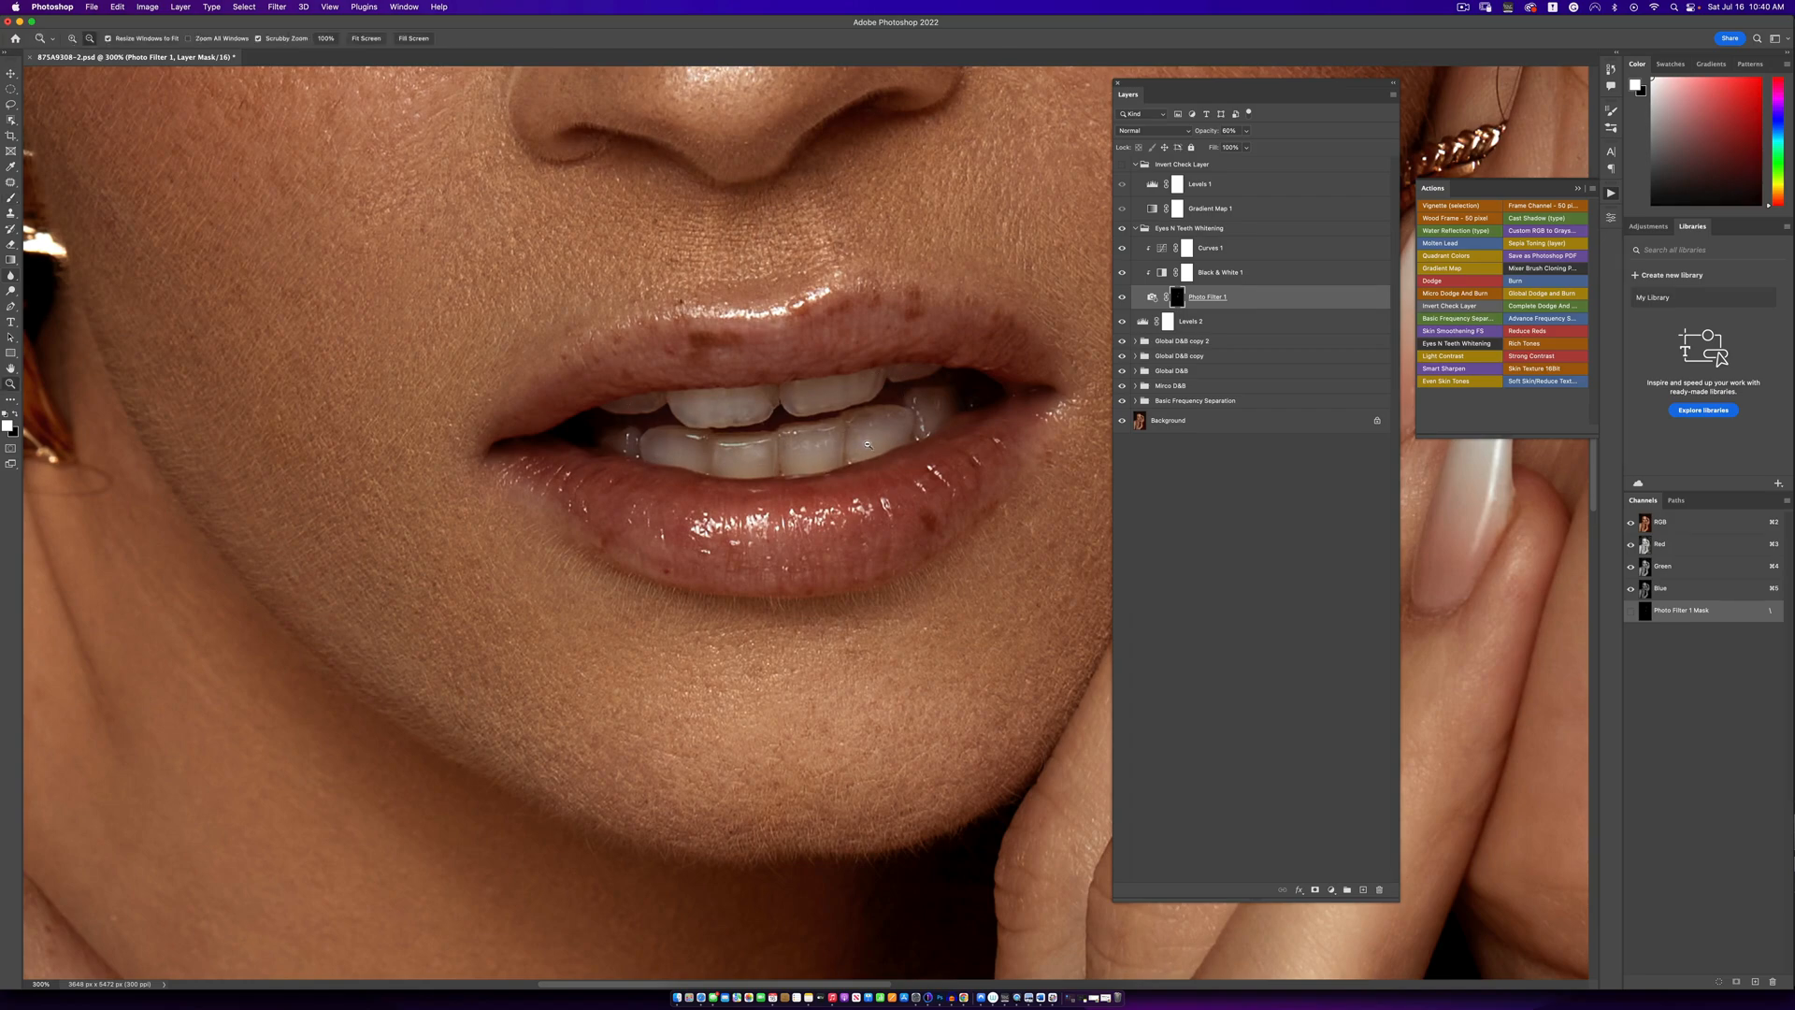
{"action": "left_click", "coordinate": [896, 457], "text": "alt"}
{"action": "left_click", "coordinate": [896, 457], "text": "alt"}
{"action": "left_click", "coordinate": [898, 458], "text": "alt"}
{"action": "left_click", "coordinate": [898, 459], "text": "alt"}
{"action": "left_click", "coordinate": [898, 459], "text": "alt"}
{"action": "left_click", "coordinate": [898, 459], "text": "alt"}
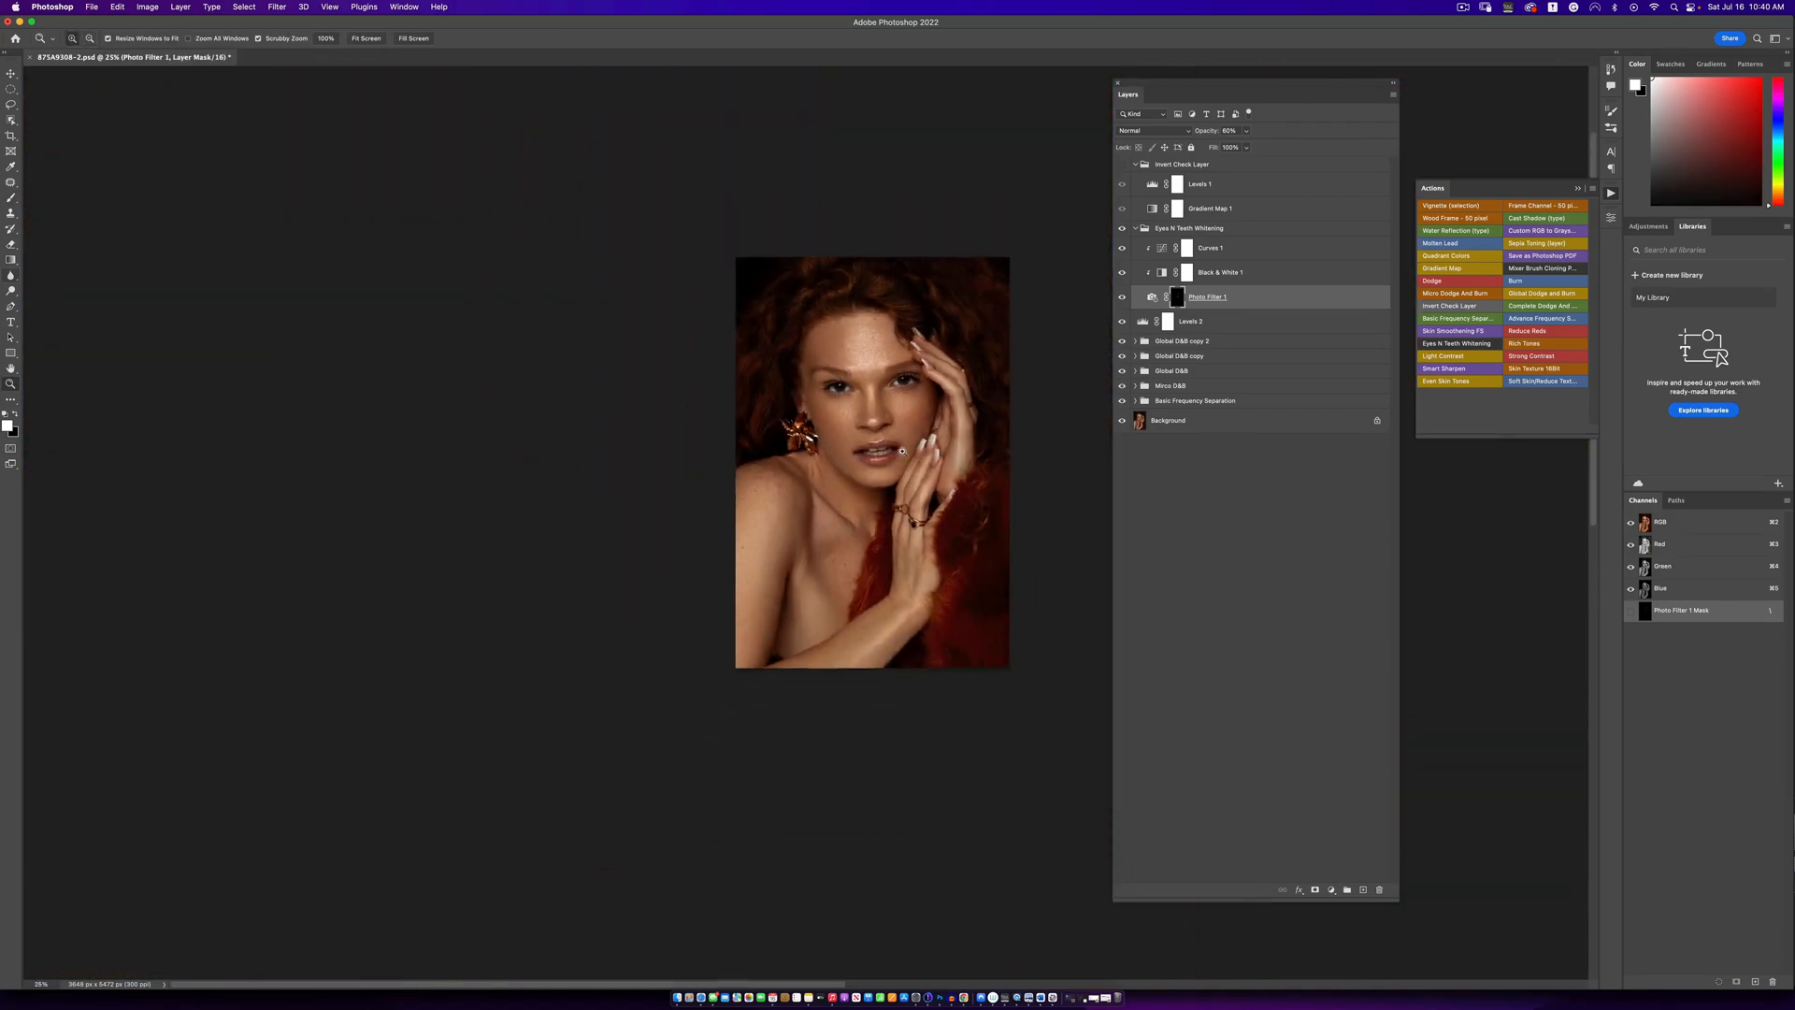
{"action": "left_click", "coordinate": [900, 458]}
{"action": "left_click", "coordinate": [905, 455]}
{"action": "key", "text": "b"}
{"action": "left_click", "coordinate": [1121, 228]}
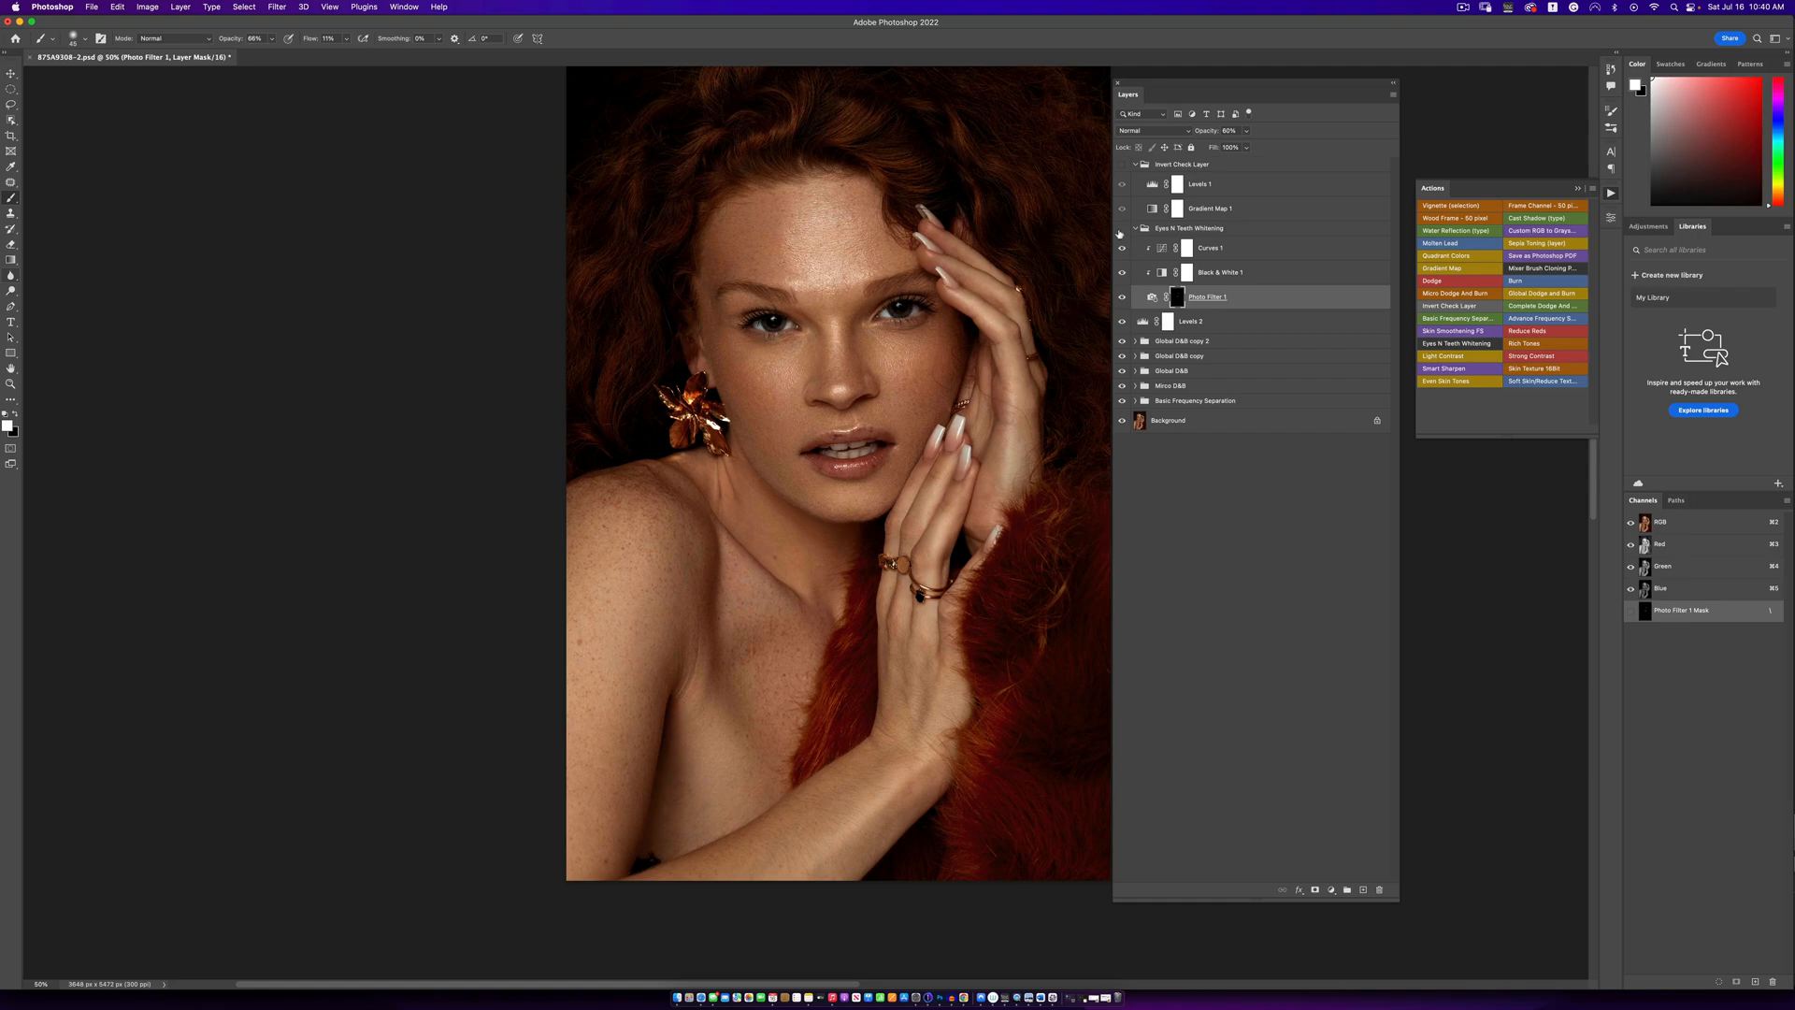
{"action": "left_click", "coordinate": [1122, 228]}
- Review the full portrait at a distance and collapse the Eyes N Teeth Whitening group
{"action": "key", "text": "z"}
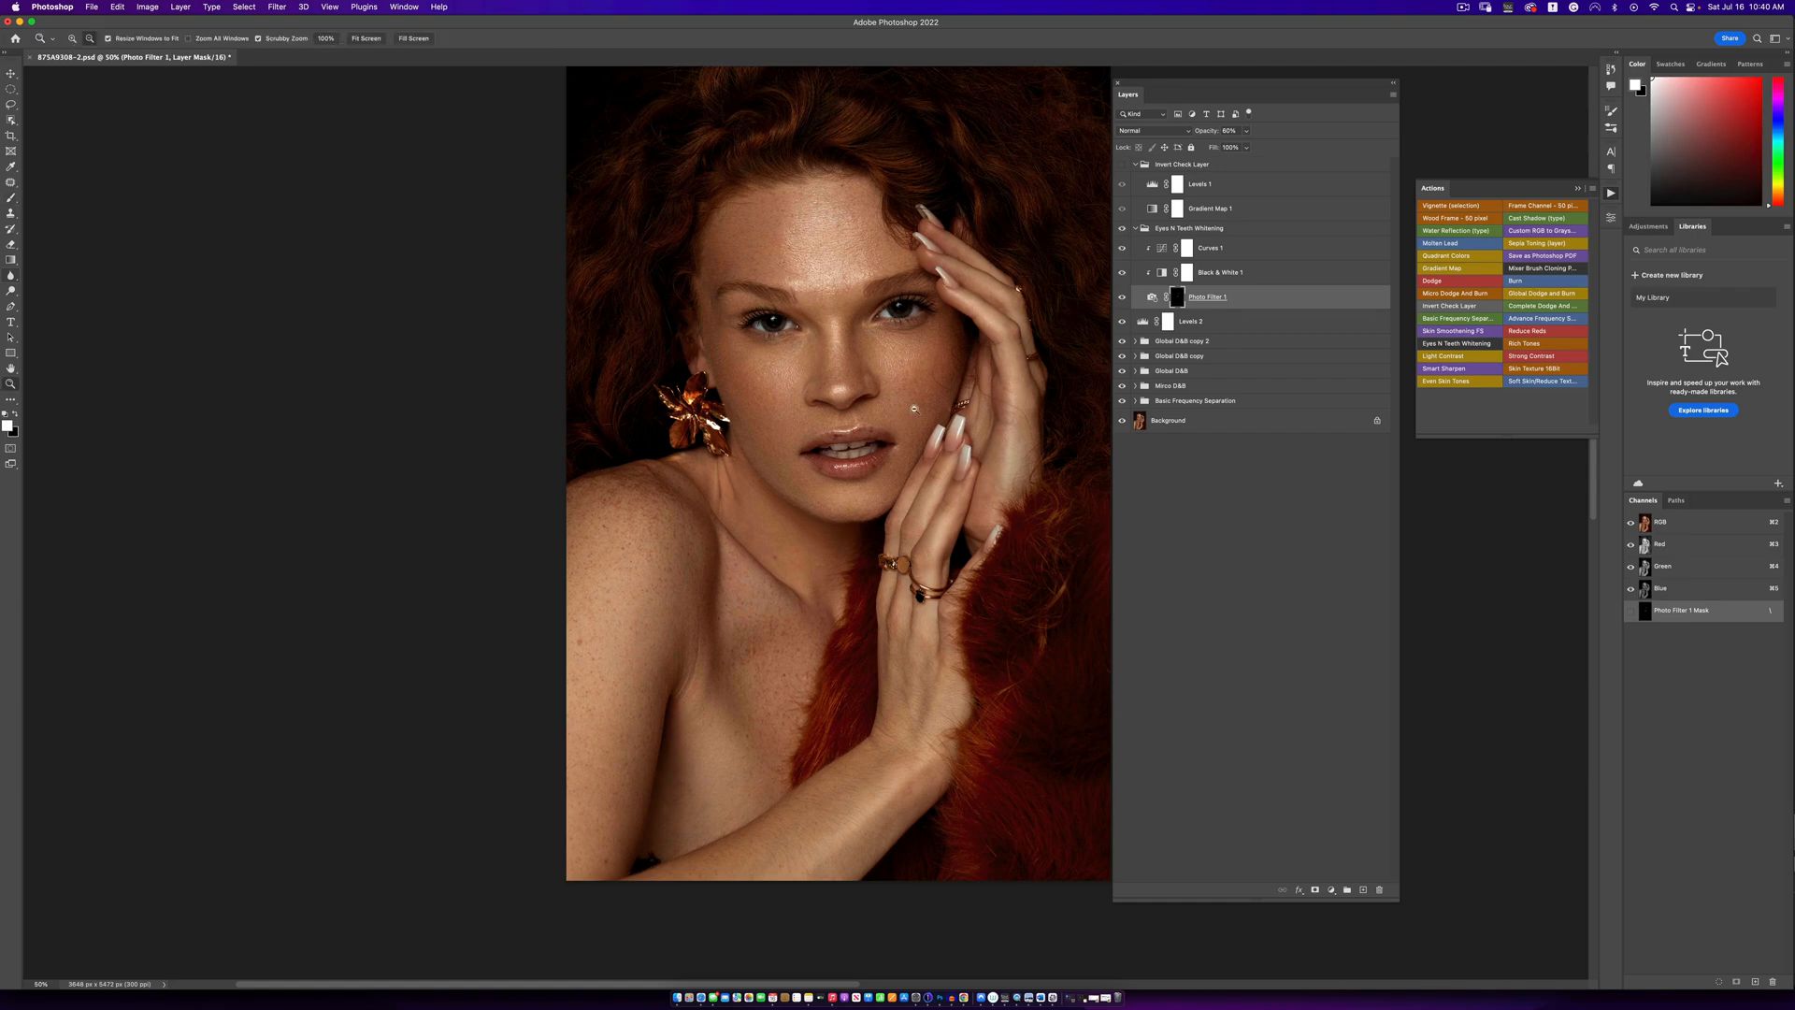
{"action": "left_click", "coordinate": [913, 412], "text": "alt"}
{"action": "key", "text": "b"}
{"action": "mouse_move", "coordinate": [905, 424]}
{"action": "left_mouse_down"}
{"action": "mouse_move", "coordinate": [778, 423]}
{"action": "mouse_move", "coordinate": [780, 471]}
{"action": "left_mouse_up"}
{"action": "left_click", "coordinate": [1136, 228]}
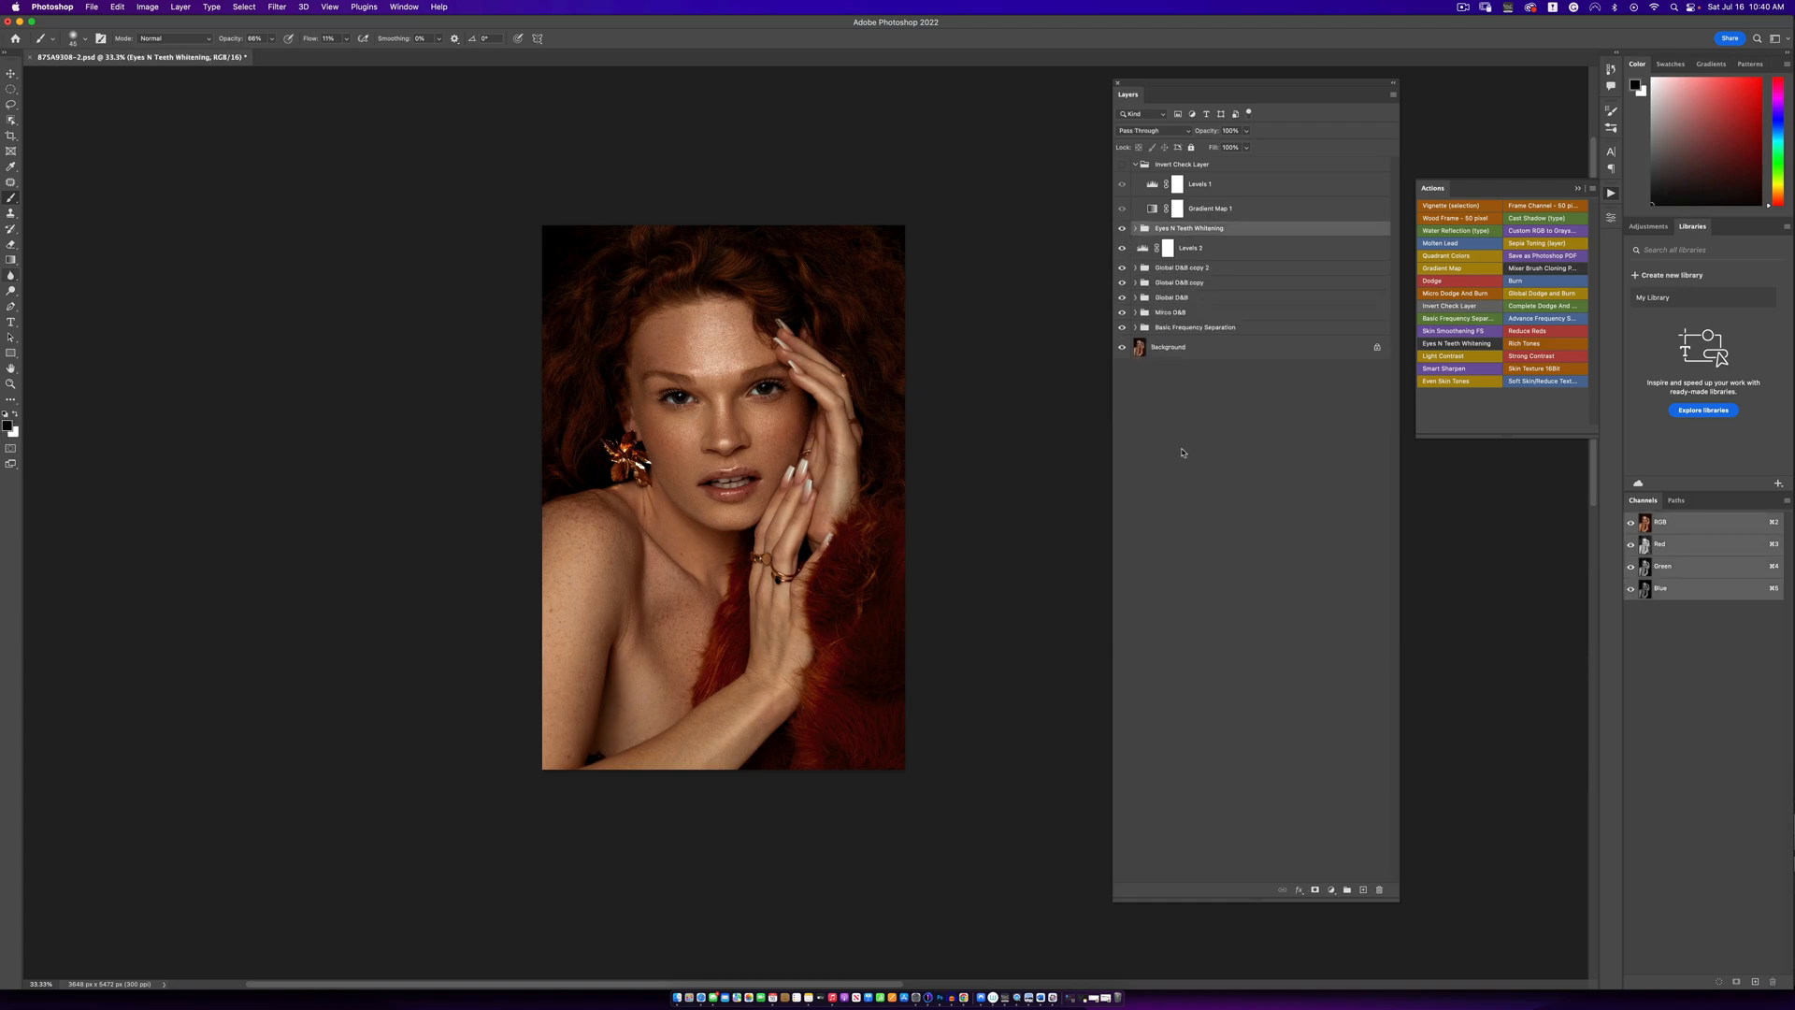
{"action": "left_click", "coordinate": [1333, 890]}
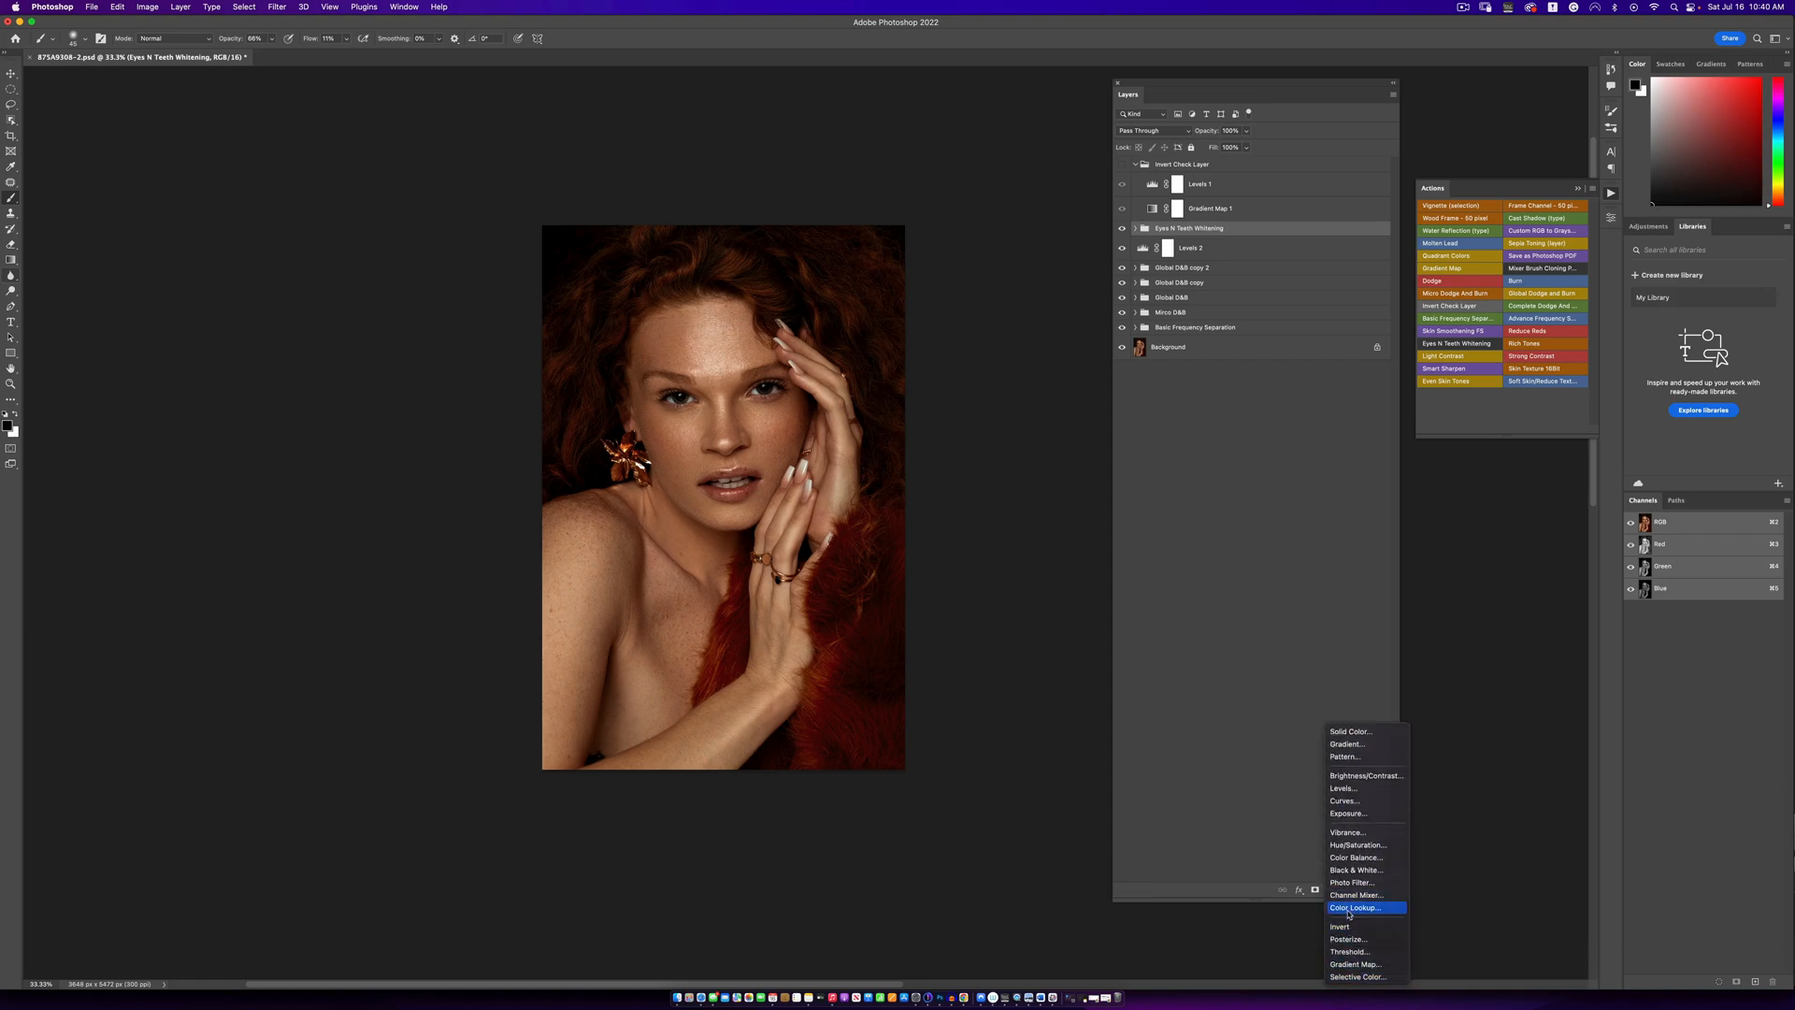
{"action": "left_click", "coordinate": [1351, 907]}
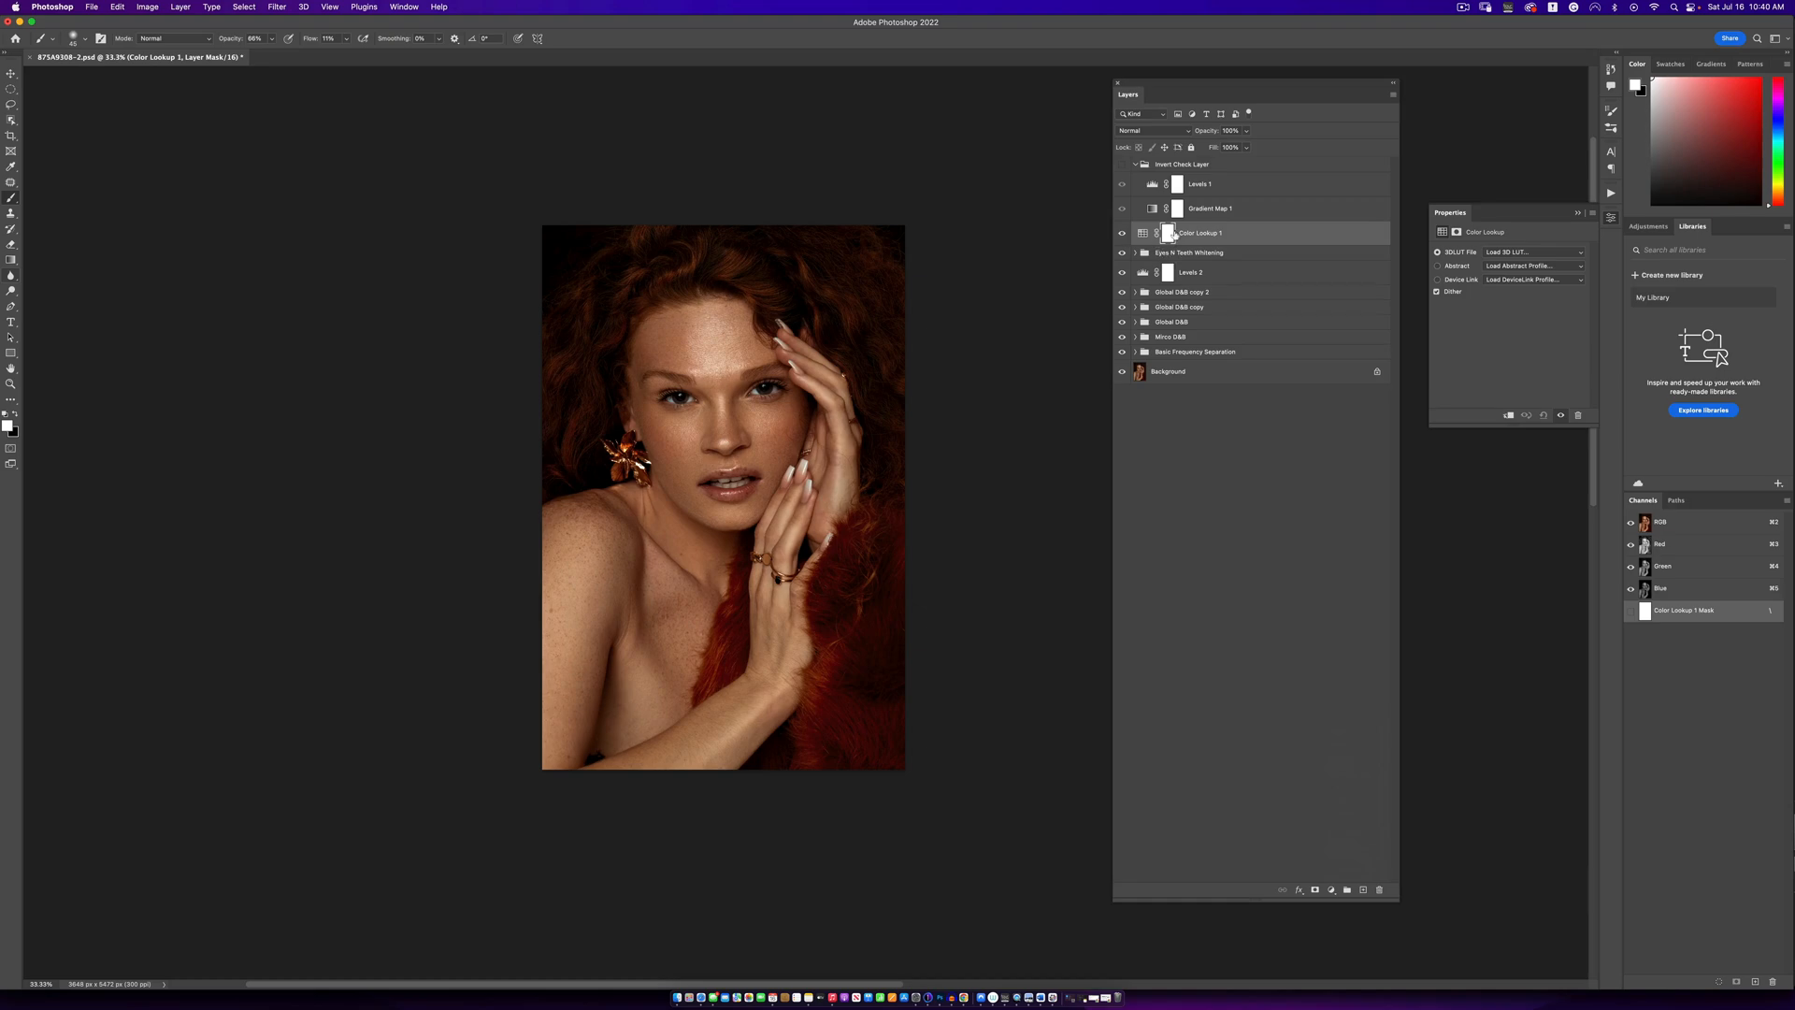
{"action": "key", "text": "Delete"}
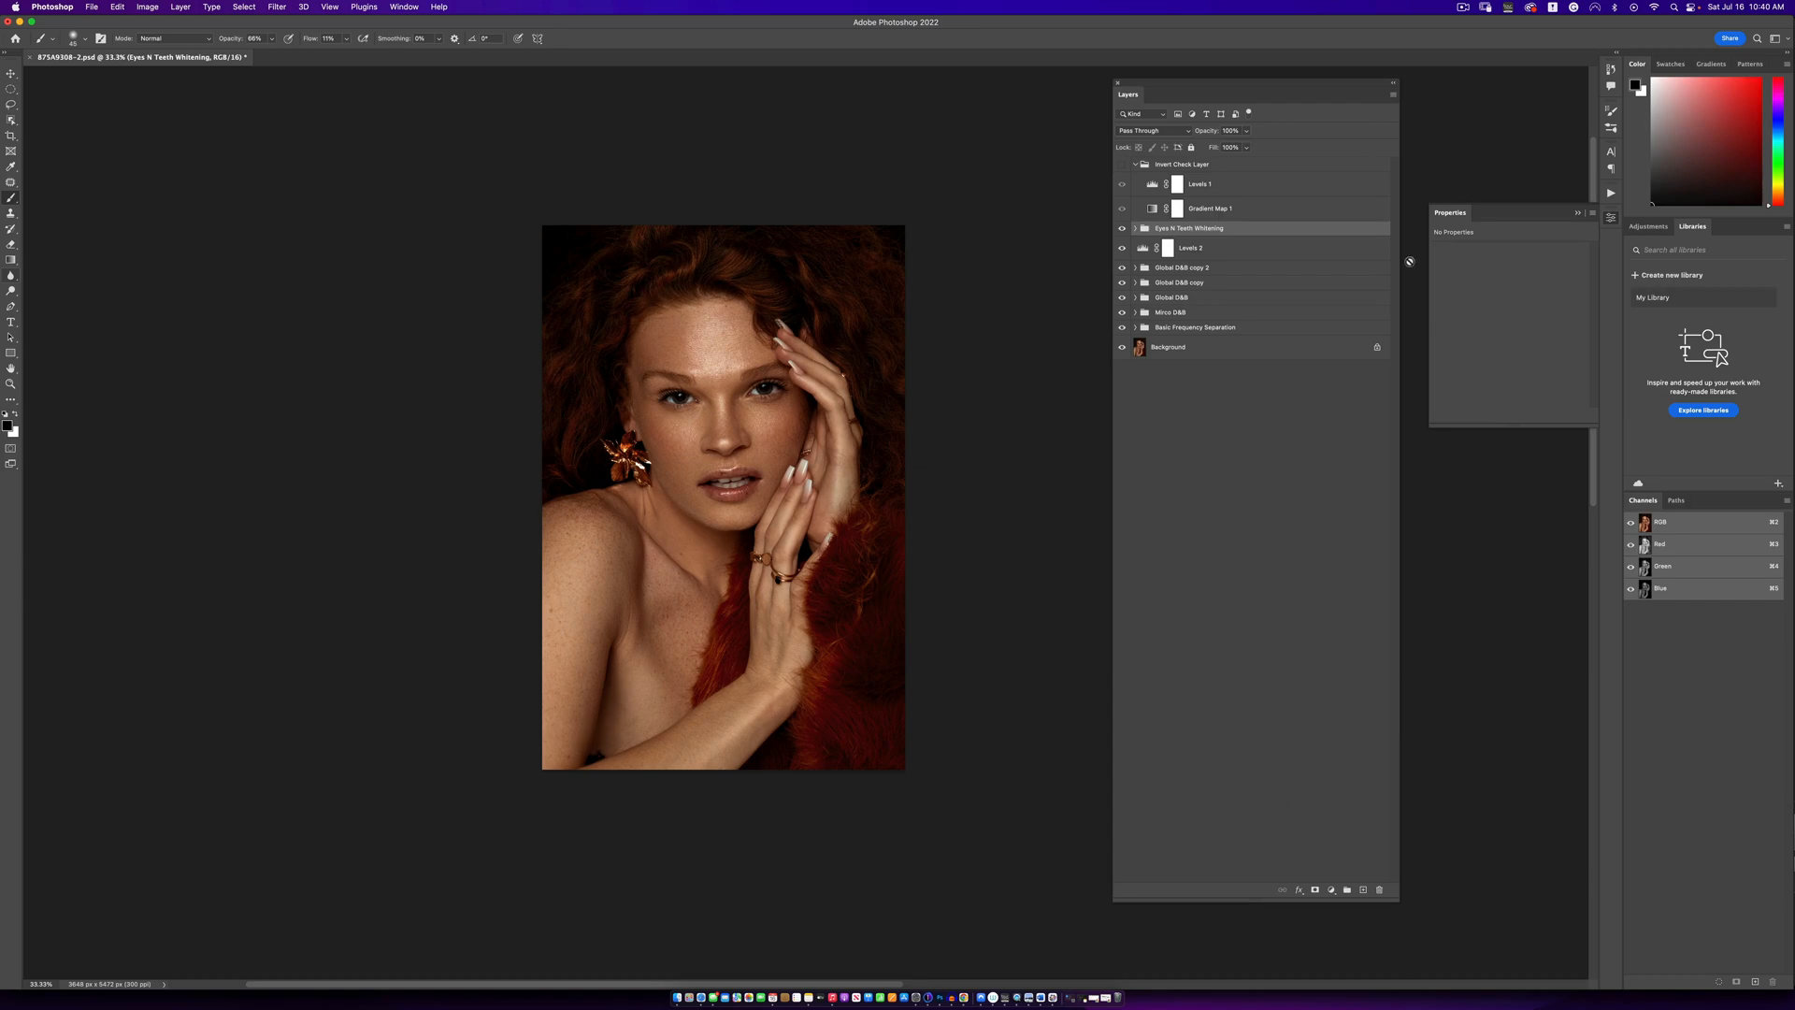
- Run the Even Skin Tones action and set the gradient map's first stop to a light skin tone sampled from the forehead
{"action": "left_click", "coordinate": [1612, 194]}
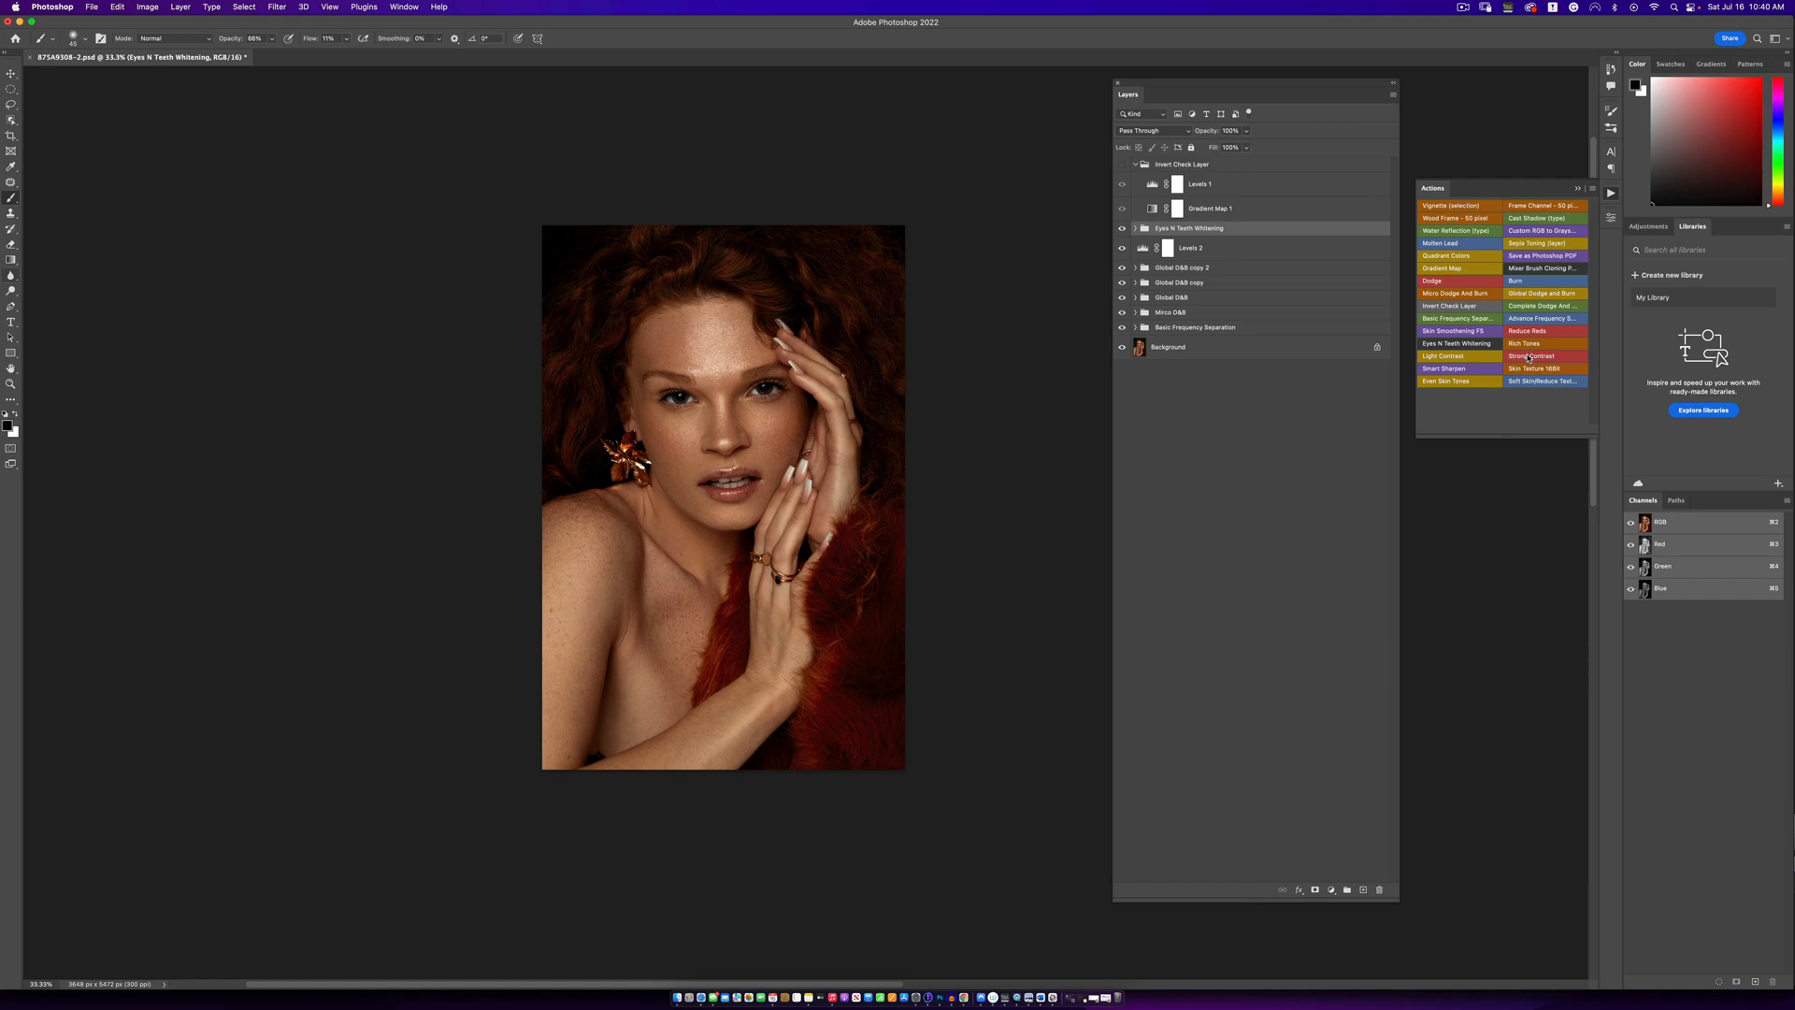
{"action": "left_click", "coordinate": [1450, 382]}
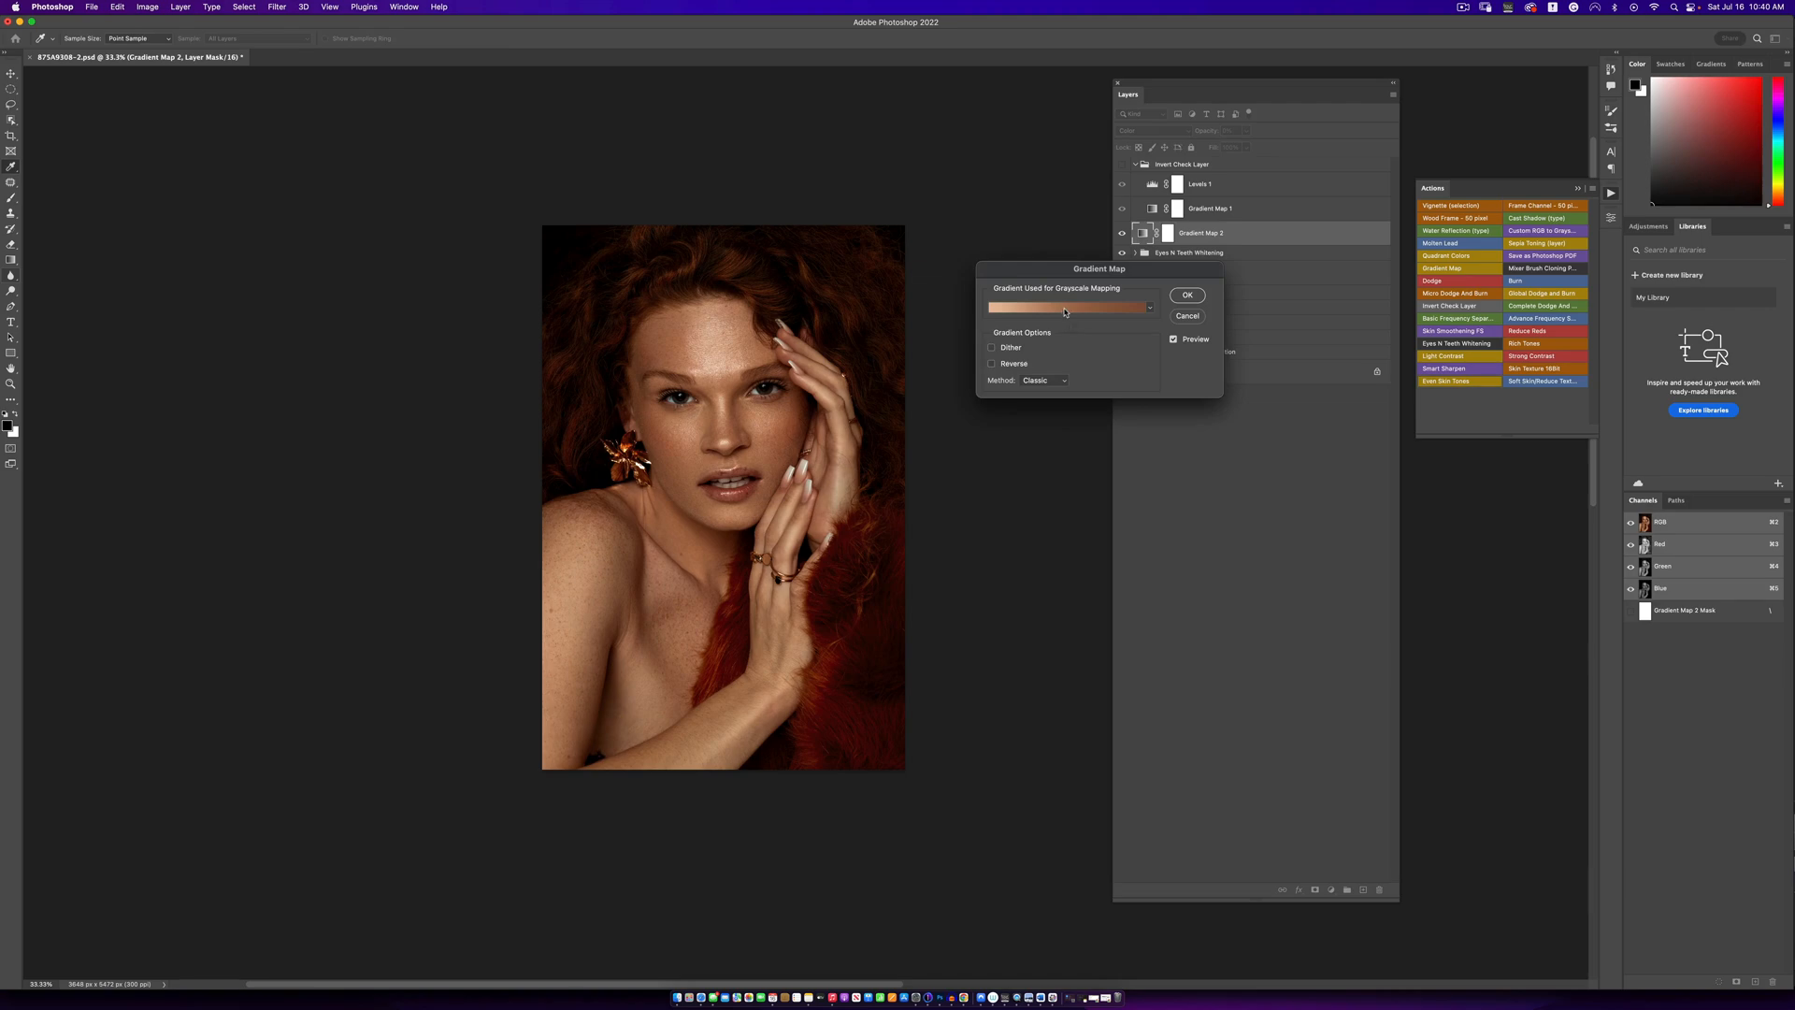
{"action": "left_click", "coordinate": [1066, 308]}
{"action": "left_click_drag", "start_coordinate": [780, 556], "coordinate": [738, 414]}
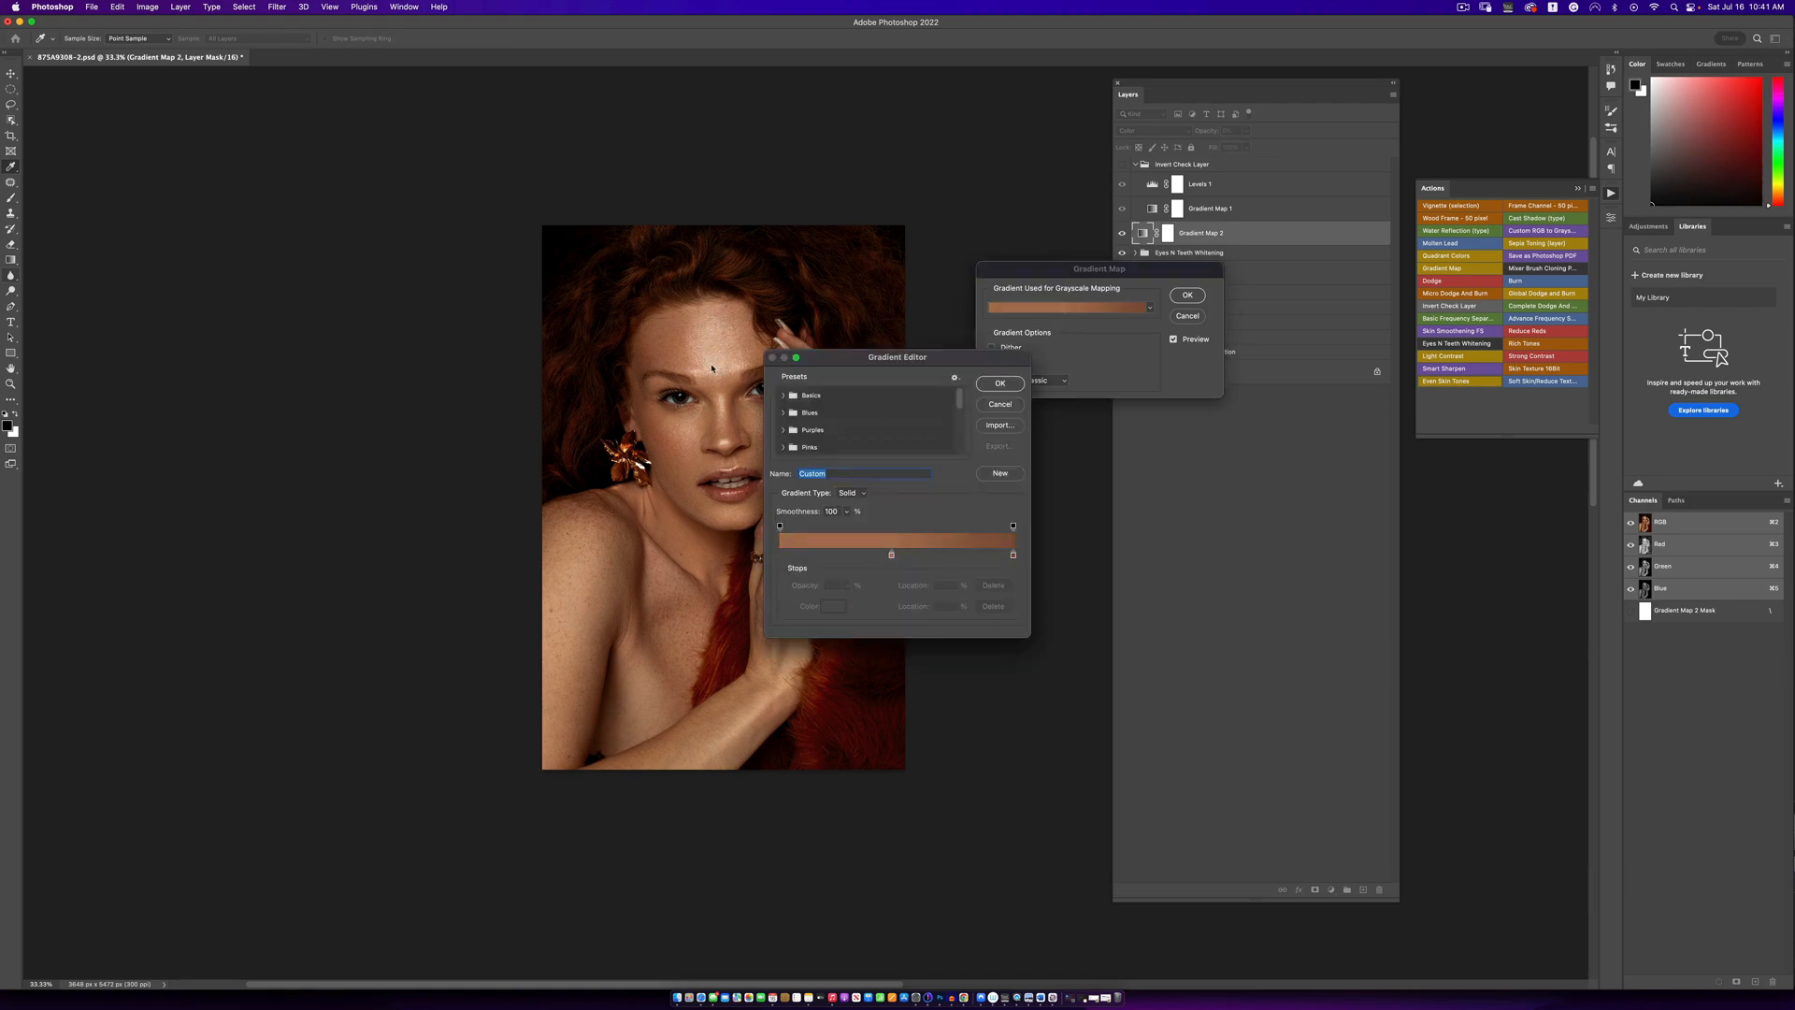
{"action": "left_click", "coordinate": [779, 555]}
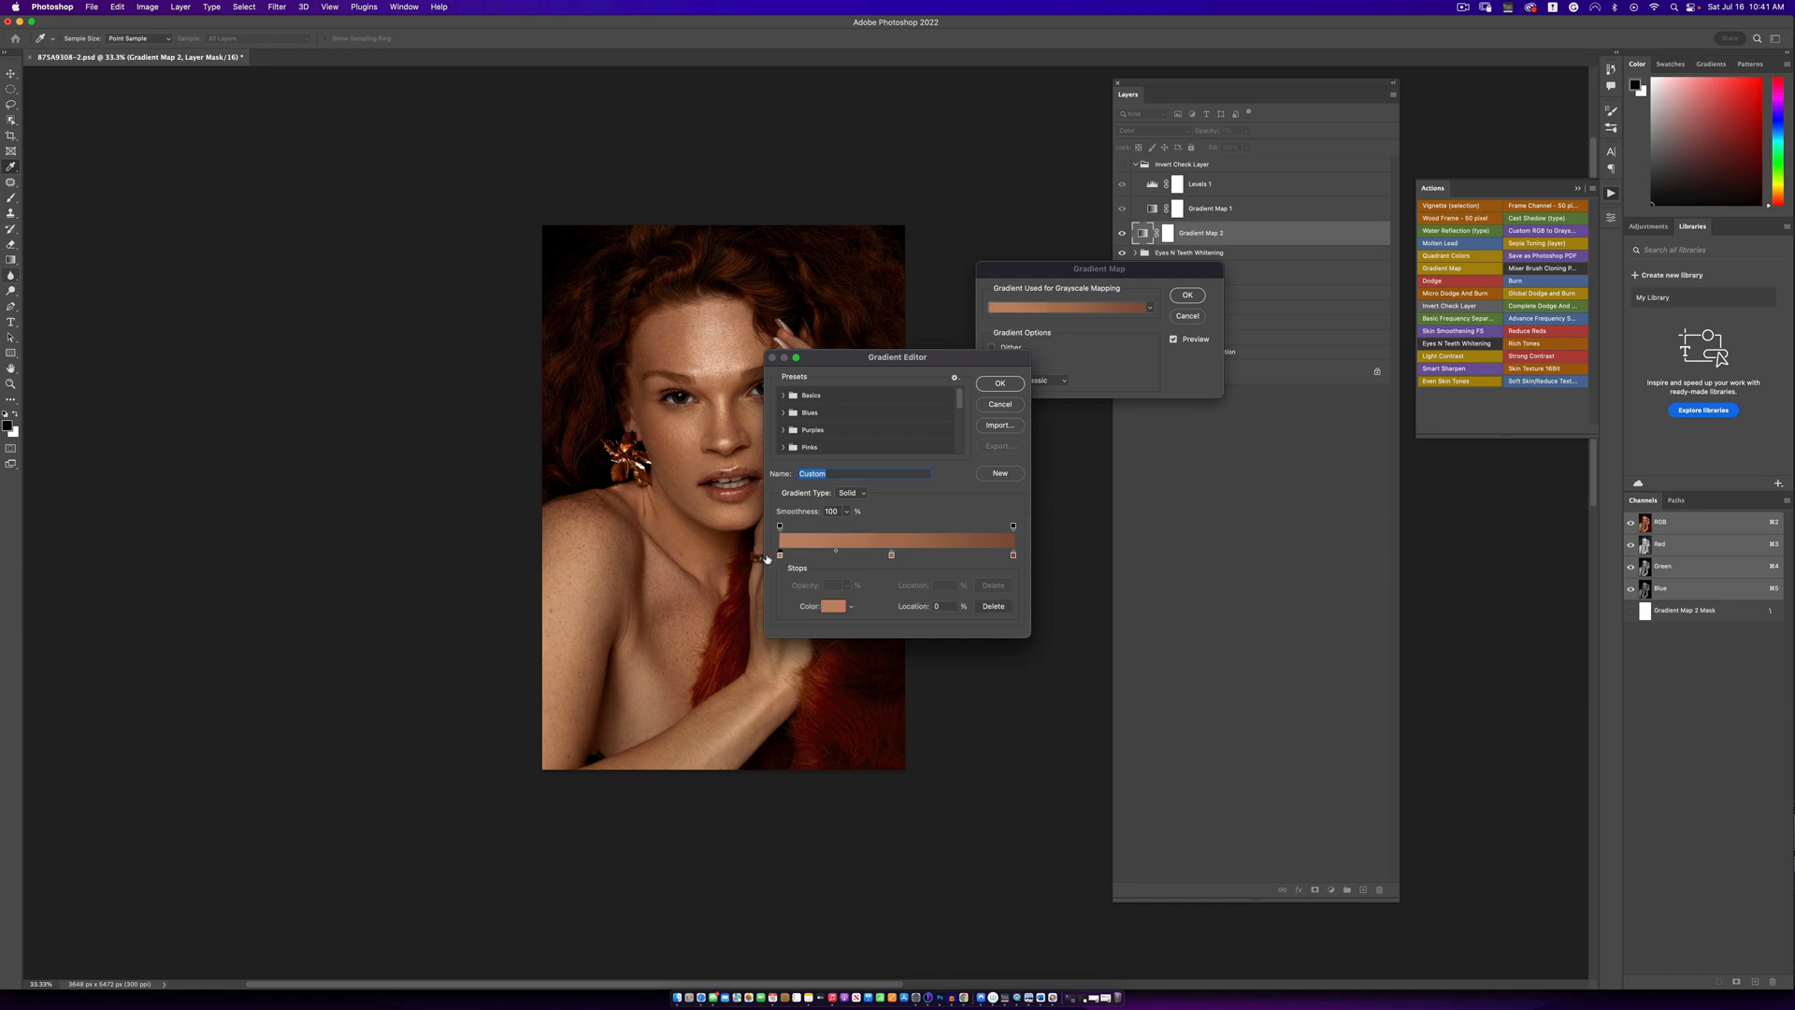
{"action": "left_click", "coordinate": [832, 608]}
{"action": "left_click", "coordinate": [716, 352]}
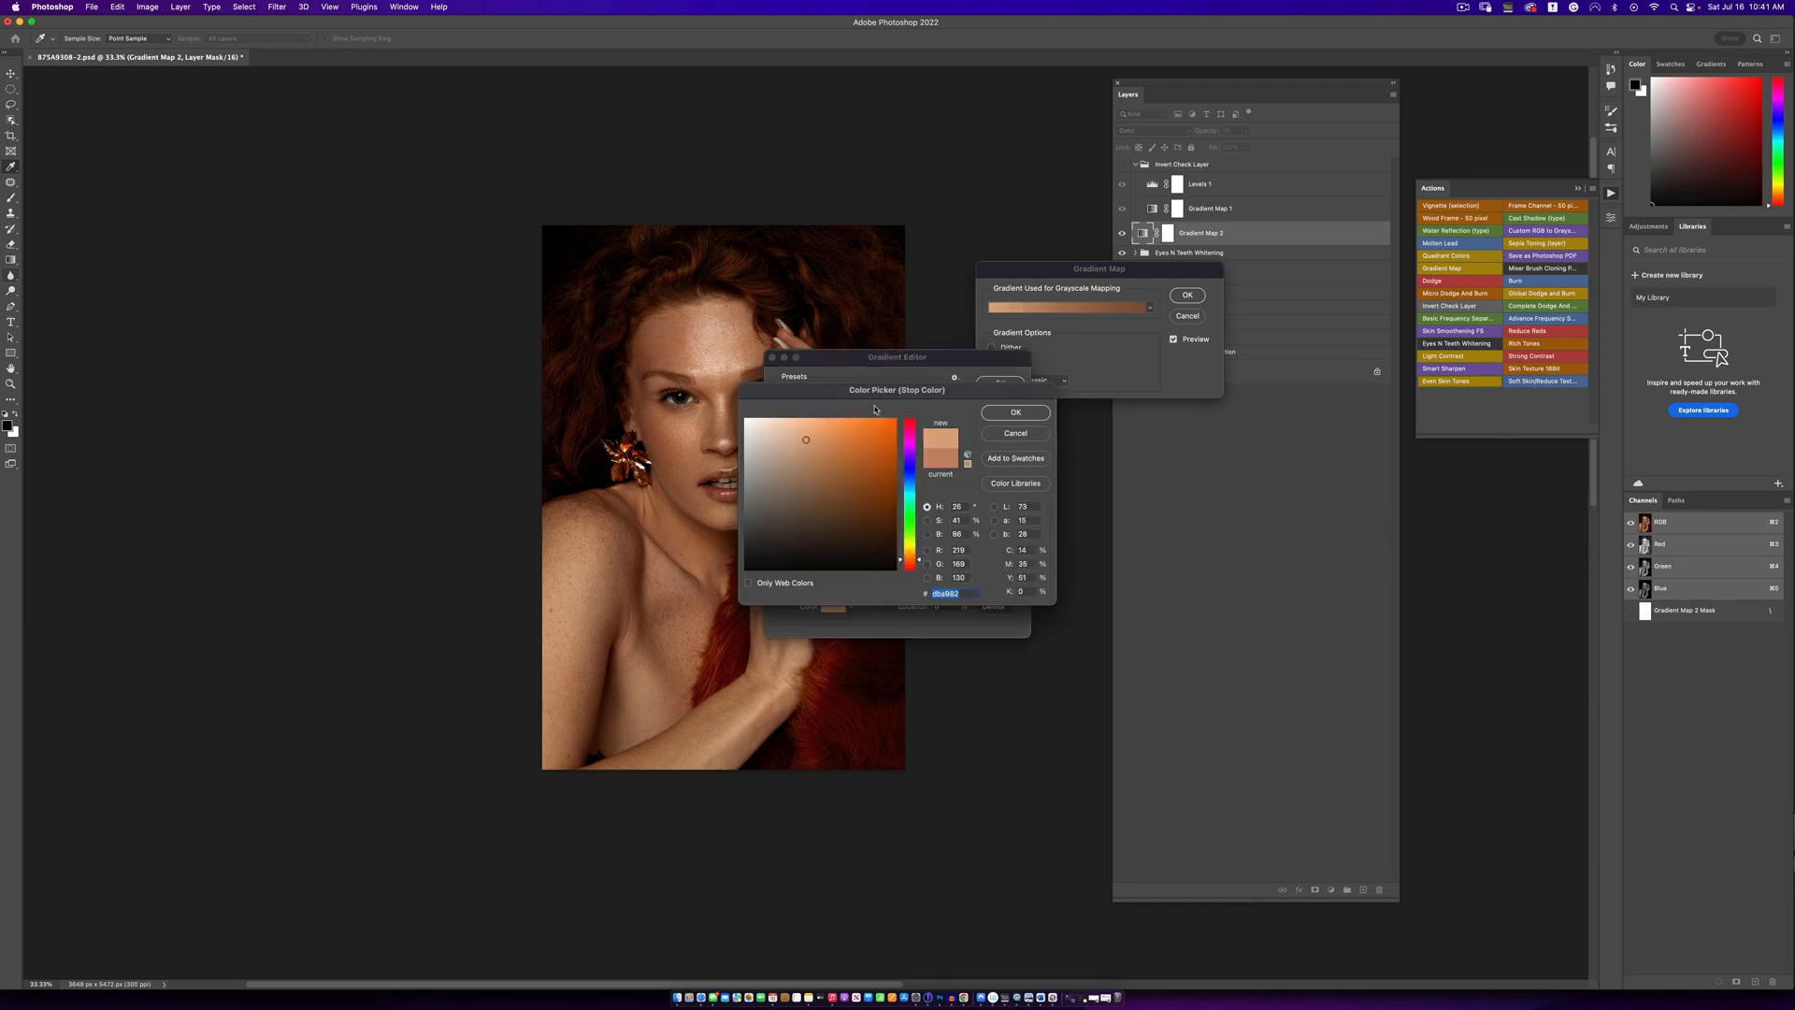
{"action": "left_click", "coordinate": [704, 353]}
{"action": "left_click", "coordinate": [1000, 413]}
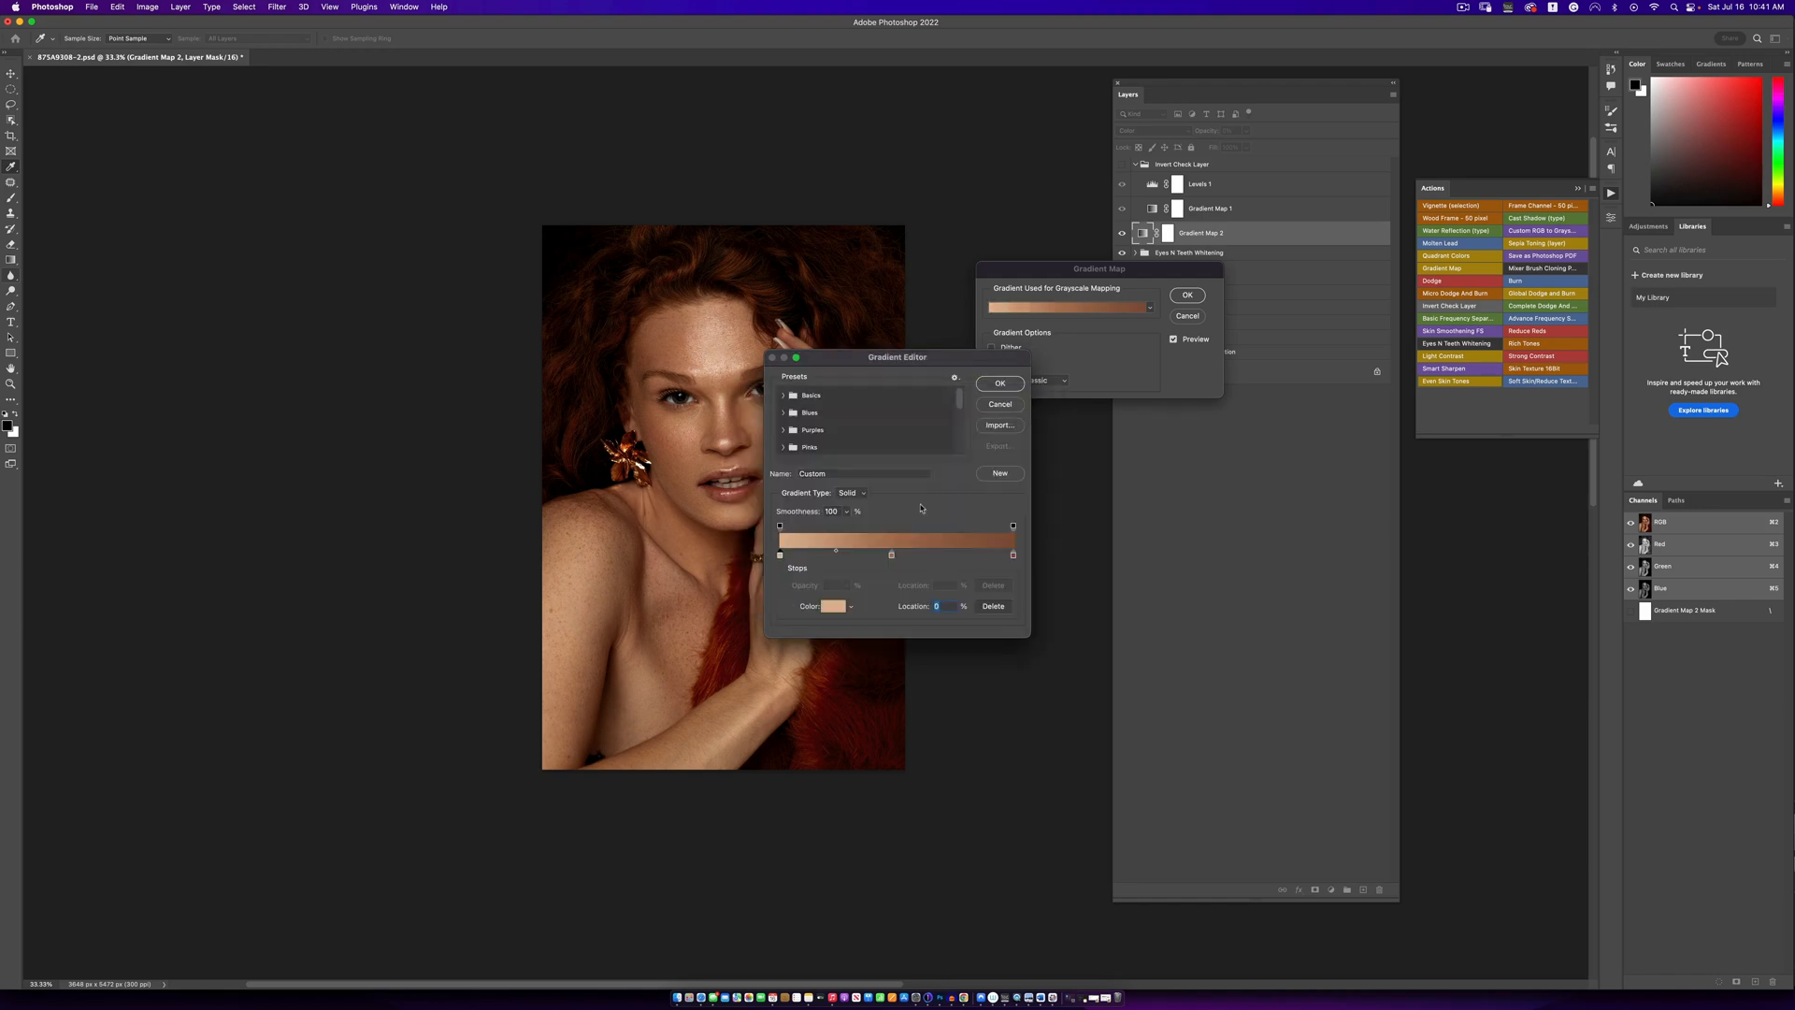
- Resample the gradient's middle and end stops from darker skin areas and accept the gradient map
{"action": "left_click", "coordinate": [891, 556]}
{"action": "left_click", "coordinate": [1013, 557]}
{"action": "left_click", "coordinate": [652, 427]}
{"action": "left_click", "coordinate": [990, 385]}
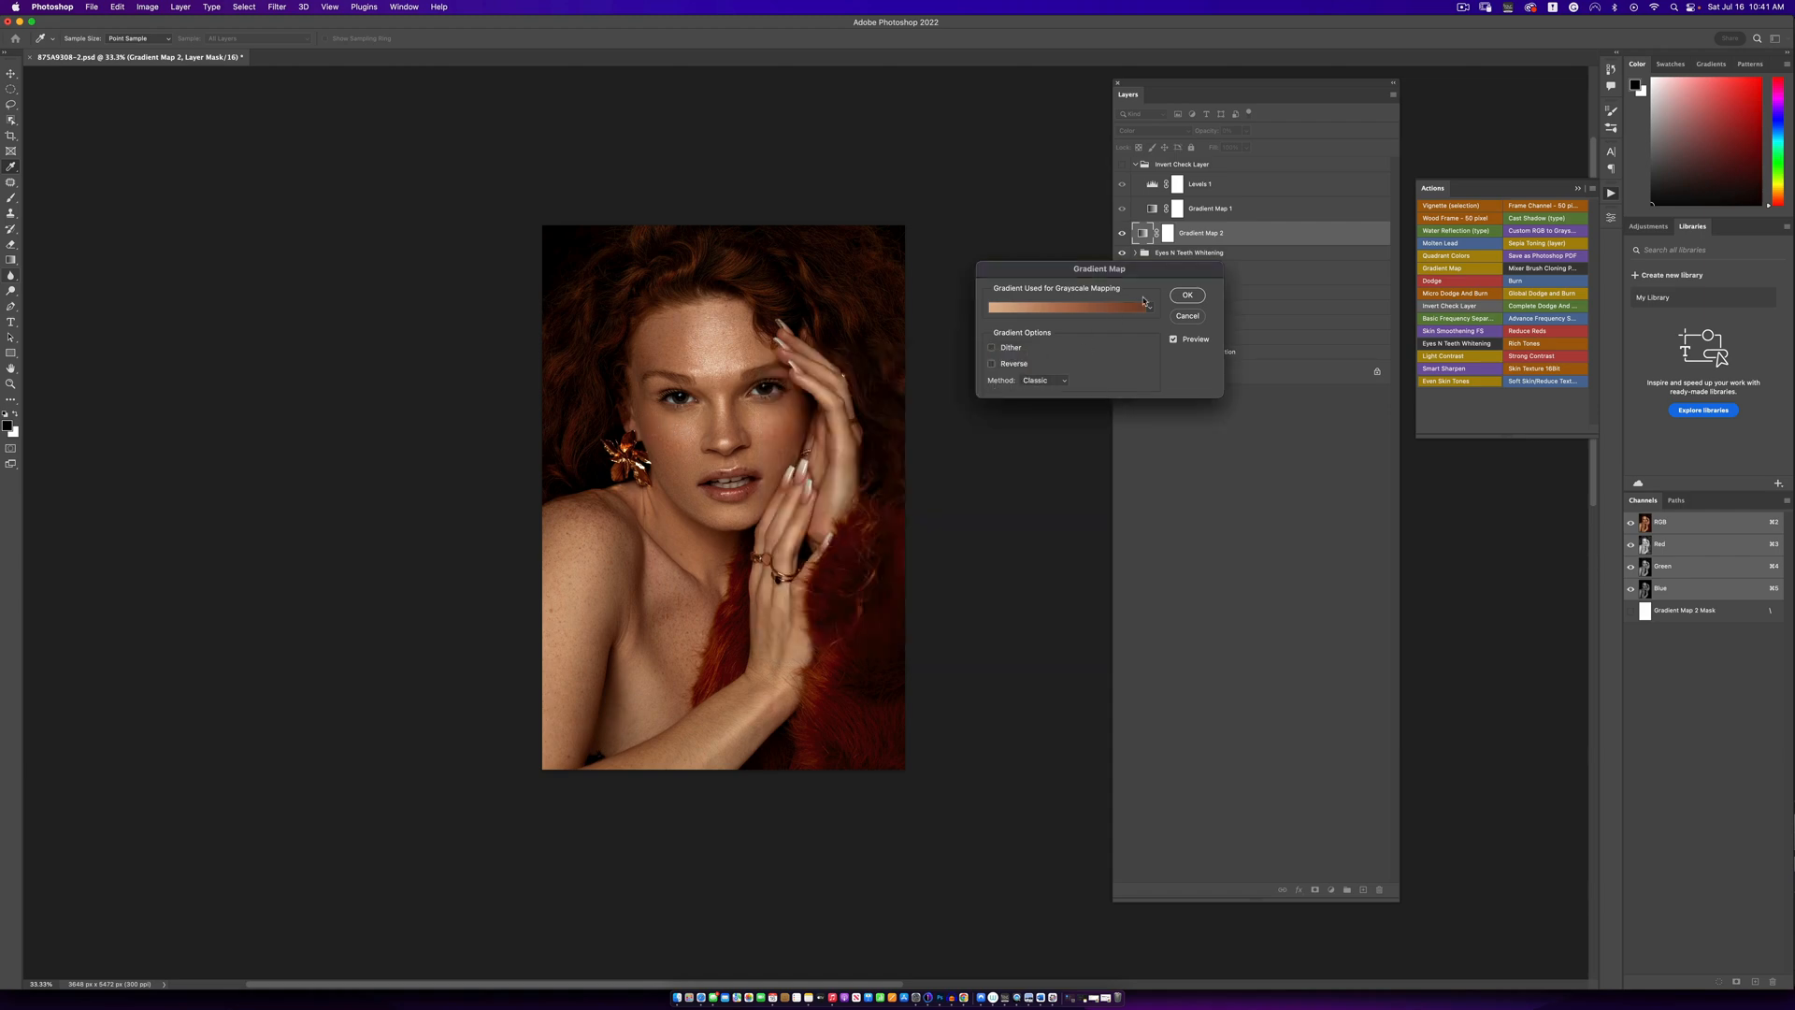
{"action": "left_click", "coordinate": [1184, 294]}
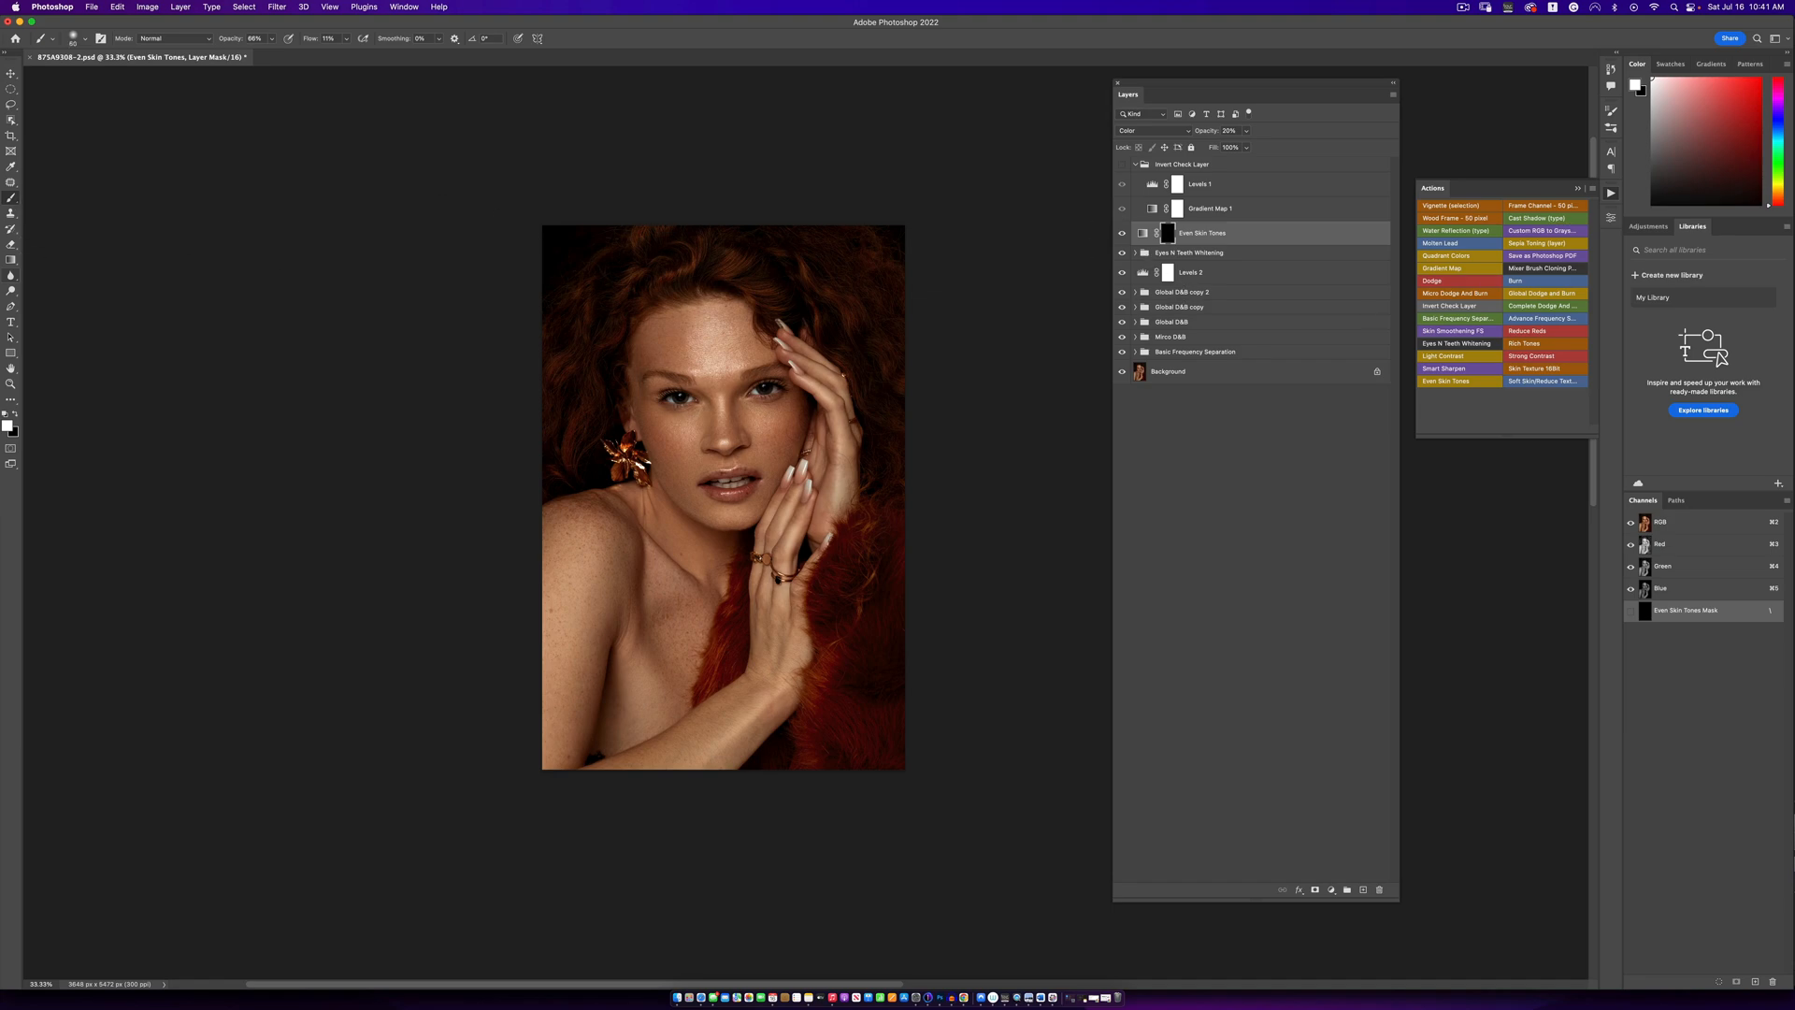
- Set the brush to 100% opacity and 100% flow and paint the Even Skin Tones mask white over the skin
{"action": "key", "text": "bracketright"}
{"action": "key", "text": "bracketright"}
{"action": "key", "text": "bracketright"}
{"action": "key", "text": "bracketright"}
{"action": "key", "text": "bracketright"}
{"action": "key", "text": "bracketright"}
{"action": "left_click", "coordinate": [271, 40]}
{"action": "left_click_drag", "start_coordinate": [271, 53], "coordinate": [346, 55]}
{"action": "left_click", "coordinate": [346, 40]}
{"action": "left_click", "coordinate": [601, 36]}
{"action": "key", "text": "bracketleft"}
{"action": "key", "text": "bracketleft"}
{"action": "key", "text": "bracketleft"}
{"action": "key", "text": "bracketleft"}
{"action": "key", "text": "bracketleft"}
{"action": "key", "text": "bracketright"}
- Lower the Even Skin Tones layer's opacity to 18% and compare the effect off and on
{"action": "left_click", "coordinate": [1246, 131]}
{"action": "mouse_move", "coordinate": [1247, 148]}
{"action": "left_mouse_down"}
{"action": "mouse_move", "coordinate": [1306, 147]}
{"action": "mouse_move", "coordinate": [1248, 155]}
{"action": "left_mouse_up"}
{"action": "left_click", "coordinate": [1214, 235]}
{"action": "left_click", "coordinate": [1121, 236]}
{"action": "left_click", "coordinate": [1120, 236]}
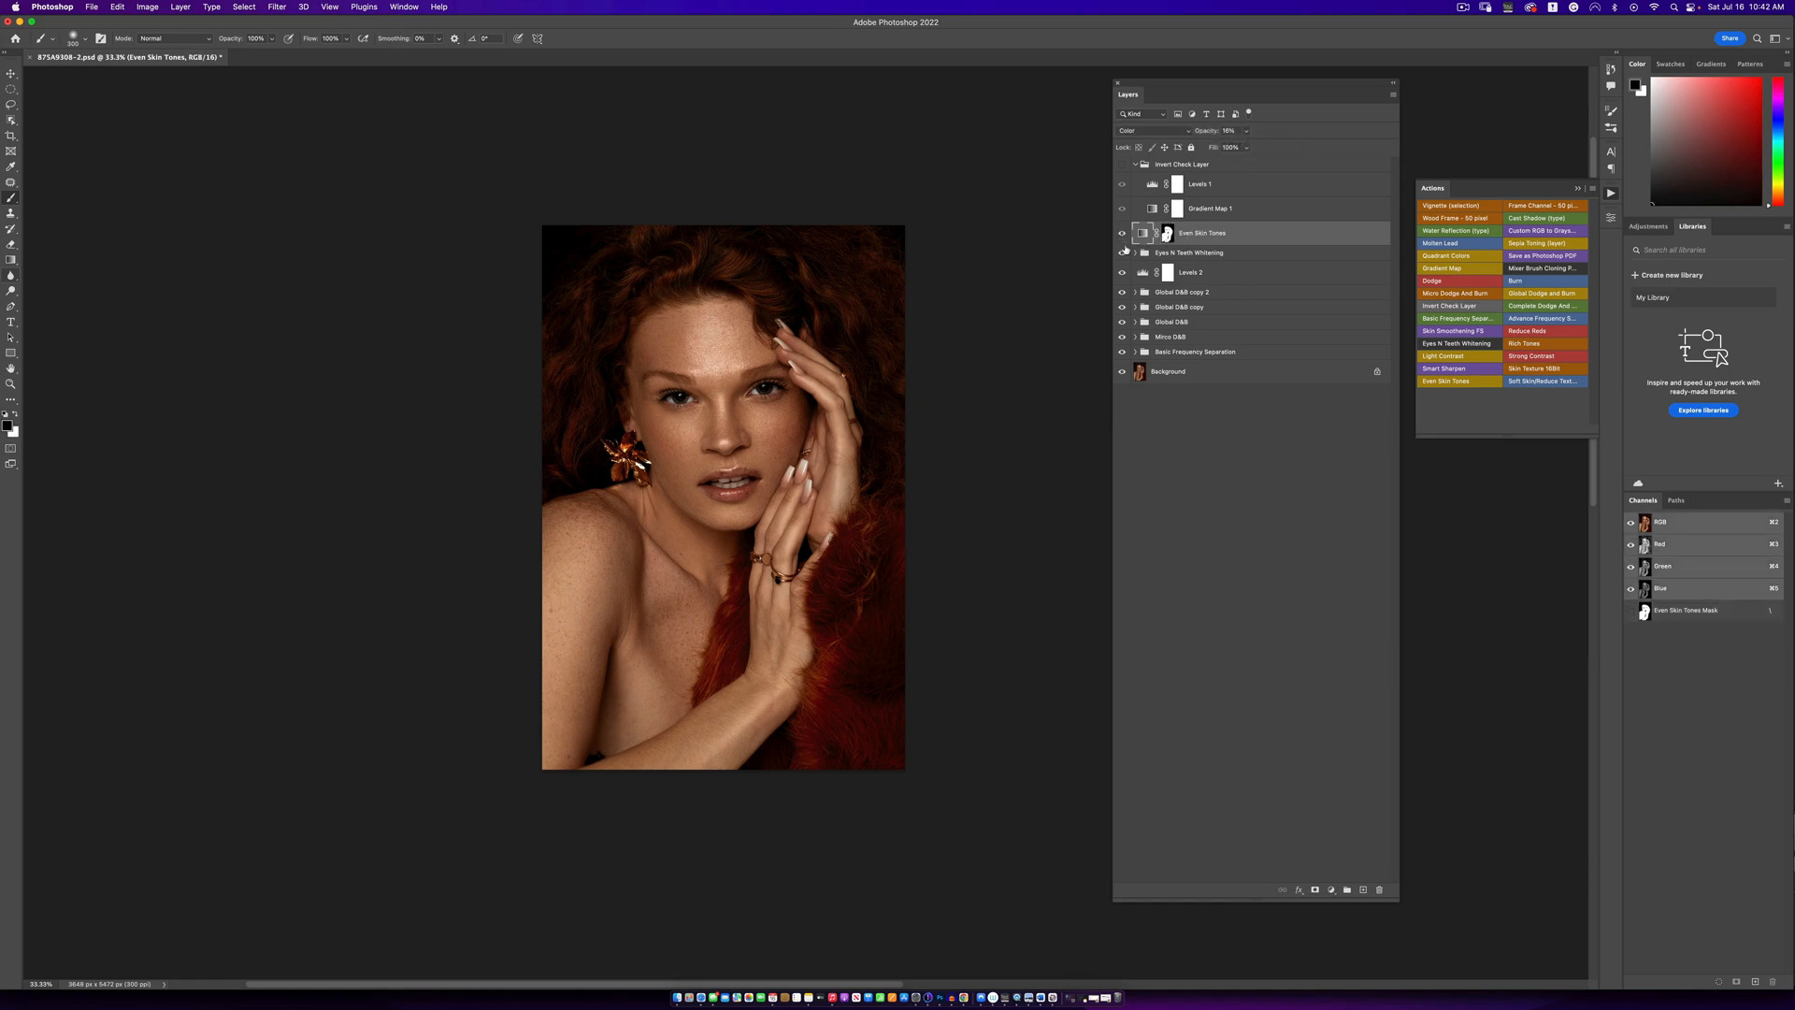
- Add a Color Lookup adjustment layer using Natural Skintone LUTs 2.CUBE and reduce its opacity to 73%
{"action": "left_click", "coordinate": [1331, 890]}
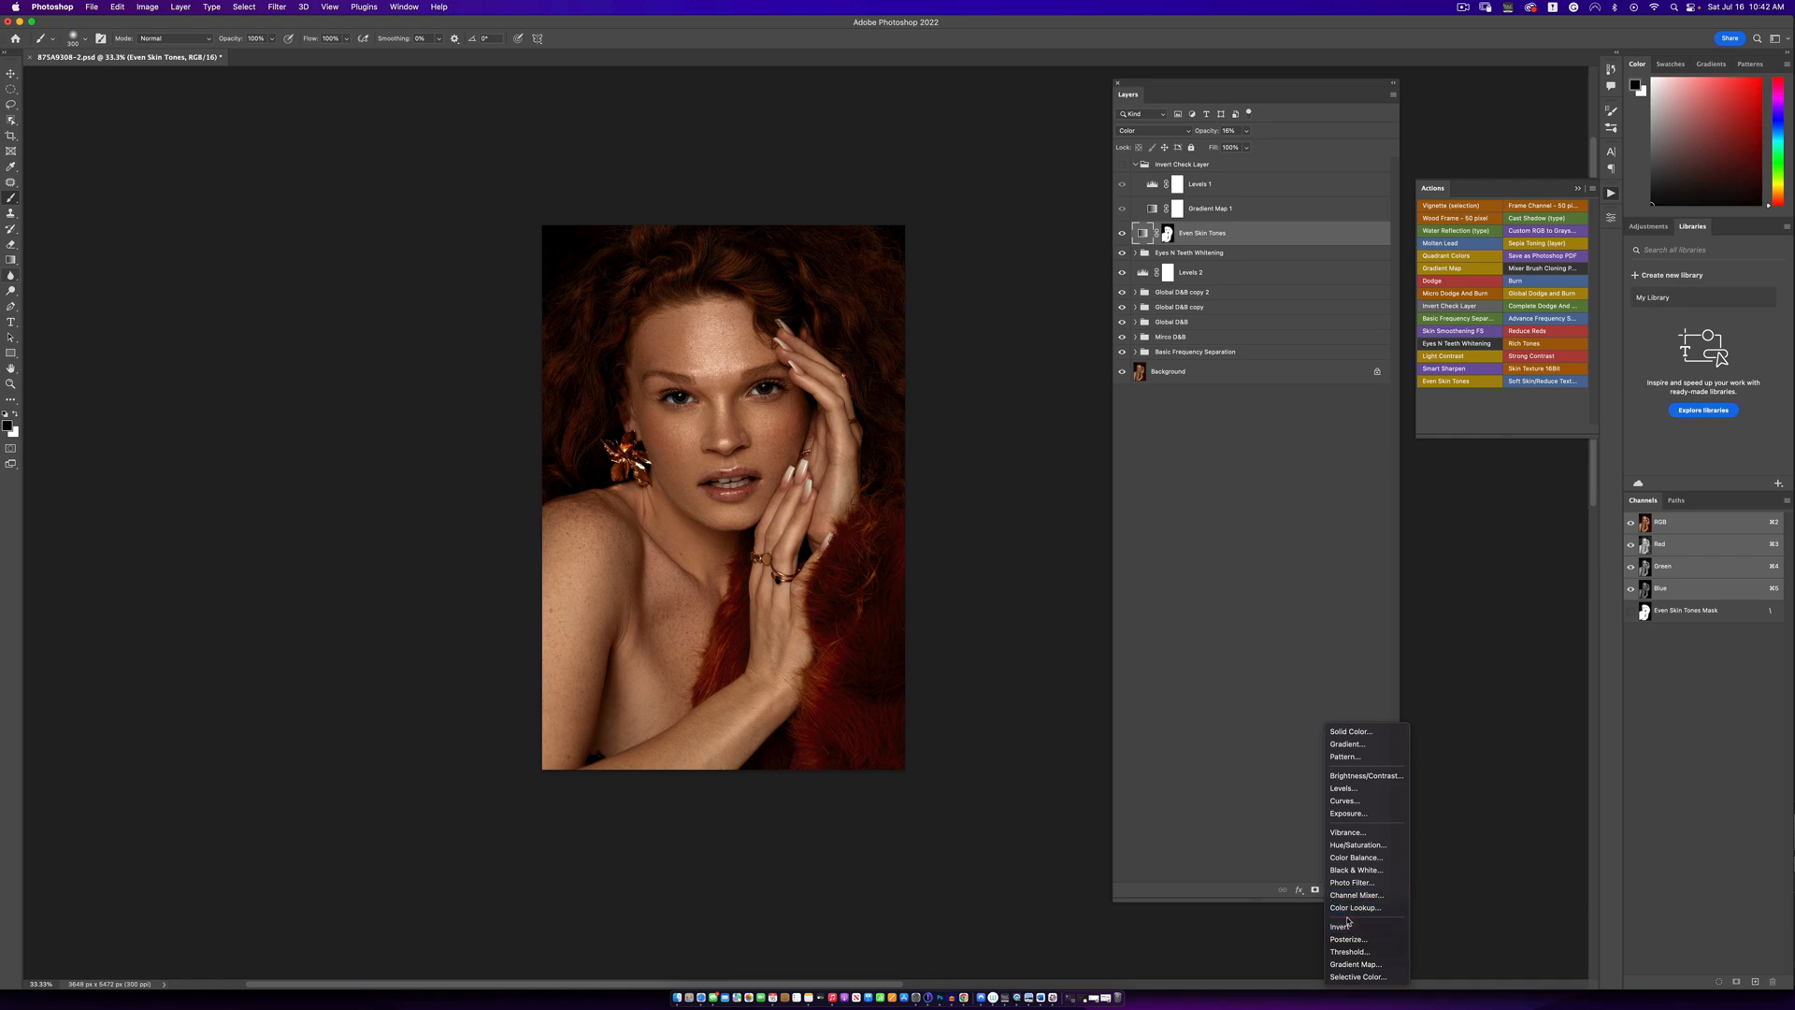
{"action": "left_click", "coordinate": [1349, 908]}
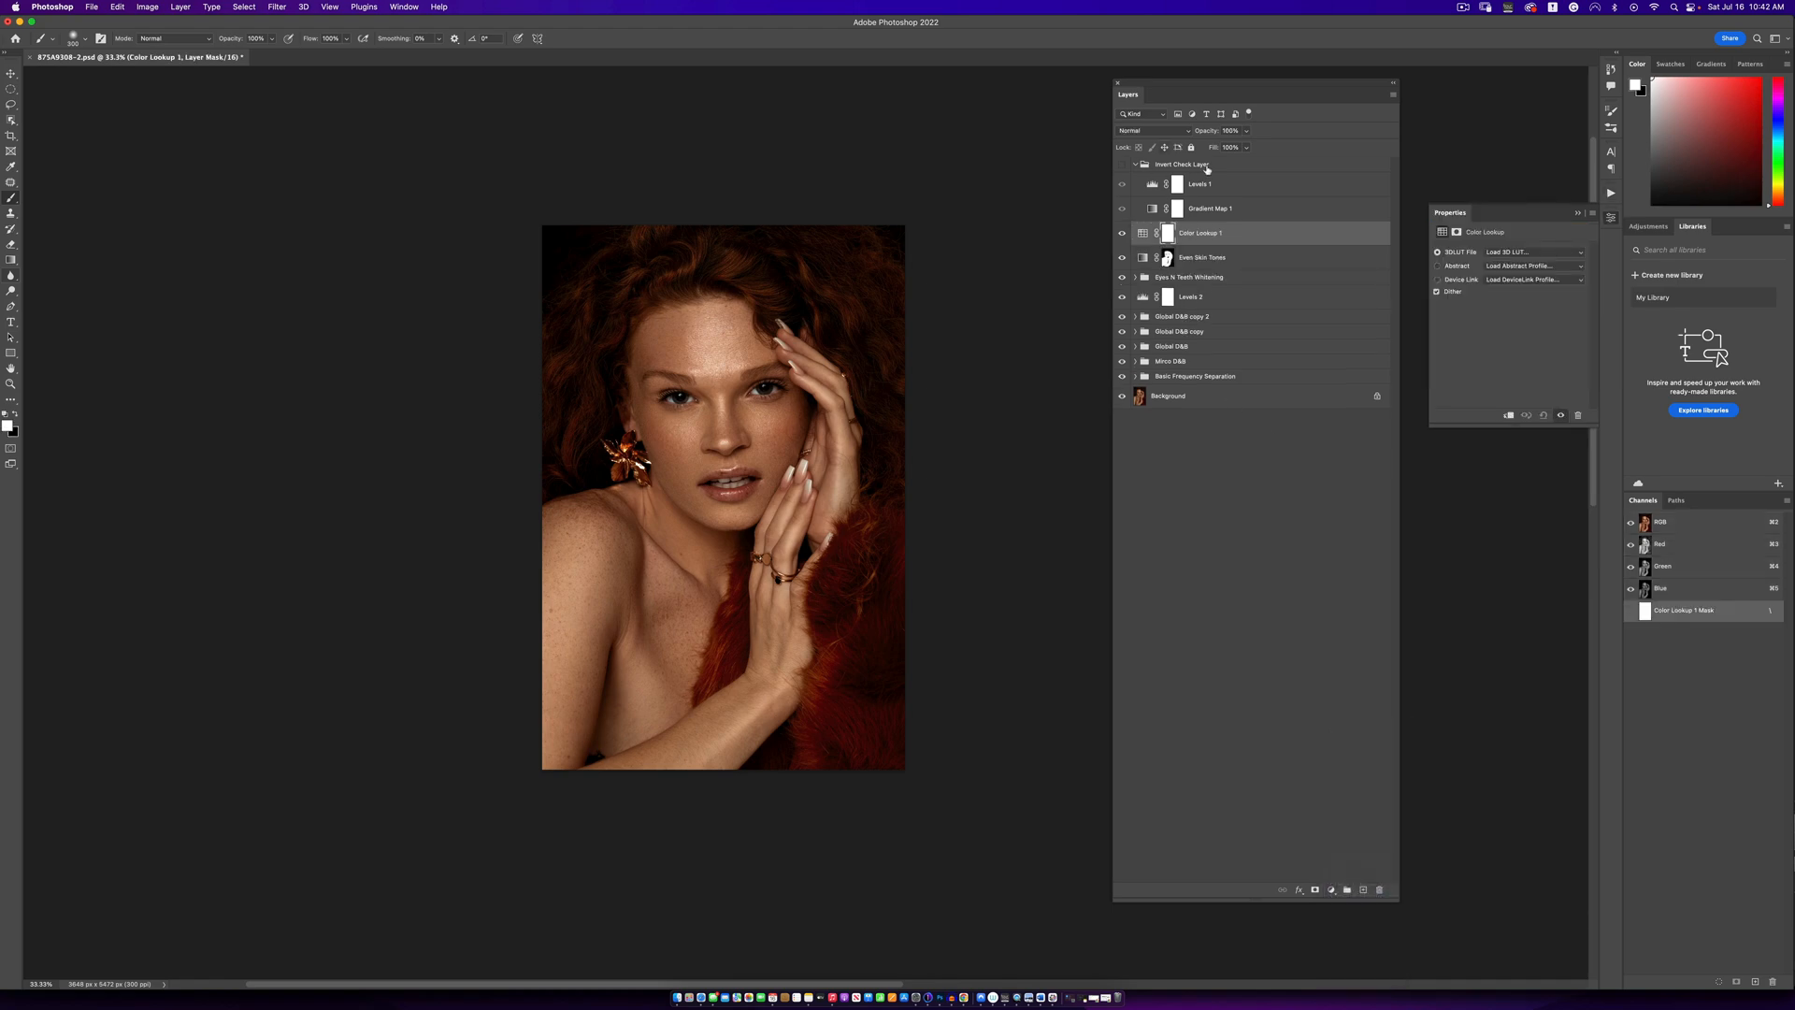
{"action": "left_click", "coordinate": [1519, 253]}
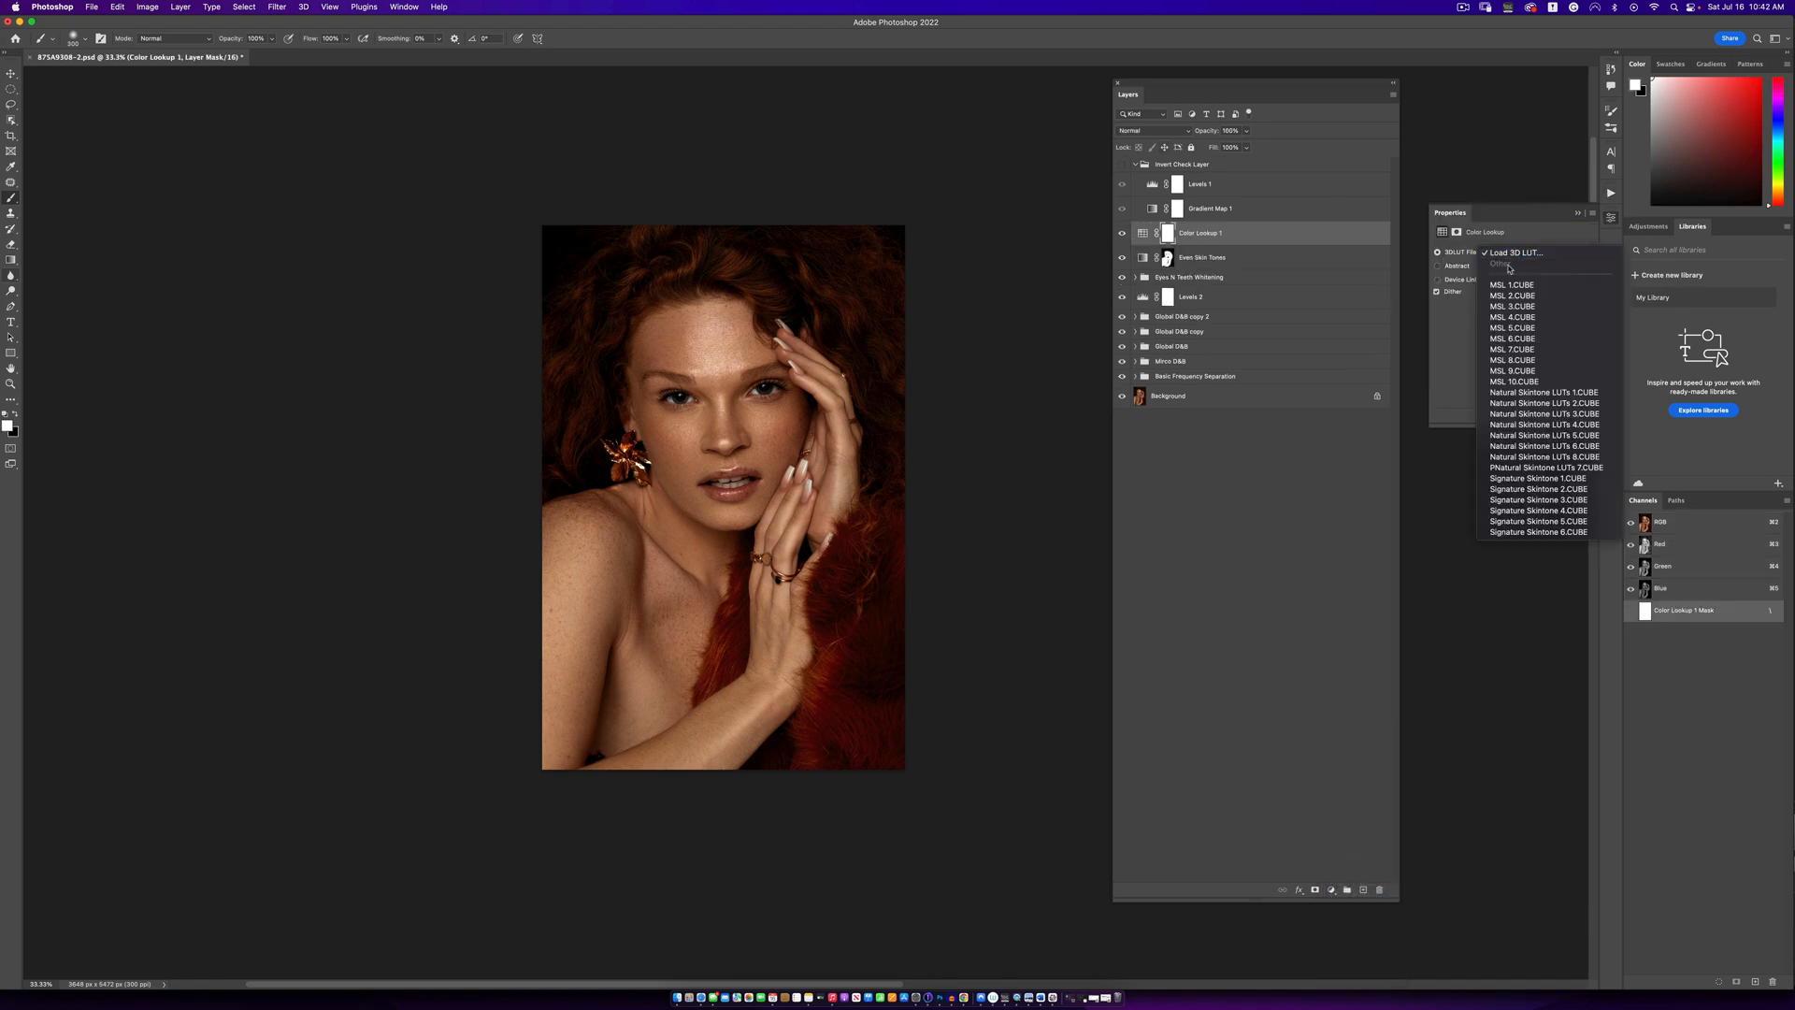
{"action": "left_click", "coordinate": [1540, 407]}
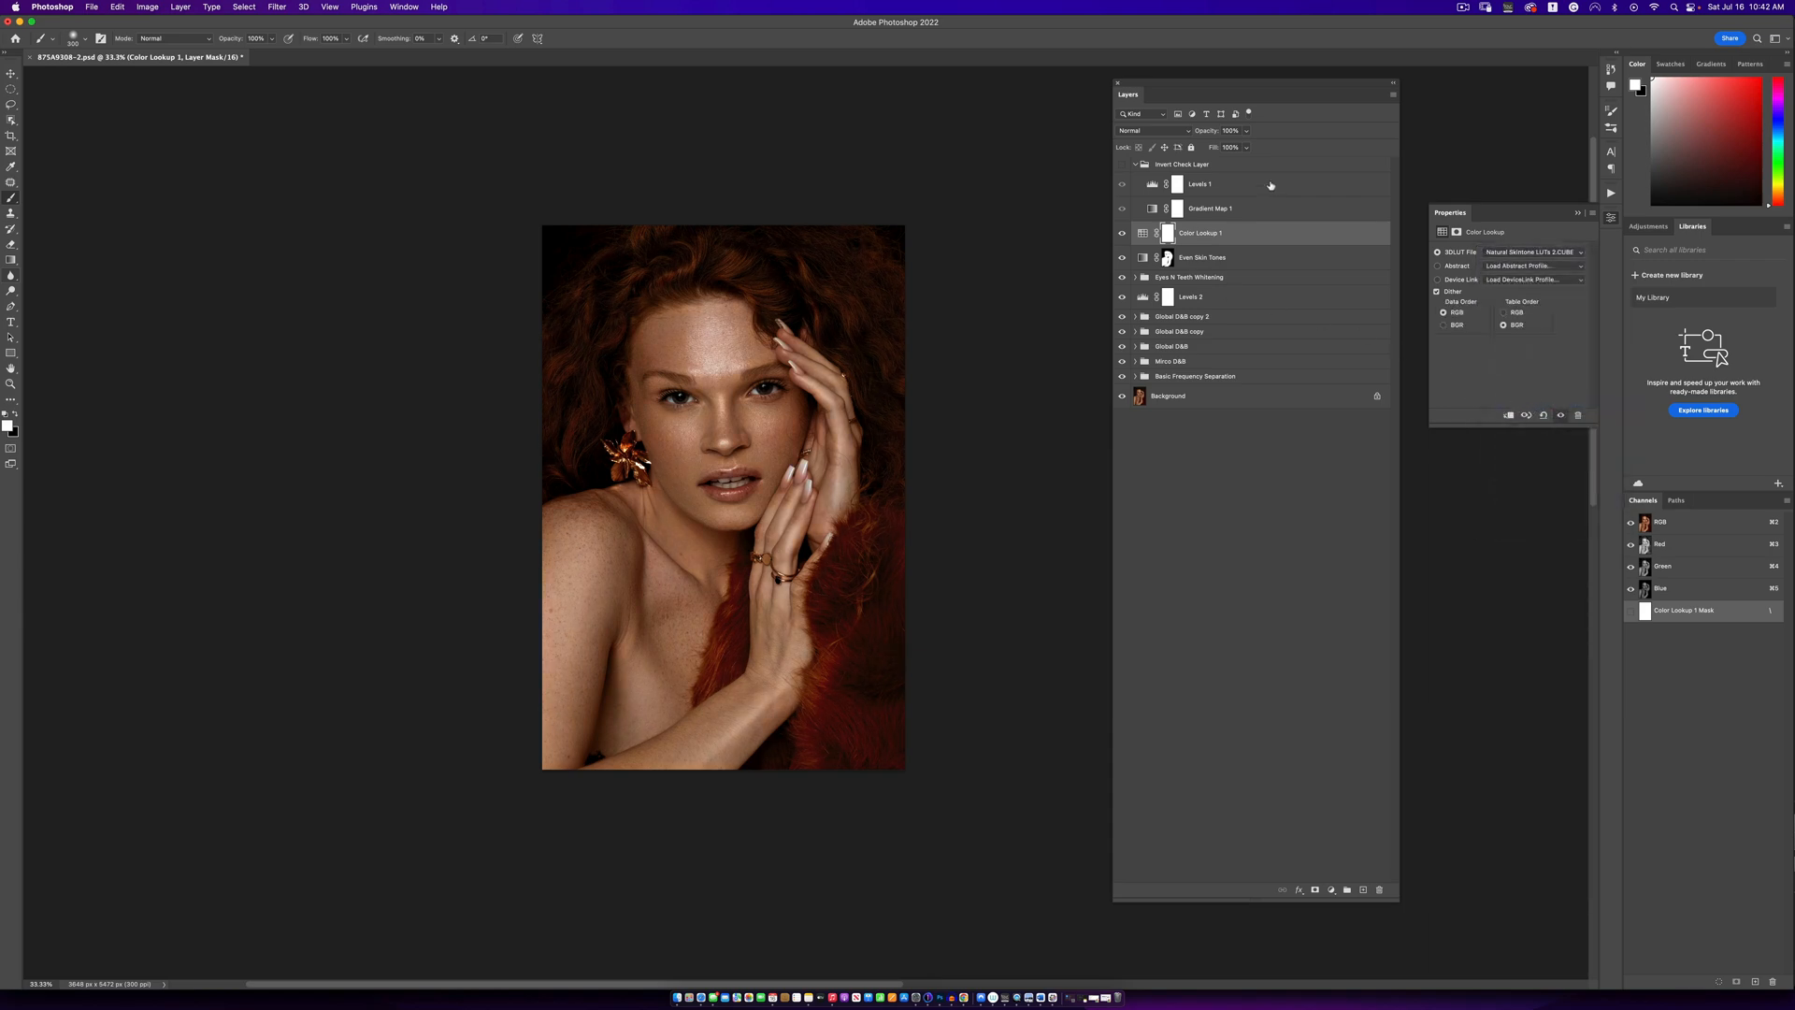
{"action": "left_click", "coordinate": [1246, 131]}
{"action": "left_click_drag", "start_coordinate": [1239, 147], "coordinate": [1234, 146]}
- Run the Rich Tones action and lower the resulting layer's opacity to 11%
{"action": "left_click", "coordinate": [1610, 194]}
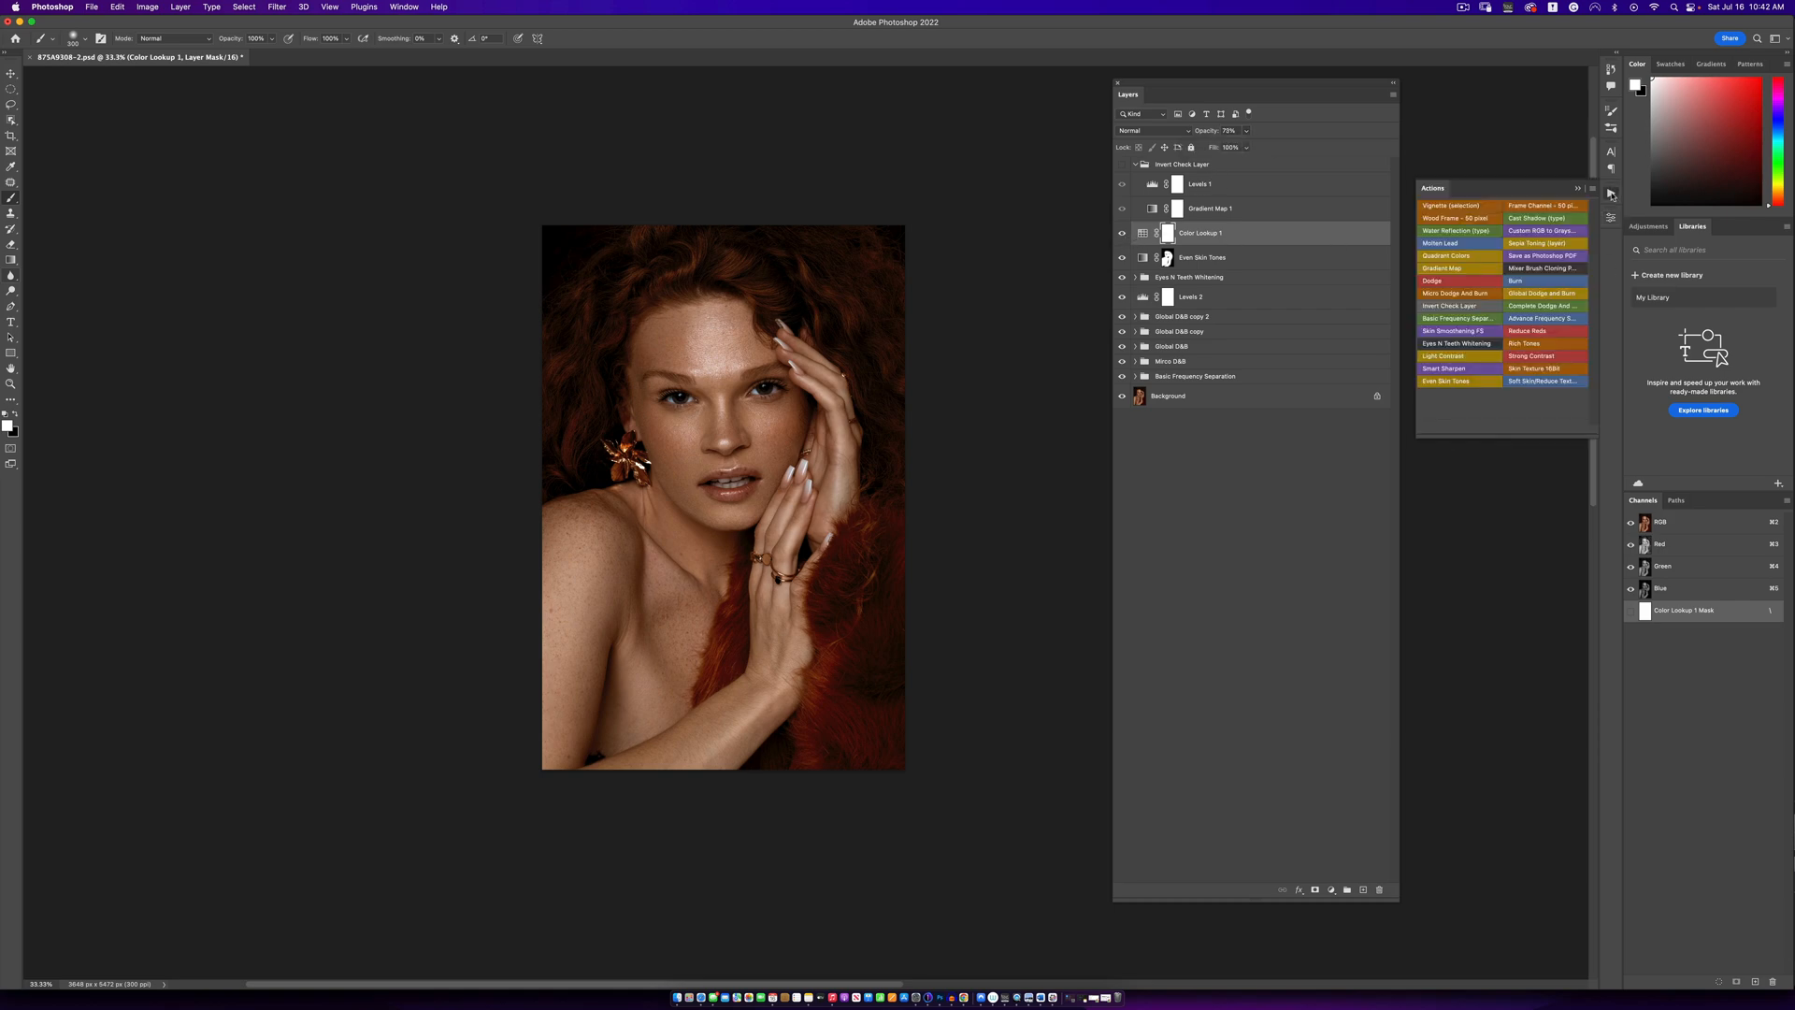
{"action": "left_click", "coordinate": [1523, 347]}
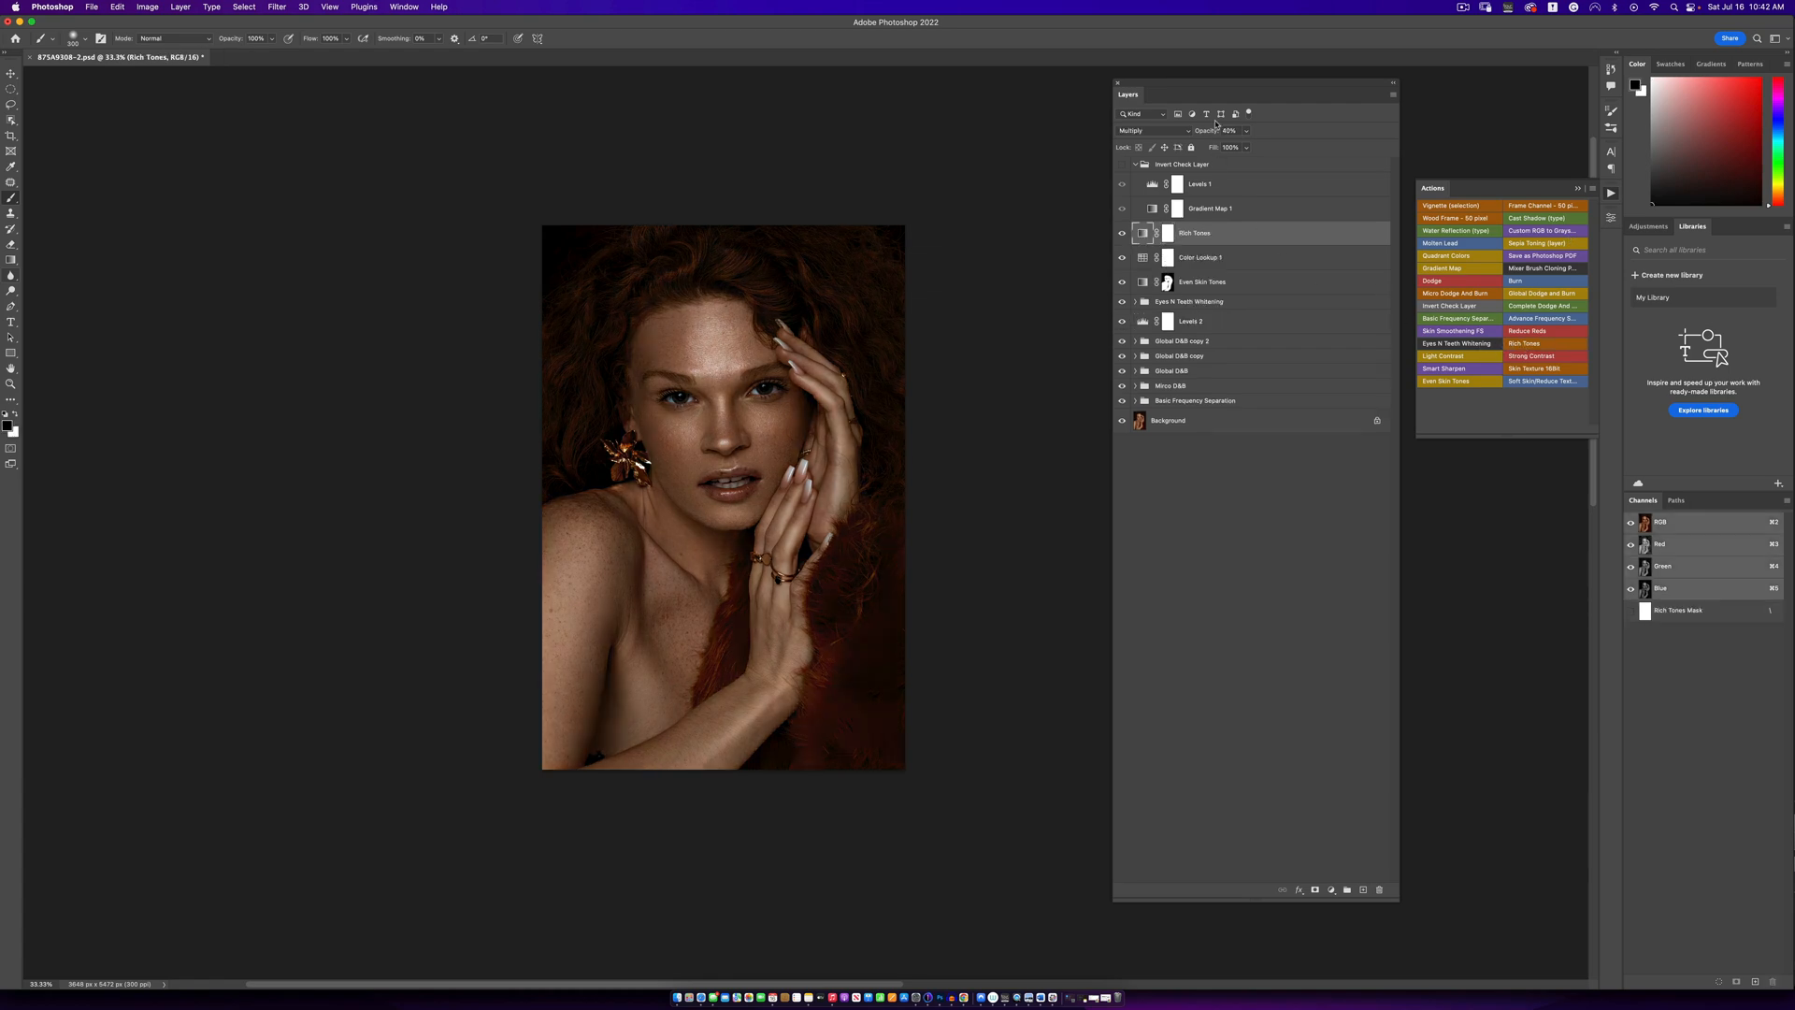
{"action": "left_click", "coordinate": [1246, 131]}
{"action": "left_click_drag", "start_coordinate": [1236, 152], "coordinate": [1232, 147]}
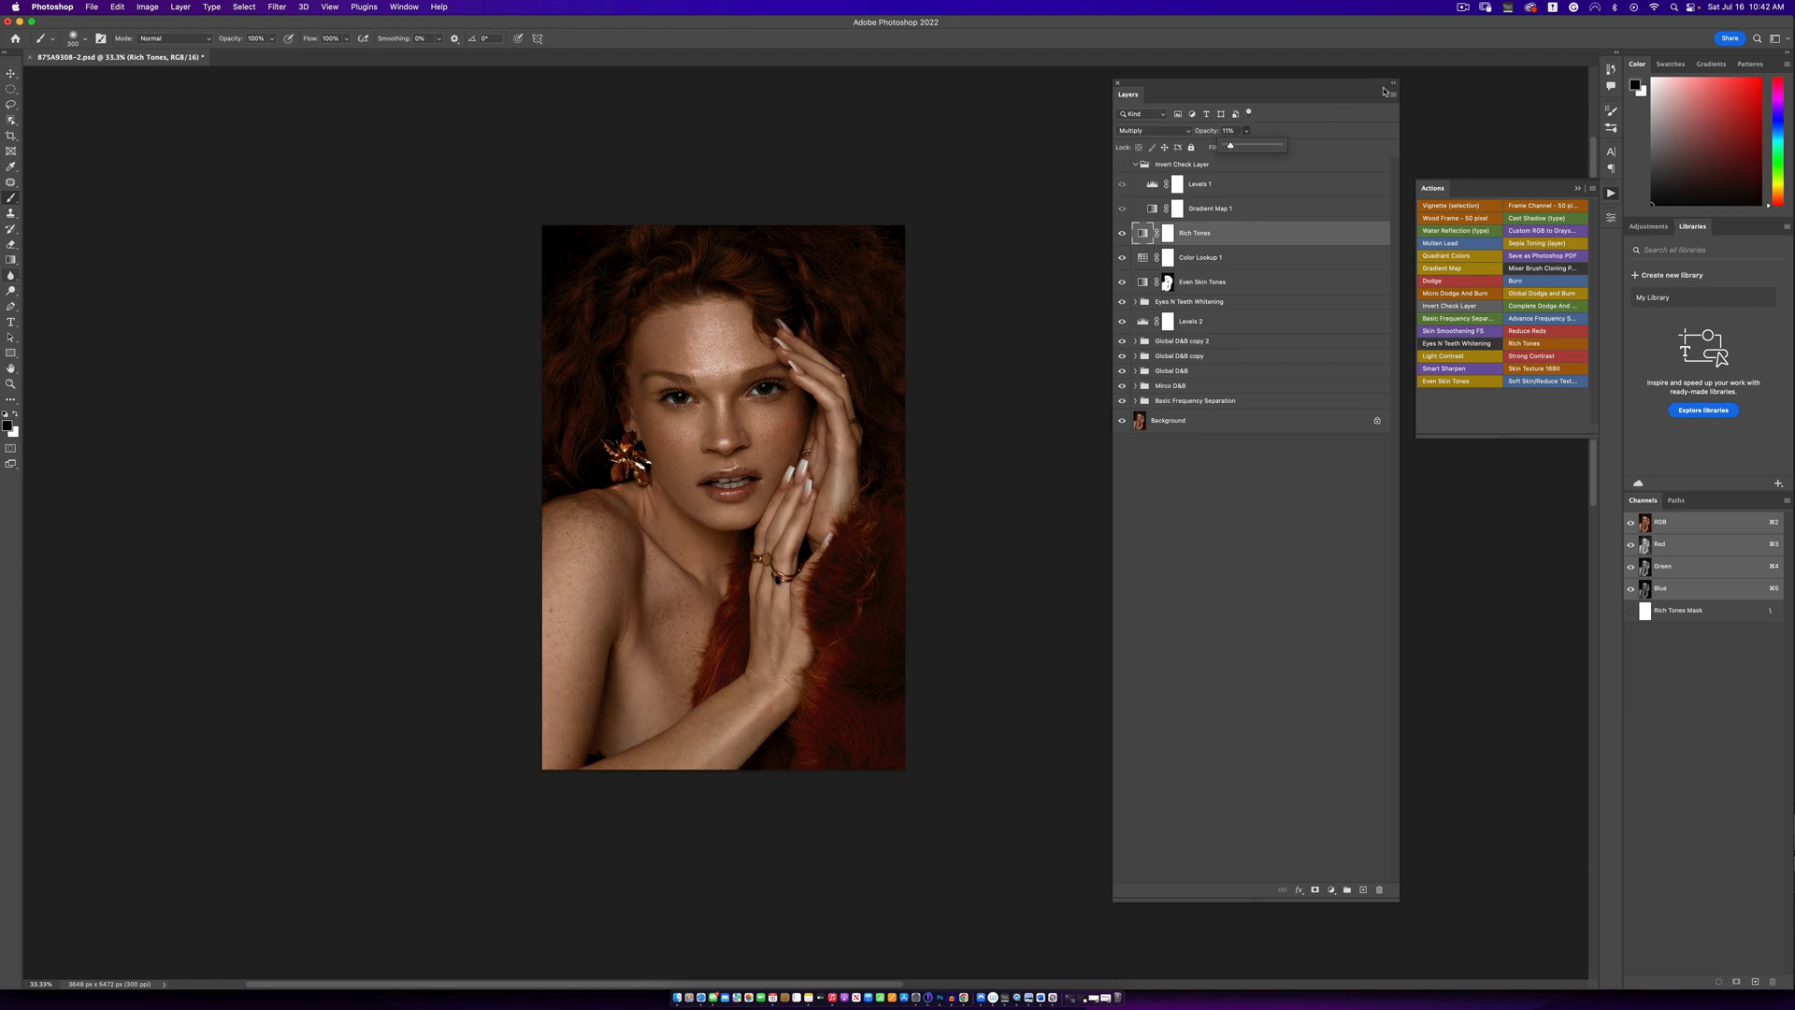
- Paint black on the Rich Tones mask over the hair, background and fur so the effect is limited to the skin
{"action": "key", "text": "z"}
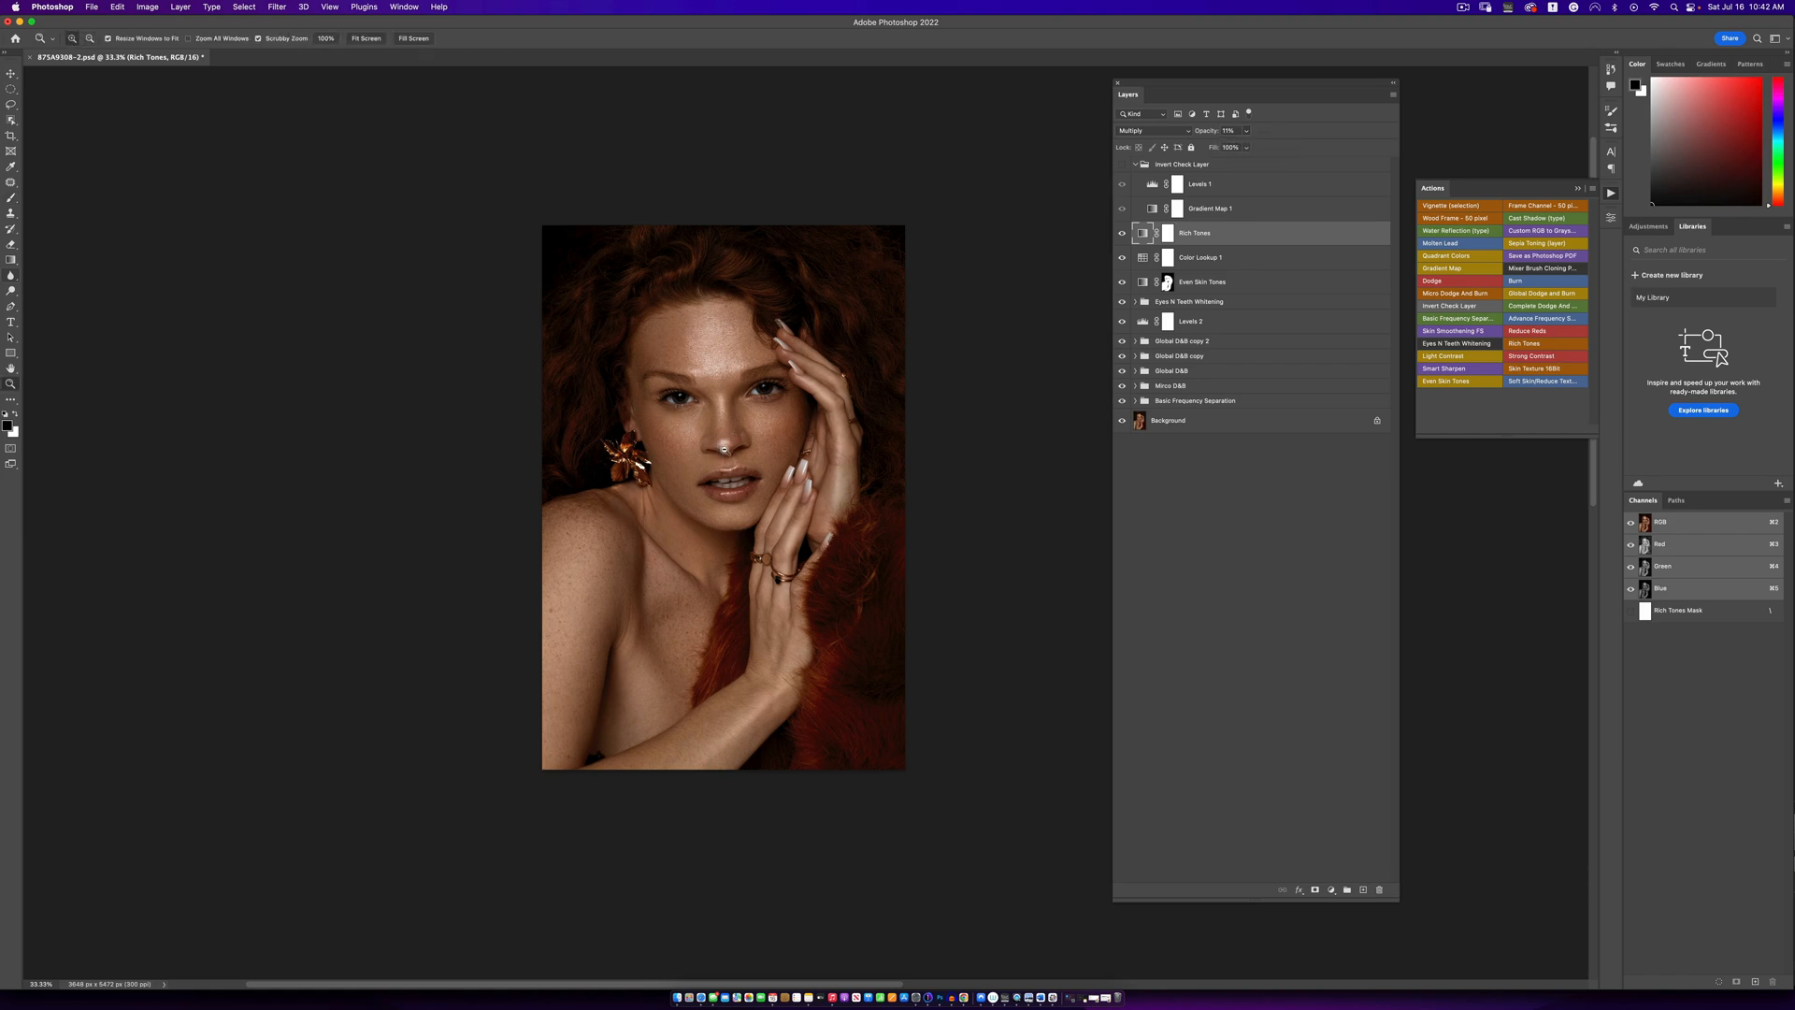
{"action": "left_click", "coordinate": [725, 441]}
{"action": "key", "text": "b"}
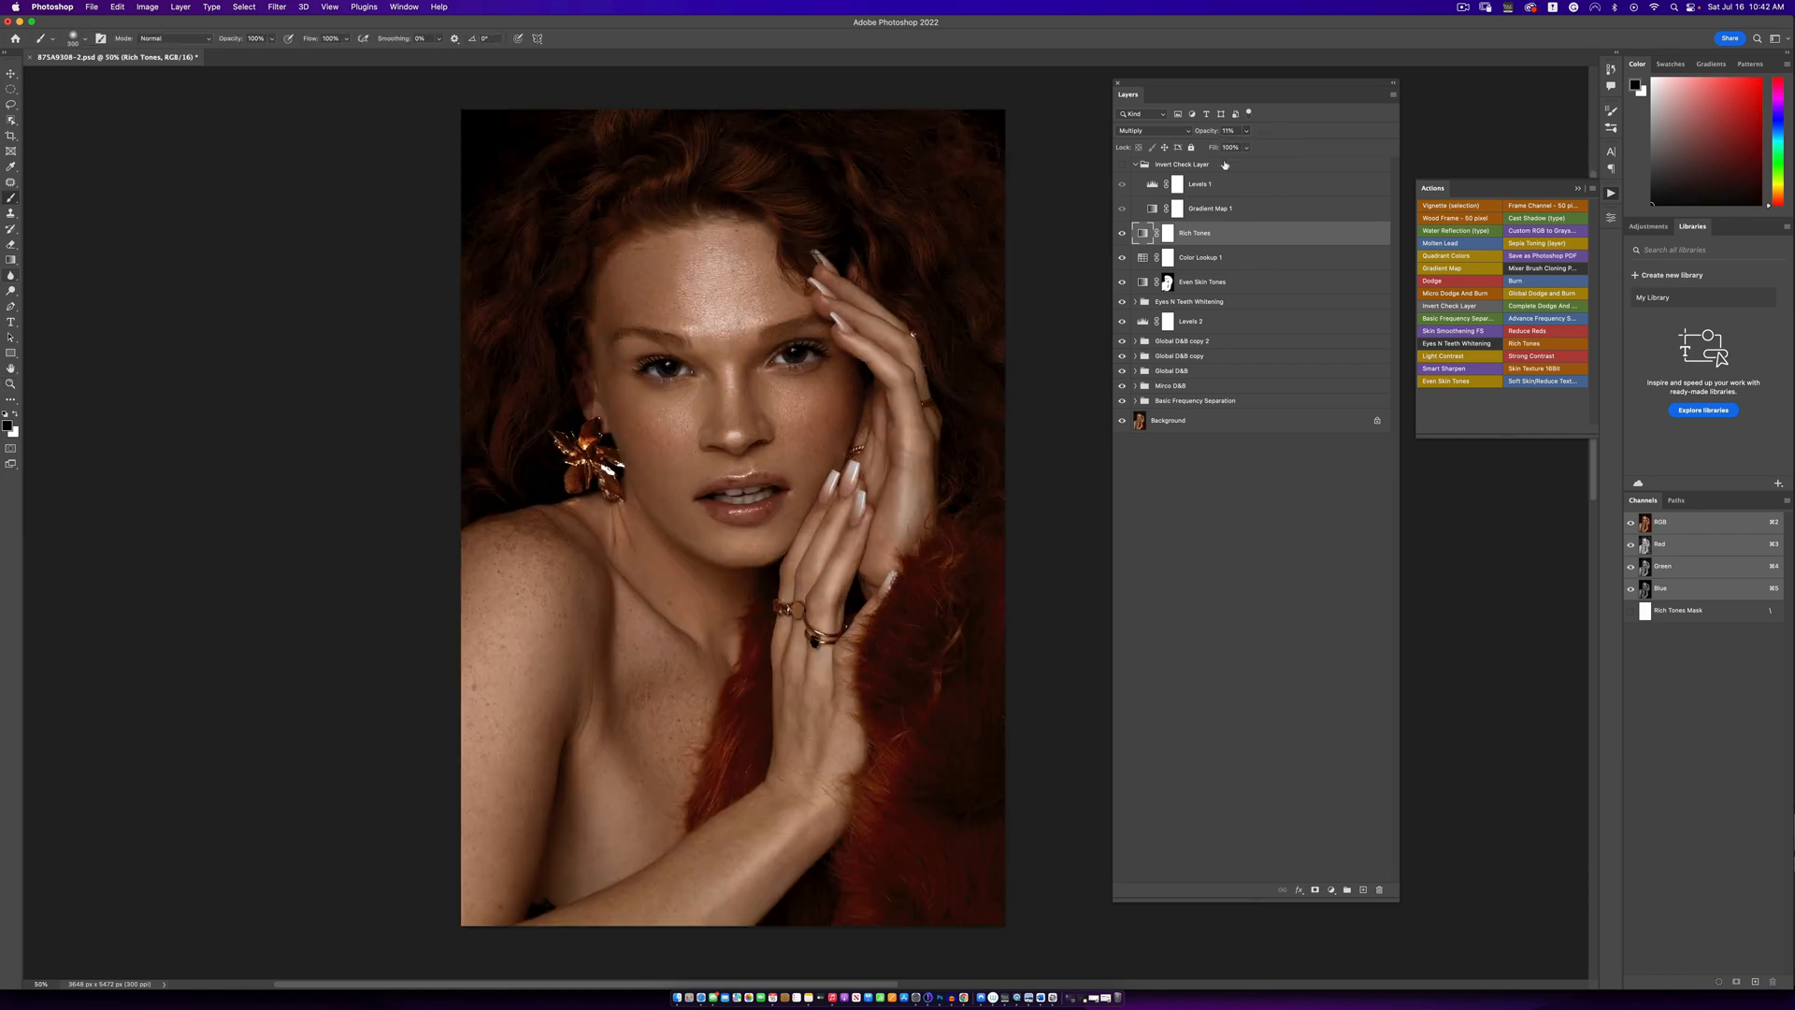
{"action": "left_click", "coordinate": [1246, 147]}
{"action": "right_click", "coordinate": [11, 199]}
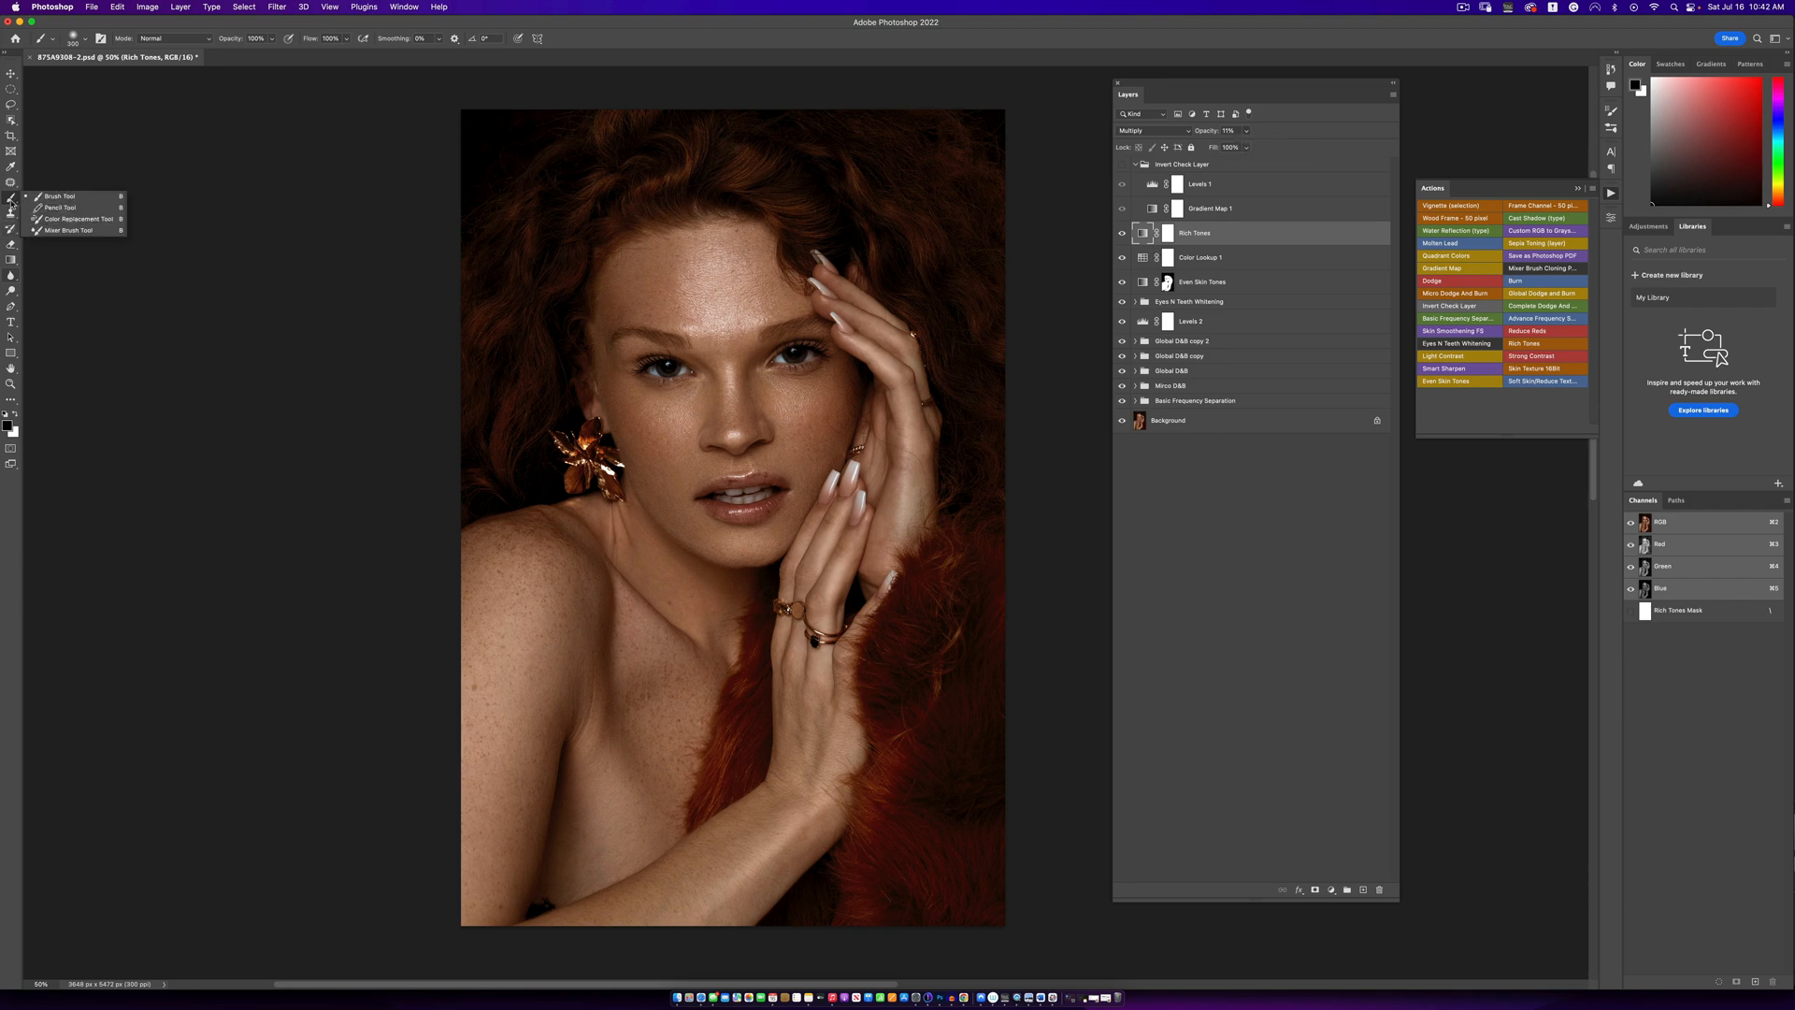
{"action": "left_click", "coordinate": [58, 196]}
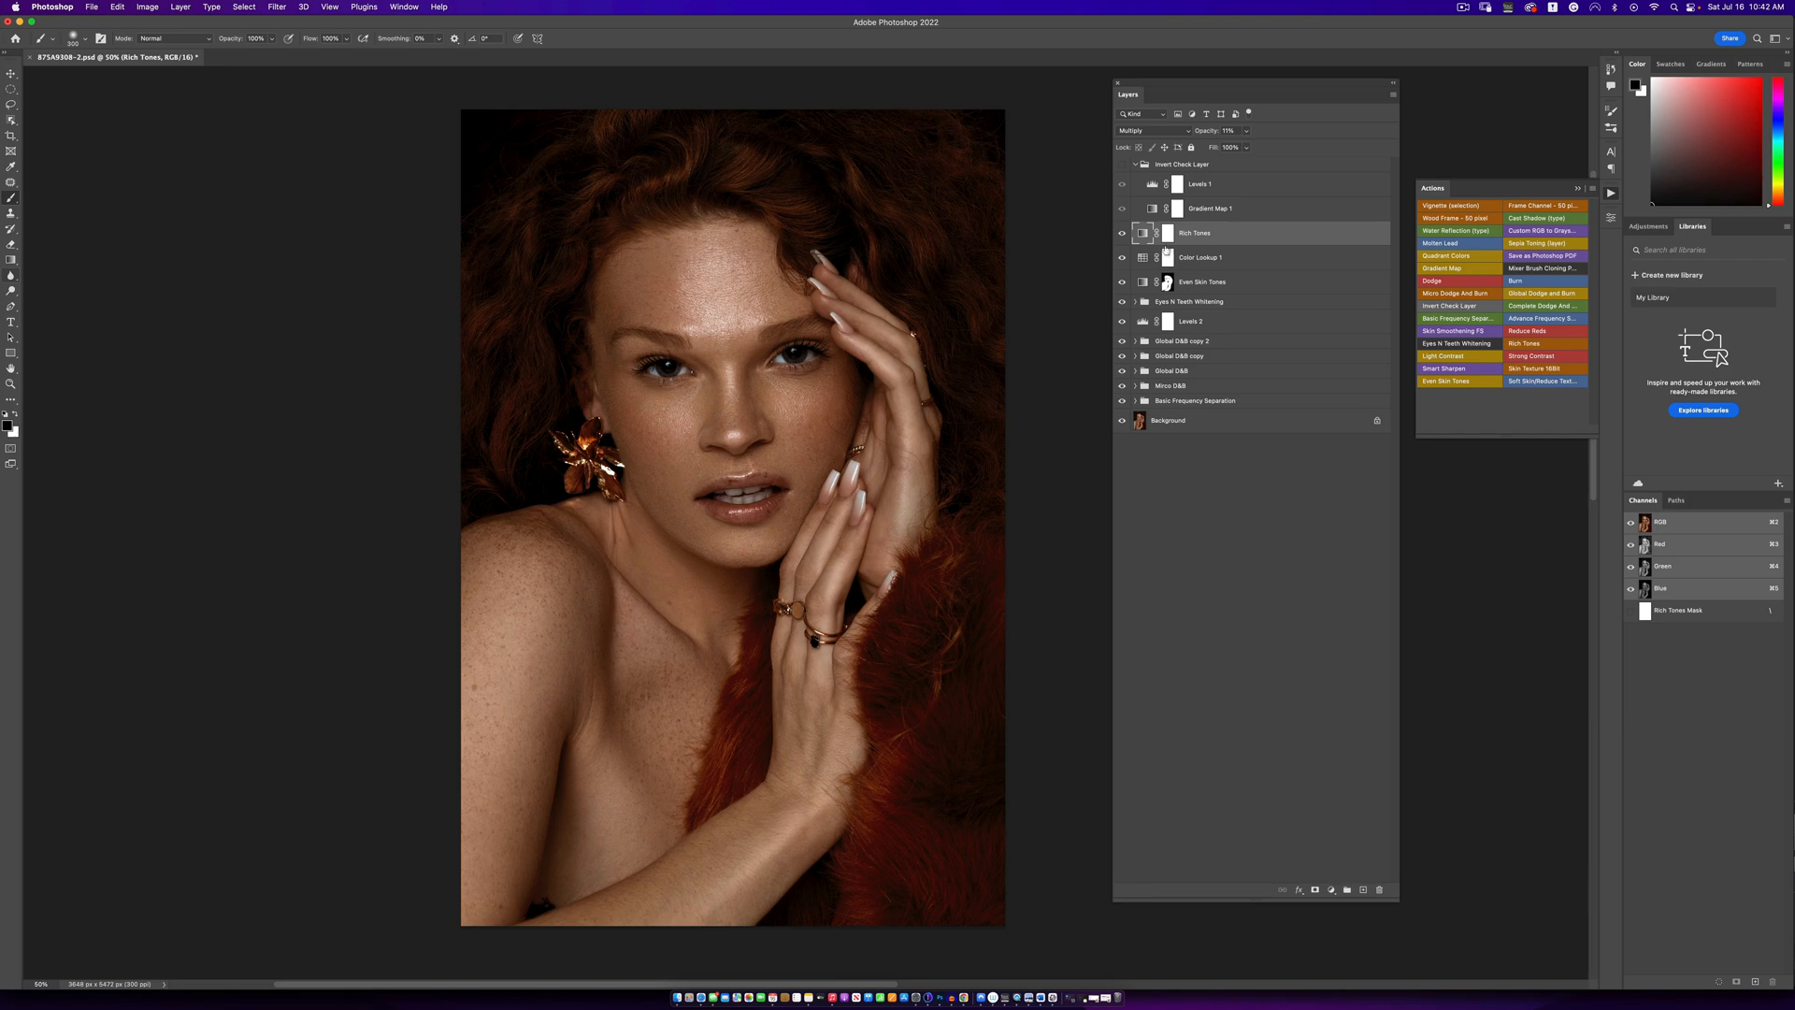
{"action": "left_click", "coordinate": [1167, 235]}
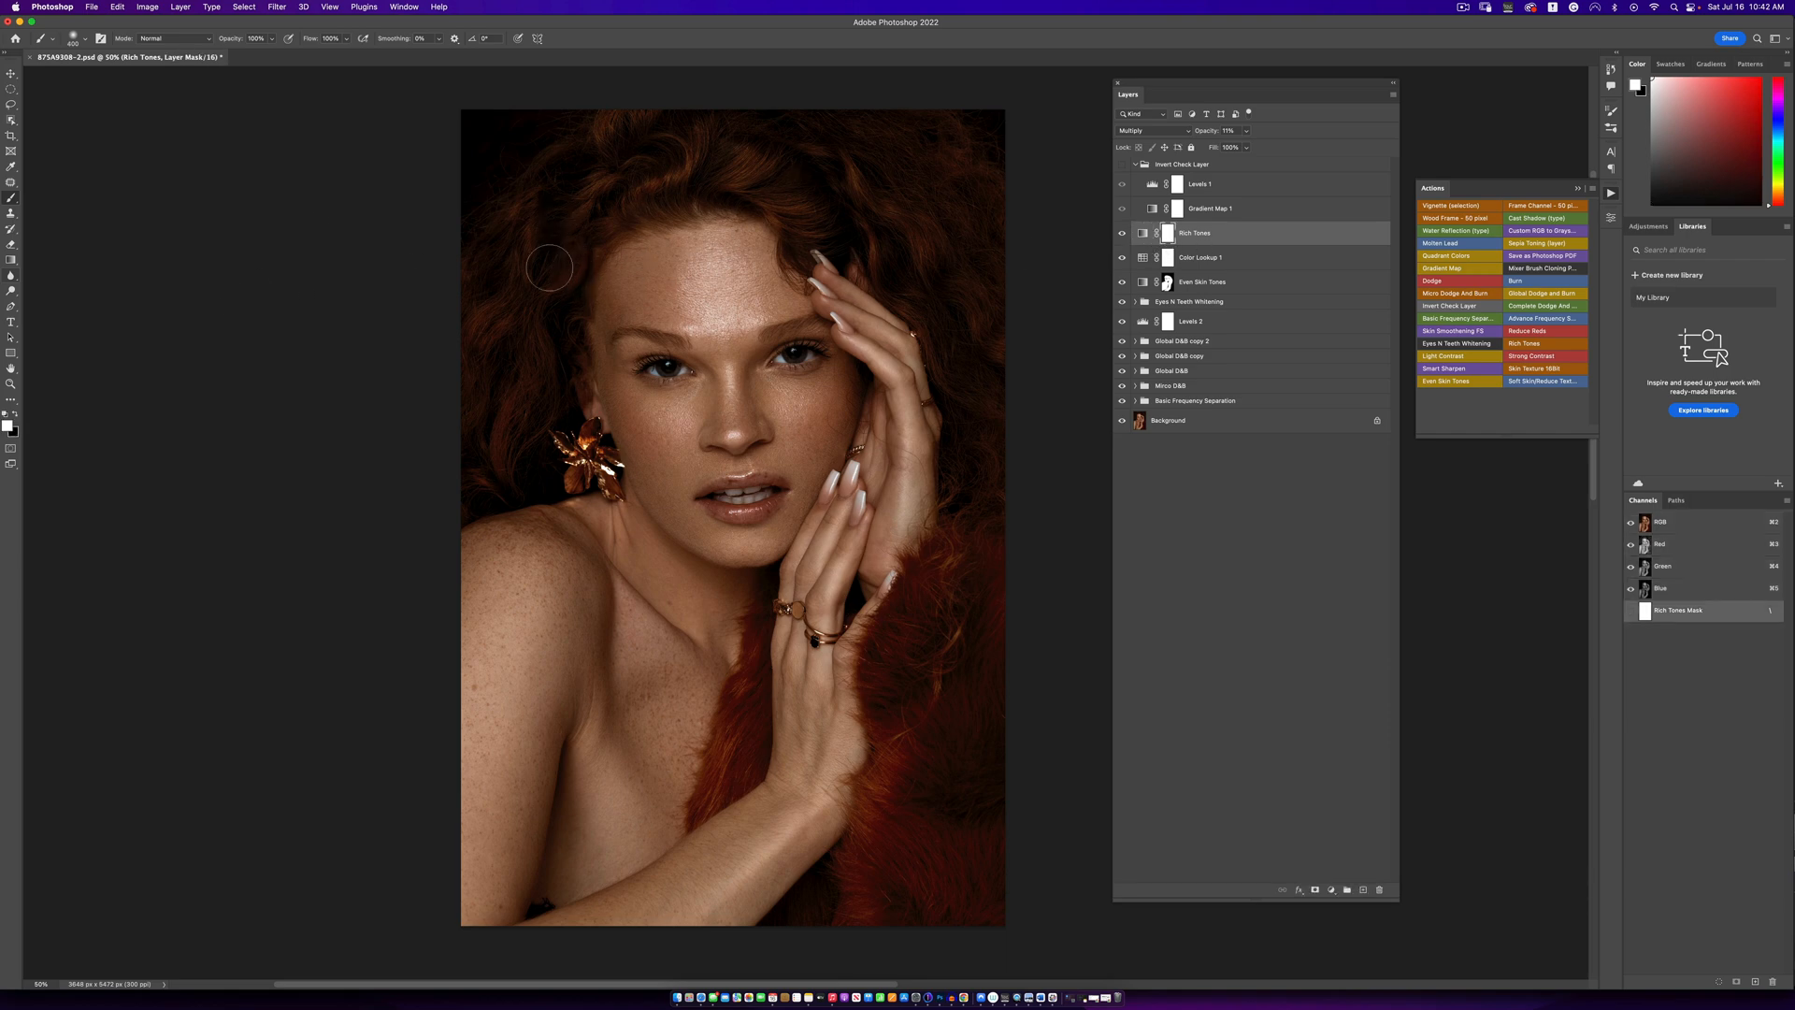
{"action": "key", "text": "bracketright"}
{"action": "key", "text": "bracketright"}
{"action": "key", "text": "bracketright"}
{"action": "key", "text": "bracketright"}
{"action": "key", "text": "x"}
{"action": "mouse_move", "coordinate": [605, 154]}
{"action": "left_mouse_down"}
{"action": "mouse_move", "coordinate": [674, 166]}
{"action": "mouse_move", "coordinate": [512, 258]}
{"action": "mouse_move", "coordinate": [499, 448]}
{"action": "left_mouse_up"}
{"action": "key", "text": "bracketleft"}
{"action": "key", "text": "bracketleft"}
{"action": "key", "text": "bracketleft"}
{"action": "key", "text": "bracketleft"}
{"action": "key", "text": "bracketleft"}
{"action": "key", "text": "bracketleft"}
{"action": "key", "text": "bracketleft"}
{"action": "key", "text": "bracketleft"}
- Paint black on the Color Lookup 1 mask around the skin to remove the grade from the hair, background and fur
{"action": "left_click", "coordinate": [1173, 264]}
{"action": "key", "text": "bracketright"}
{"action": "key", "text": "bracketright"}
{"action": "key", "text": "bracketright"}
{"action": "key", "text": "bracketright"}
{"action": "key", "text": "bracketright"}
{"action": "key", "text": "bracketright"}
{"action": "key", "text": "bracketright"}
{"action": "key", "text": "bracketright"}
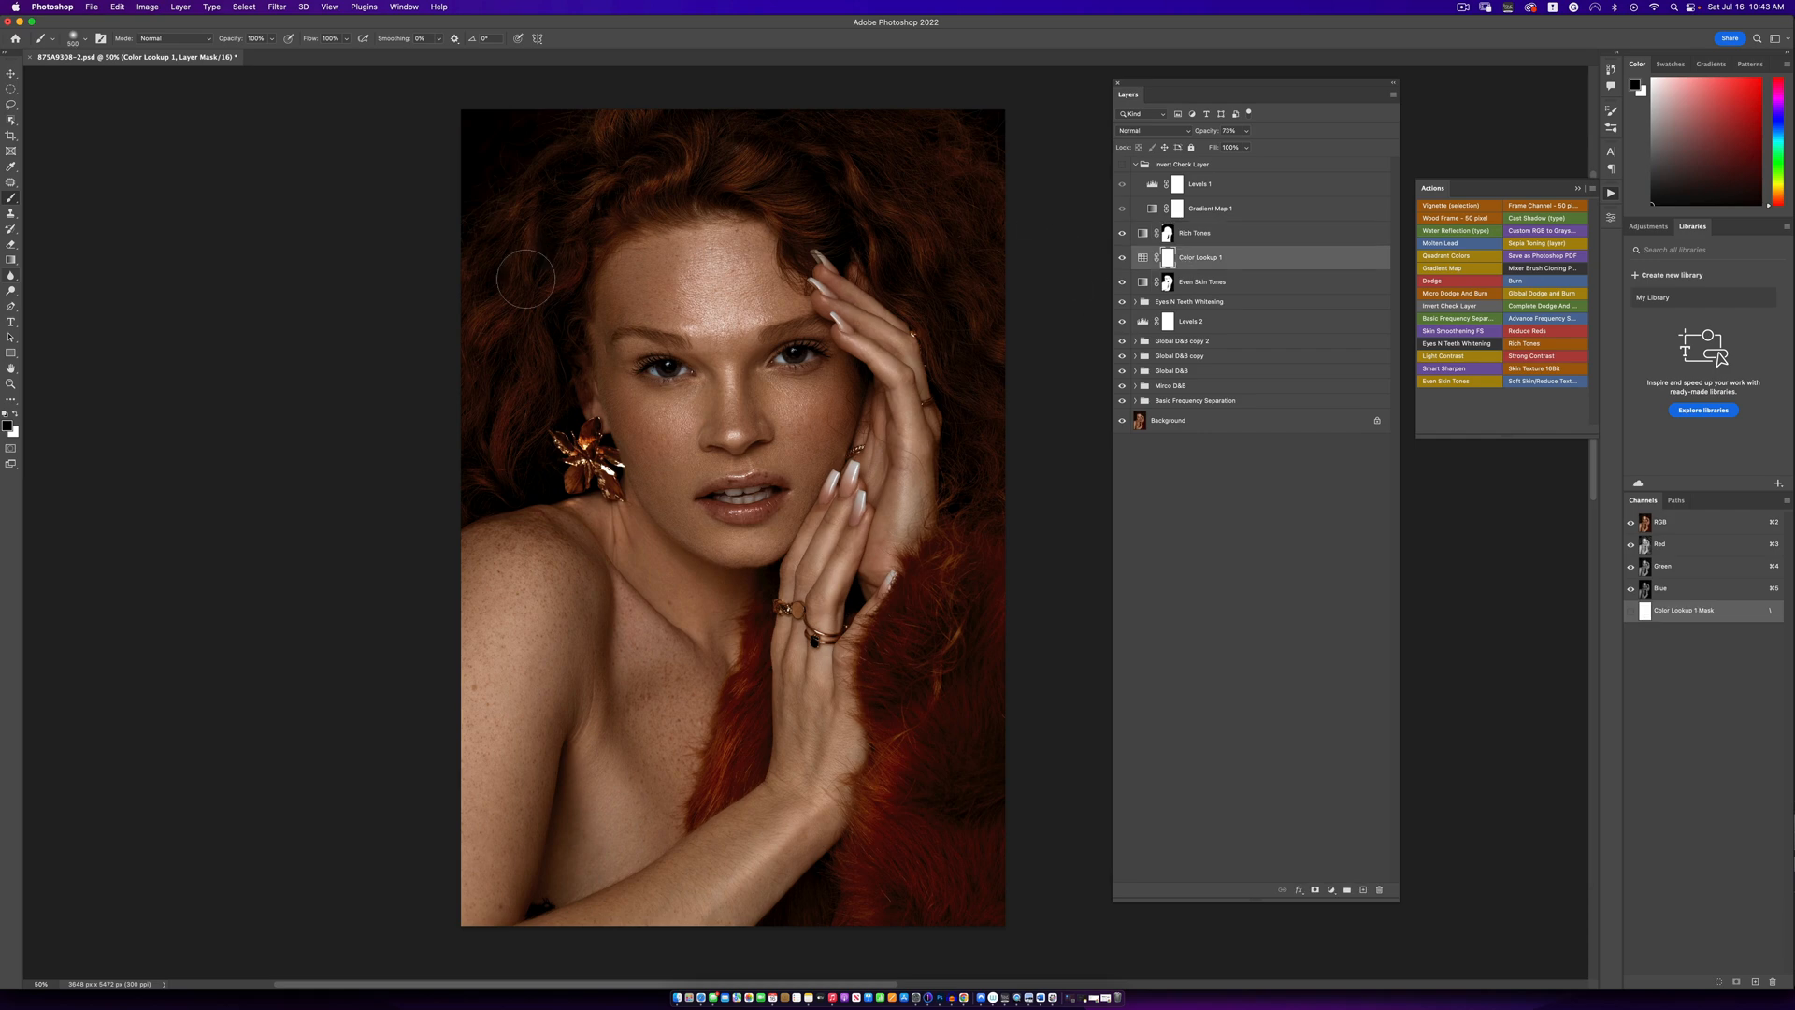
{"action": "key", "text": "bracketright"}
- Review the portrait at different magnifications and compare it with the original by isolating the Background layer and restoring the others
{"action": "key", "text": "z"}
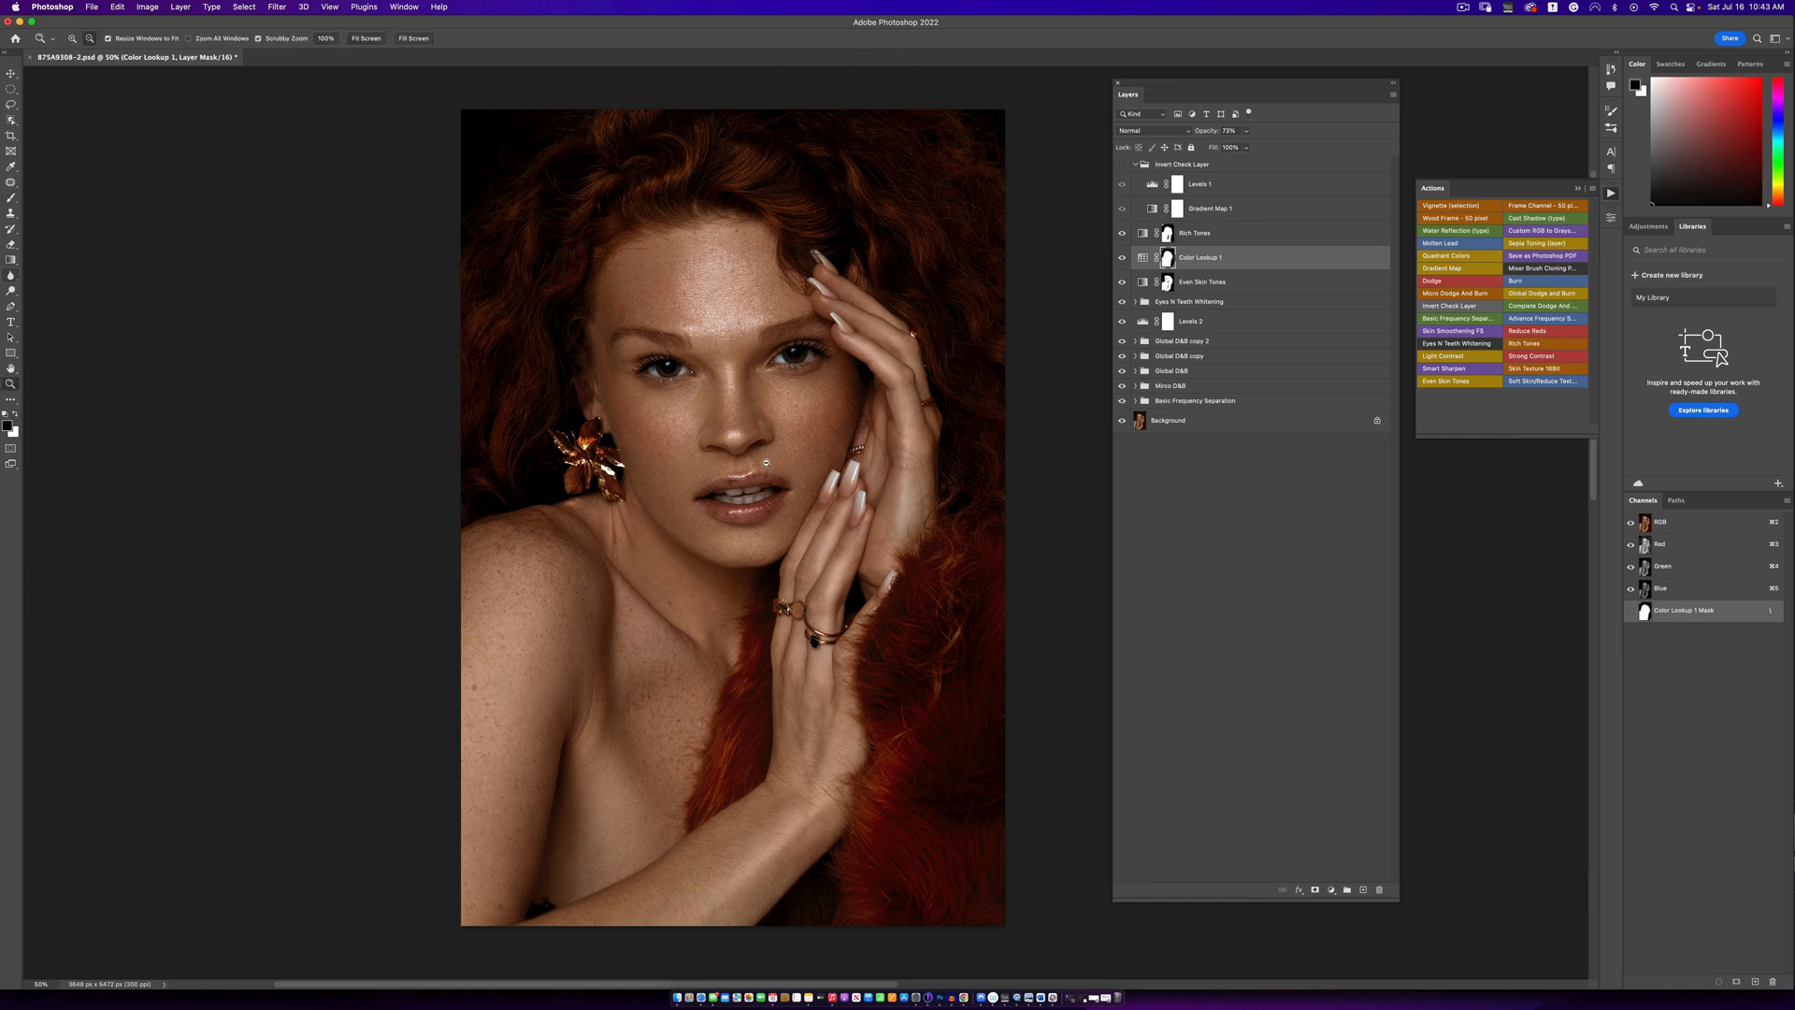
{"action": "left_click_drag", "start_coordinate": [765, 463], "coordinate": [806, 455]}
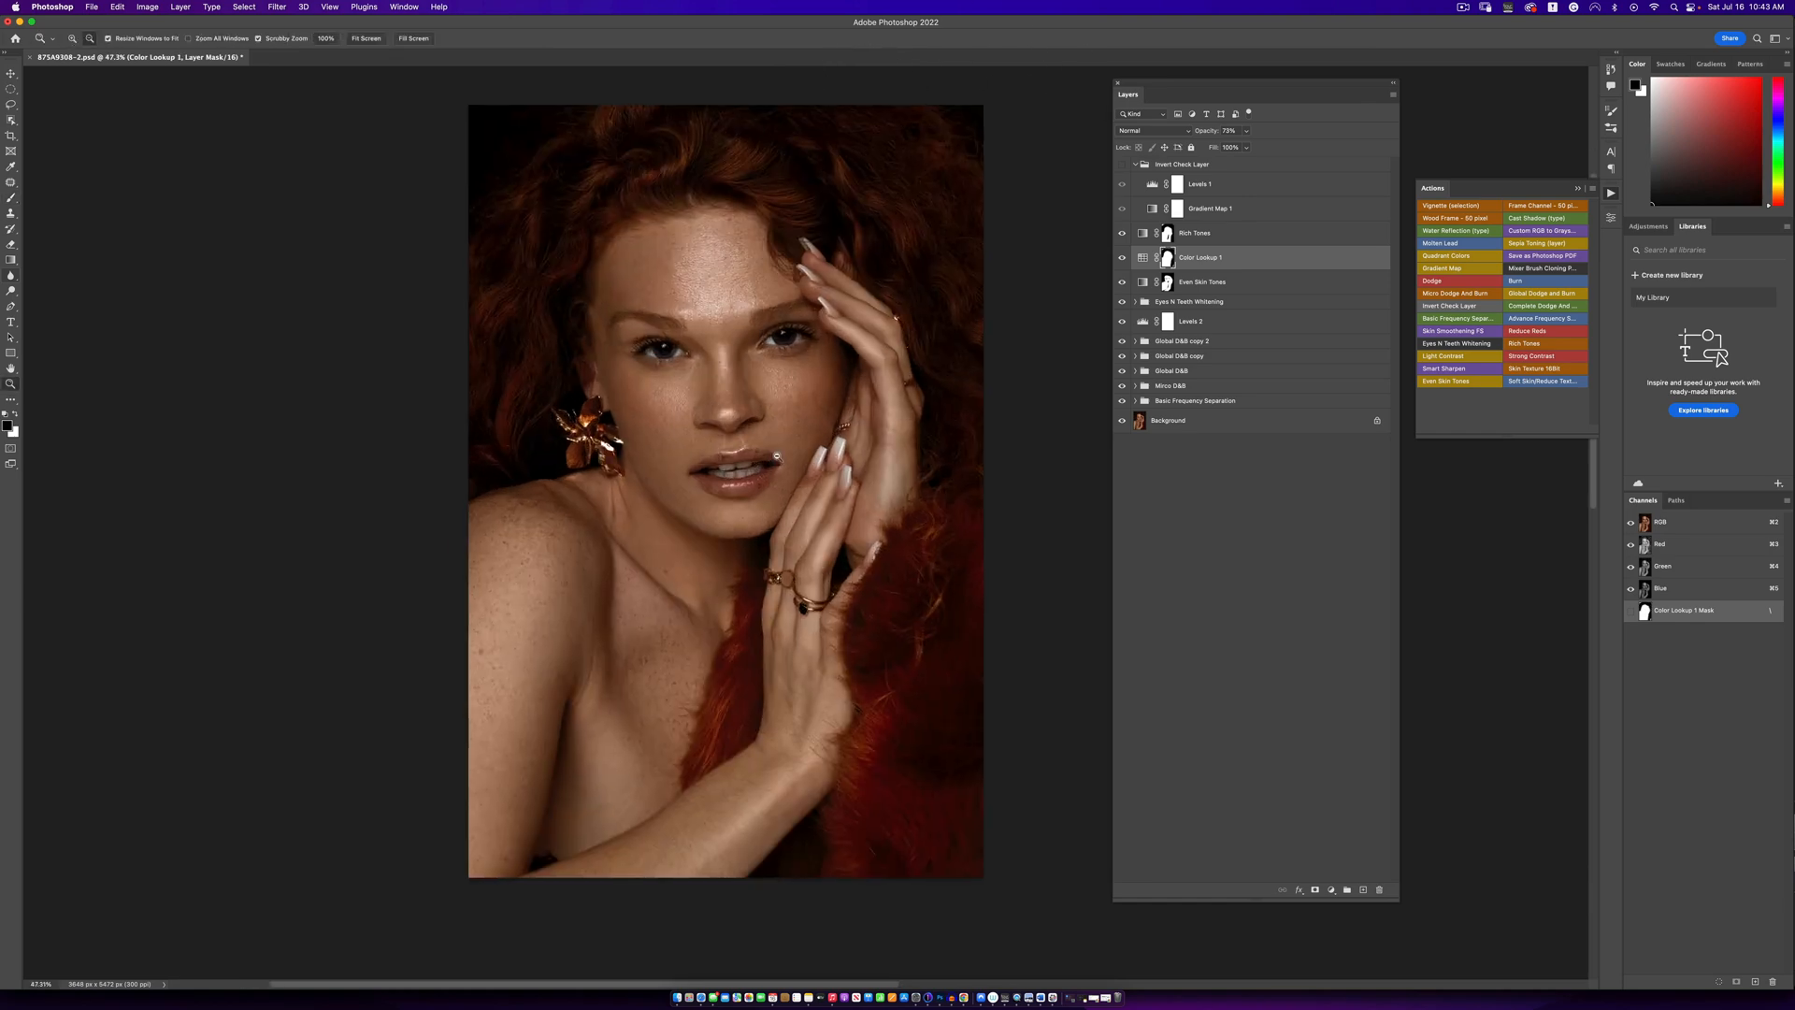
{"action": "left_click", "coordinate": [725, 311]}
{"action": "left_click", "coordinate": [731, 341], "text": "alt"}
{"action": "left_click", "coordinate": [731, 341], "text": "alt"}
{"action": "left_click", "coordinate": [731, 338]}
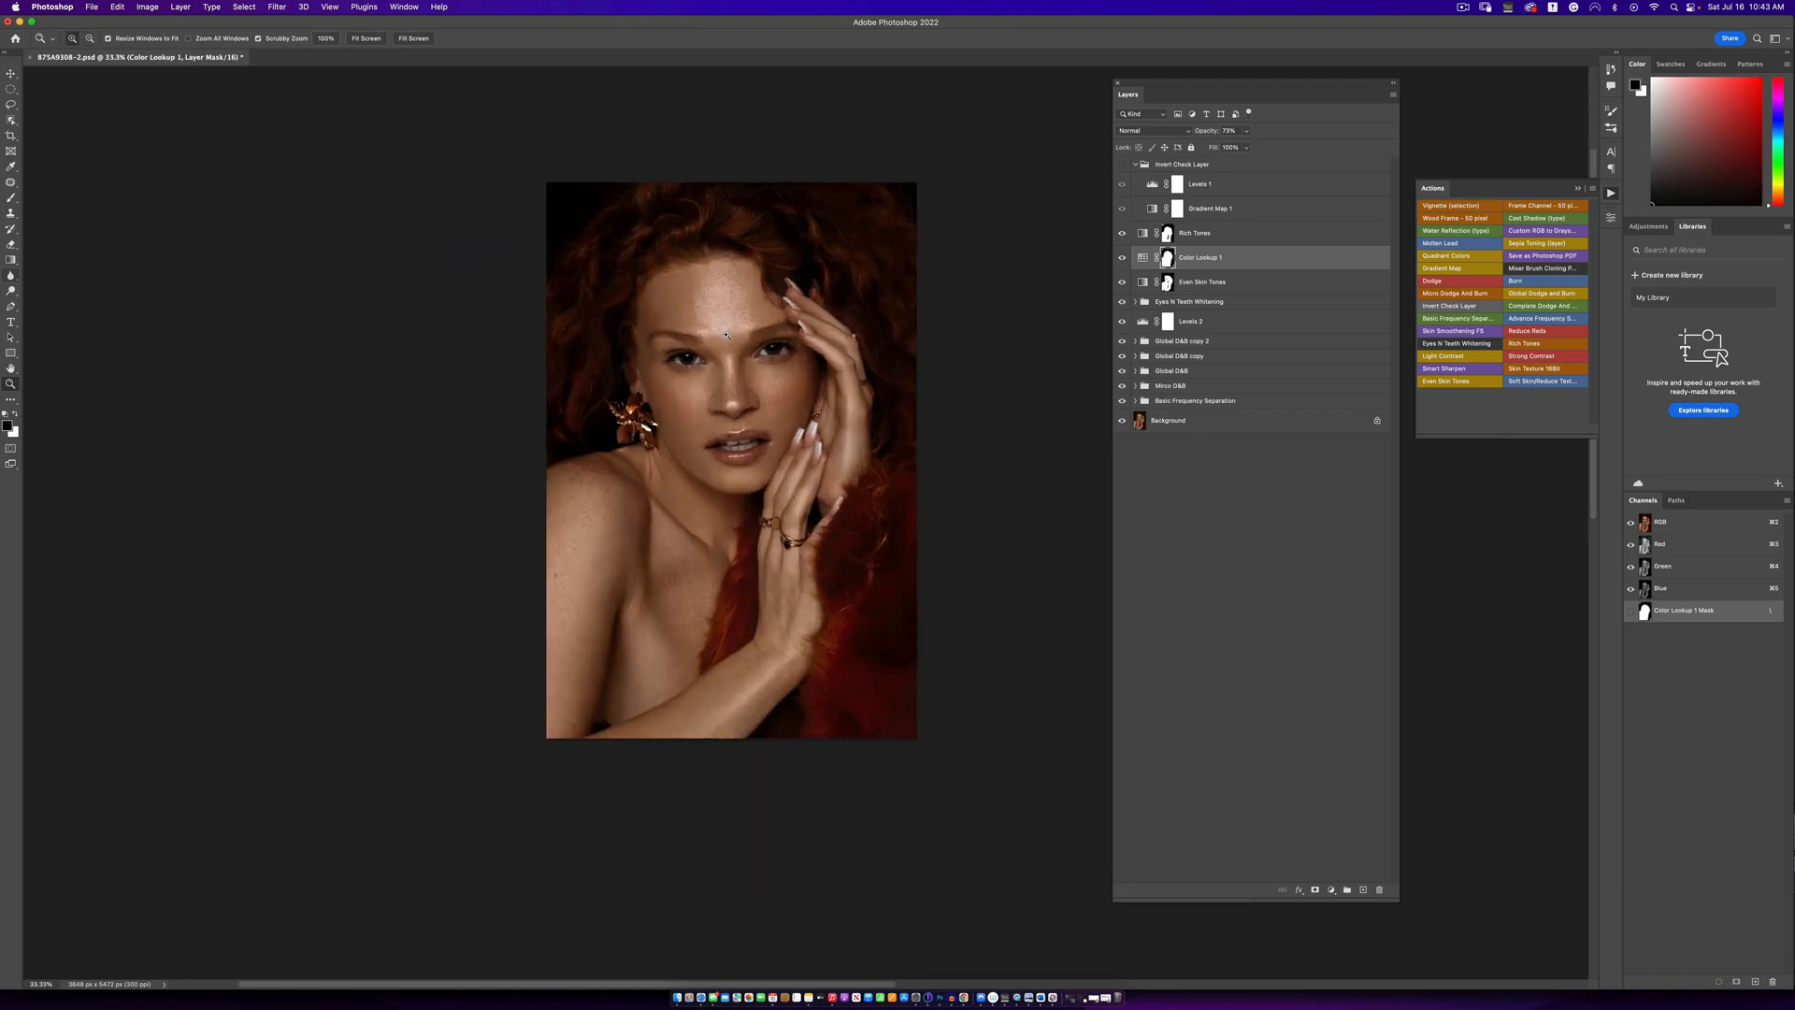
{"action": "left_click", "coordinate": [729, 338]}
{"action": "left_click", "coordinate": [729, 338]}
{"action": "left_click", "coordinate": [731, 339], "text": "alt"}
{"action": "key", "text": "b"}
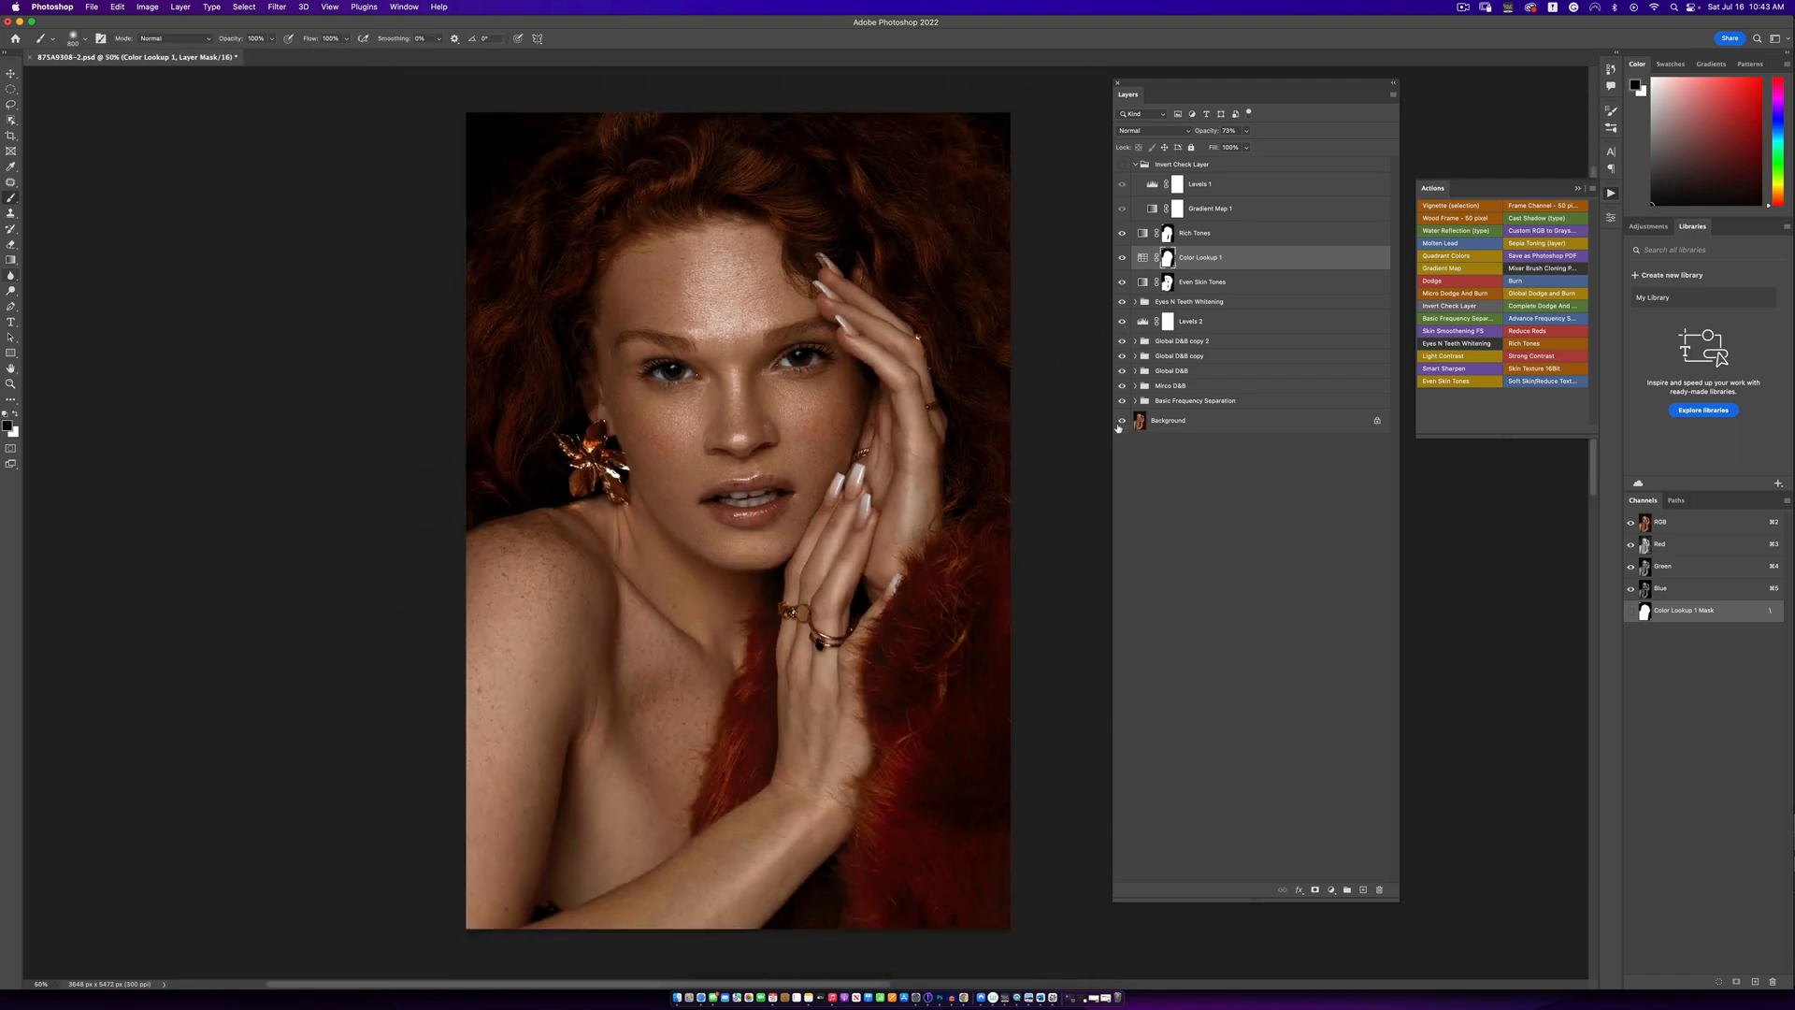
{"action": "left_click", "coordinate": [1121, 420], "text": "alt"}
{"action": "left_click", "coordinate": [1122, 423], "text": "alt"}
{"action": "left_click", "coordinate": [1121, 422], "text": "alt"}
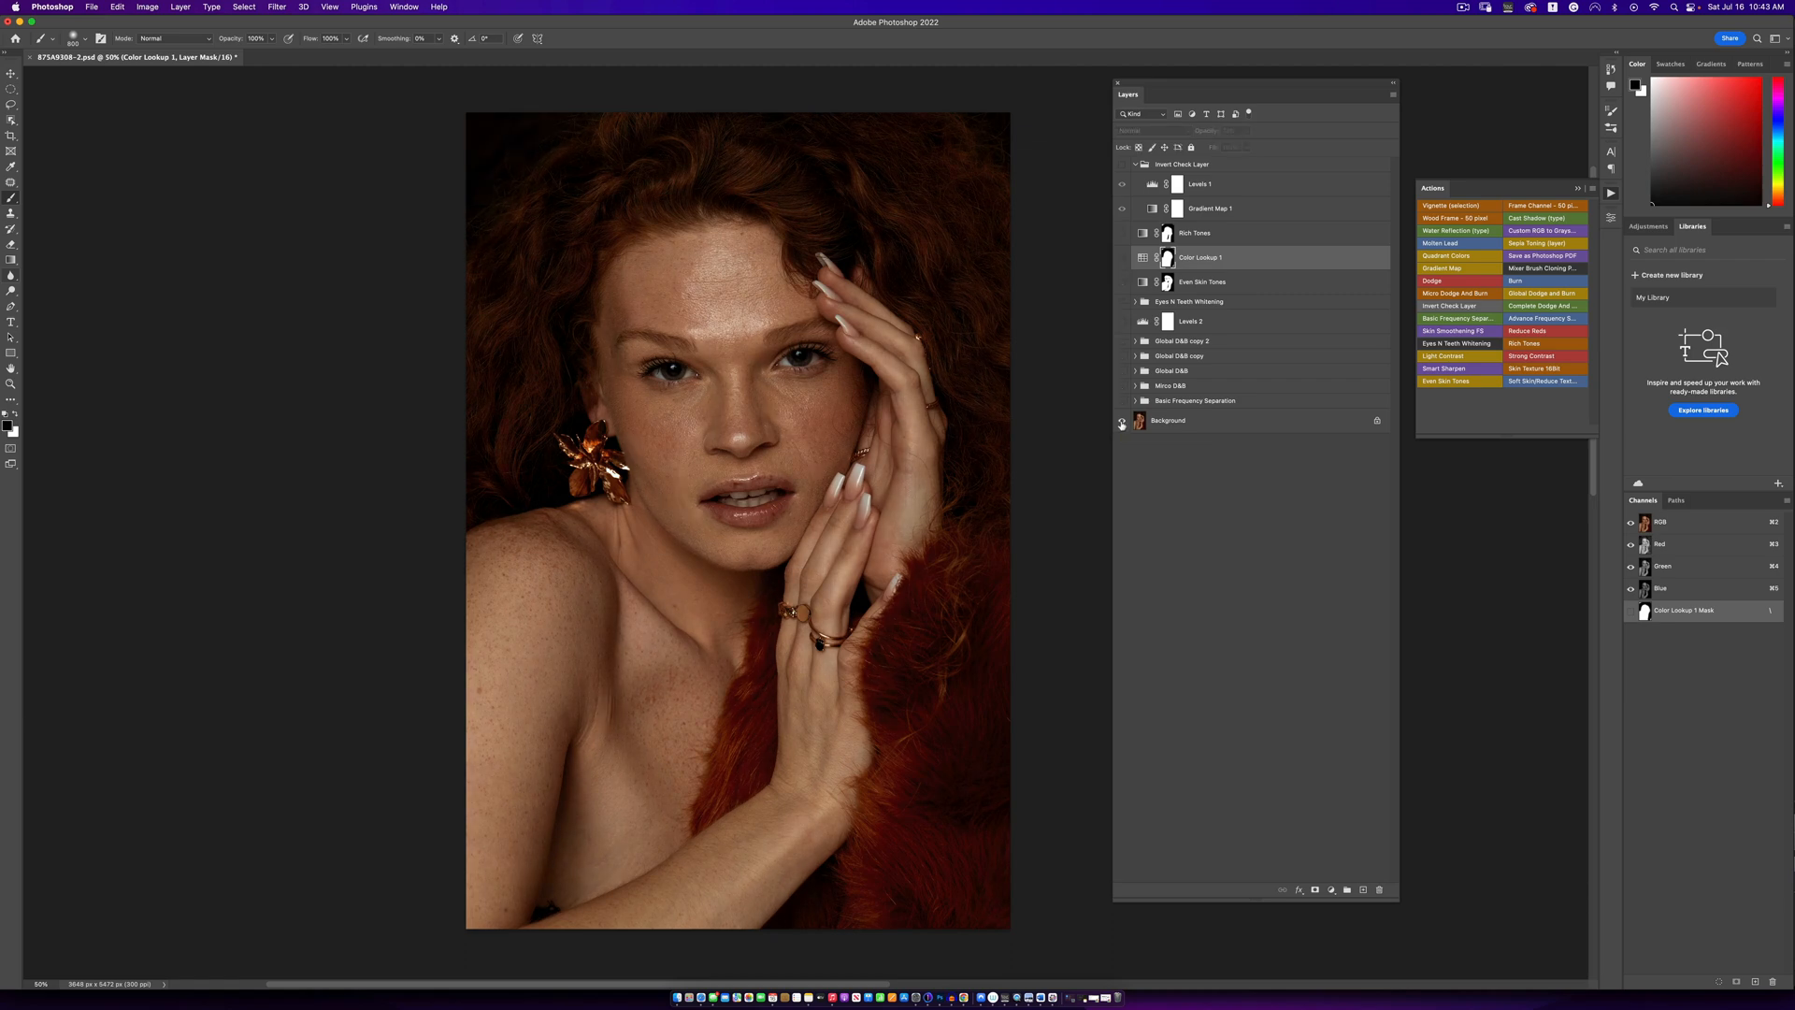
{"action": "left_click", "coordinate": [1122, 422], "text": "alt"}
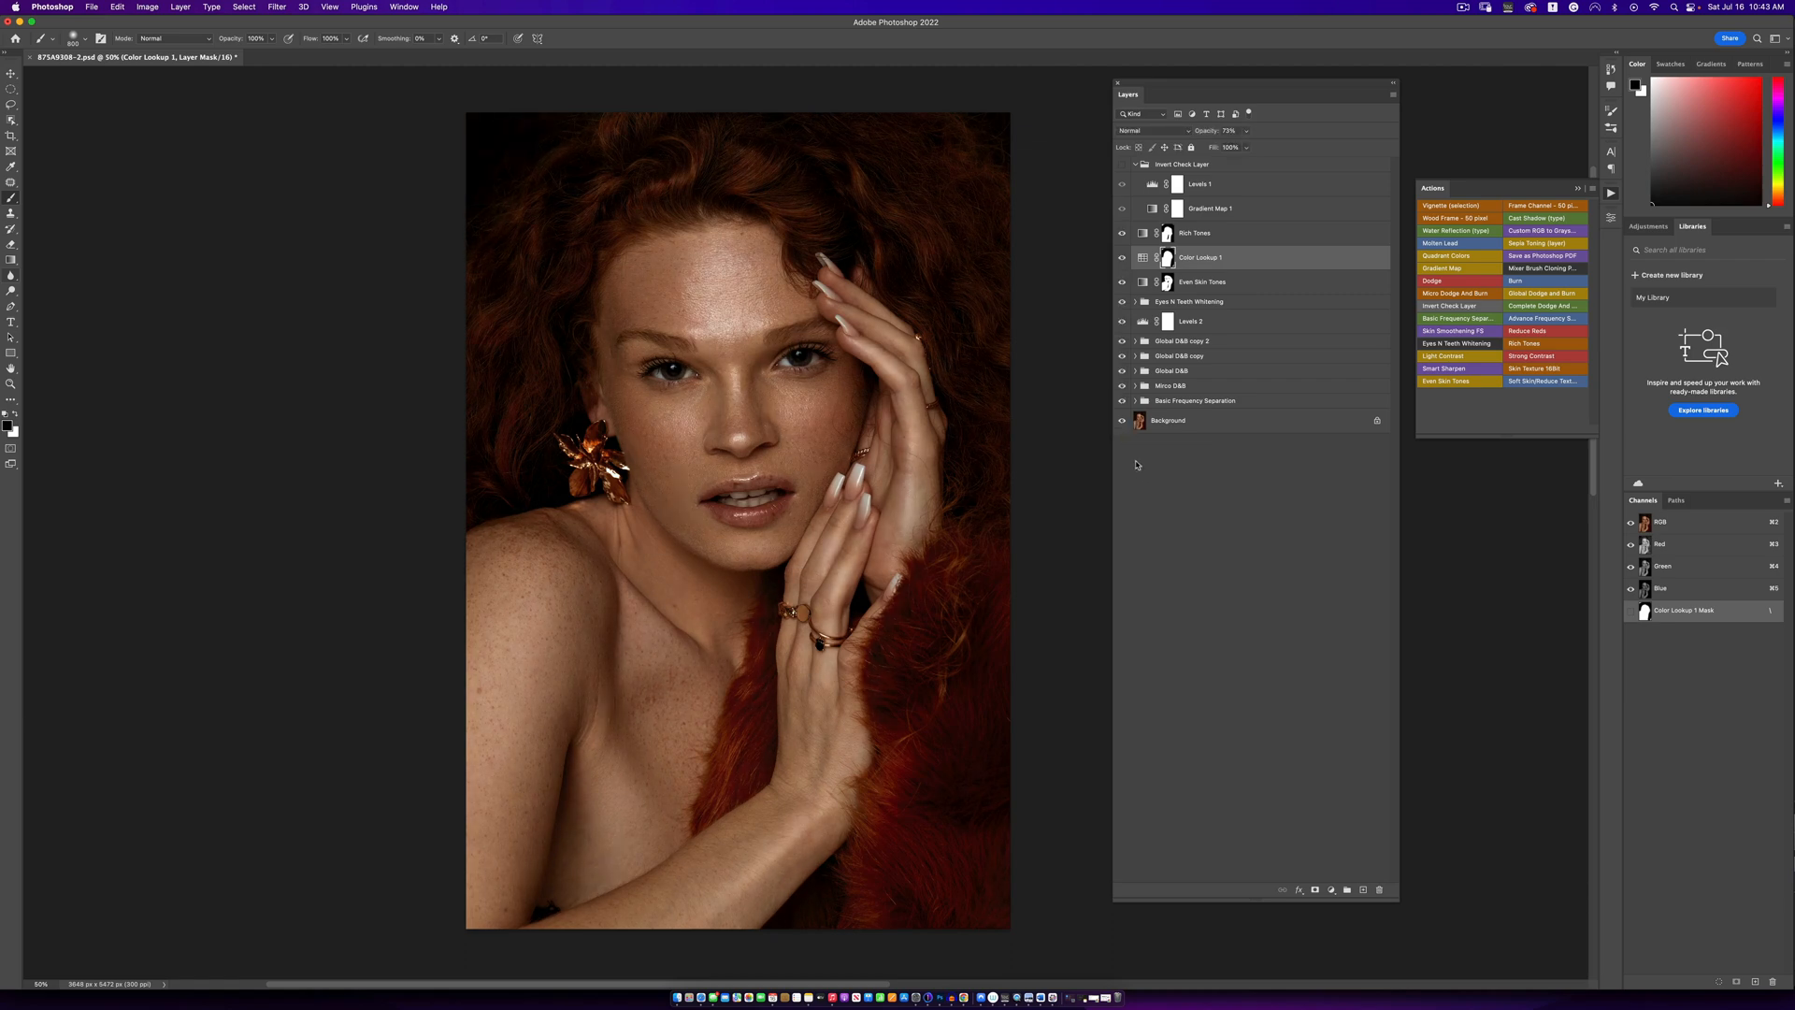
- Collapse the Invert Check Layer group and stamp all visible layers onto a new layer above Rich Tones
{"action": "left_click", "coordinate": [1139, 166]}
{"action": "left_click", "coordinate": [1135, 165]}
{"action": "left_click", "coordinate": [1199, 192]}
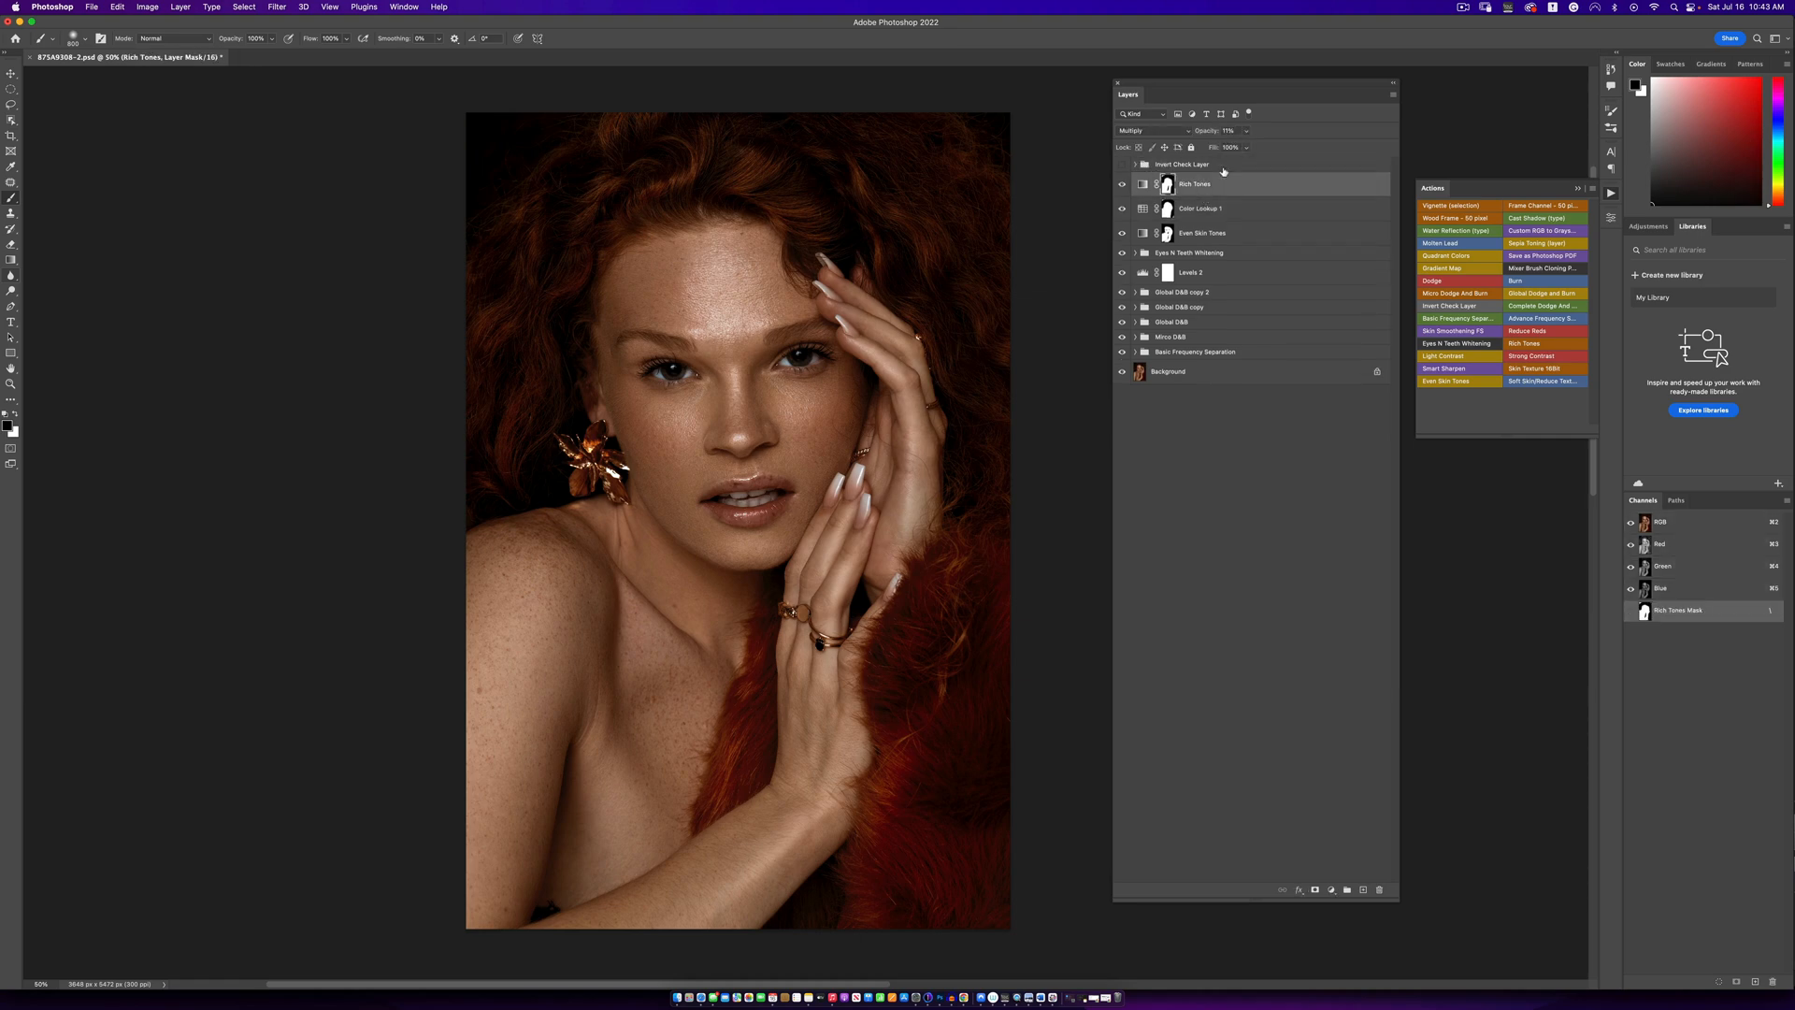
{"action": "key", "text": "super+alt+shift+e"}
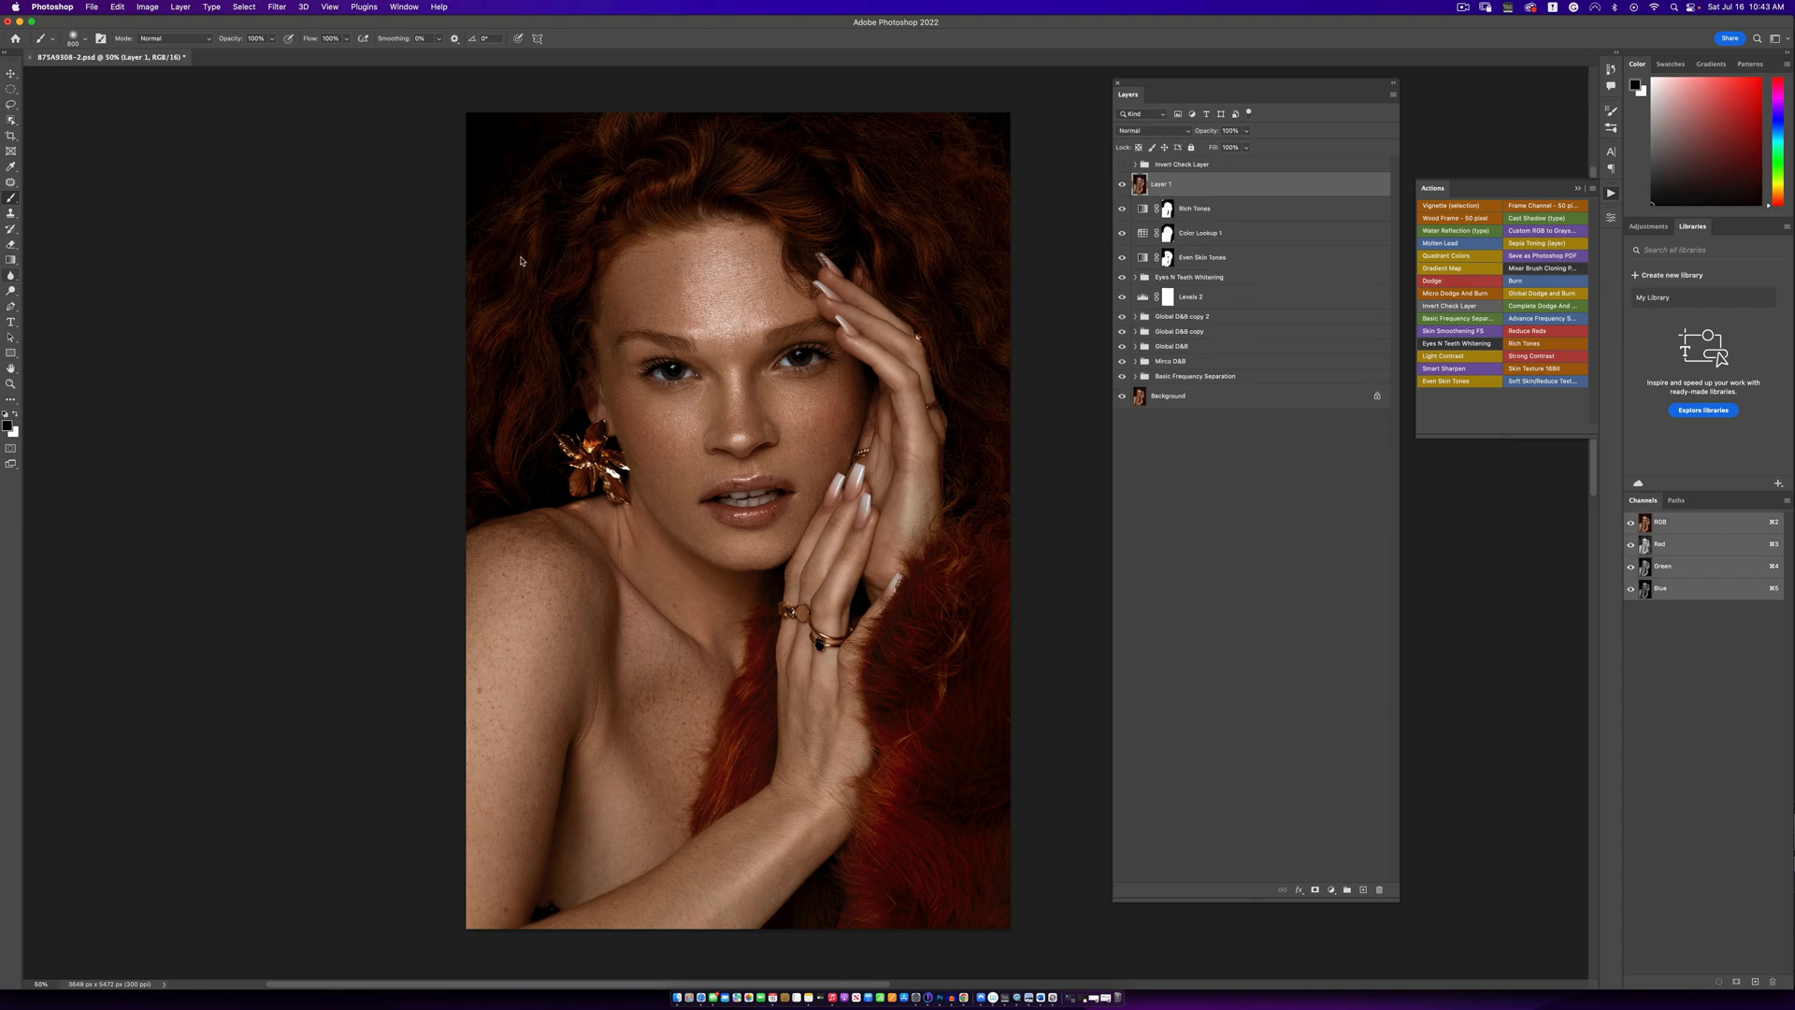
- Slim the face slightly with Liquify's Face Width setting on the merged layer and save the document
{"action": "left_click", "coordinate": [276, 7]}
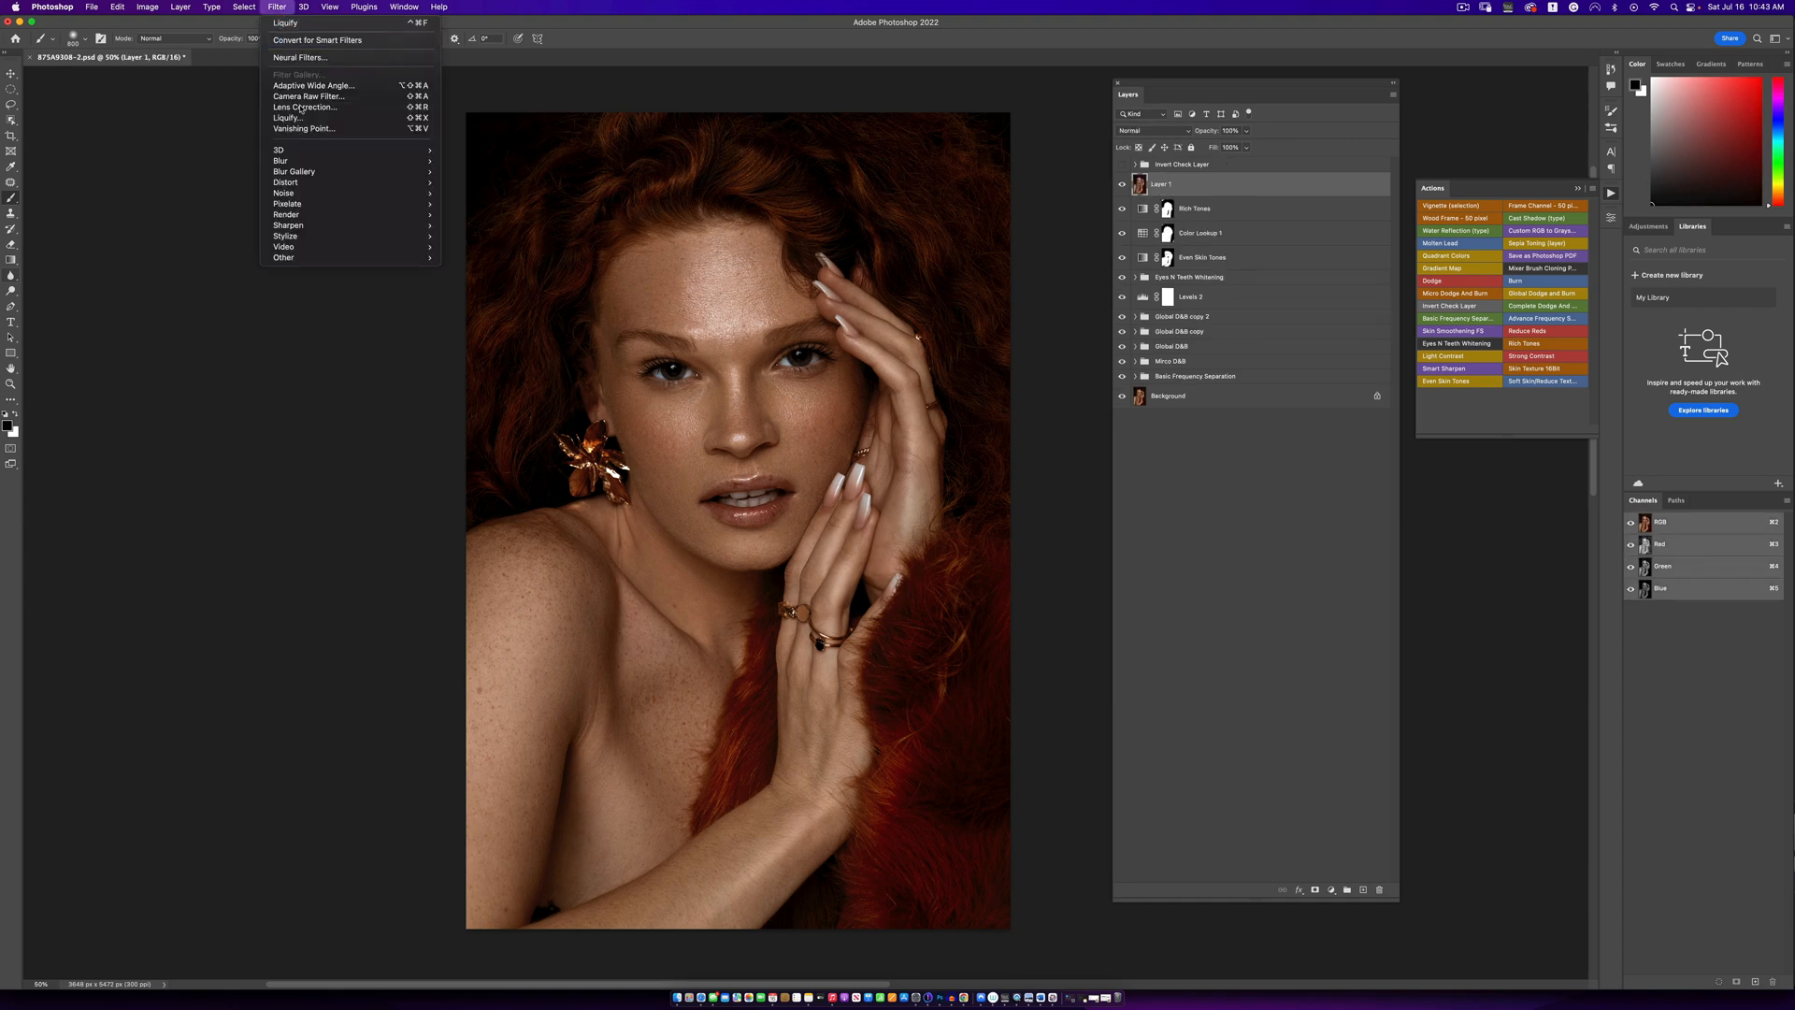
{"action": "left_click", "coordinate": [299, 118]}
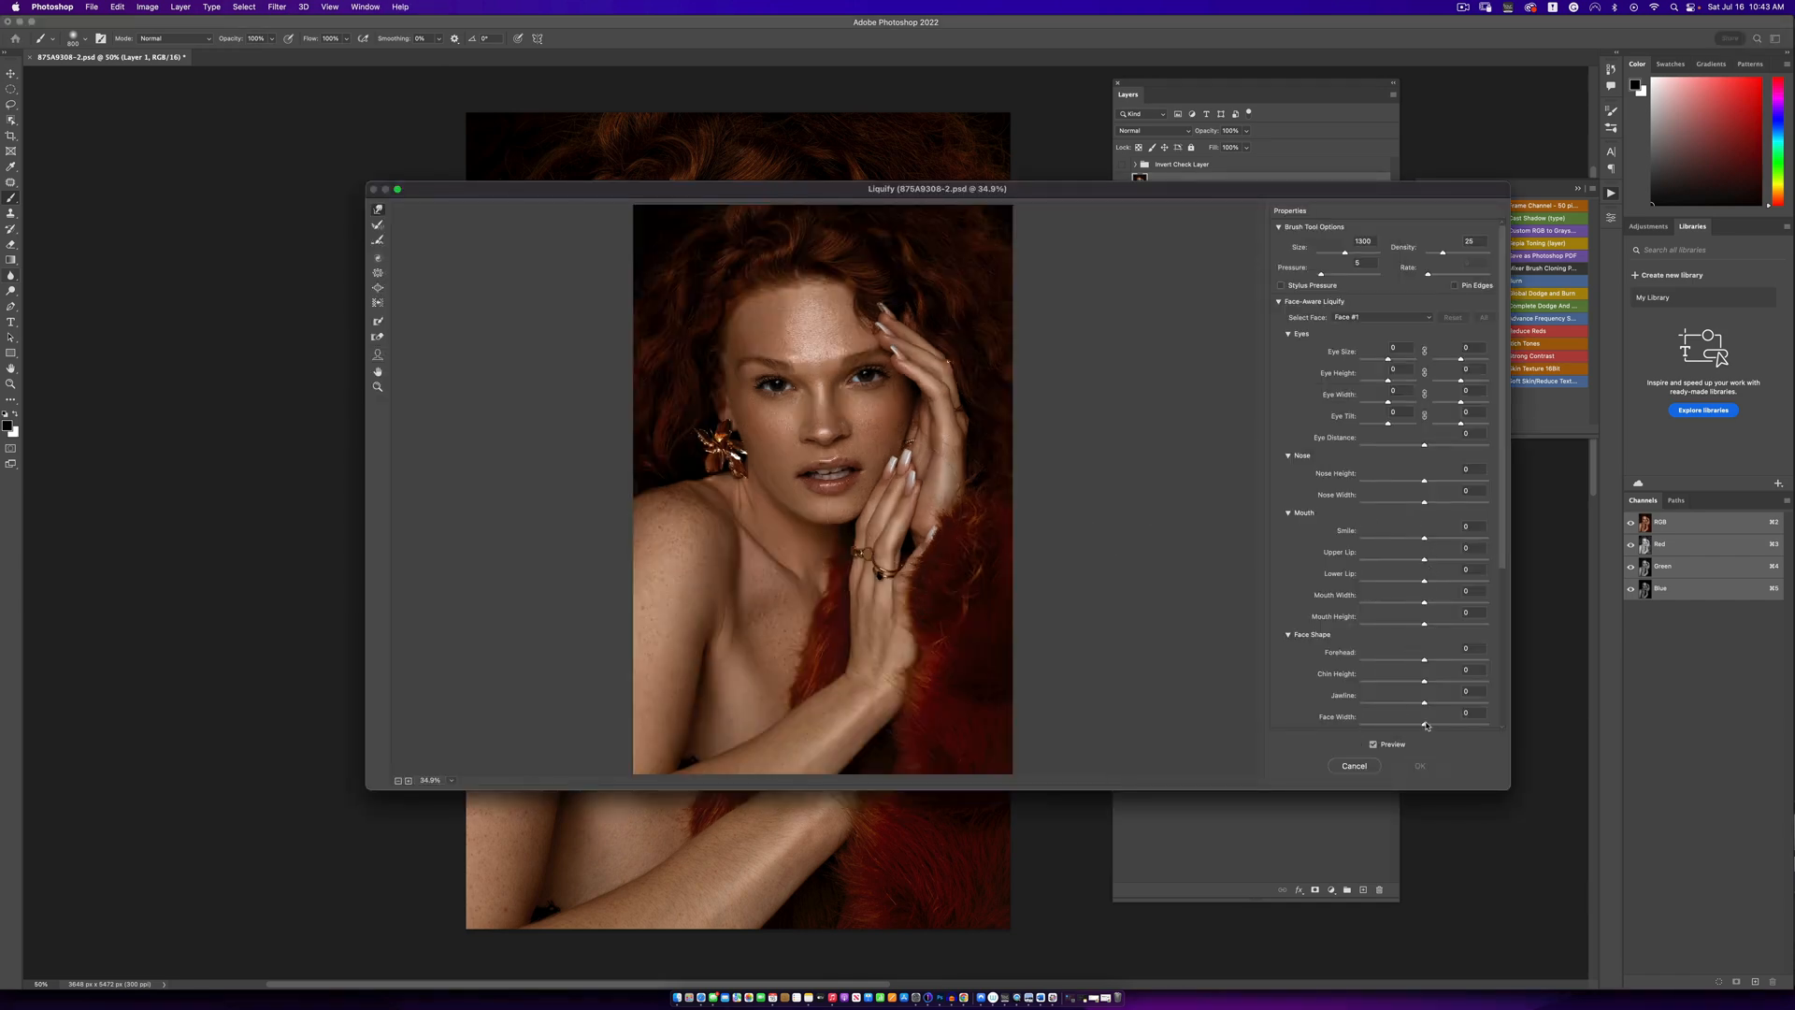
{"action": "left_click_drag", "start_coordinate": [1424, 724], "coordinate": [1420, 704]}
{"action": "left_click", "coordinate": [1421, 767]}
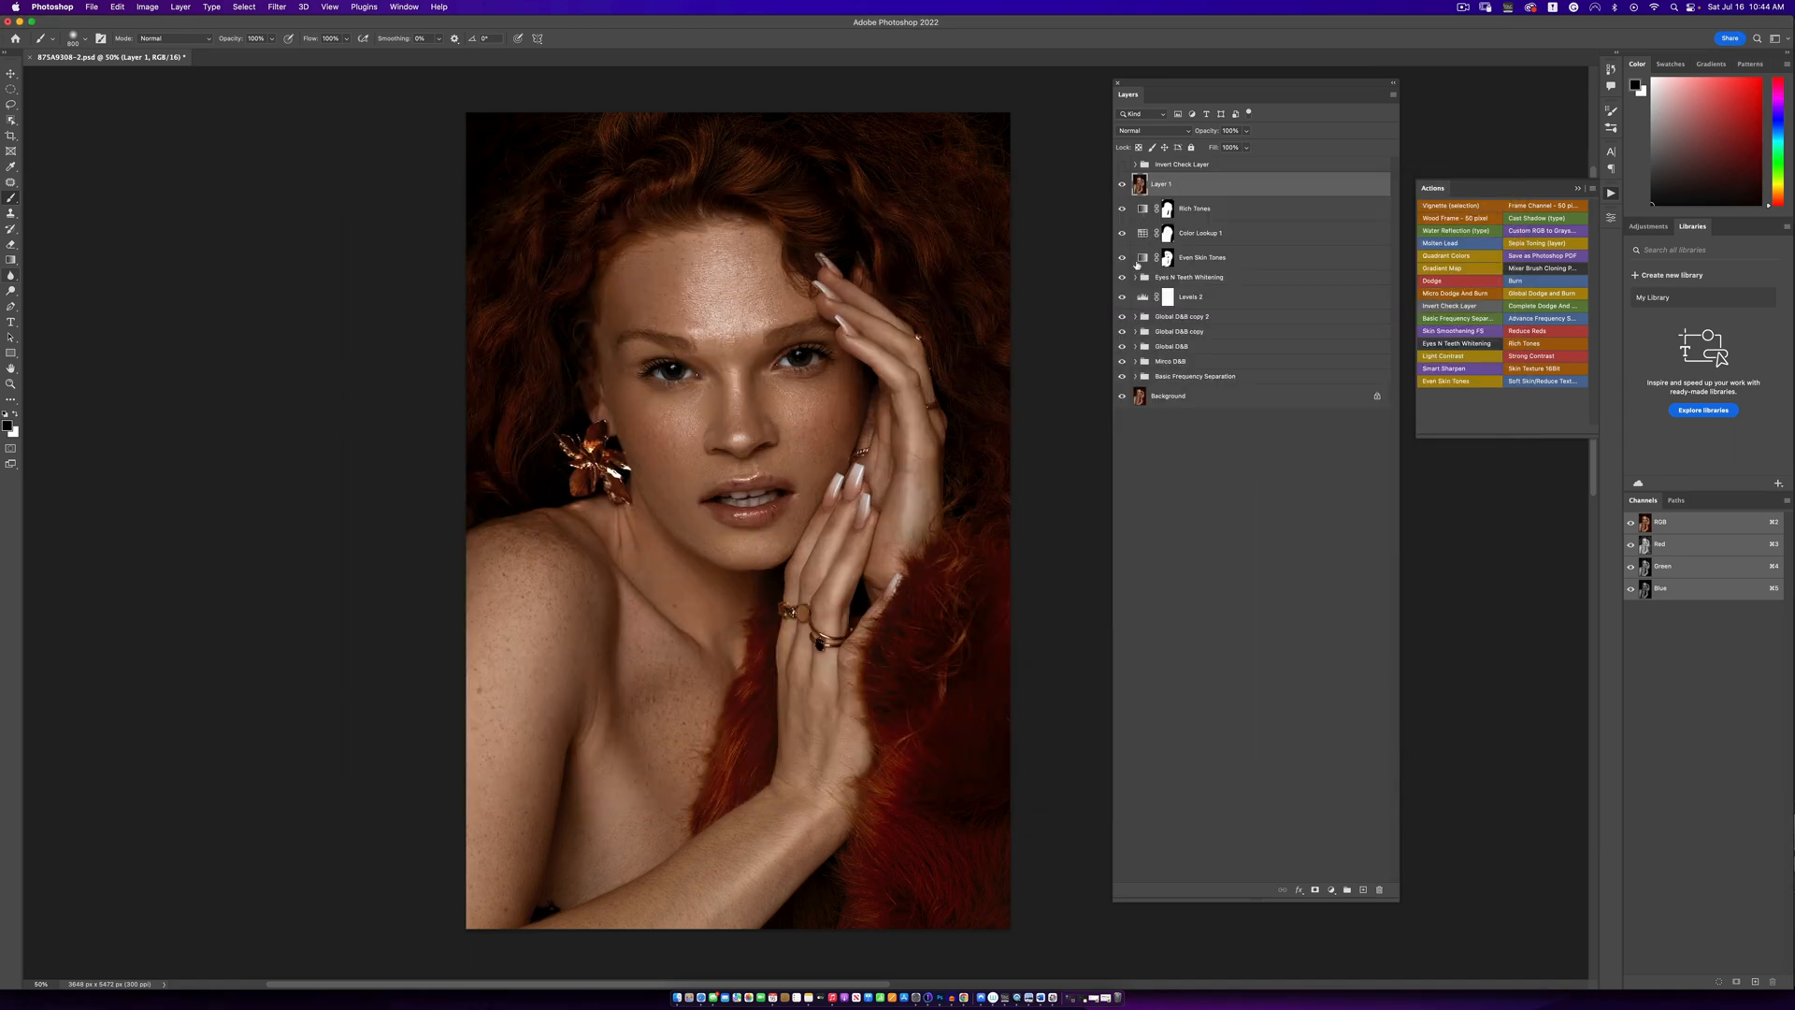
{"action": "key", "text": "super+s"}
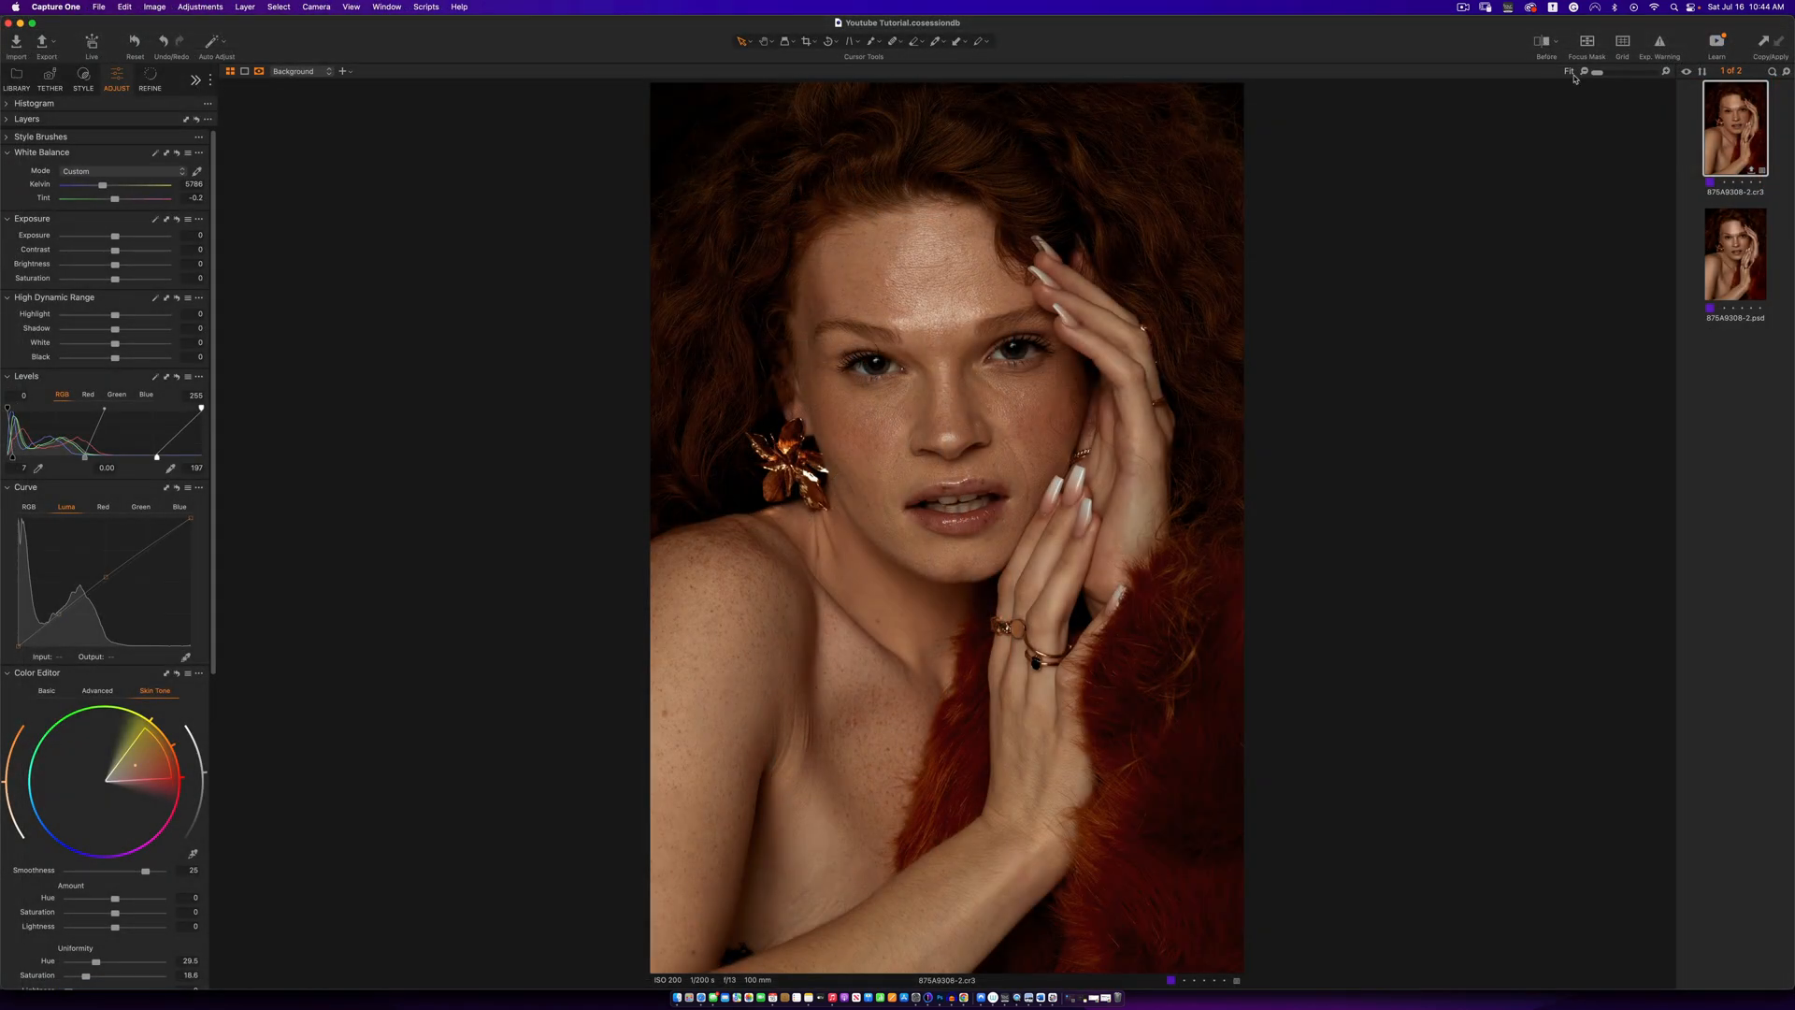
- Switch to Capture One and compare the raw file and the retouched PSD side by side with the Before view on
{"action": "left_click", "coordinate": [1745, 278], "text": "super"}
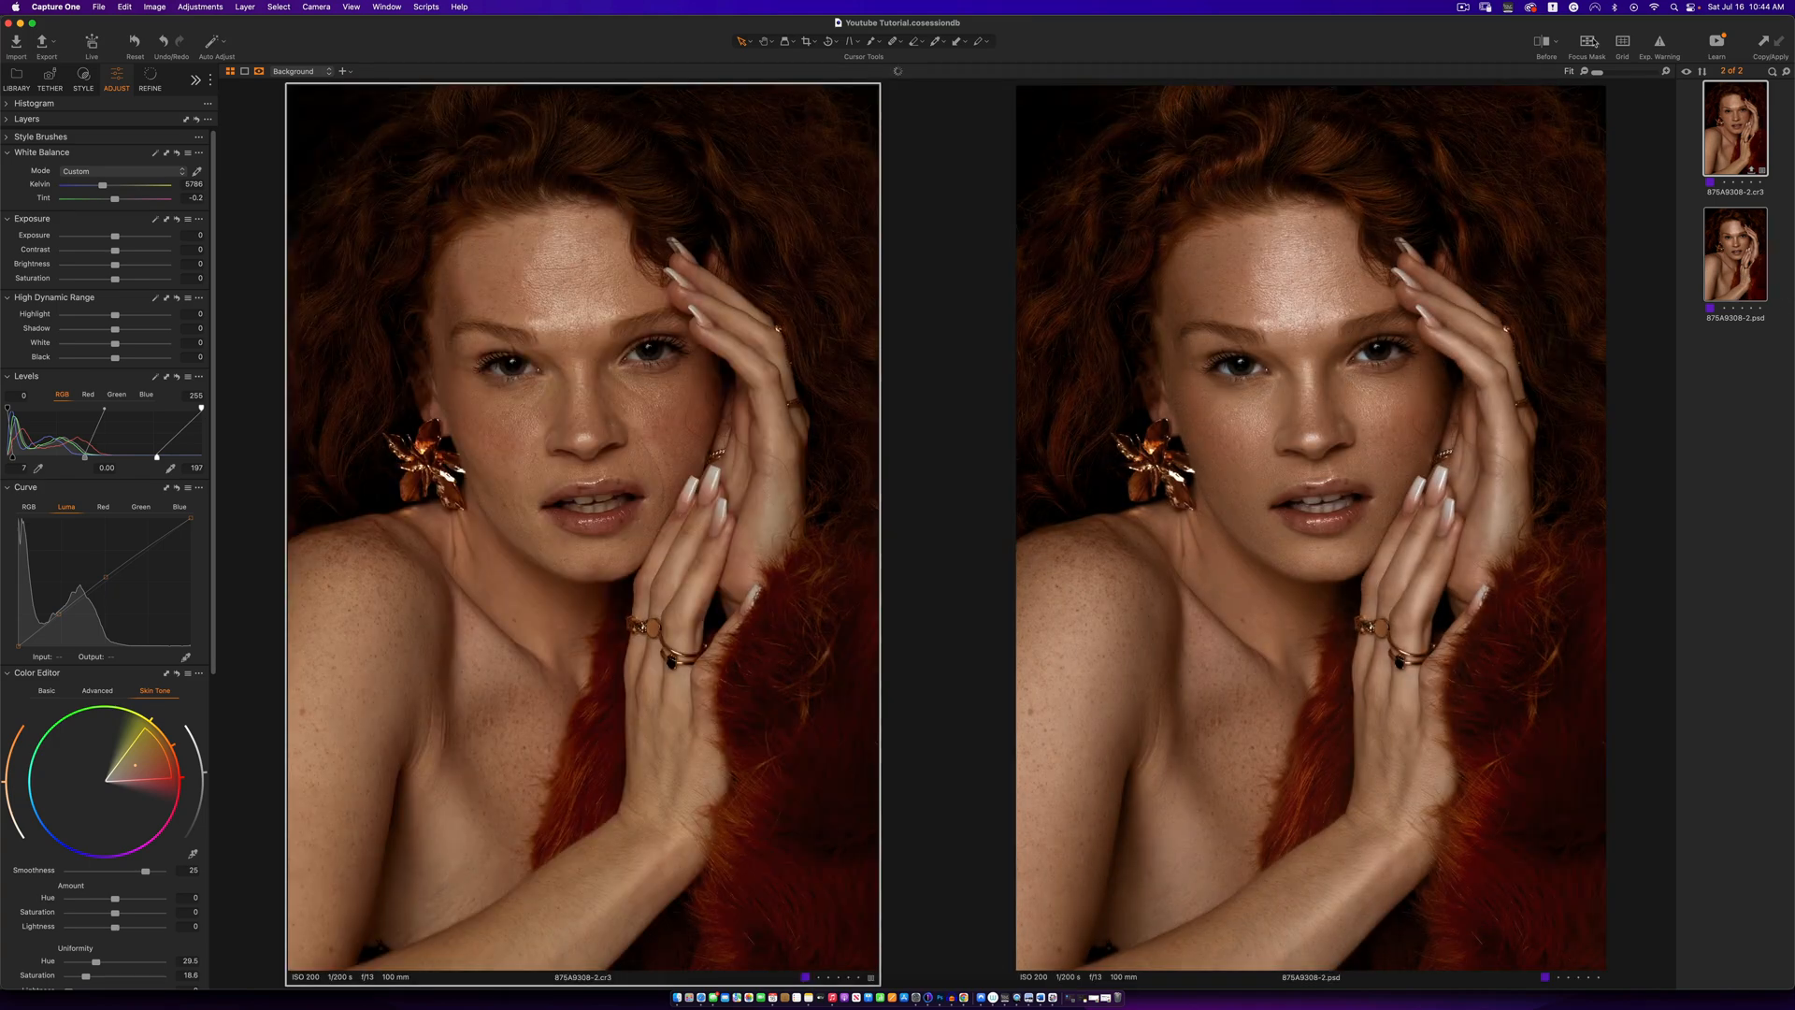
{"action": "left_click", "coordinate": [1544, 43]}
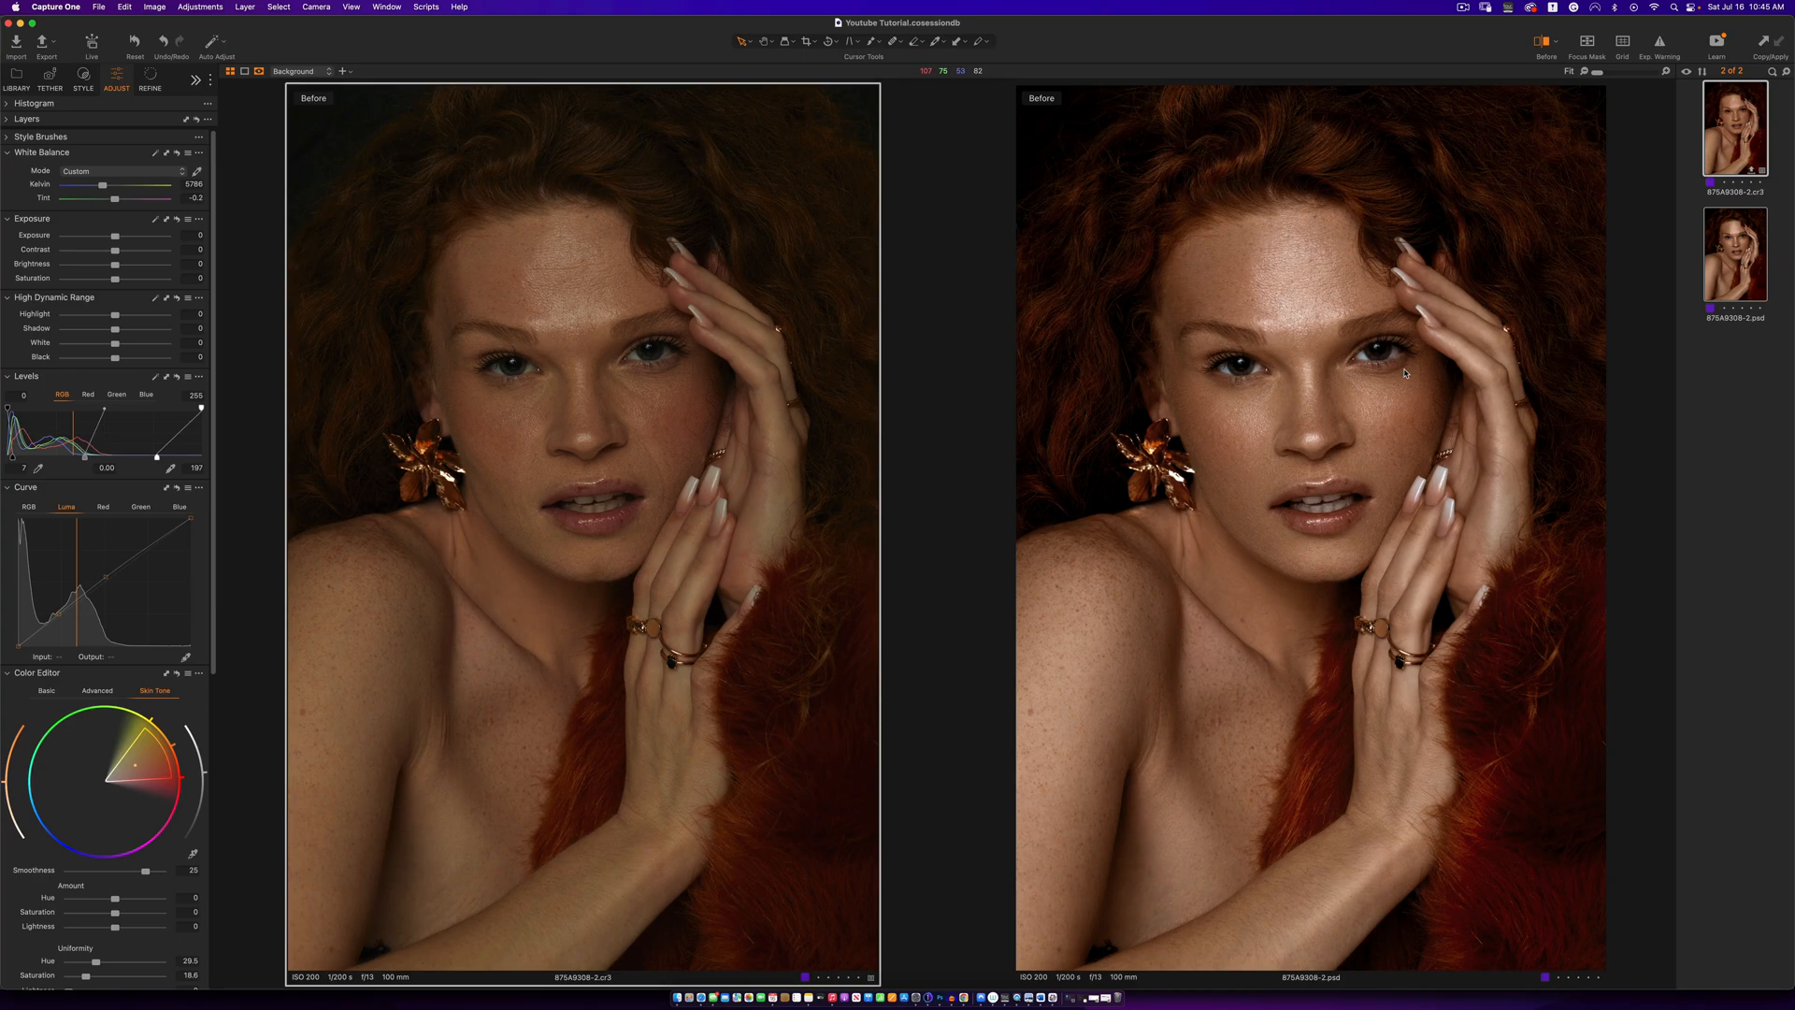
{"action": "left_click", "coordinate": [1464, 7]}
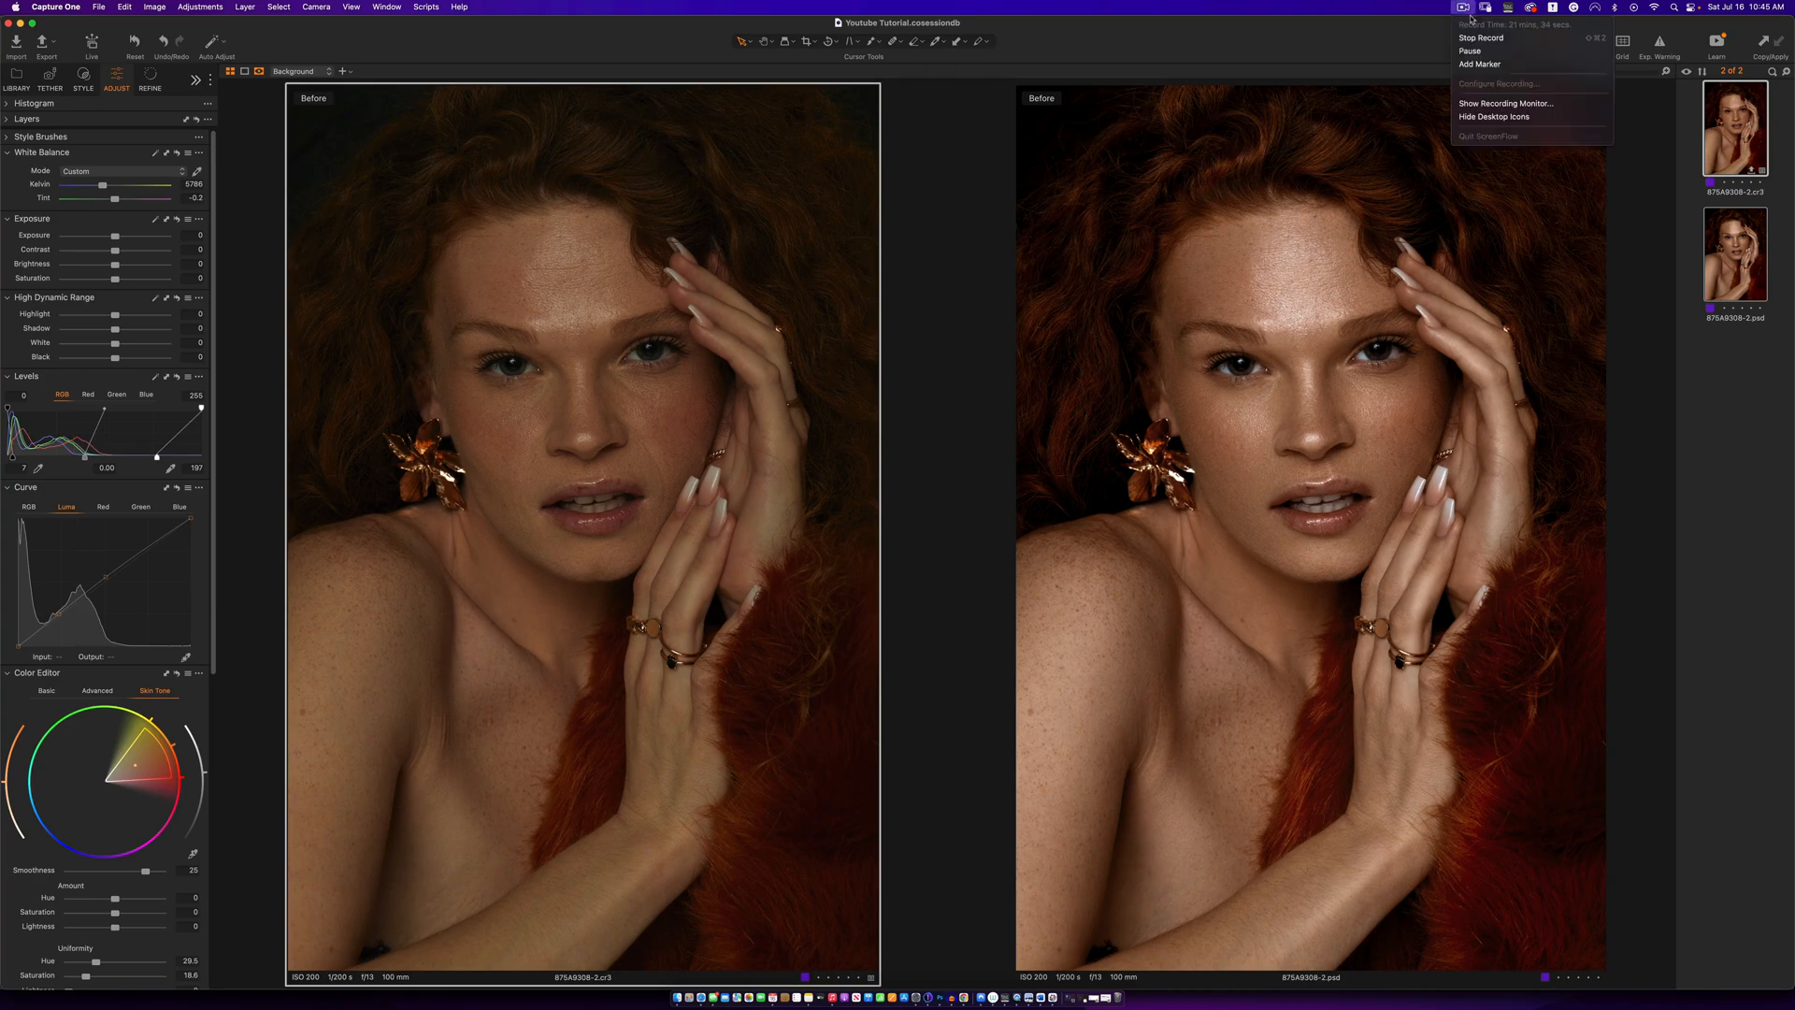
{"action": "left_click", "coordinate": [1475, 38]}
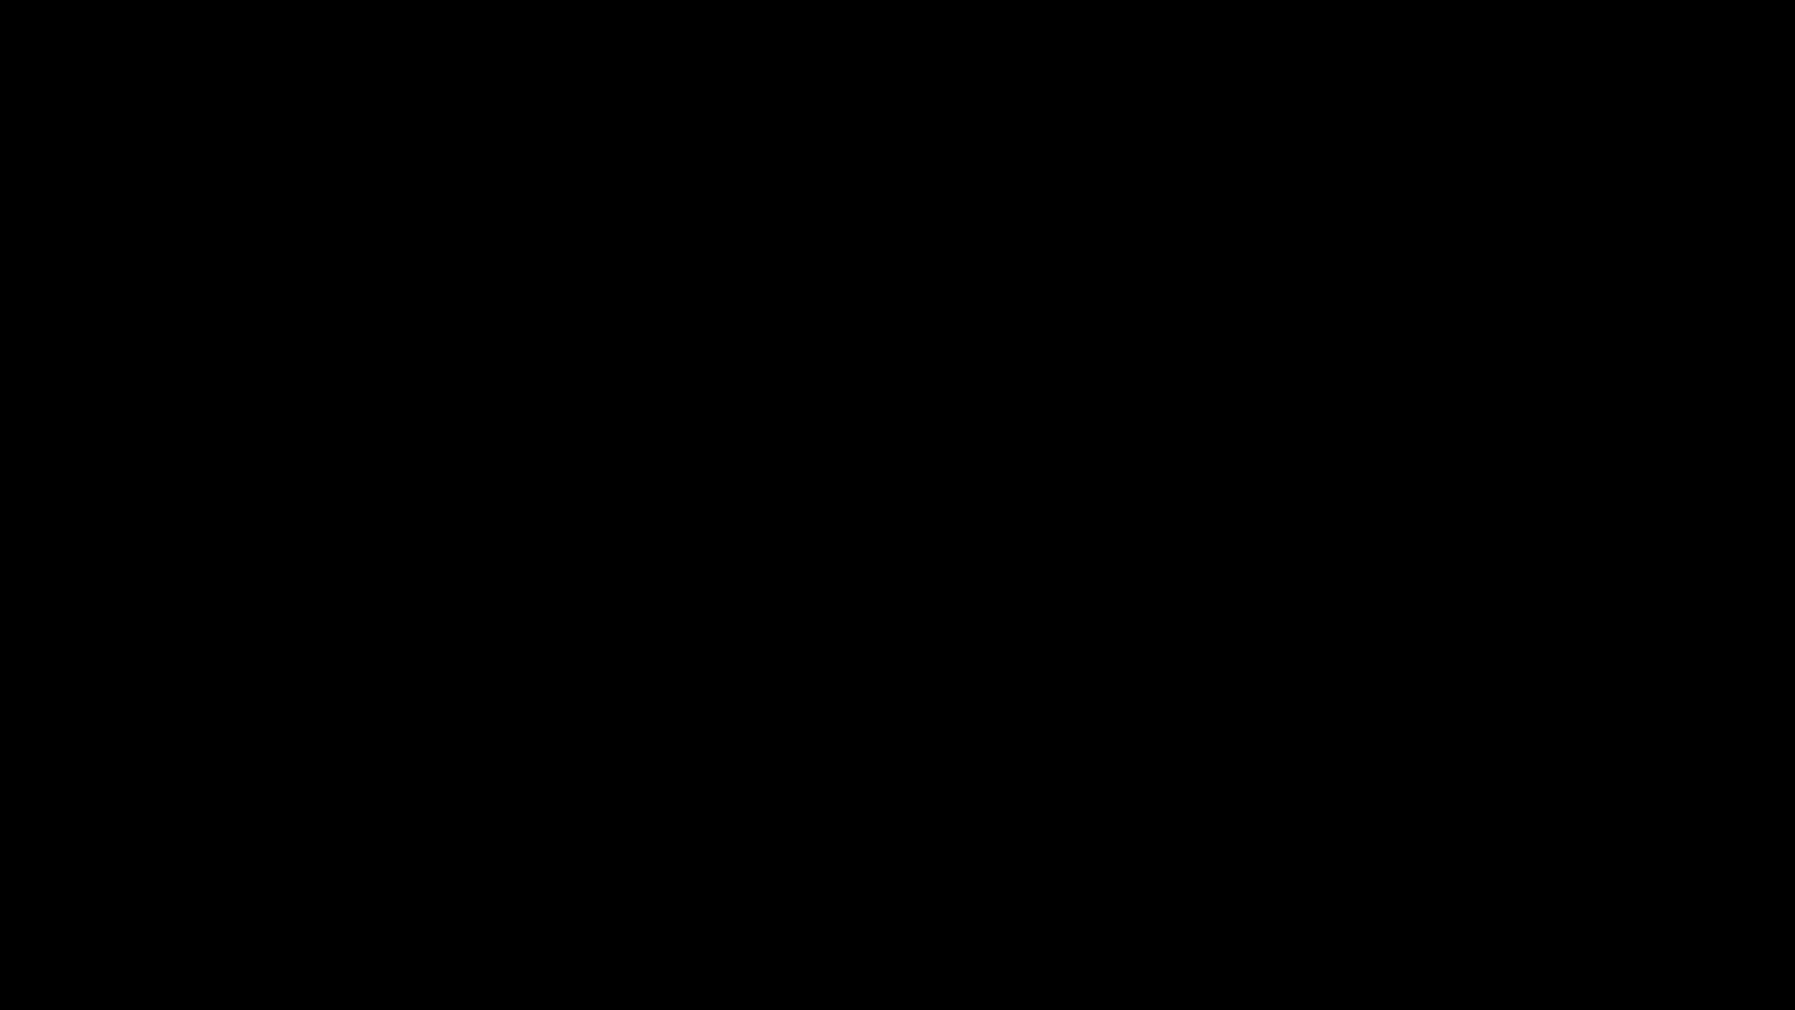